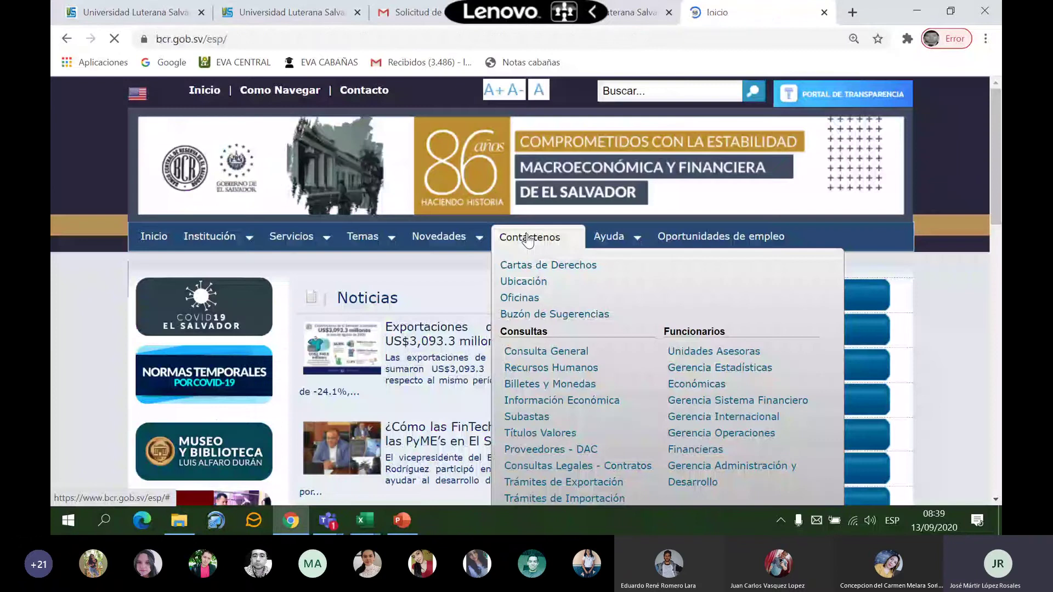
# Open the Base de Datos Económica and go to series IV.19 Índice de Precios al consumidor (IPC) Base dic. 2009 e Inflación
pyautogui.scroll(-3, 812, 251)
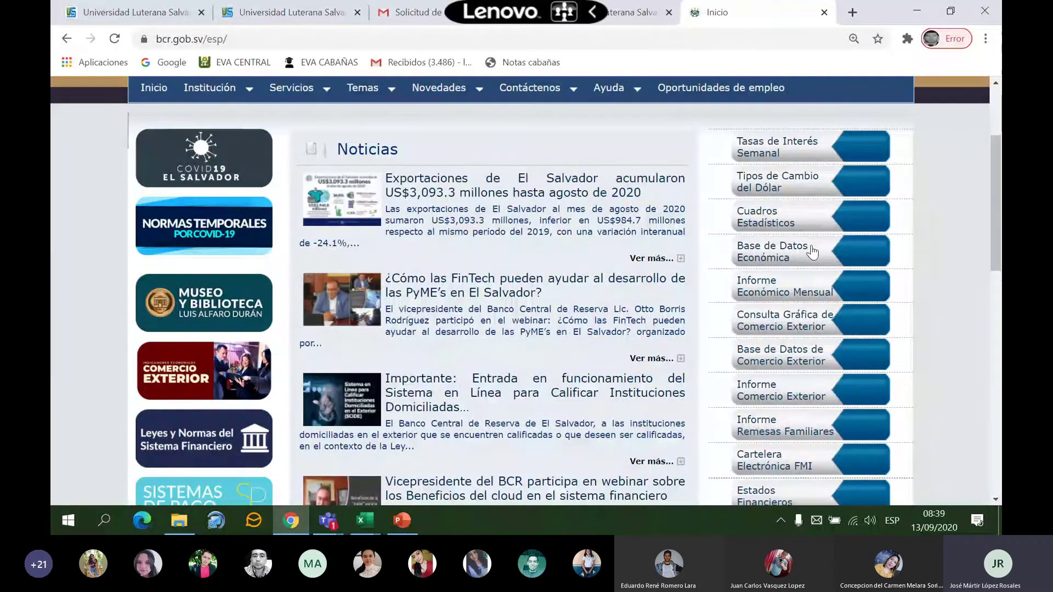
pyautogui.click(813, 251)
pyautogui.scroll(-10, 514, 271)
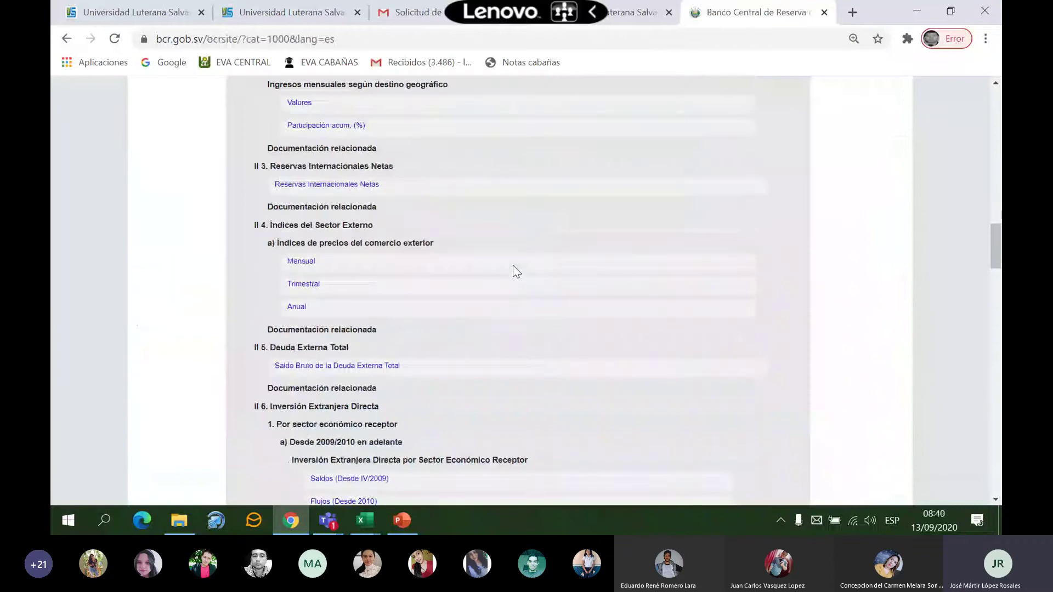
pyautogui.scroll(15, 516, 271)
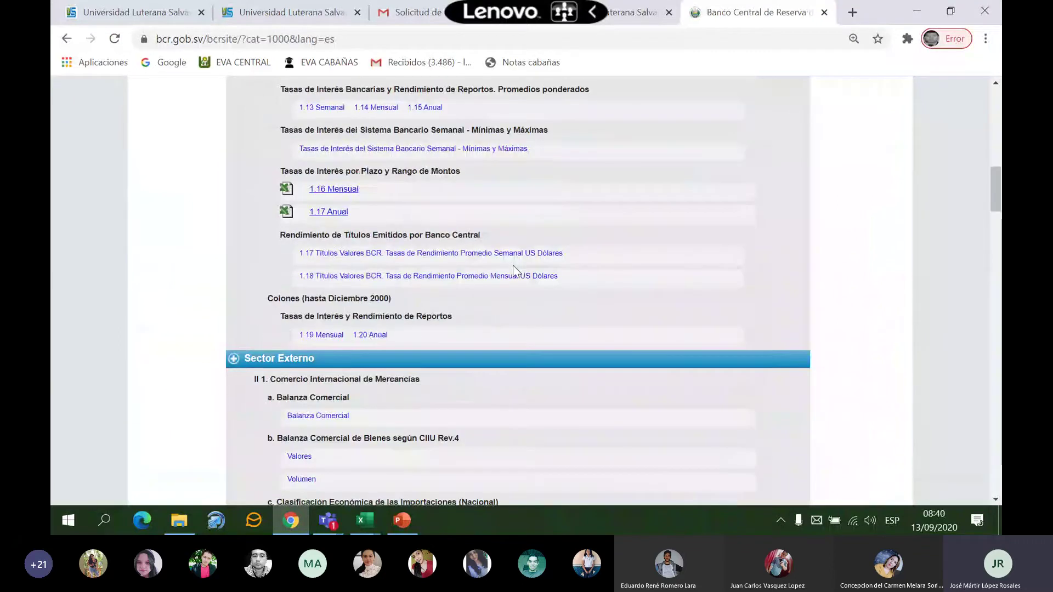
pyautogui.scroll(-2, 516, 272)
pyautogui.scroll(-15, 513, 265)
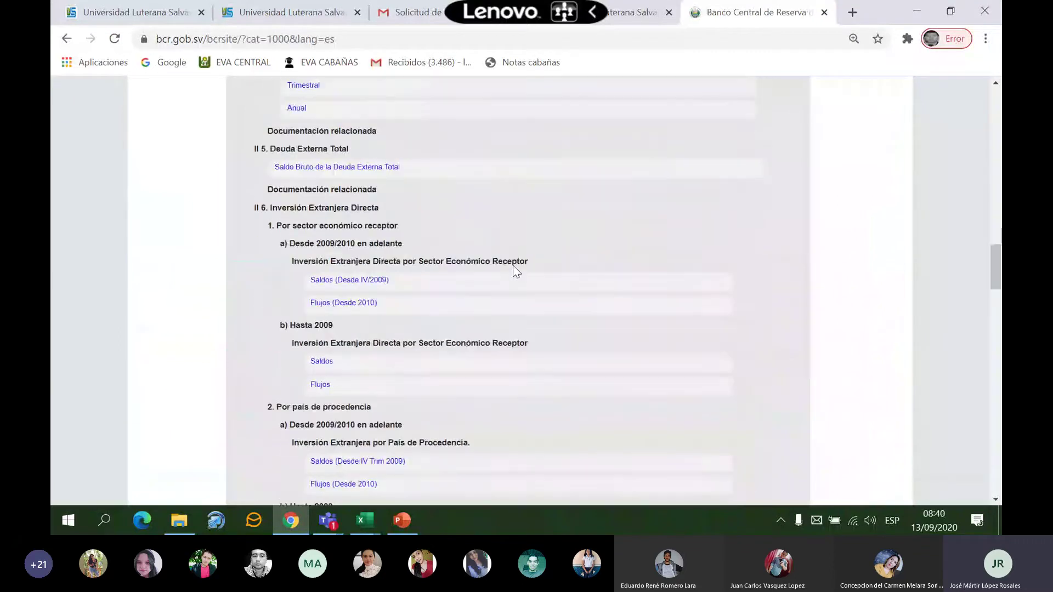
pyautogui.scroll(-3, 516, 271)
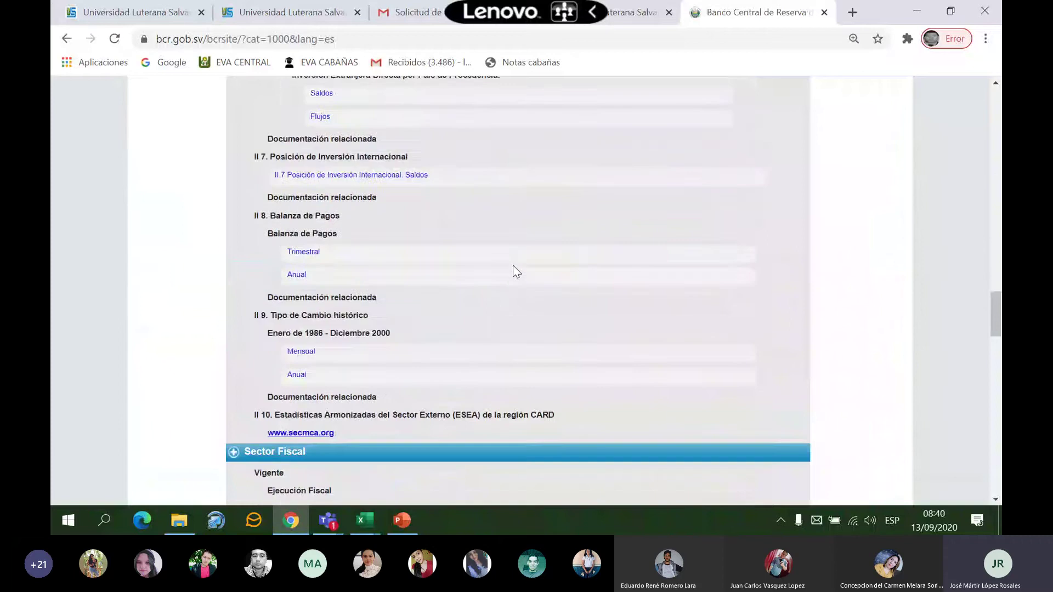
pyautogui.scroll(-10, 516, 272)
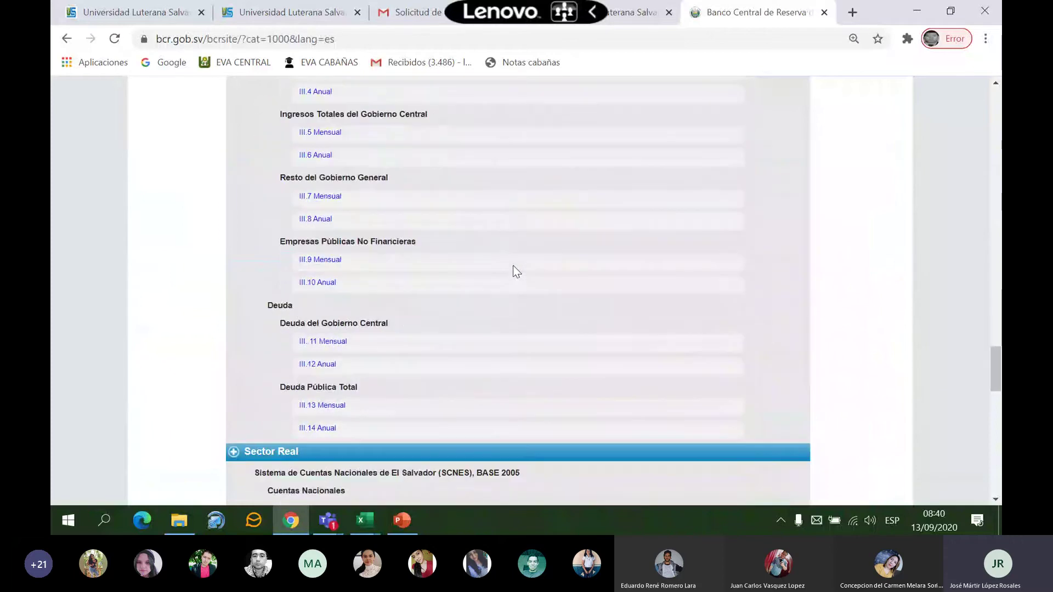
pyautogui.scroll(-9, 515, 272)
pyautogui.scroll(3, 516, 272)
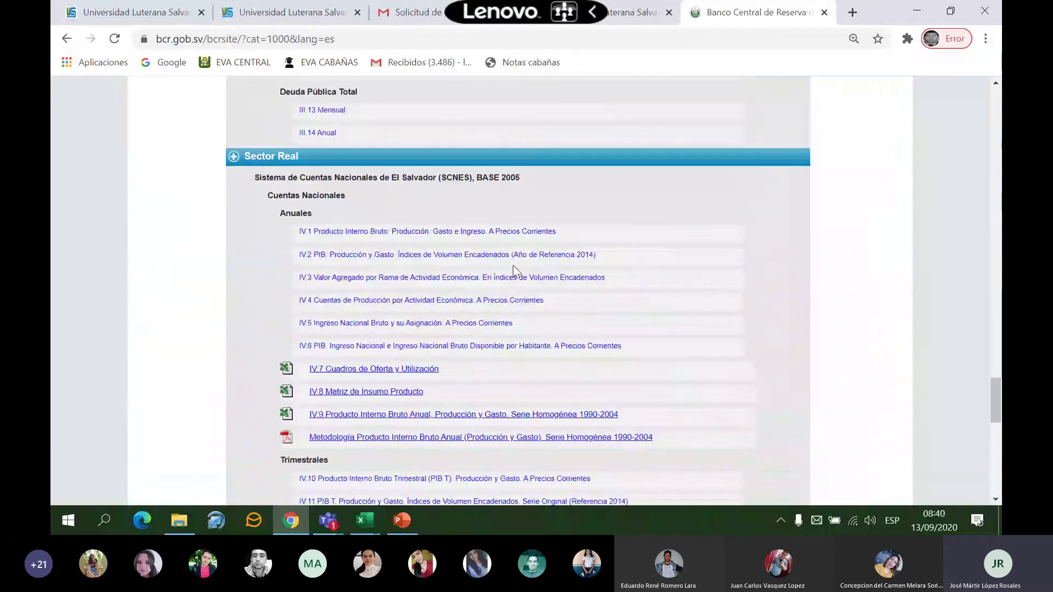
pyautogui.scroll(-12, 516, 271)
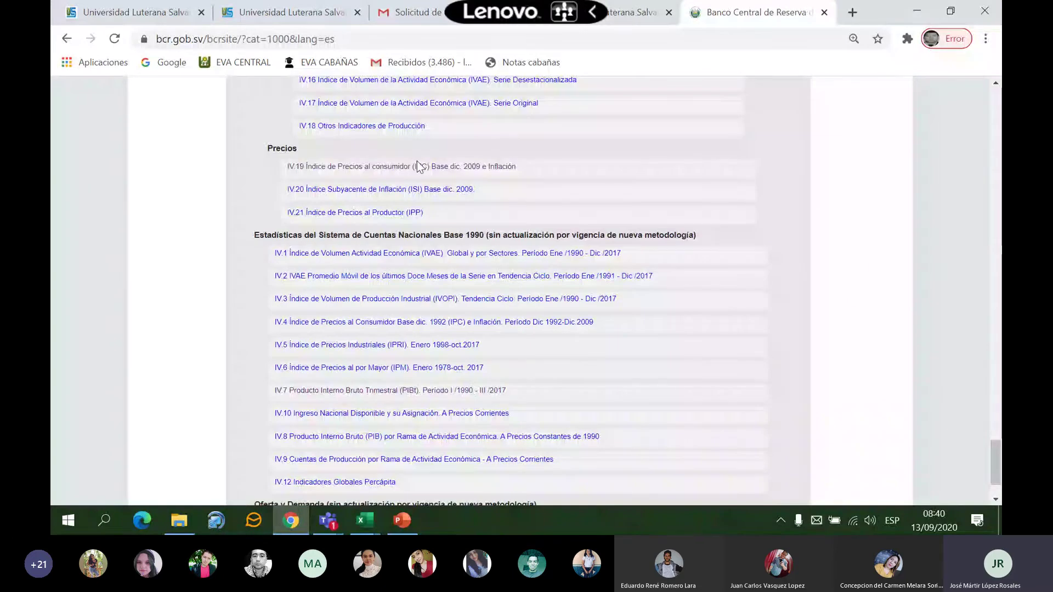
pyautogui.click(421, 170)
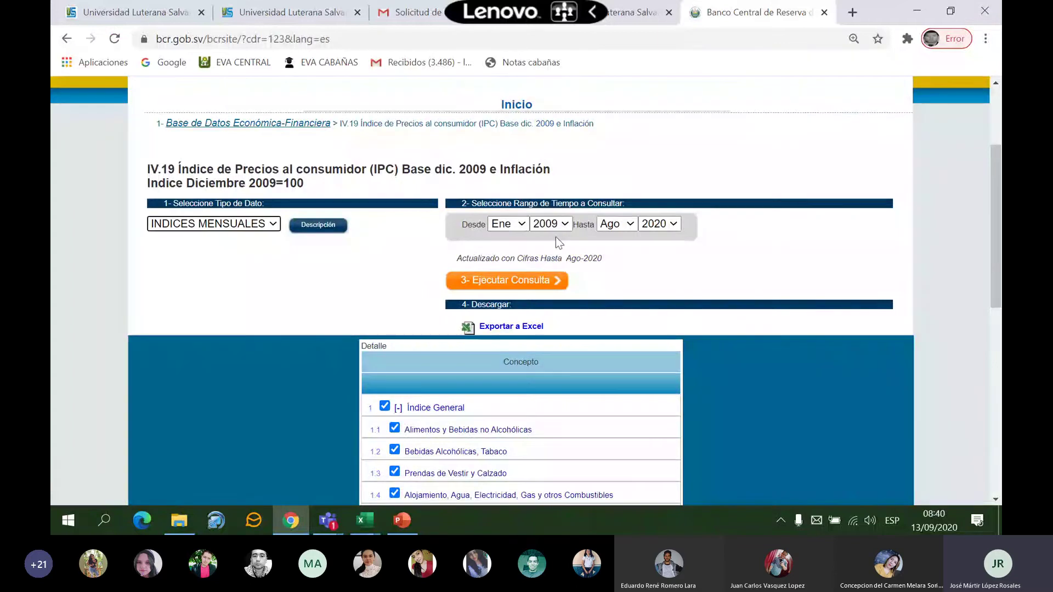
# Set the query period from Ago 2009 to Ago 2020 and run the query for the monthly indices
pyautogui.click(508, 223)
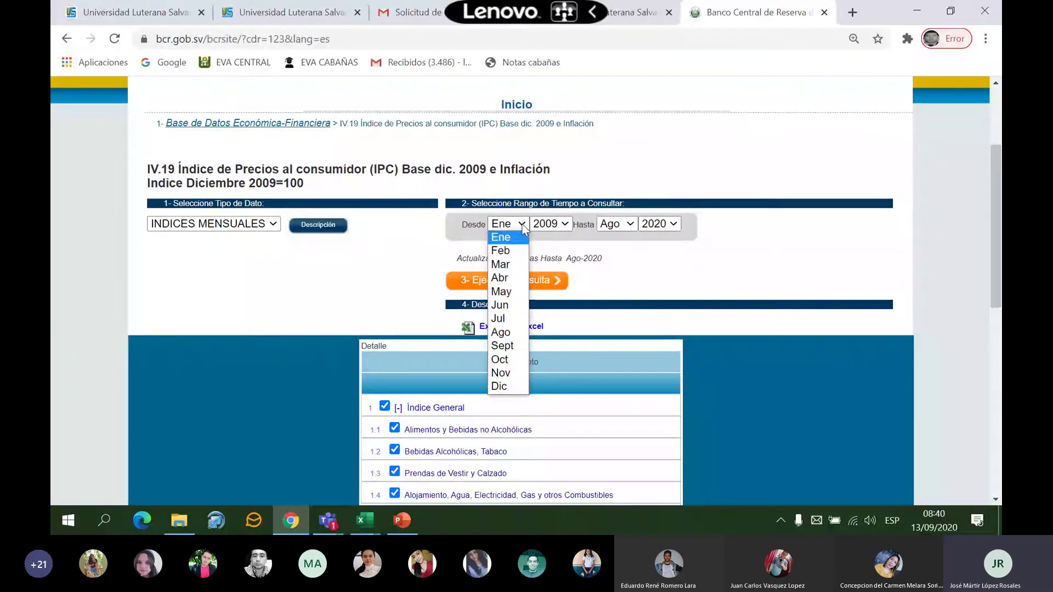
pyautogui.click(501, 332)
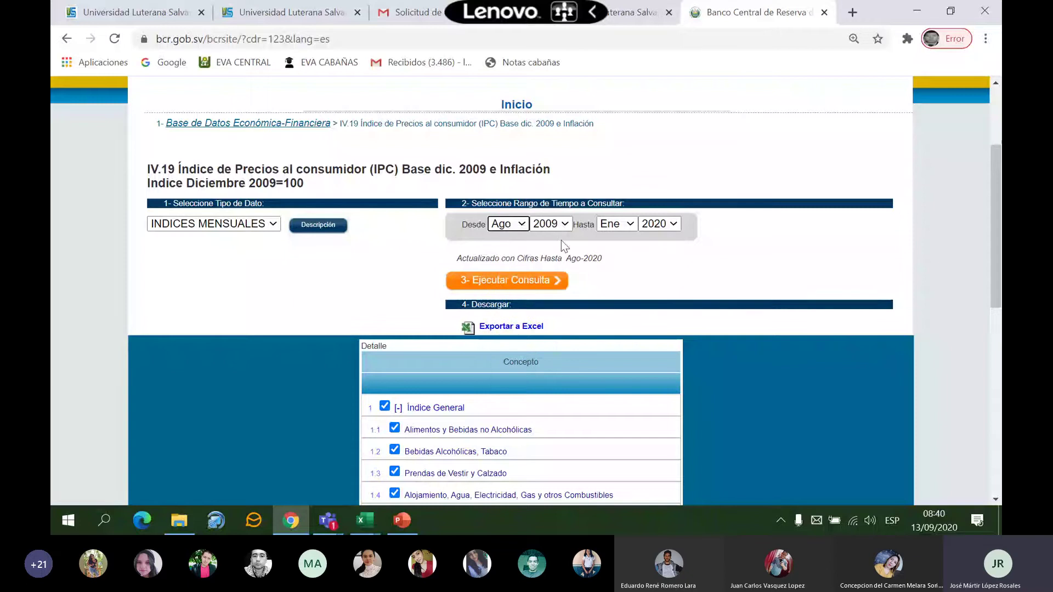
pyautogui.click(630, 224)
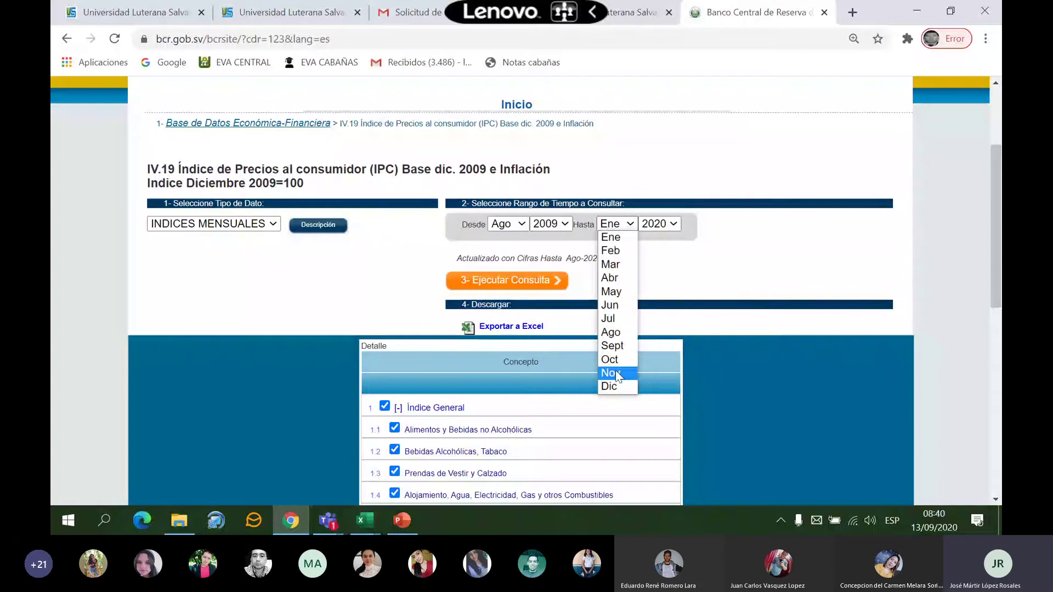
pyautogui.click(611, 332)
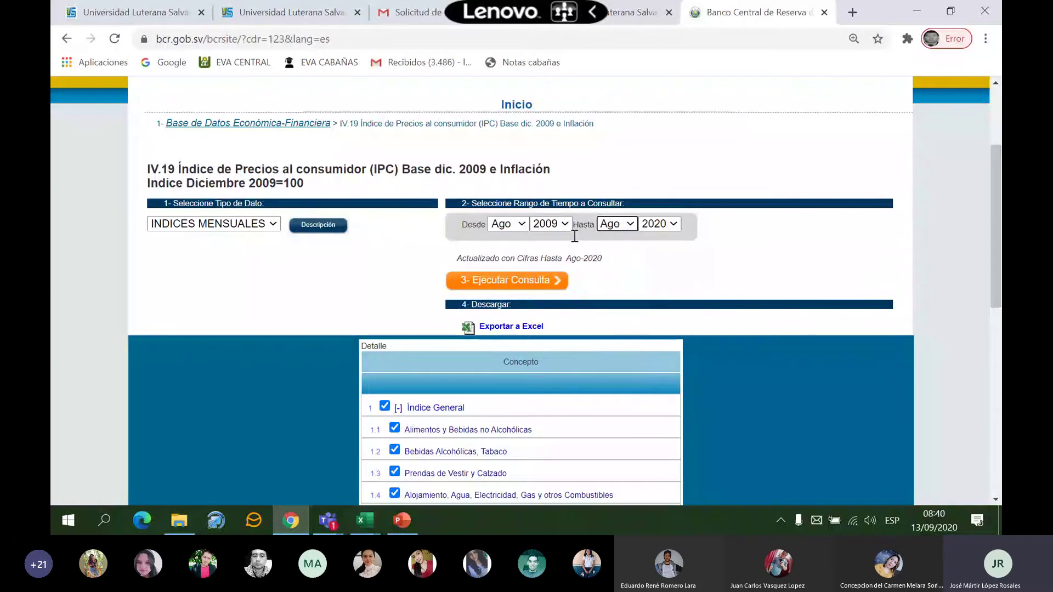
pyautogui.scroll(-1, 587, 235)
pyautogui.click(537, 209)
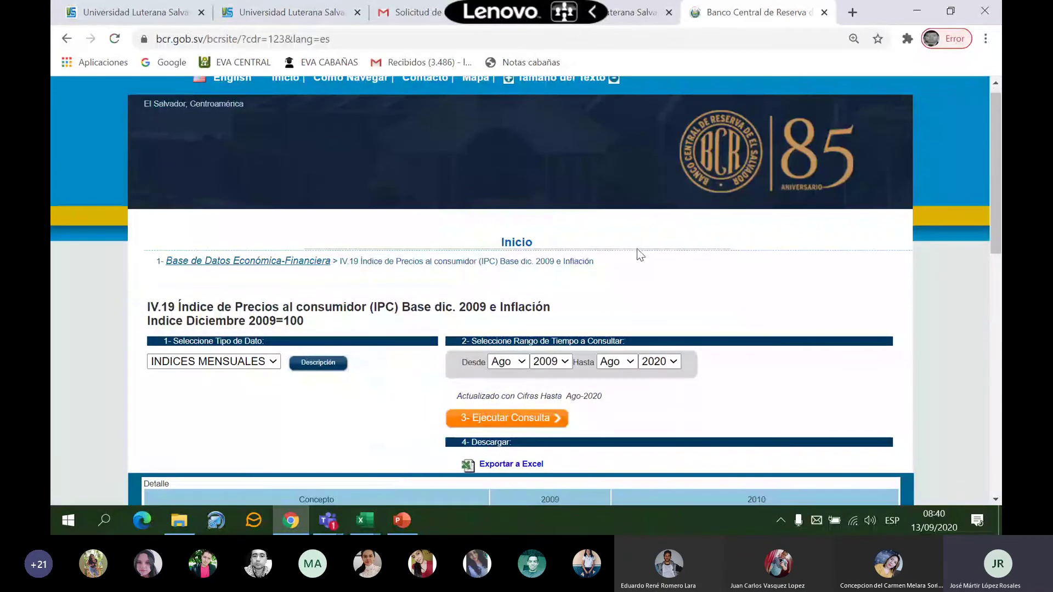
pyautogui.scroll(-3, 637, 248)
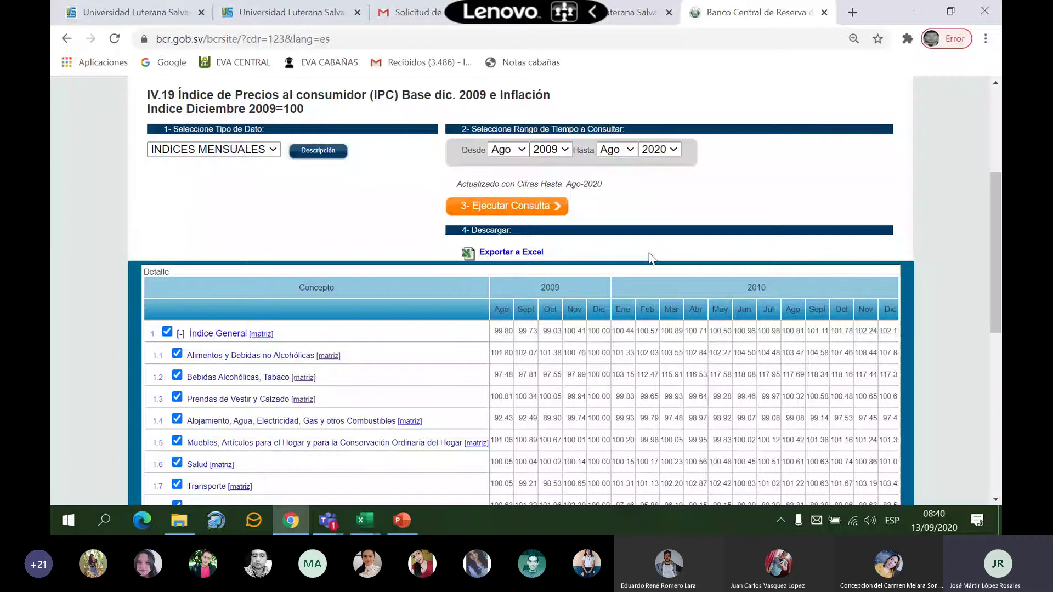
# Switch to the exported IPC table in Excel and copy the Índice General values from August 2009 to August 2020
pyautogui.hotkey('alt', 'Tab')
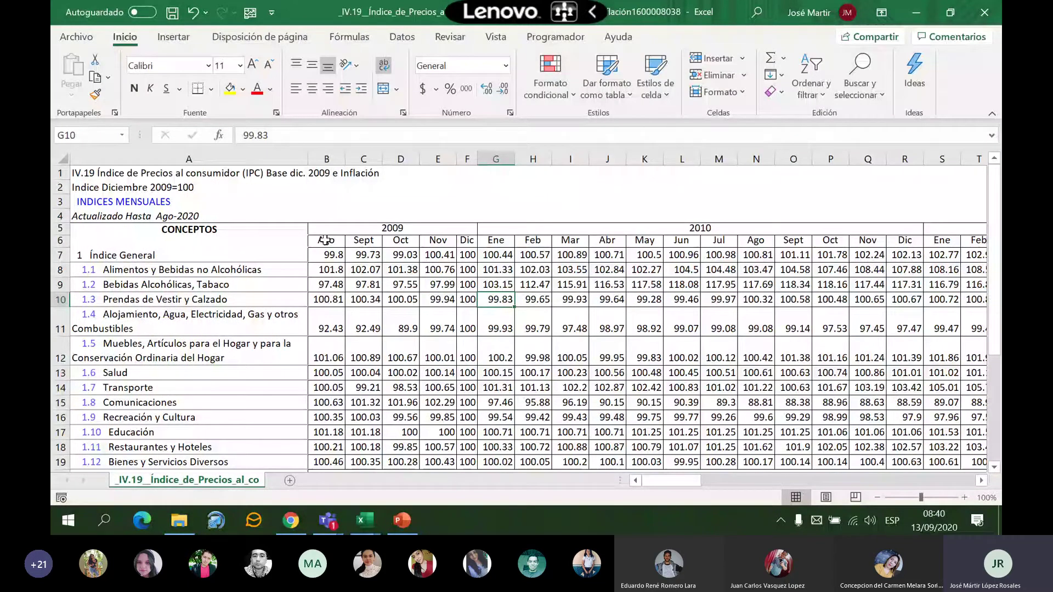
pyautogui.click(326, 239)
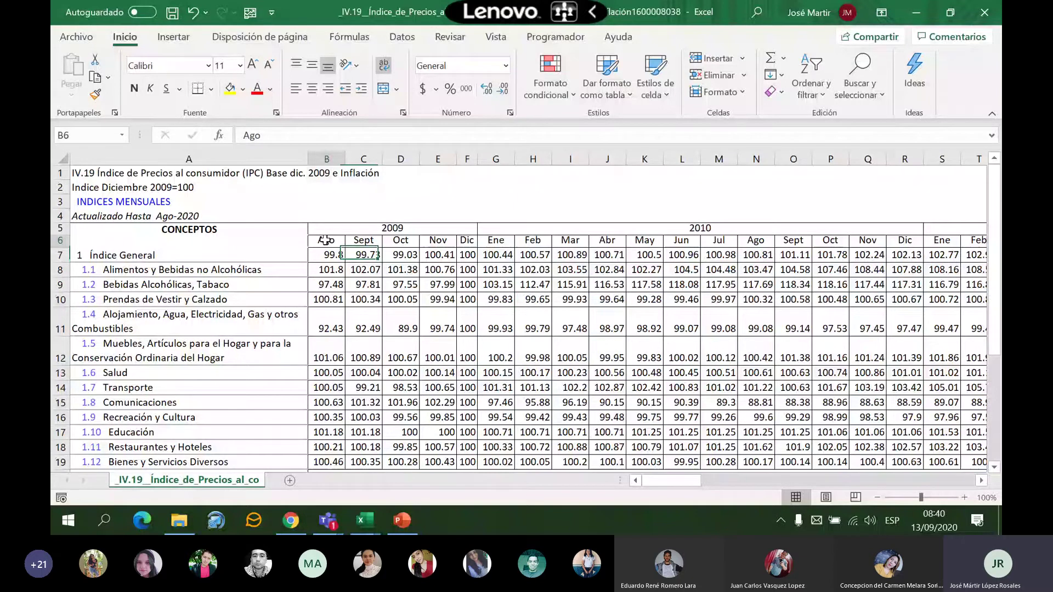
pyautogui.moveTo(326, 255); pyautogui.dragTo(1000, 249)
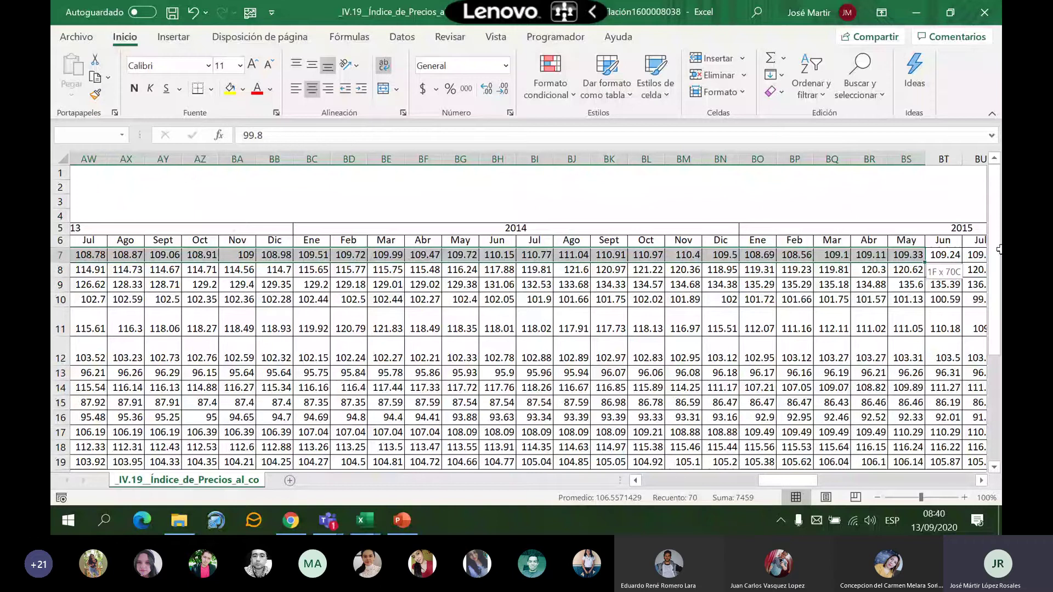
pyautogui.moveTo(1000, 249); pyautogui.dragTo(933, 255)
pyautogui.rightClick(933, 256)
# Create a blank workbook and paste the copied index values transposed as a column starting at B6
pyautogui.click(77, 36)
pyautogui.click(96, 106)
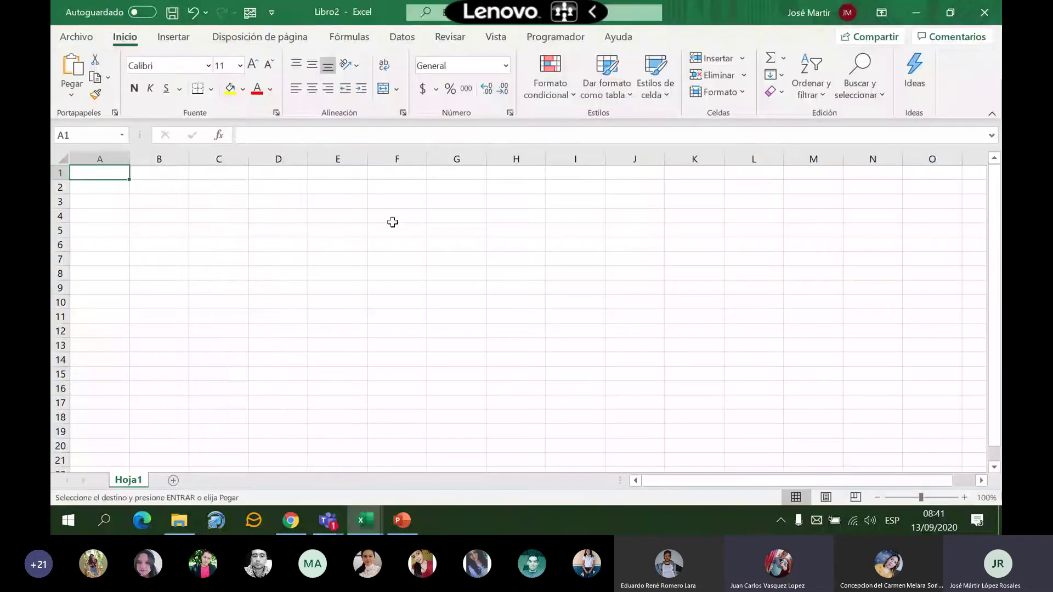
pyautogui.rightClick(137, 244)
pyautogui.click(183, 150)
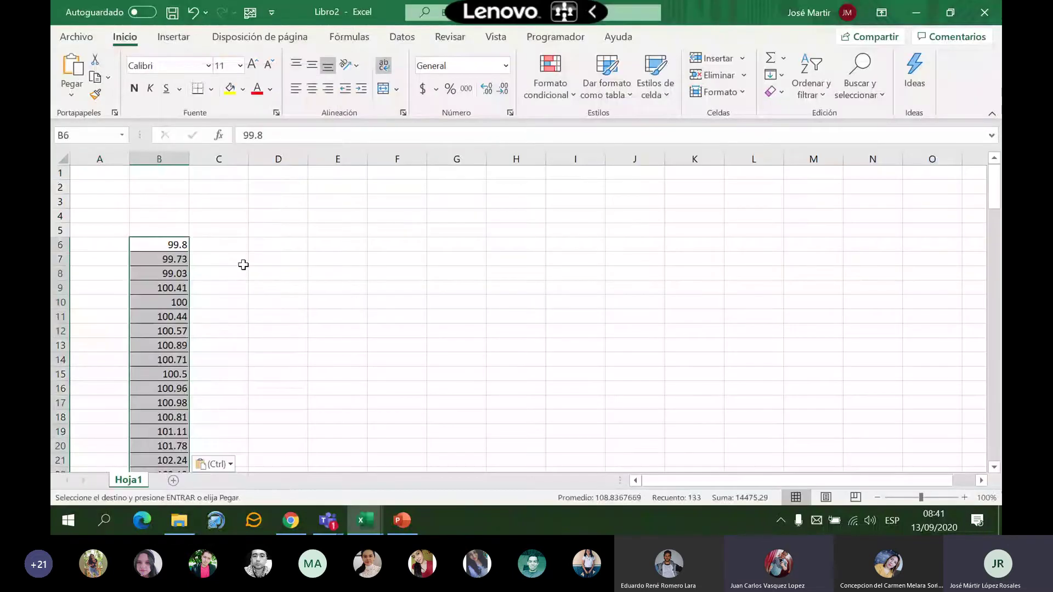
# Insert a blank column before the index values and enter Agosto 2009 in B6
pyautogui.click(99, 244)
pyautogui.rightClick(168, 159)
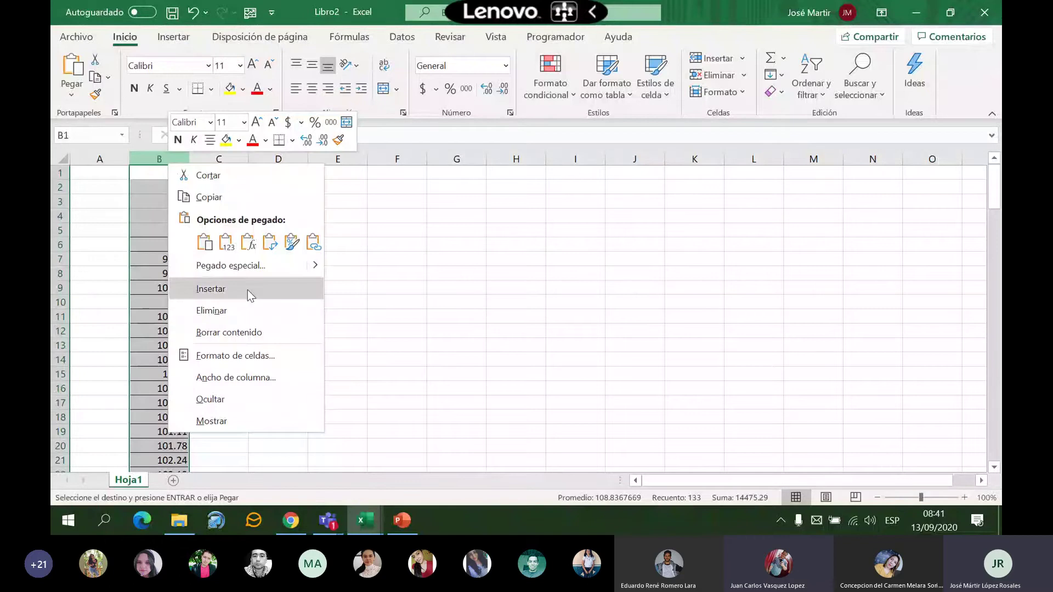
pyautogui.click(251, 293)
pyautogui.click(171, 255)
pyautogui.click(176, 244)
pyautogui.write('Agosto')
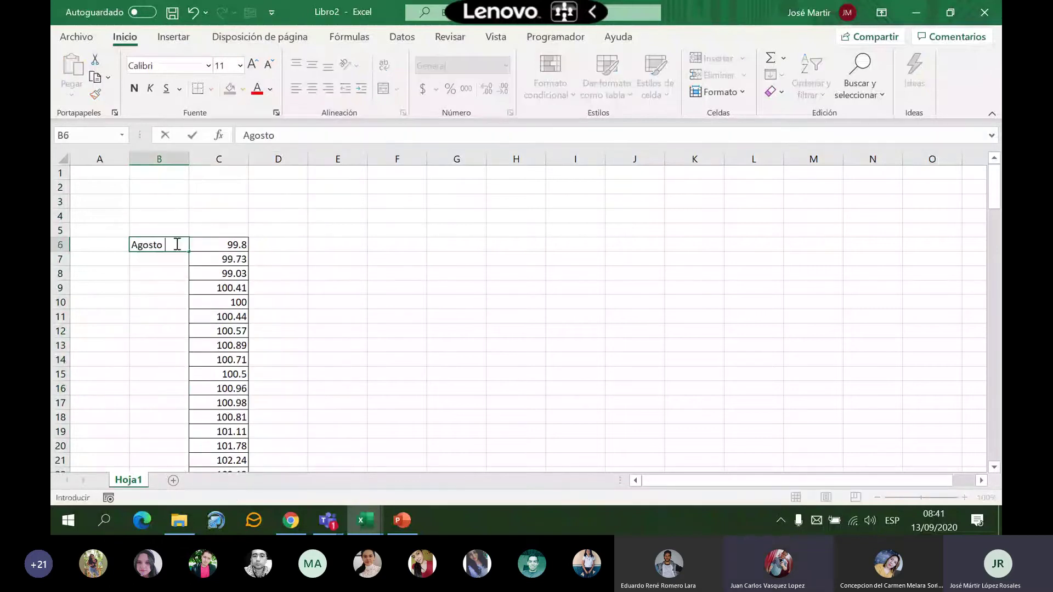
pyautogui.write(' 2009')
pyautogui.press('Return')
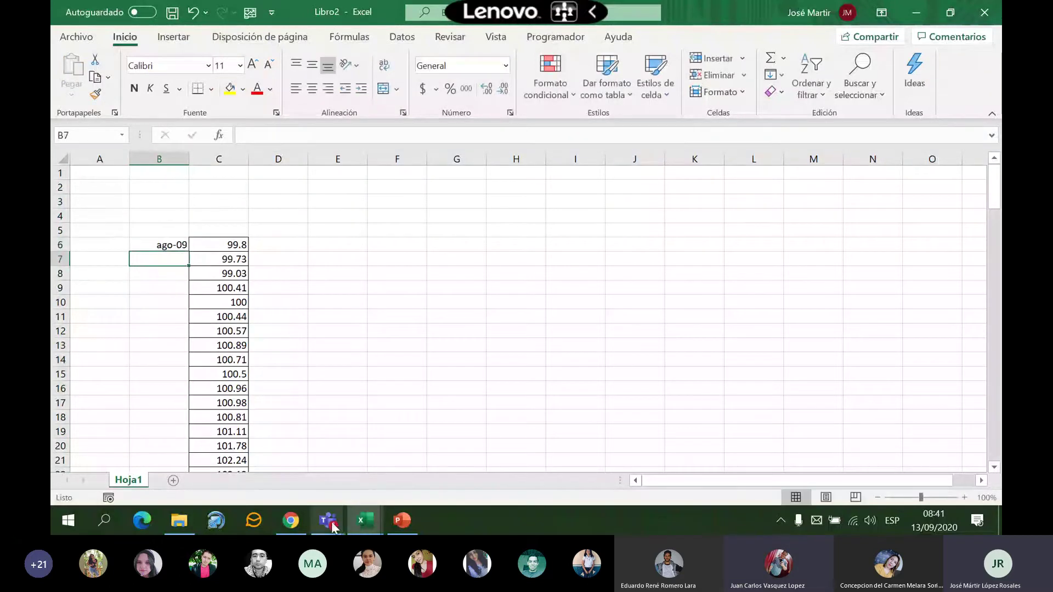
# Check the class meeting in Microsoft Teams and return to the Excel workbook
pyautogui.moveTo(327, 520)
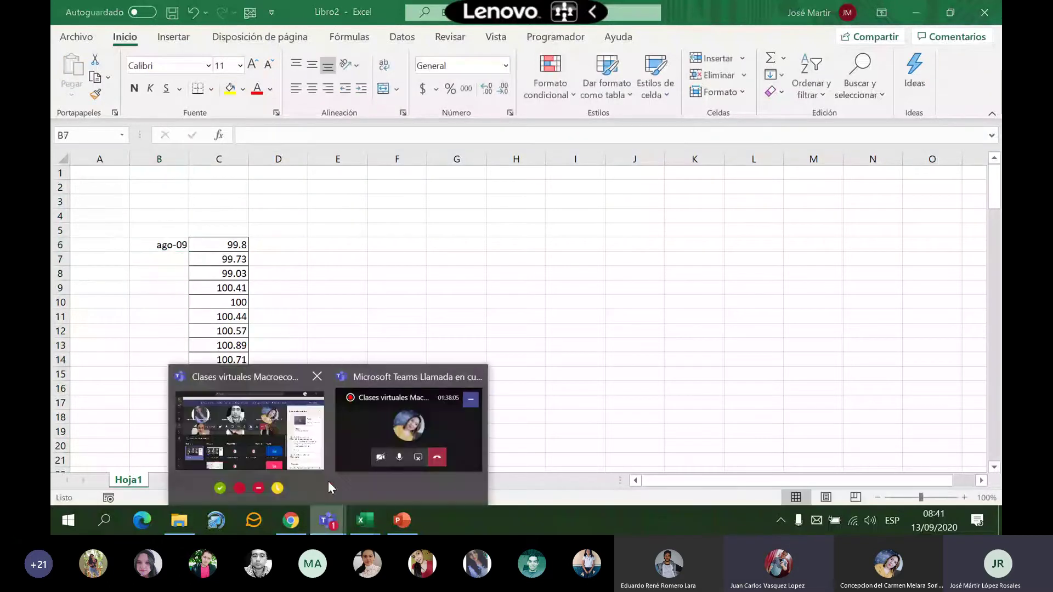
pyautogui.click(254, 436)
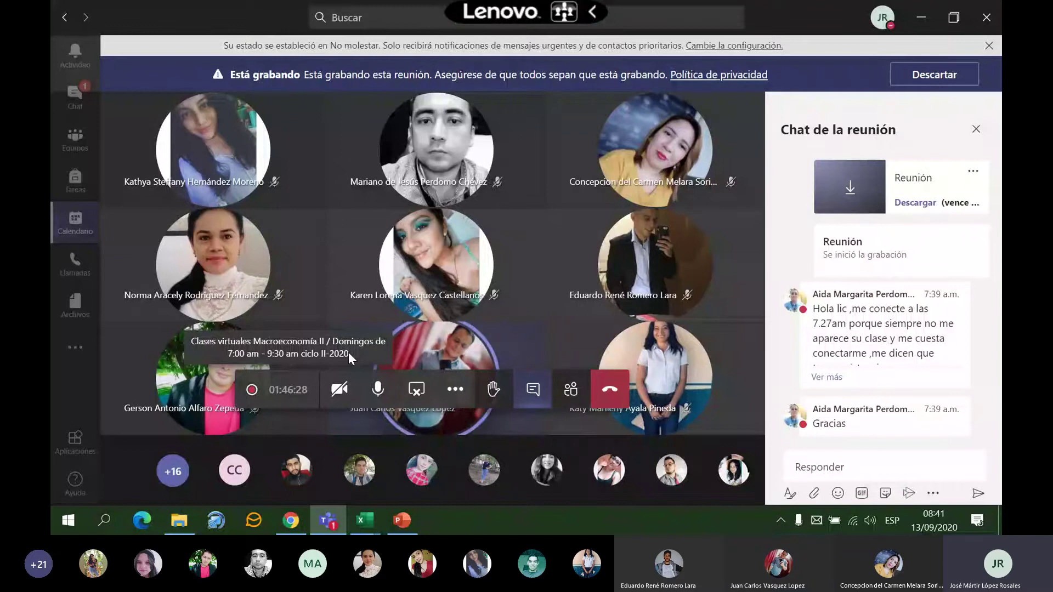
pyautogui.hotkey('alt', 'Tab')
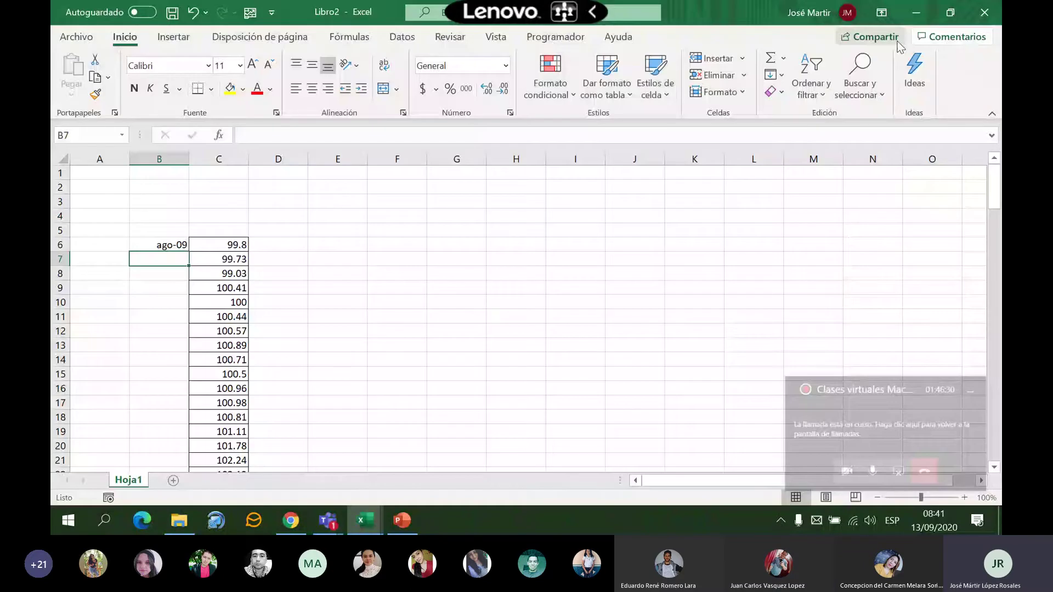
# Fill the monthly dates down column B from B6 to the last index value, ago-20
pyautogui.click(178, 246)
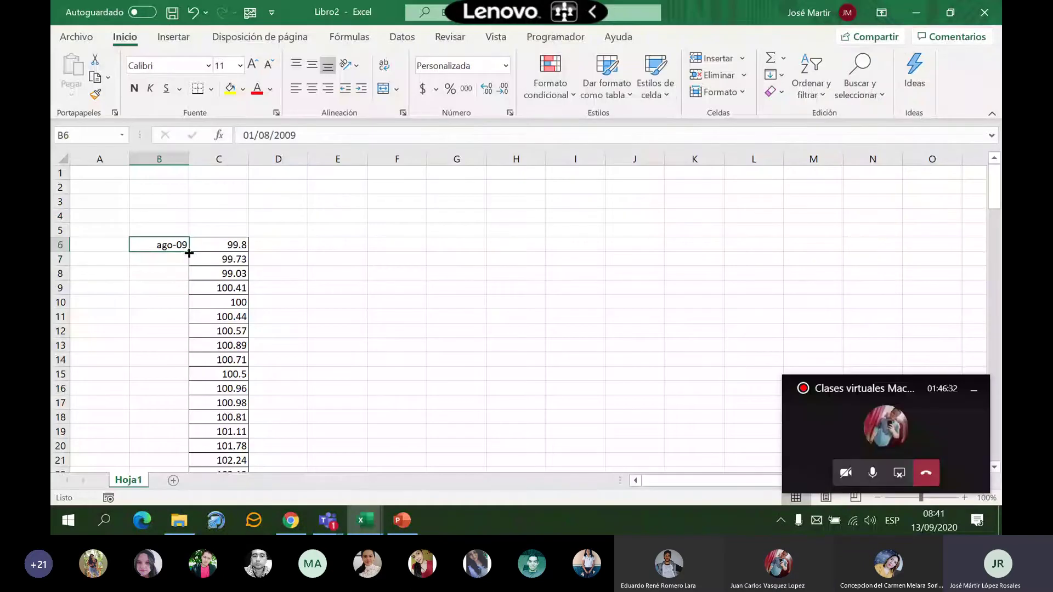
pyautogui.doubleClick(189, 252)
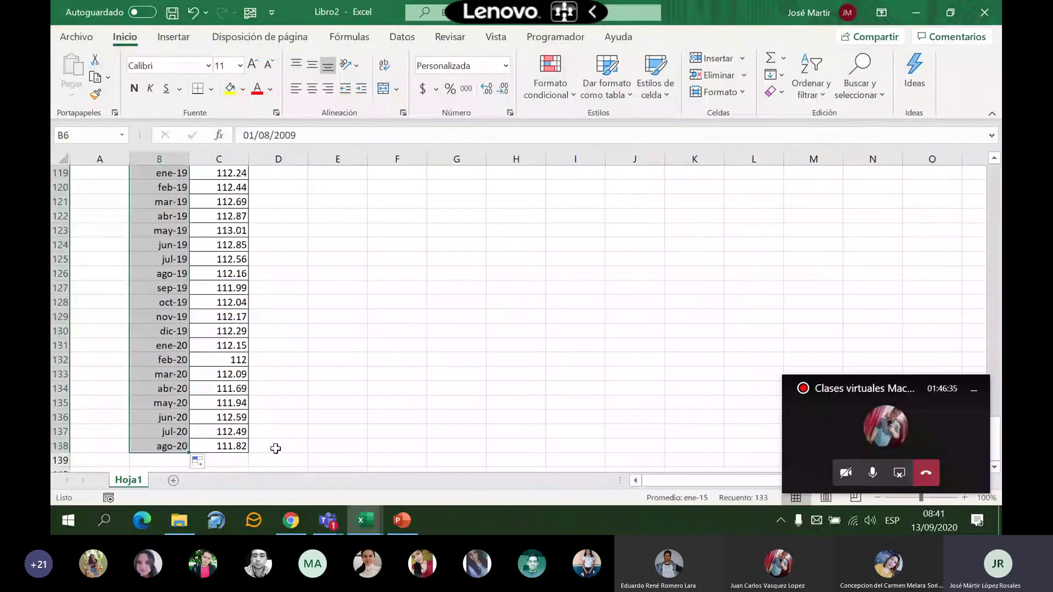
pyautogui.click(310, 388)
# Head the two columns with Meses in B5 and IPC in C5
pyautogui.scroll(20, 368, 322)
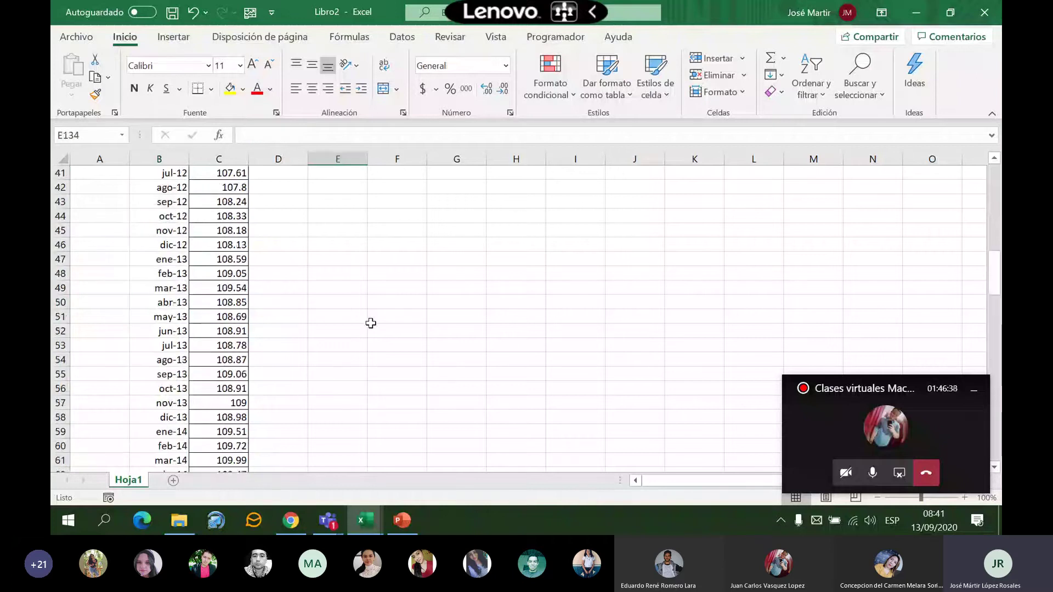
pyautogui.scroll(13, 371, 323)
pyautogui.click(170, 231)
pyautogui.write('Meses')
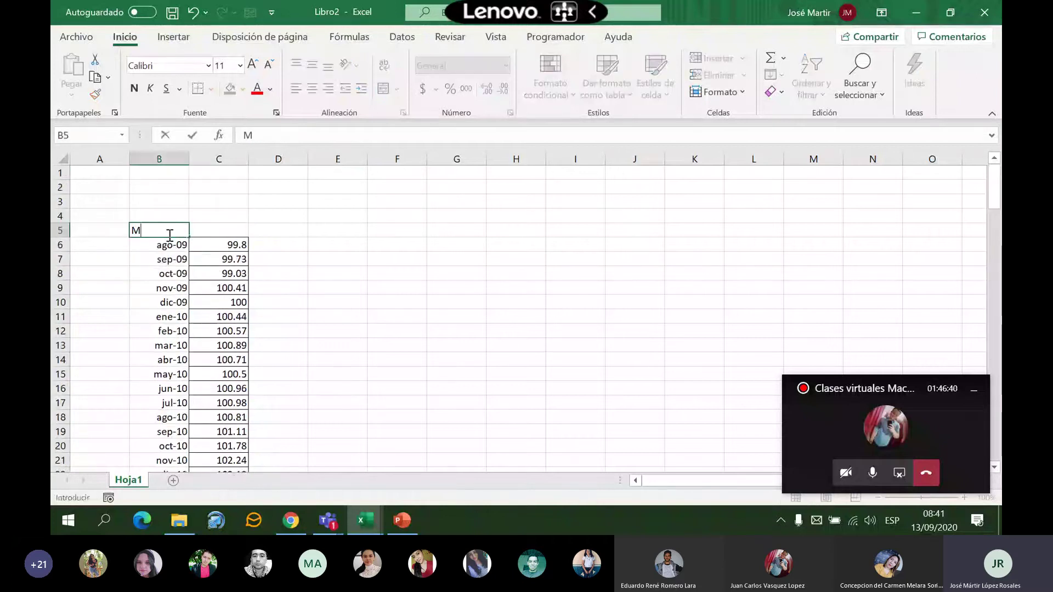
pyautogui.press('Return')
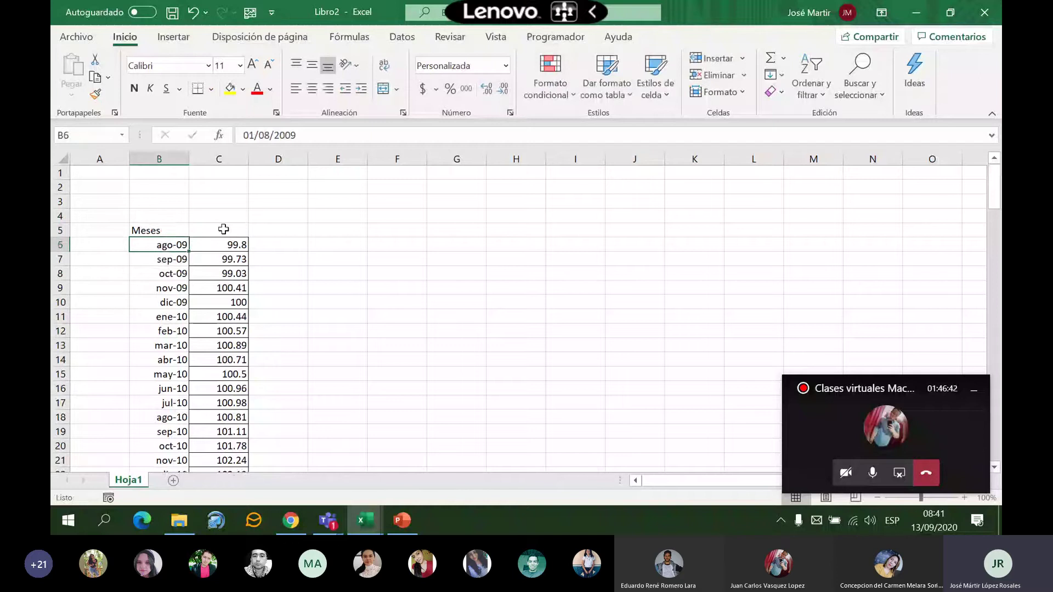
pyautogui.click(220, 229)
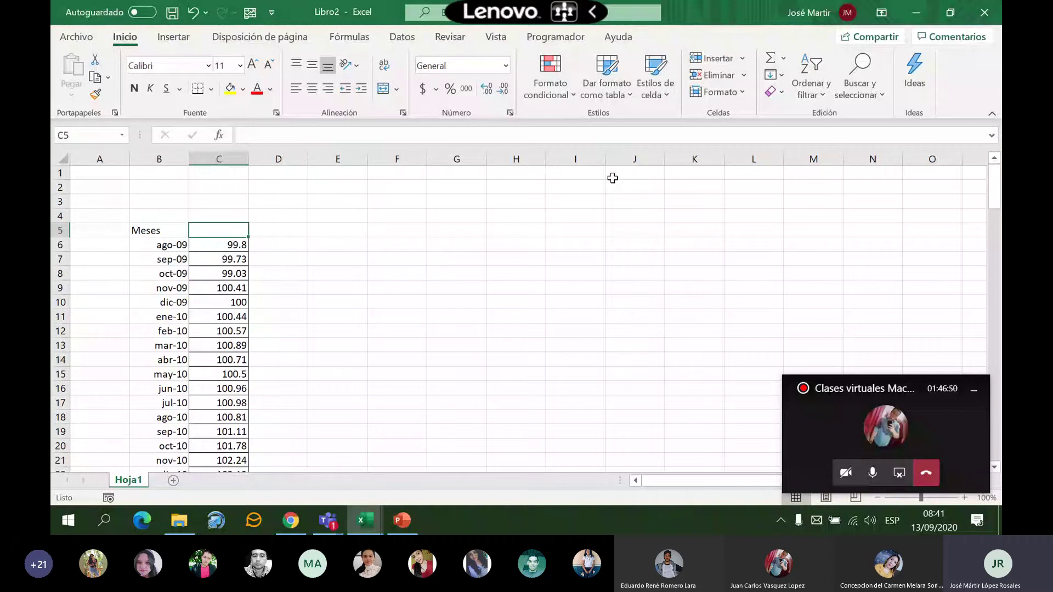
pyautogui.write('IPX')
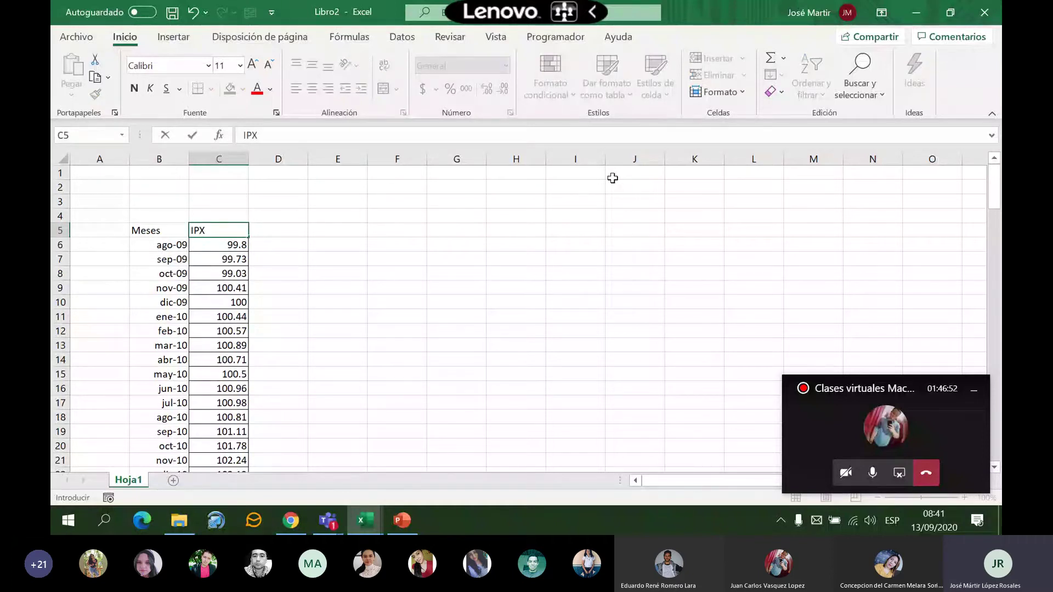
pyautogui.press('BackSpace')
pyautogui.write('C')
pyautogui.press('Tab')
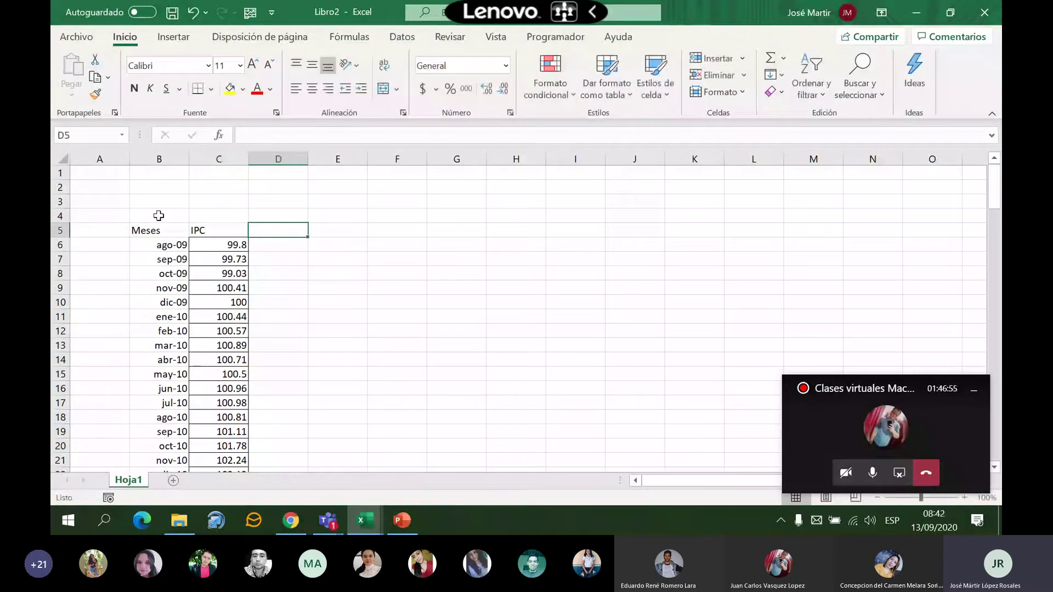
# Insert a blank row above row 2 of the sheet
pyautogui.click(61, 188)
pyautogui.rightClick(61, 189)
pyautogui.click(94, 321)
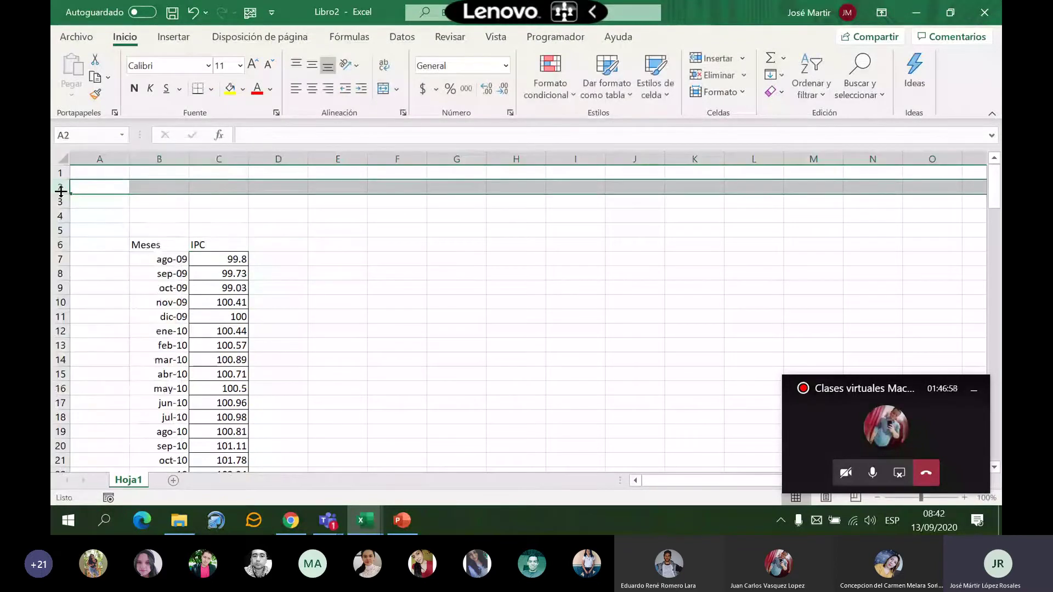
# Insert another blank row above row 2 and enter "a) Obtenga la inflación mensual" in B2
pyautogui.rightClick(60, 188)
pyautogui.click(93, 321)
pyautogui.click(176, 188)
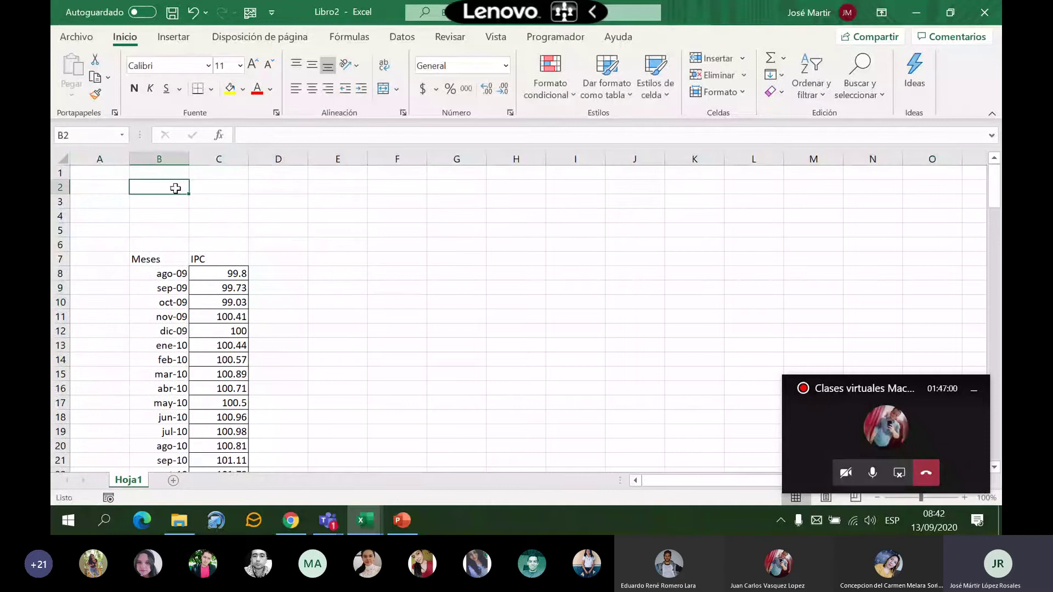
pyautogui.write('a) ')
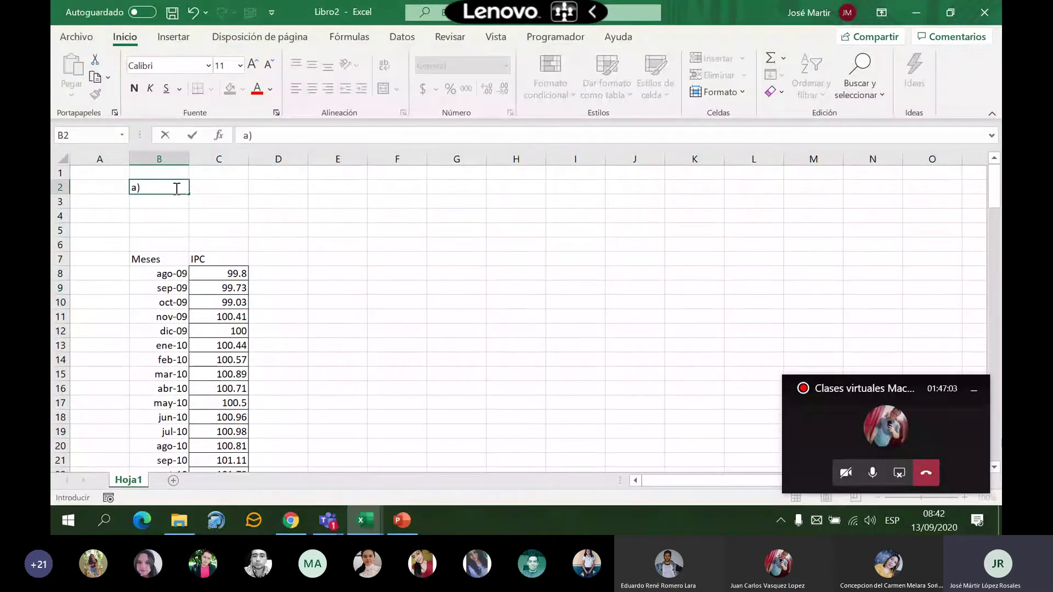
pyautogui.write('Obtenga la')
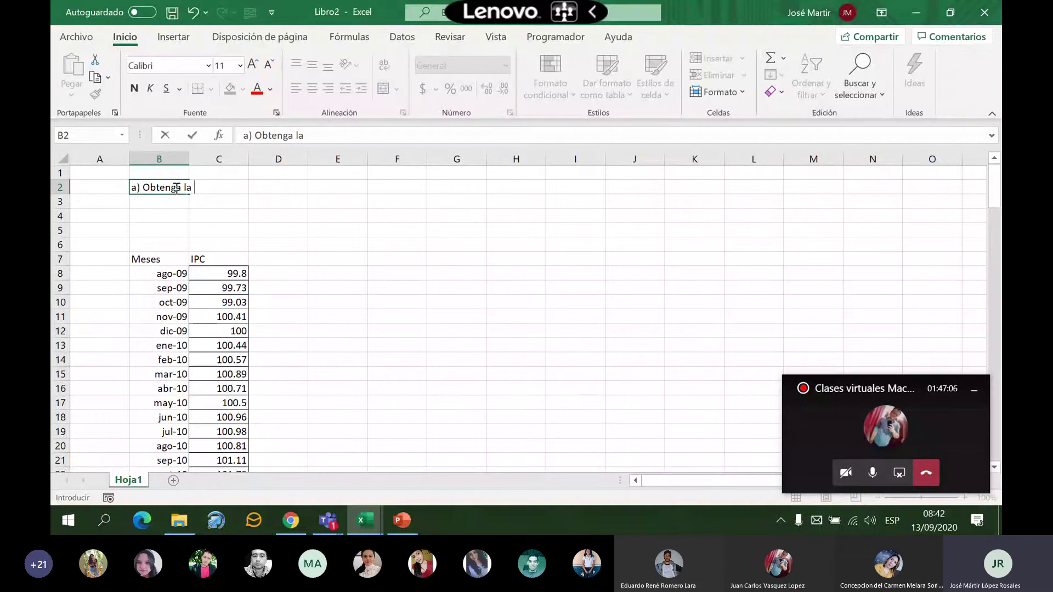
pyautogui.write(' inflacoó')
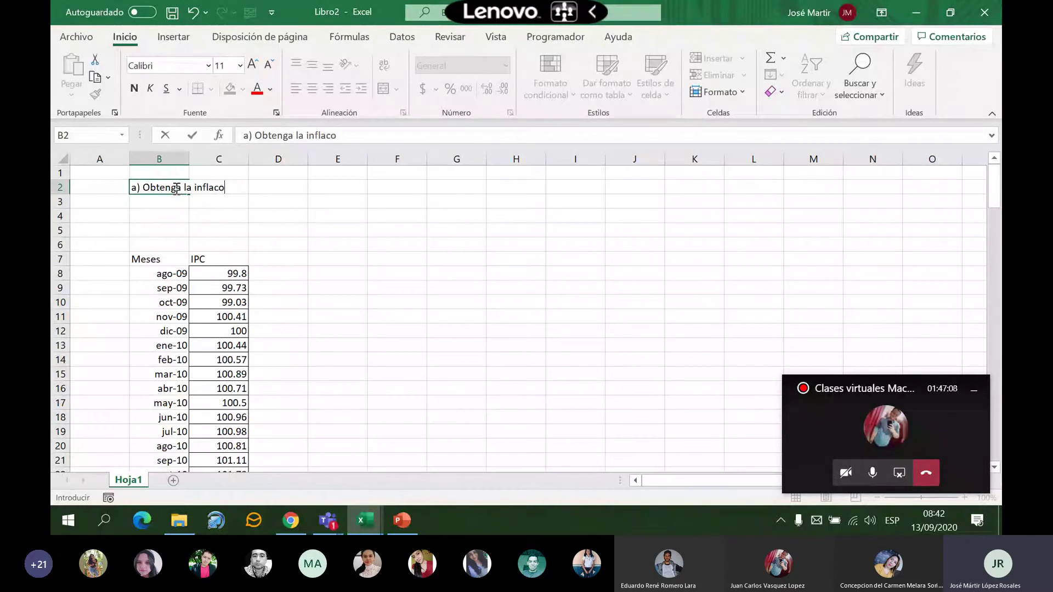
pyautogui.press('BackSpace')
pyautogui.press('BackSpace')
pyautogui.write('ión men sual')
pyautogui.press('Return')
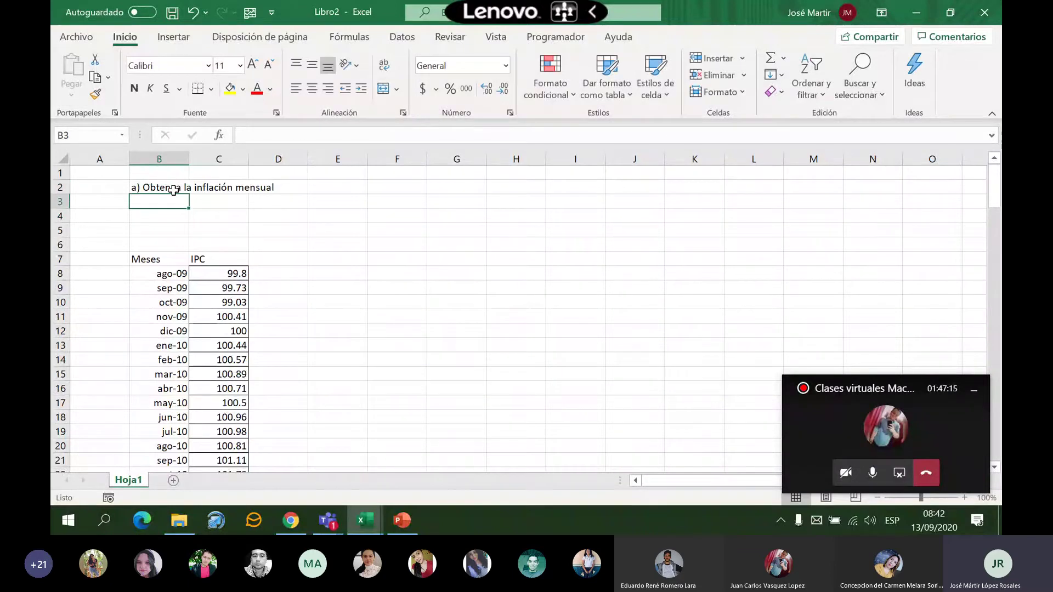
# Extend the task text in B2 with "en porcentaje y valores absolutos" at its end
pyautogui.click(169, 186)
pyautogui.click(404, 136)
pyautogui.write('en p')
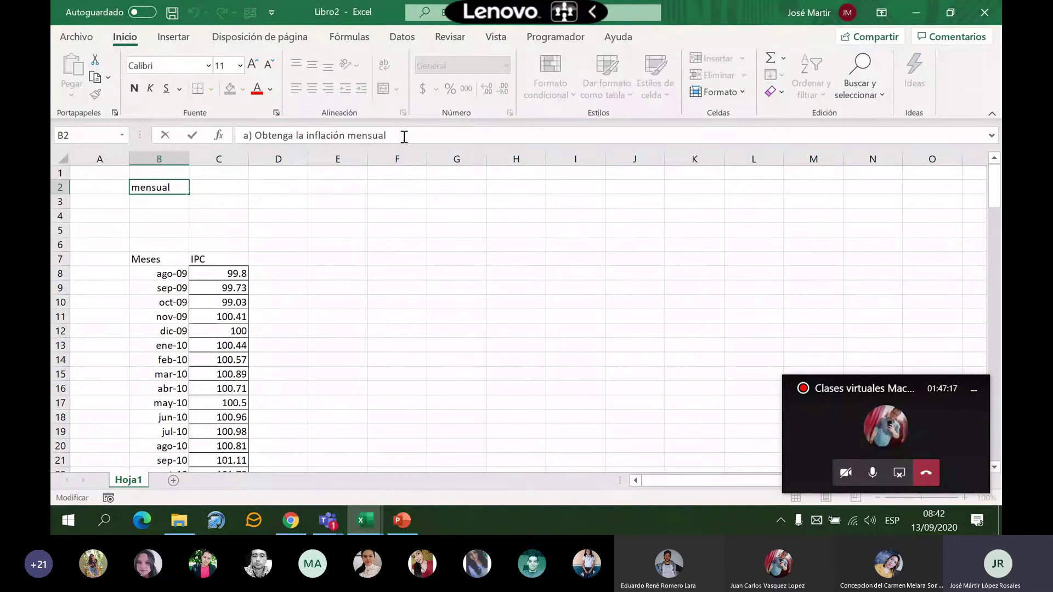
pyautogui.write('orcentaje y ')
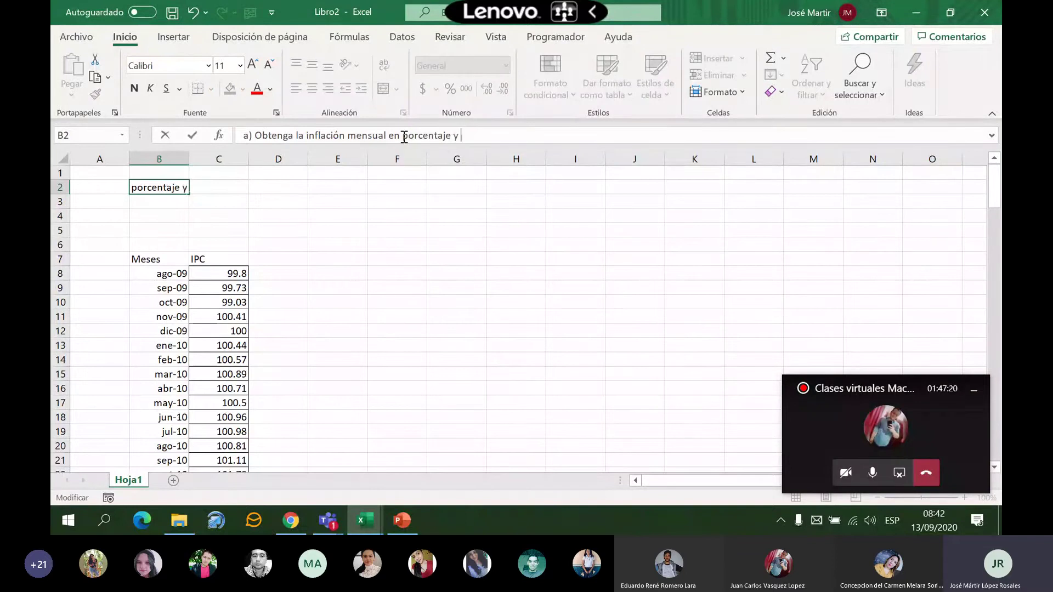
pyautogui.write('valores ')
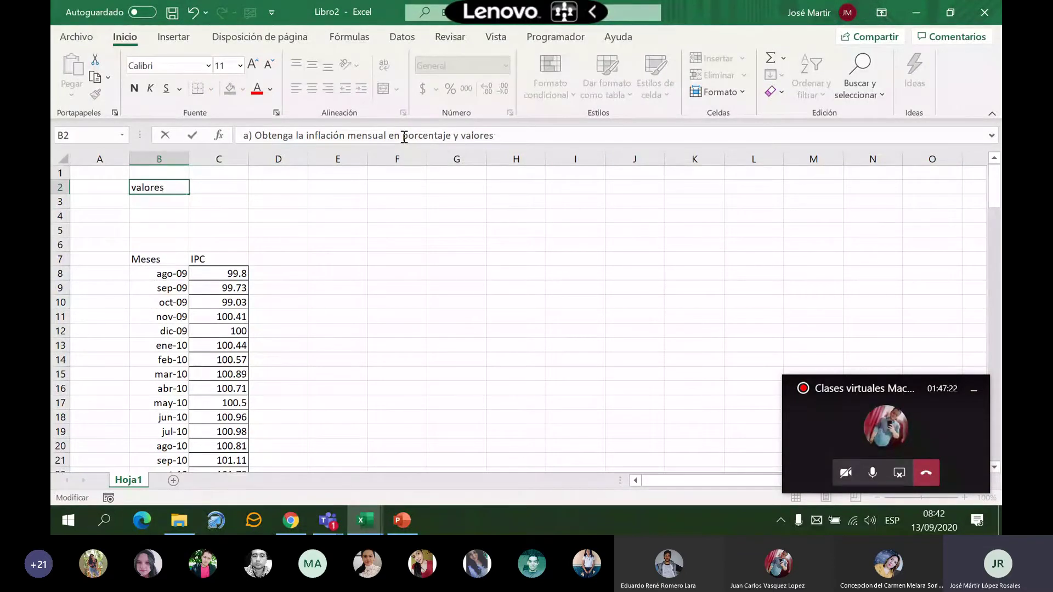
pyautogui.write('absolutos')
pyautogui.press('Return')
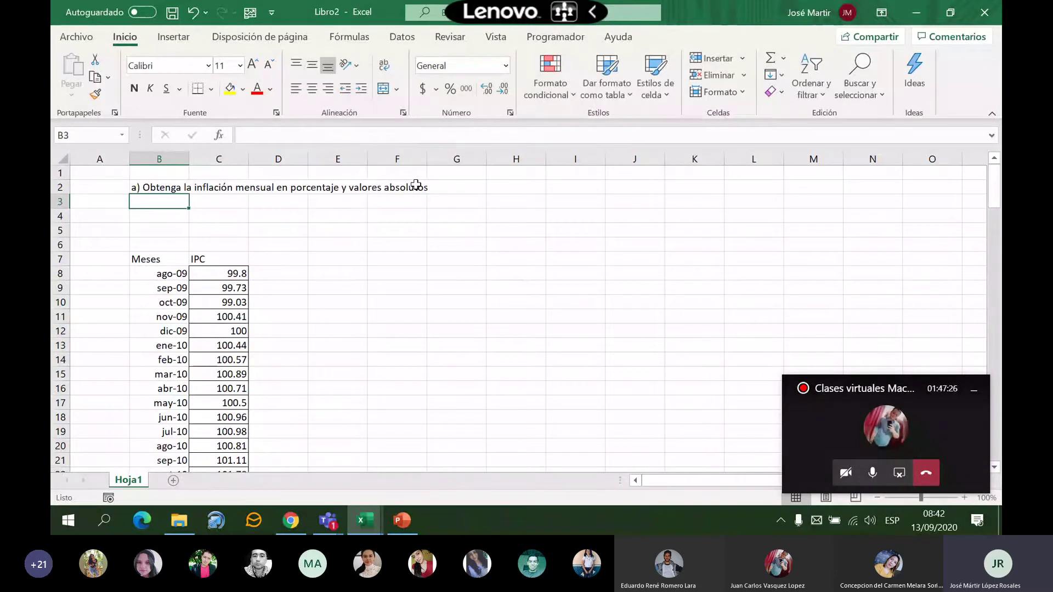
# Enter the heading "Inflación mensual ($)" in D7 and fit column D's width to it
pyautogui.click(291, 262)
pyautogui.write('In')
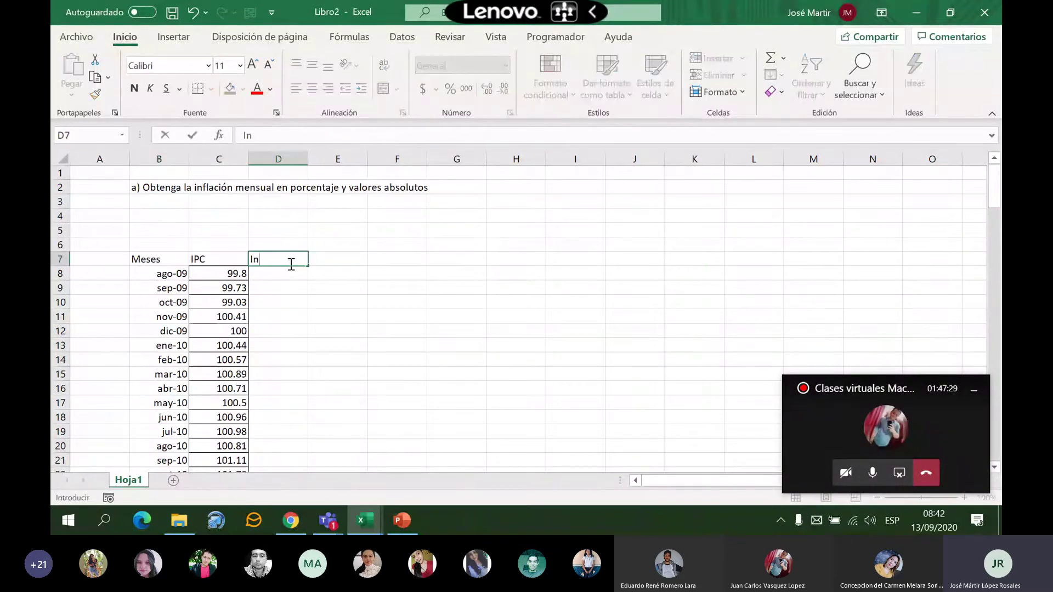
pyautogui.write('flación m')
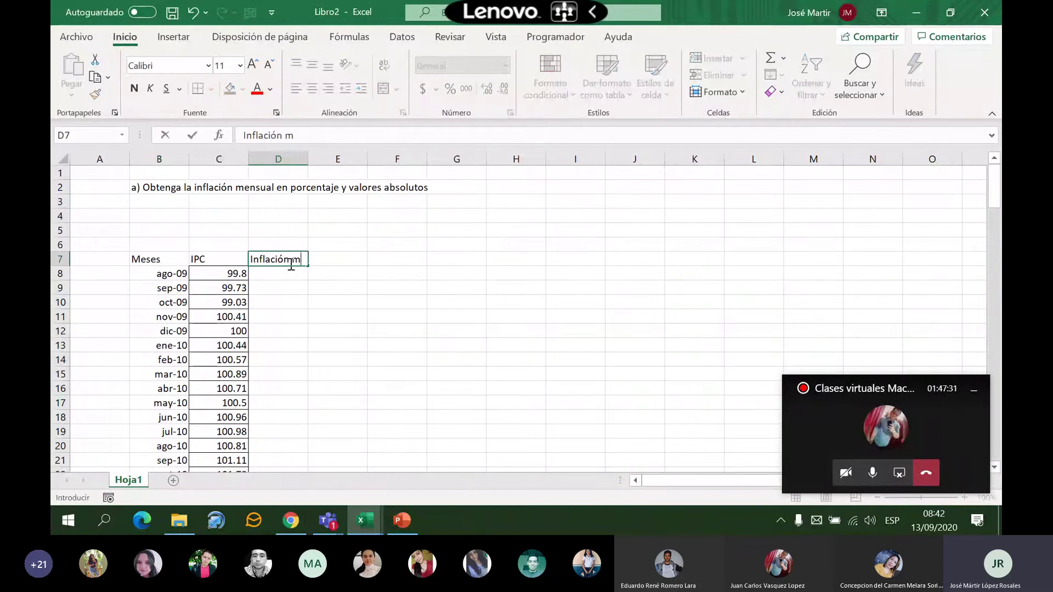
pyautogui.write('ensual ($)')
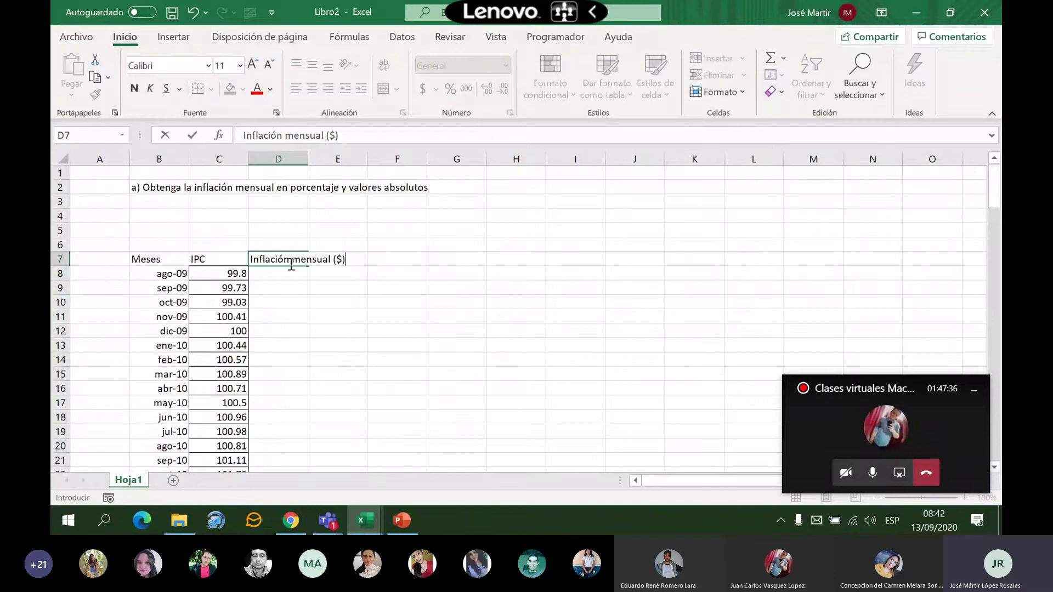
pyautogui.press('Return')
pyautogui.doubleClick(308, 159)
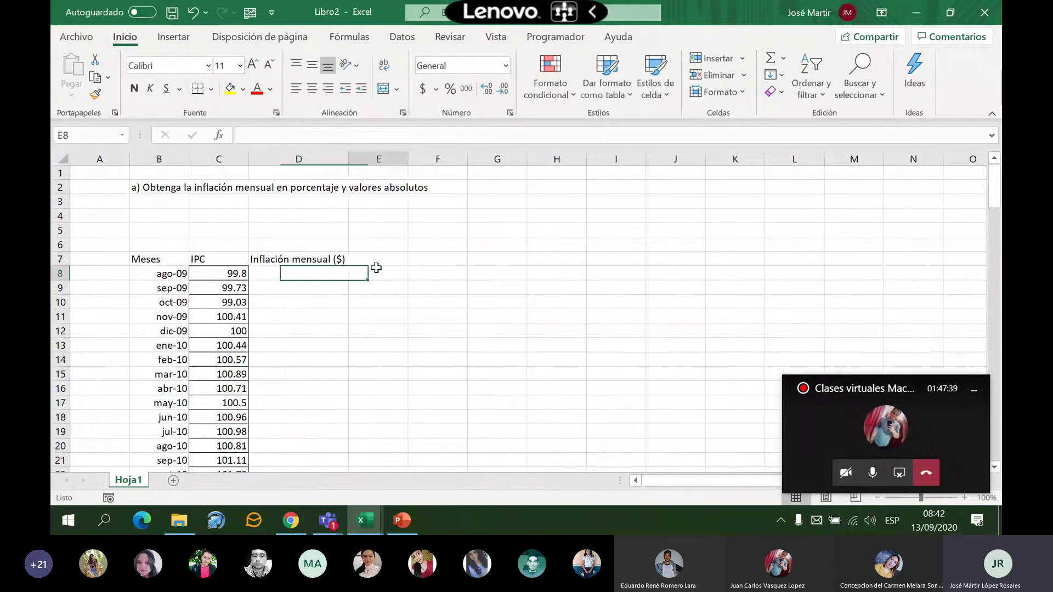
# Widen column E to about the width of column D and copy the heading in D7 across into E7
pyautogui.click(378, 274)
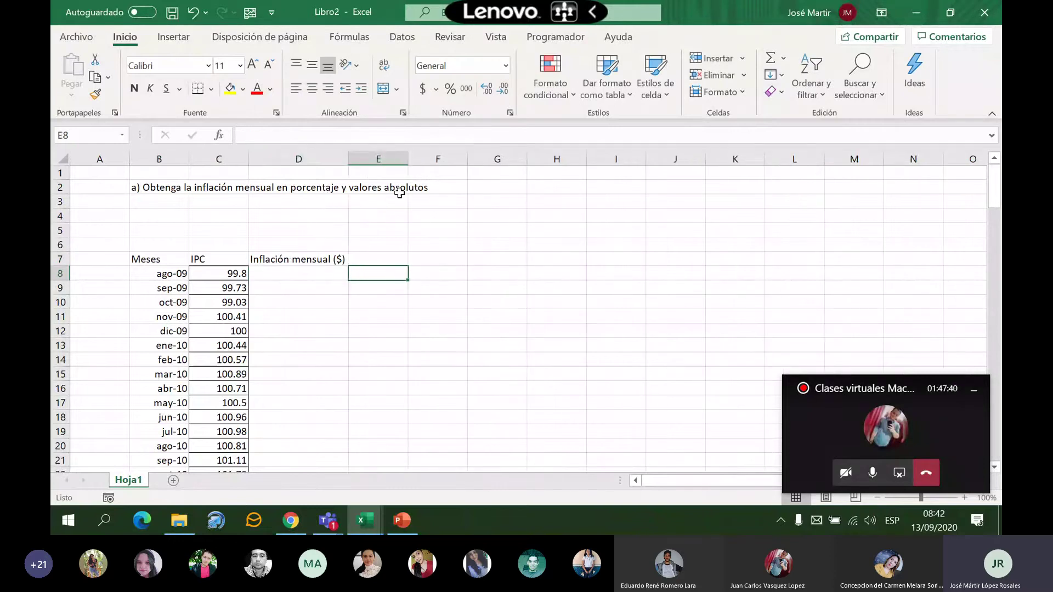
pyautogui.moveTo(405, 157); pyautogui.dragTo(446, 157)
pyautogui.click(340, 260)
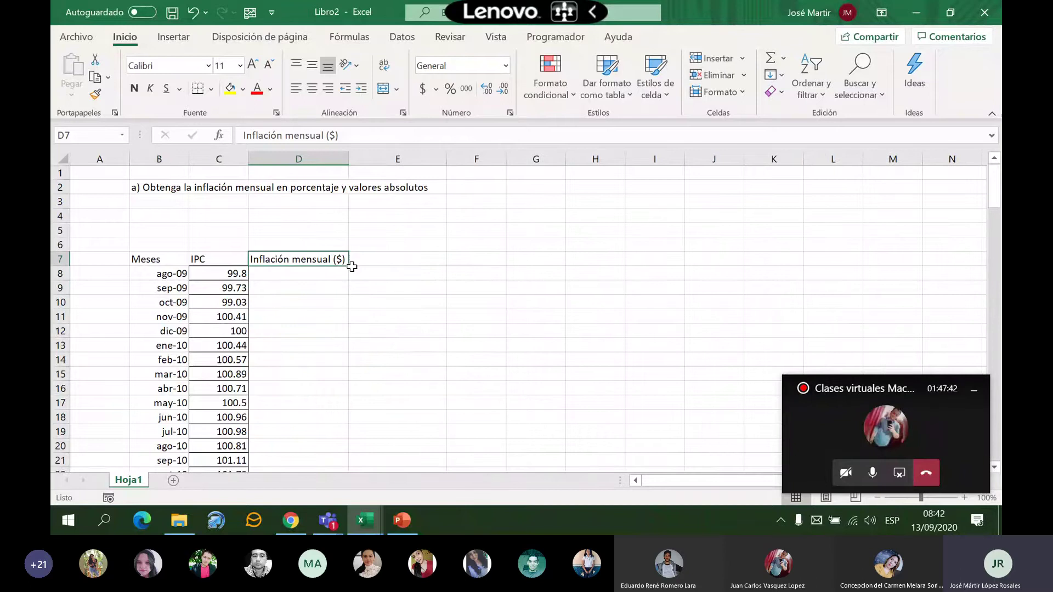
pyautogui.moveTo(348, 266); pyautogui.dragTo(422, 262)
pyautogui.click(398, 317)
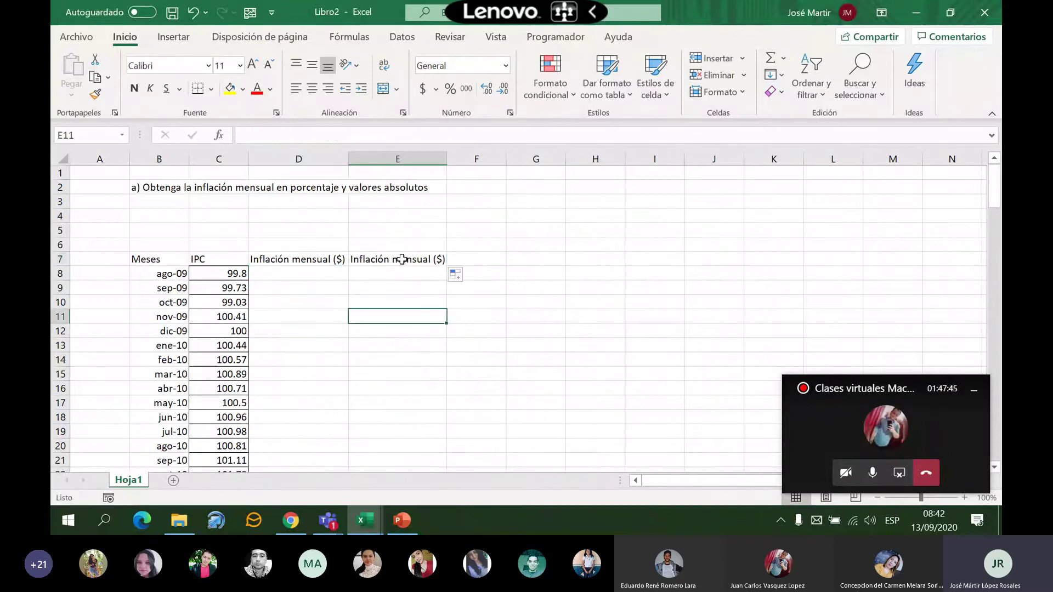
# Change the unit in the E7 heading so it reads "Inflación mensual (%)"
pyautogui.click(402, 260)
pyautogui.click(332, 136)
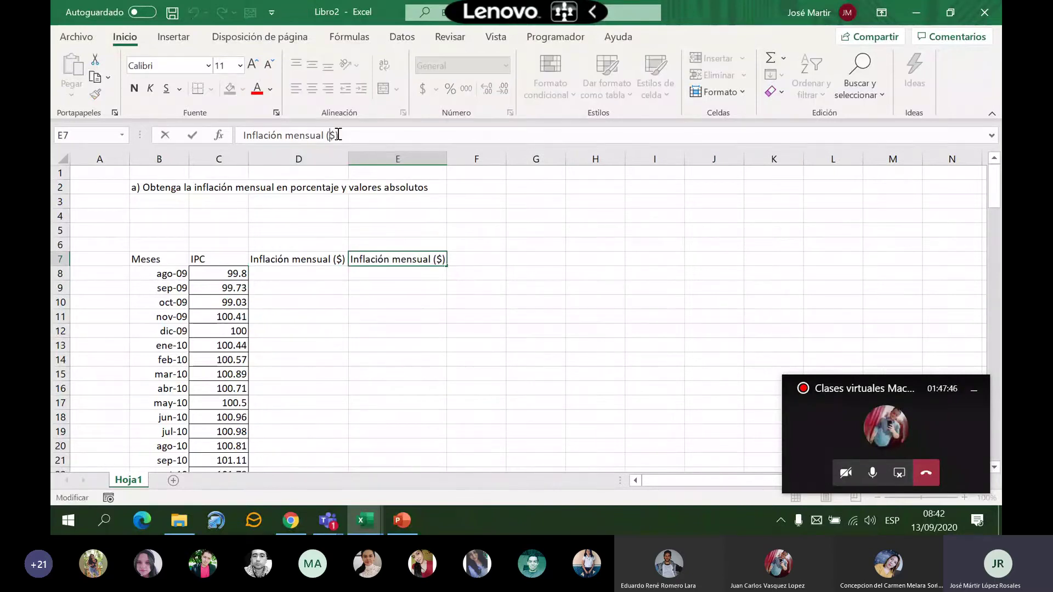
pyautogui.press('BackSpace')
pyautogui.write('%')
pyautogui.press('Return')
pyautogui.click(401, 369)
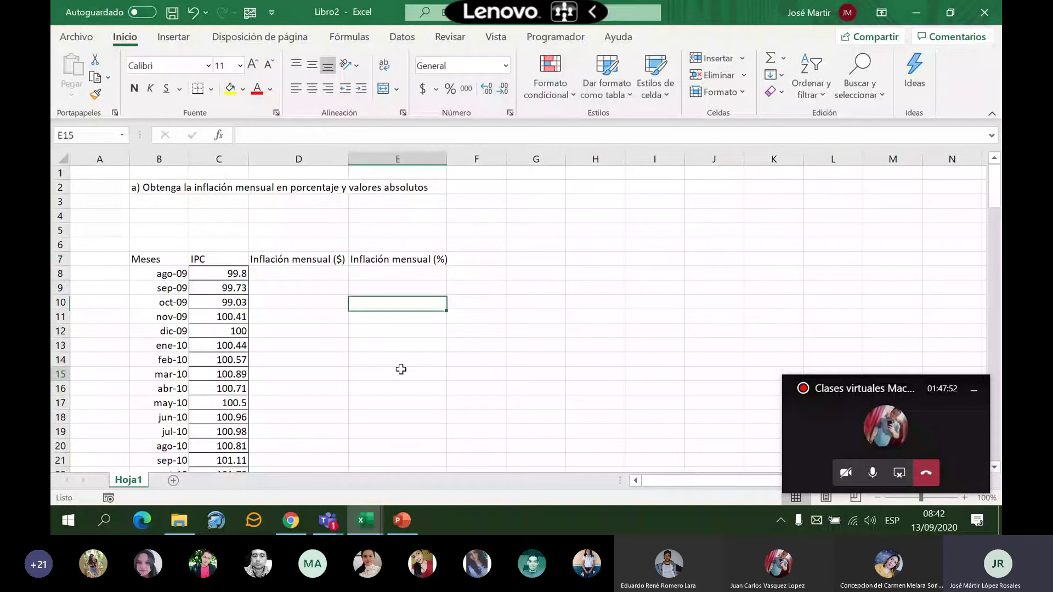
# Calculate September 2009's absolute monthly inflation in D9 with the formula +C9-C8
pyautogui.click(289, 288)
pyautogui.write('+')
pyautogui.click(228, 289)
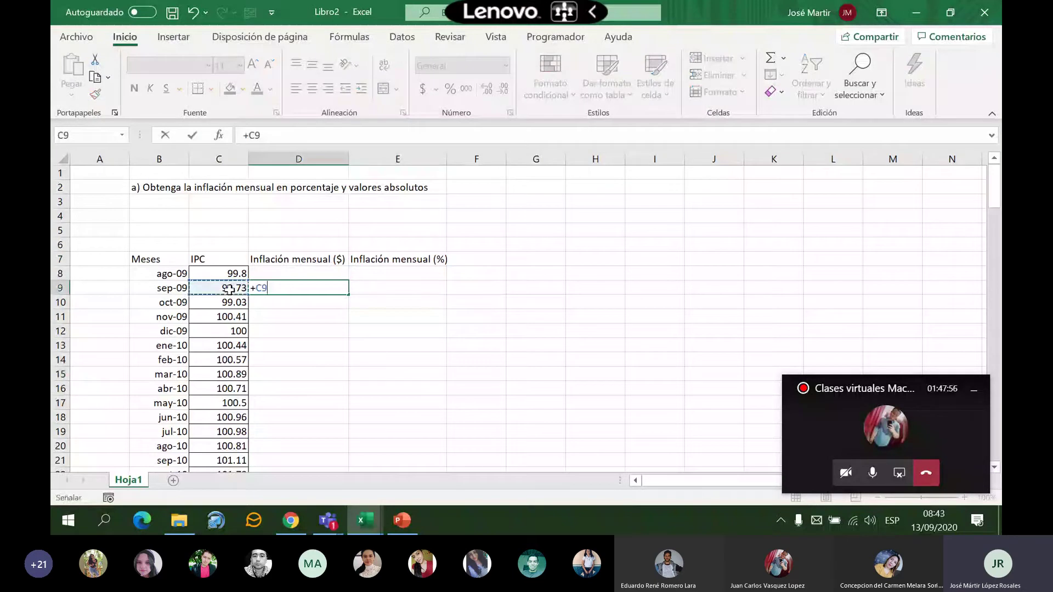
pyautogui.write('-')
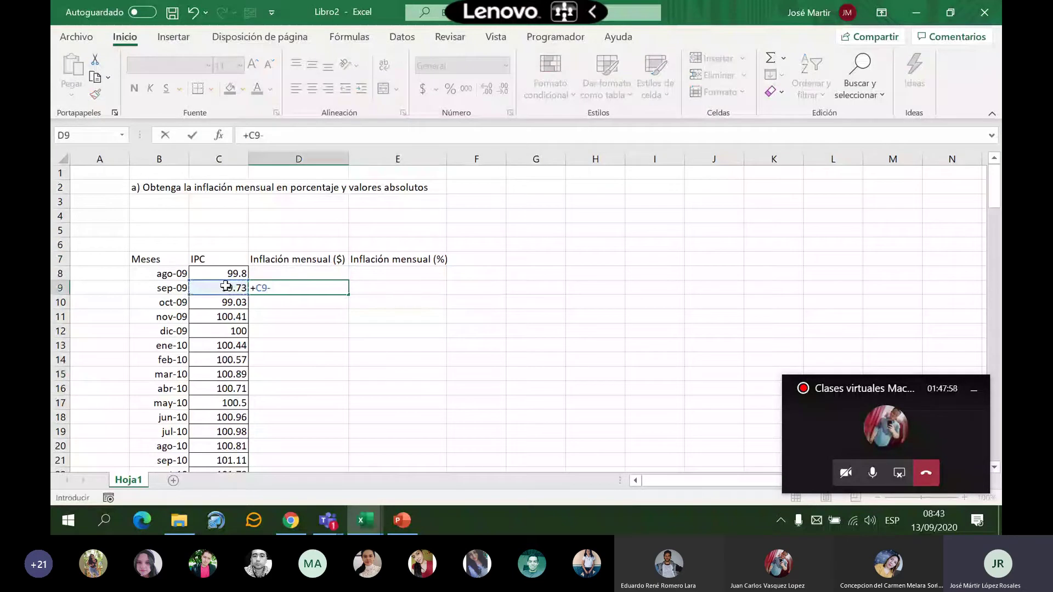
pyautogui.click(223, 274)
pyautogui.press('Return')
# Fill the D9 difference formula down column D to the last month, ago-20, in row 140
pyautogui.click(307, 290)
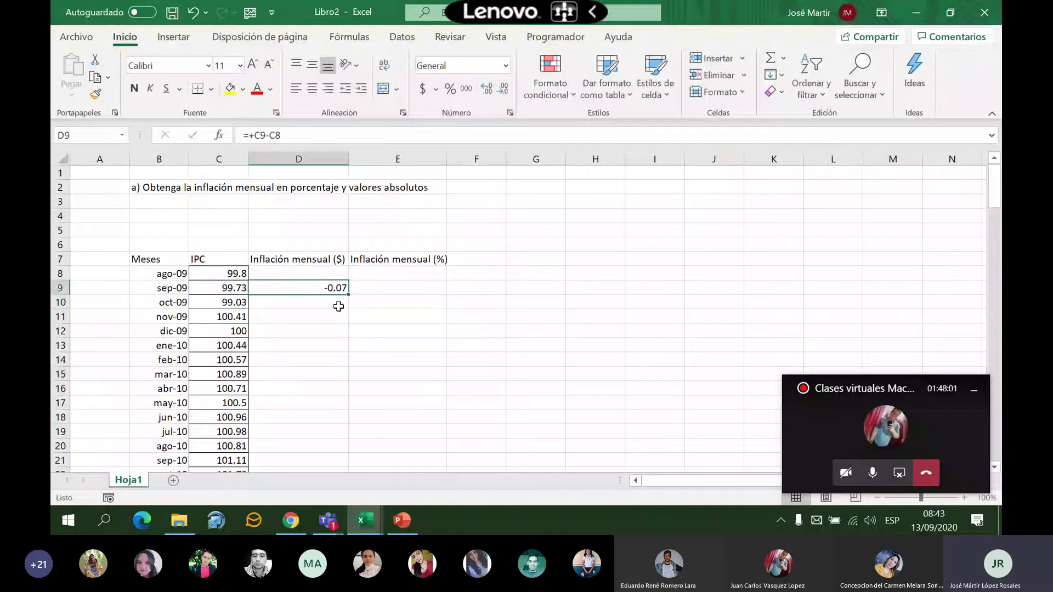
pyautogui.moveTo(349, 295); pyautogui.dragTo(350, 306)
pyautogui.moveTo(350, 306); pyautogui.dragTo(315, 420)
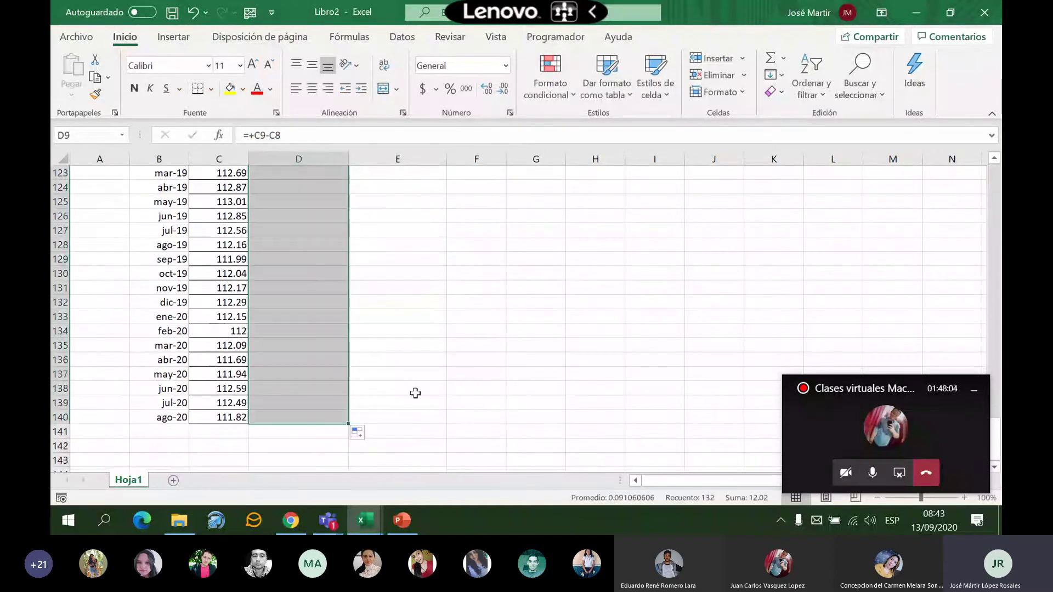
pyautogui.scroll(13, 482, 376)
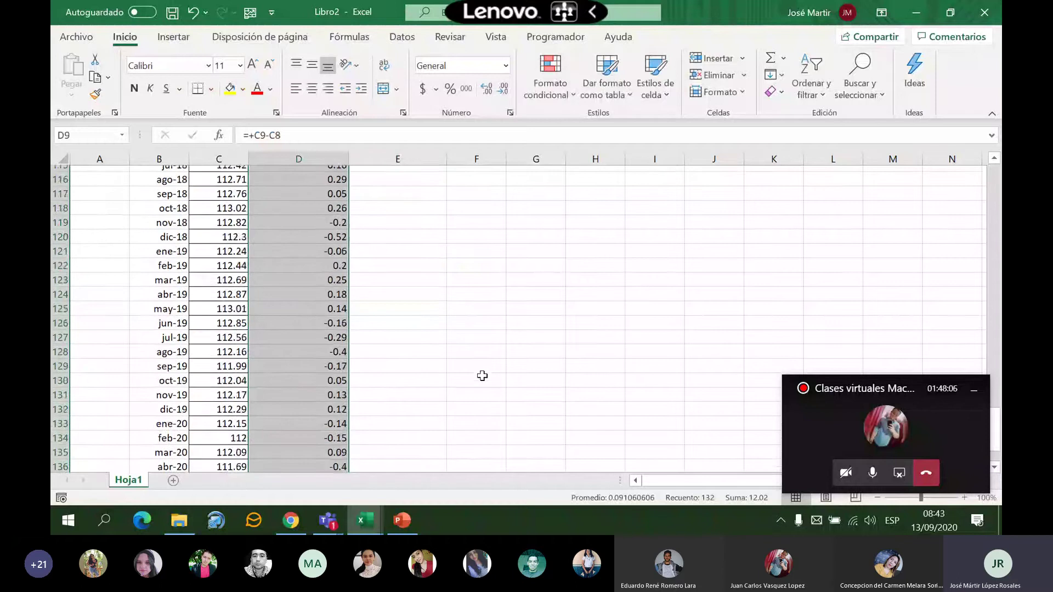
pyautogui.scroll(20, 482, 375)
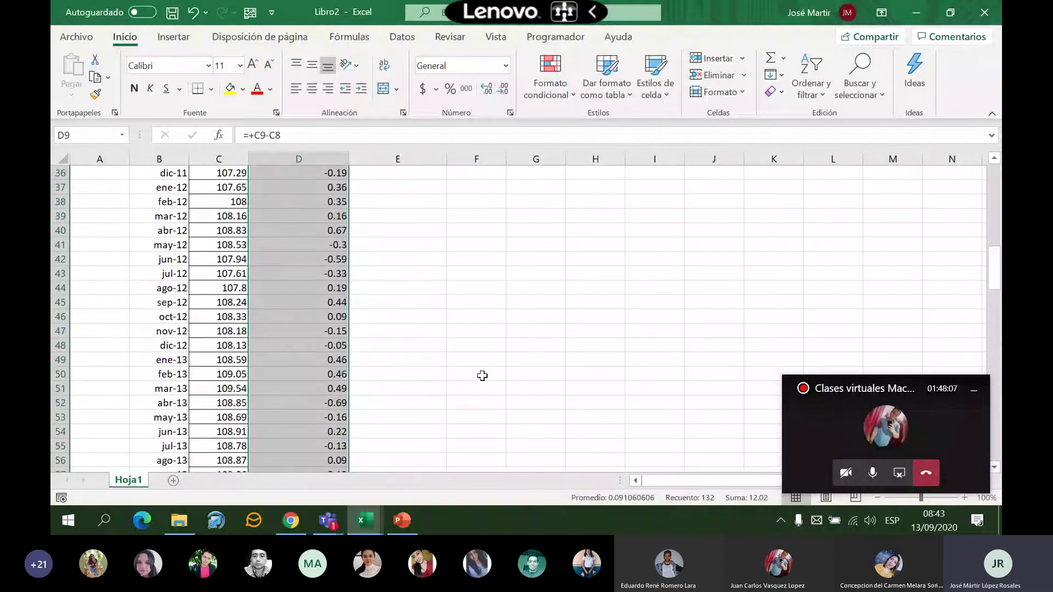
pyautogui.click(475, 316)
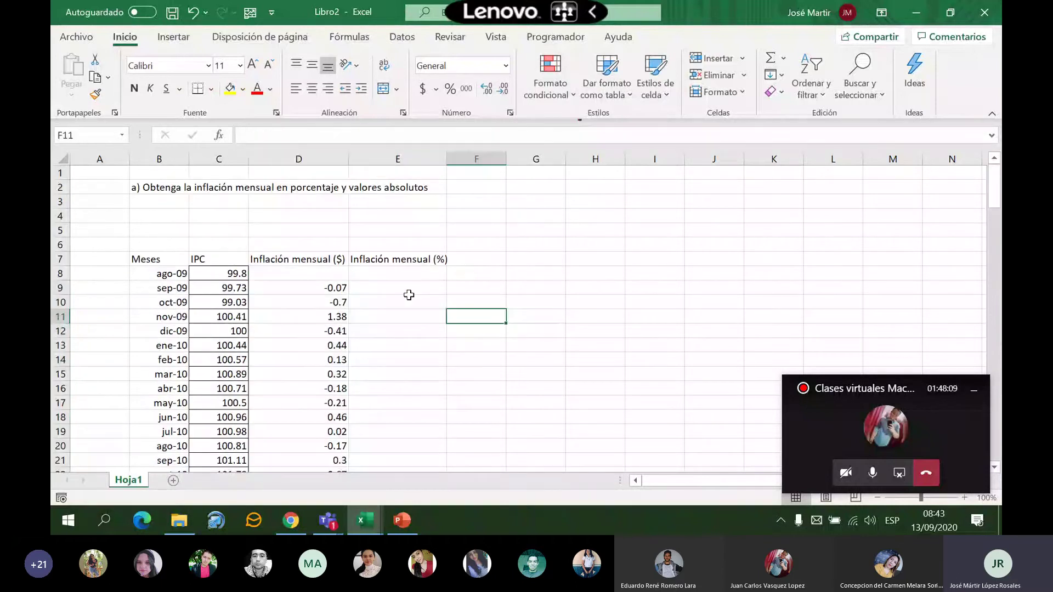
# Calculate September 2009's relative monthly inflation in E9 with the formula +C9/C8-1
pyautogui.click(412, 292)
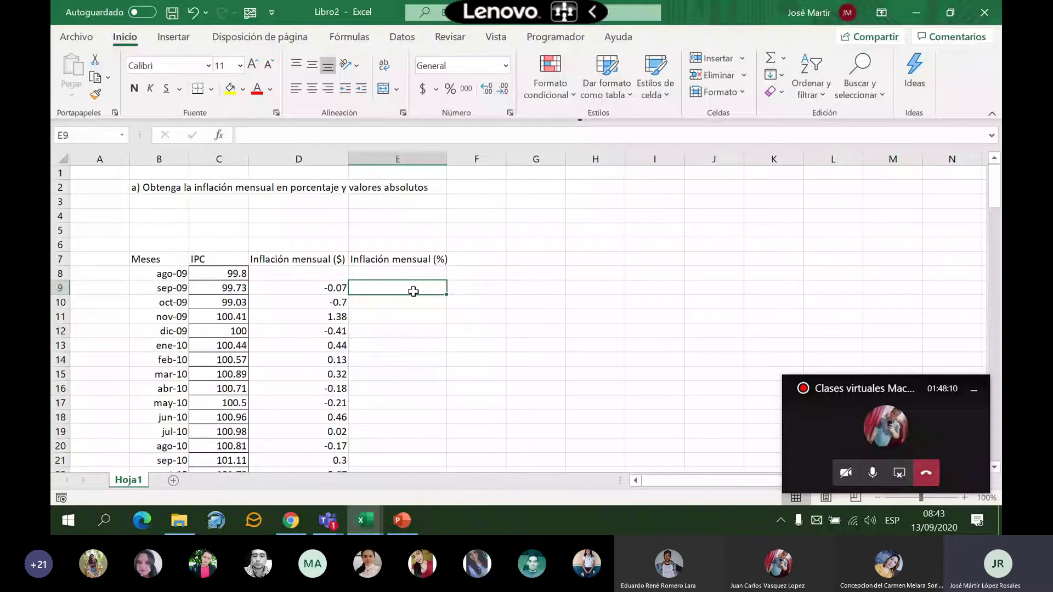
pyautogui.write('+')
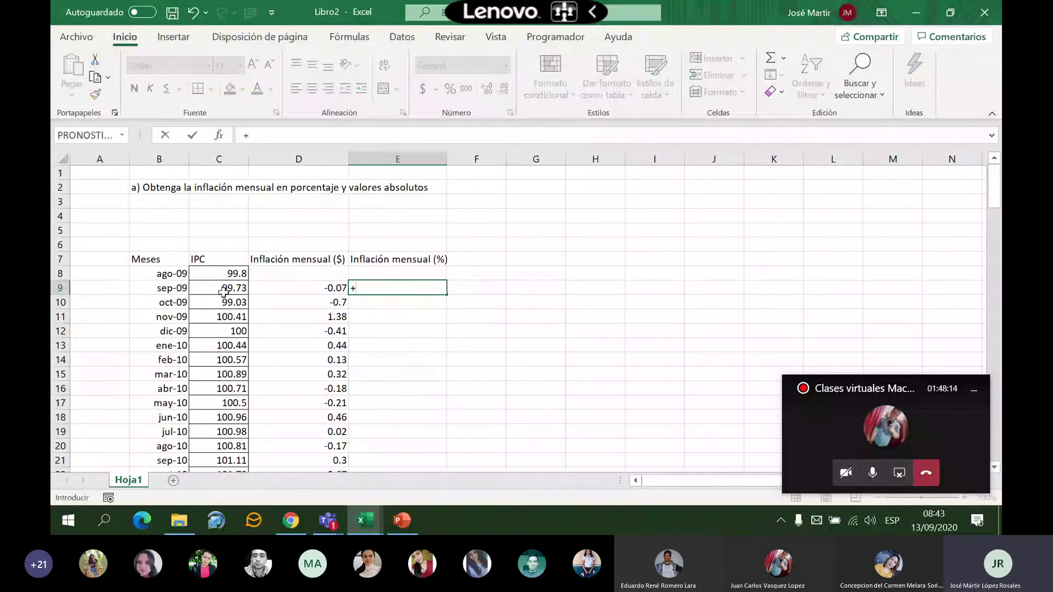
pyautogui.click(223, 291)
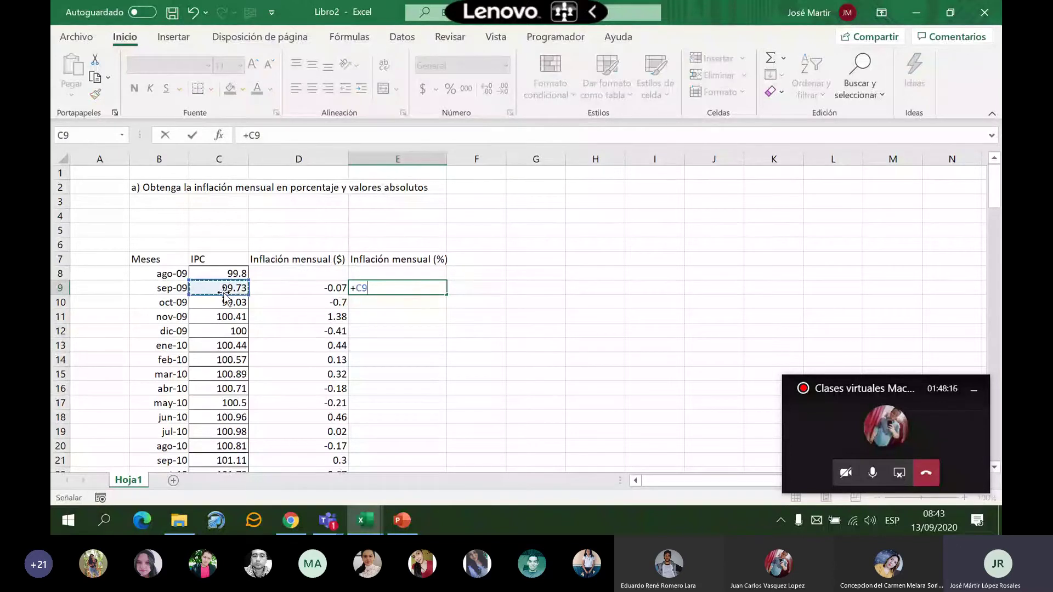
pyautogui.write('/')
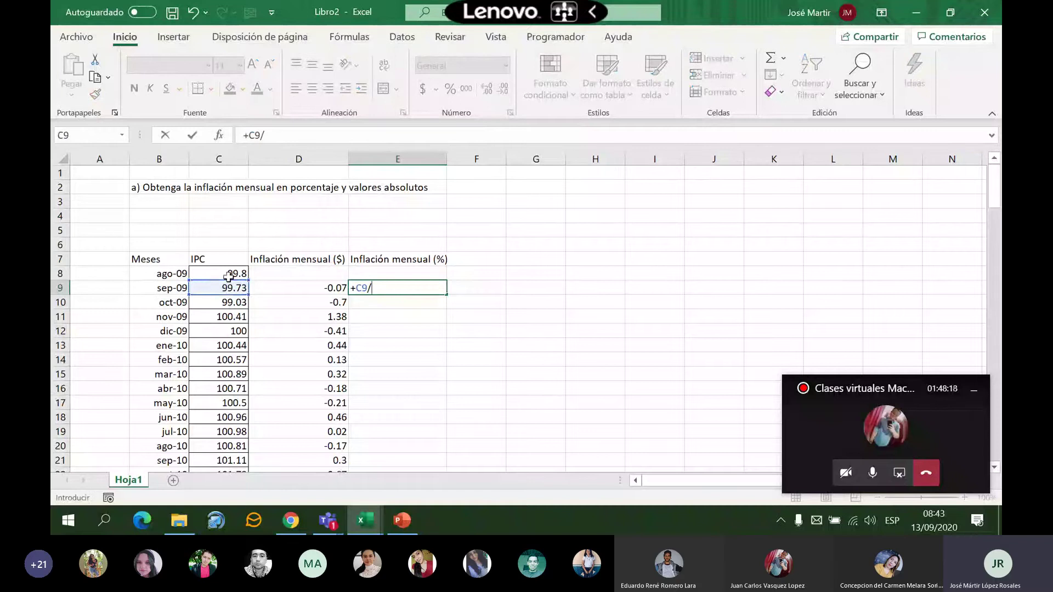
pyautogui.click(229, 275)
pyautogui.write('-')
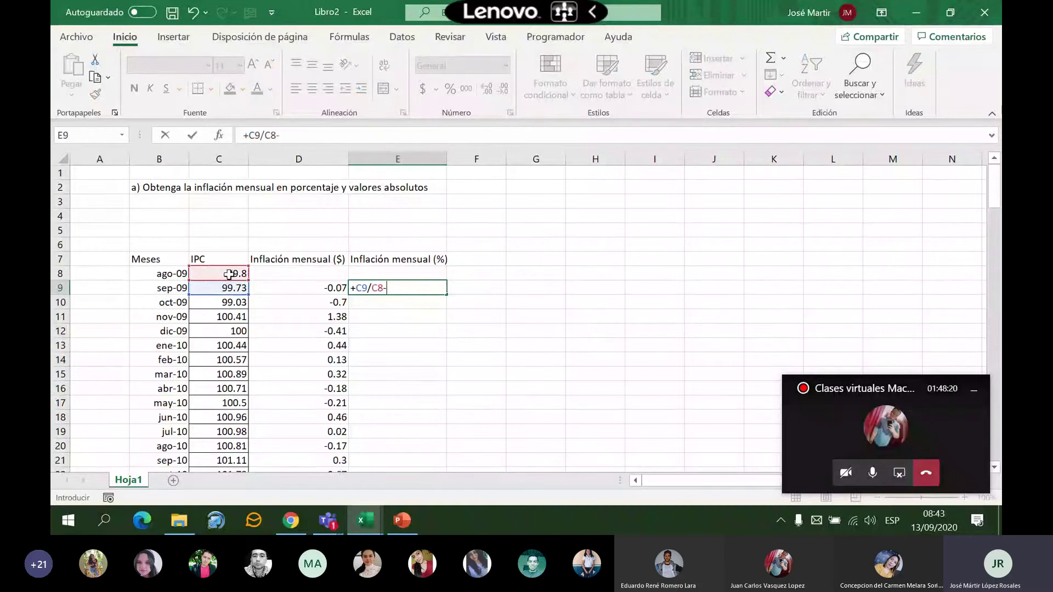
pyautogui.write('1')
pyautogui.press('Return')
# Format the result in E9 as a percentage with one decimal place
pyautogui.click(418, 288)
pyautogui.click(450, 88)
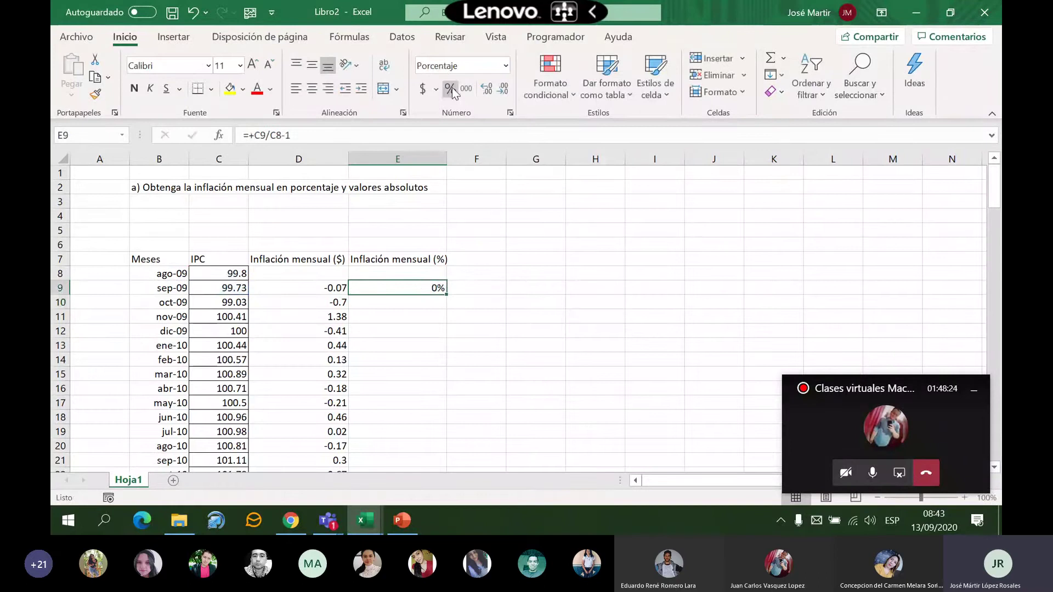
pyautogui.click(493, 287)
pyautogui.click(412, 288)
pyautogui.click(479, 92)
pyautogui.click(480, 92)
pyautogui.click(466, 89)
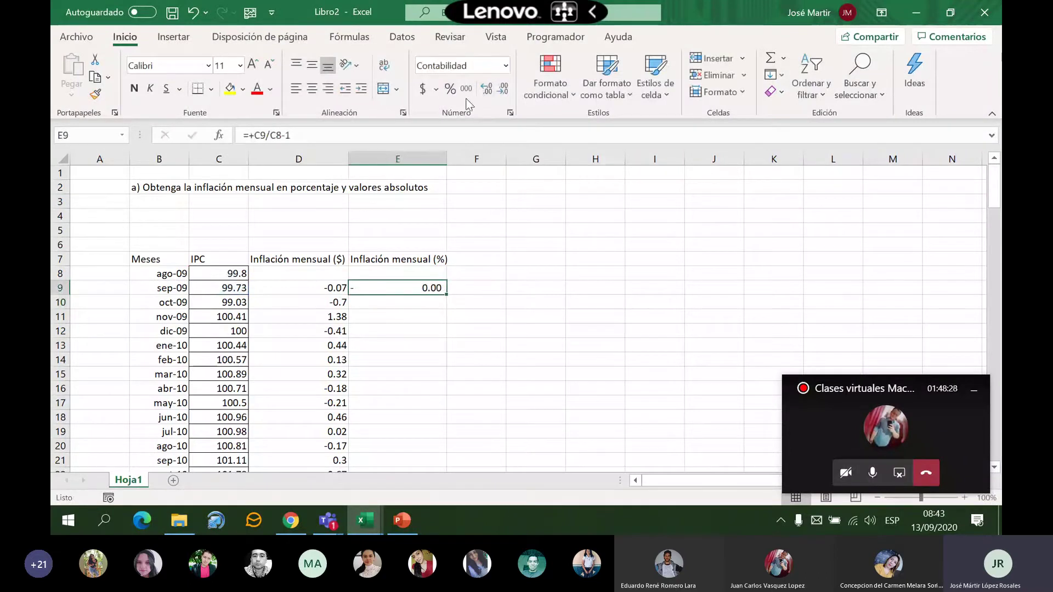
pyautogui.click(451, 88)
pyautogui.click(485, 91)
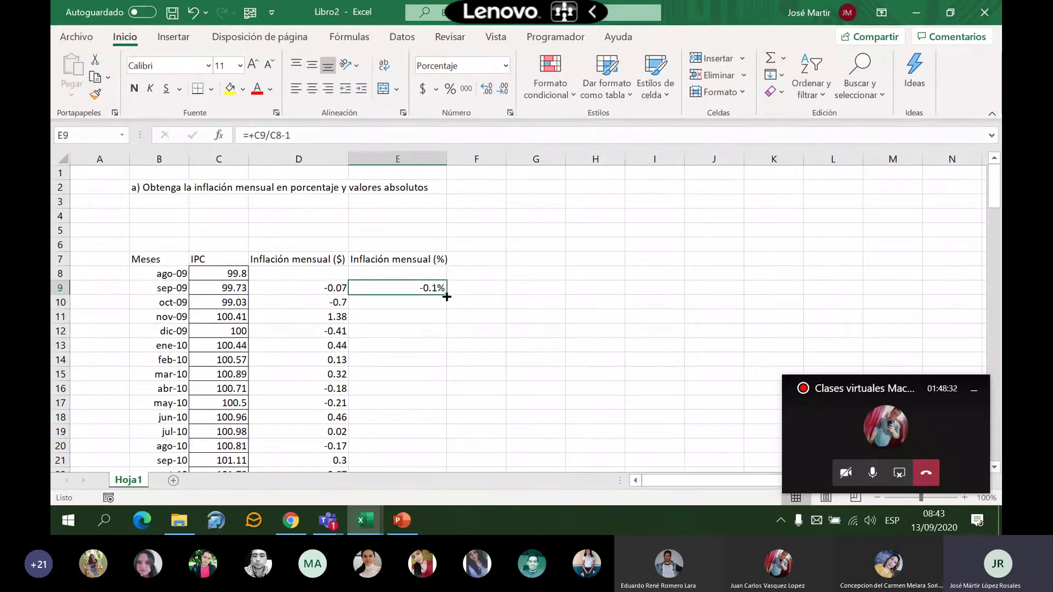
# Fill the E9 percentage formula down column E to ago-20 in row 140 and check the copied formula in E18
pyautogui.moveTo(447, 296); pyautogui.dragTo(423, 451)
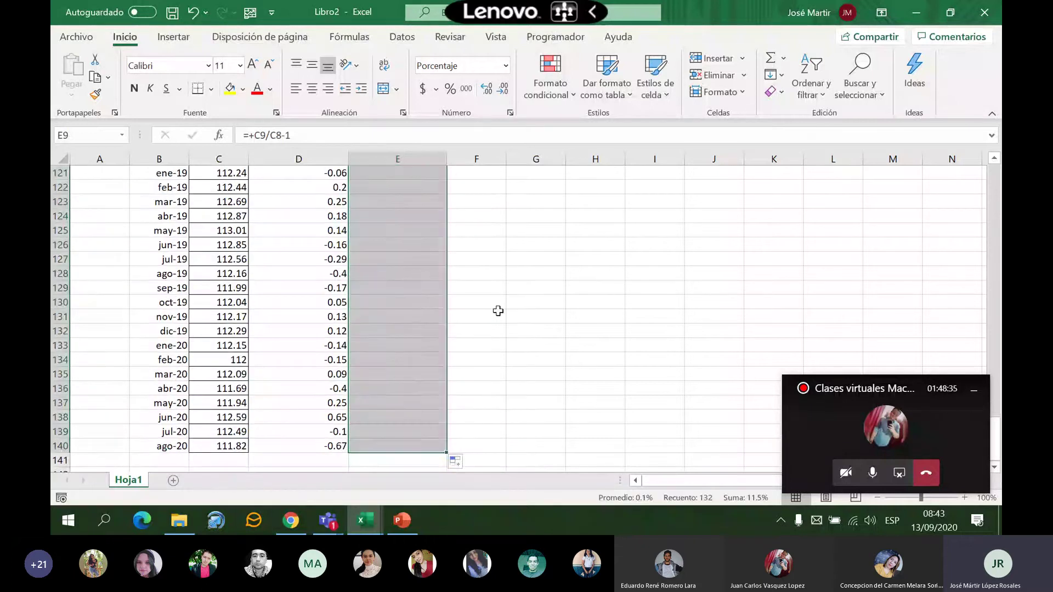
pyautogui.scroll(20, 527, 247)
pyautogui.click(417, 360)
pyautogui.click(419, 412)
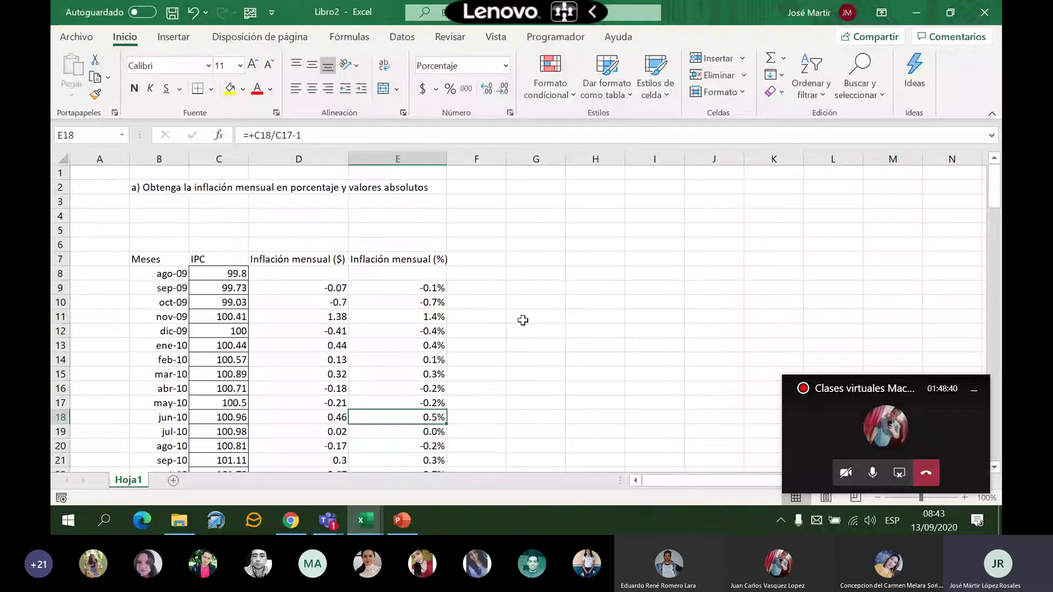
# Insert a 2D line chart of the percentage inflation in E9:E140 against the months in B9:B140
pyautogui.click(523, 320)
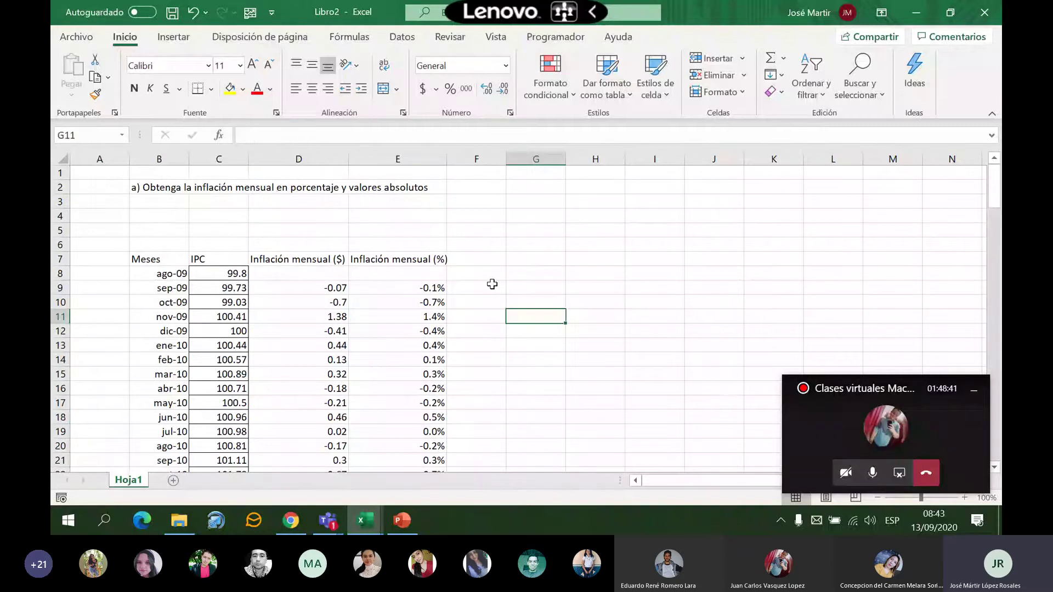
pyautogui.moveTo(165, 273); pyautogui.dragTo(170, 500)
pyautogui.scroll(20, 576, 330)
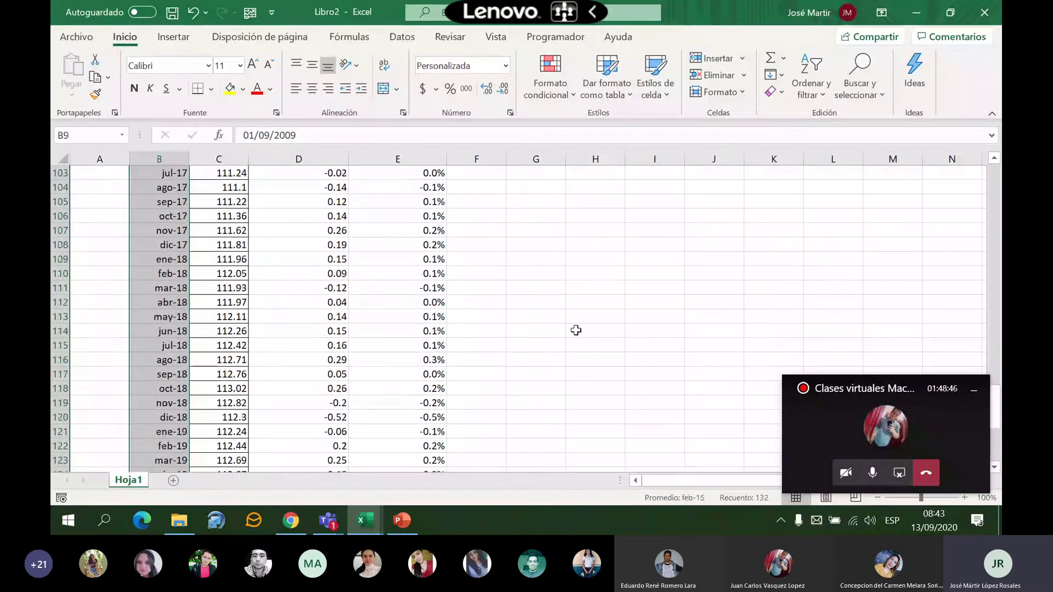
pyautogui.scroll(-2, 576, 330)
pyautogui.moveTo(396, 202); pyautogui.dragTo(408, 496)
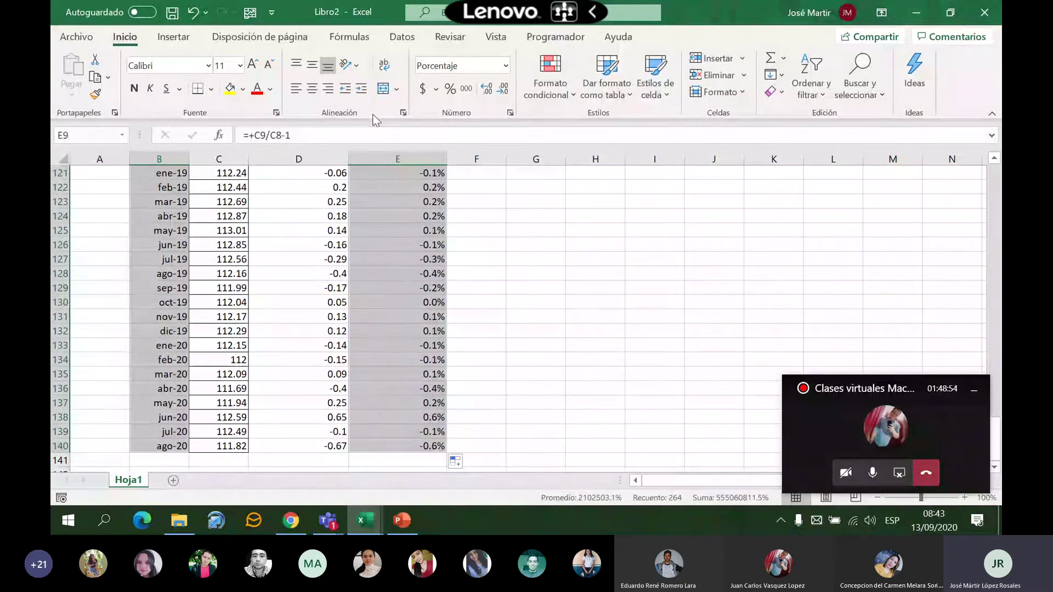
pyautogui.click(174, 37)
pyautogui.click(412, 58)
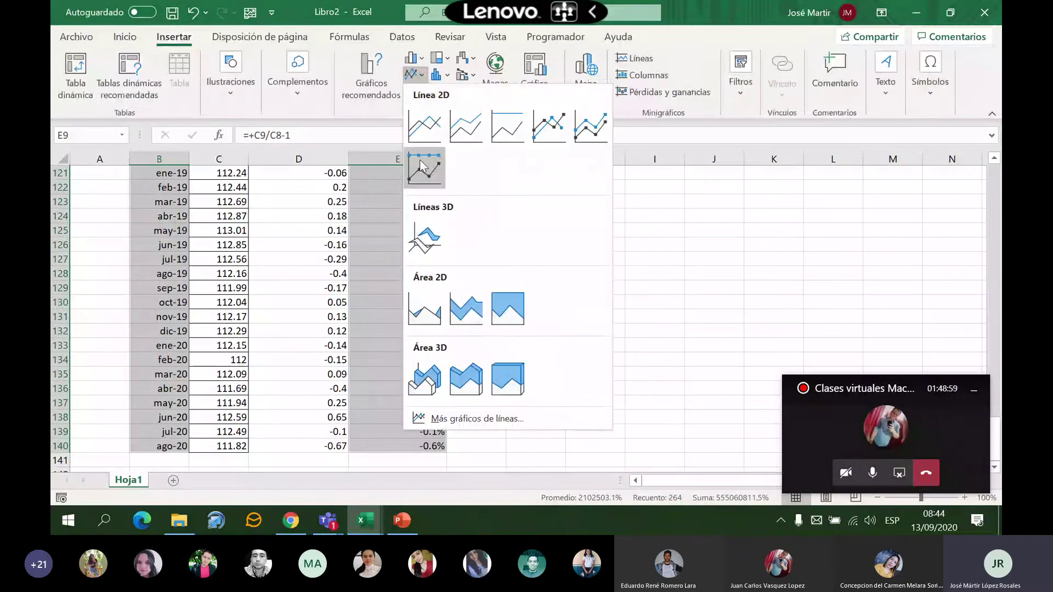
pyautogui.click(420, 159)
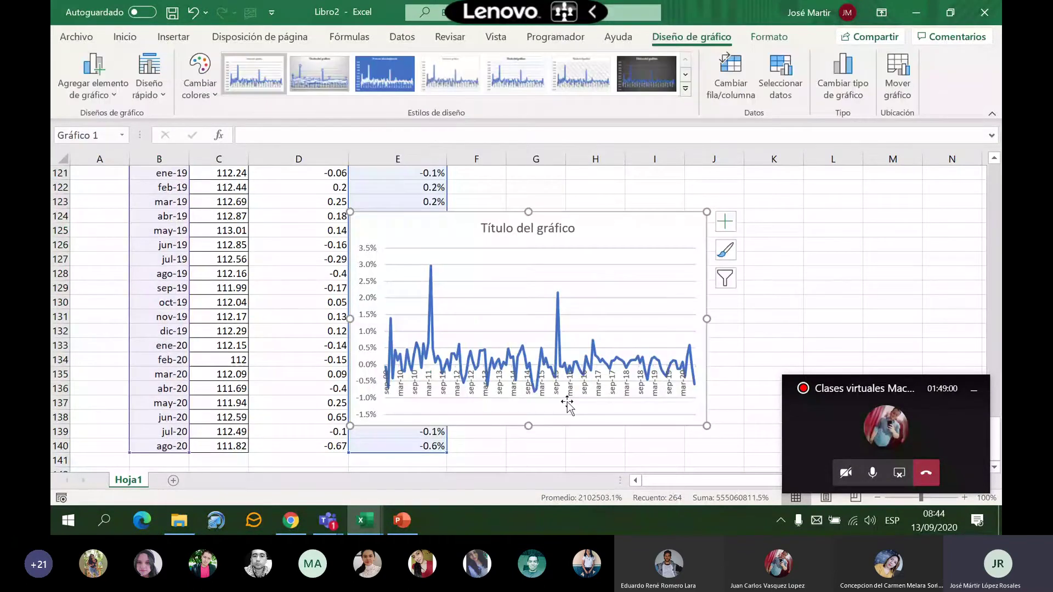
# Try data labels on the line chart's inflation series and undo them
pyautogui.rightClick(559, 296)
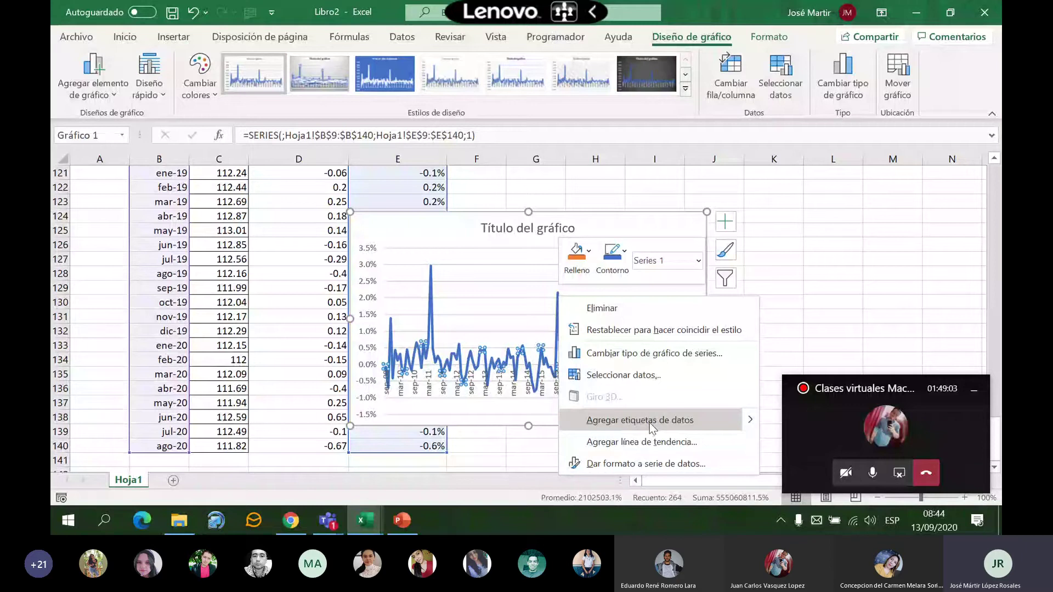
pyautogui.press('Escape')
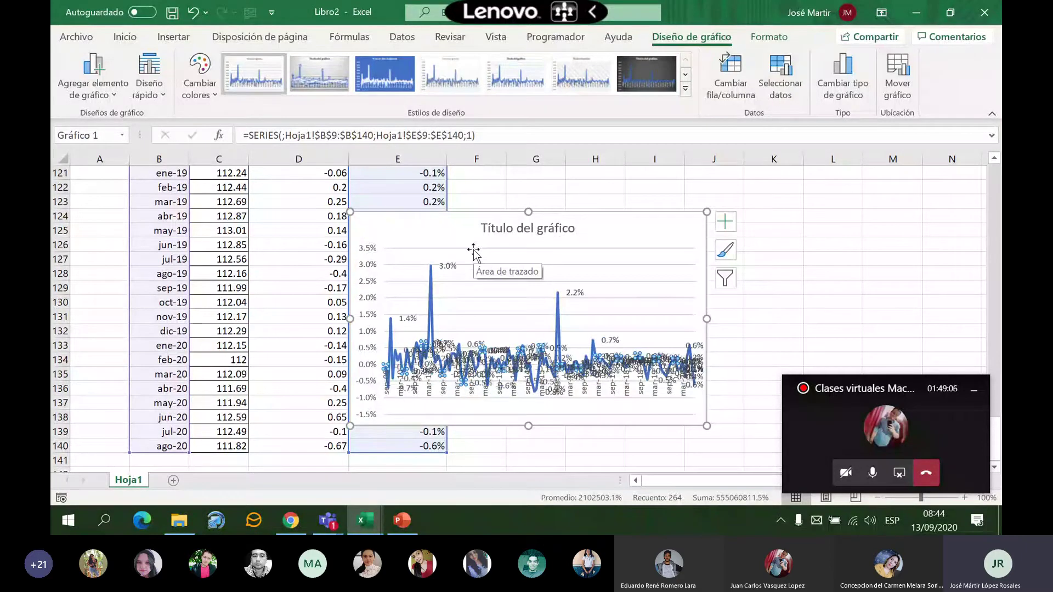
pyautogui.press('Escape')
pyautogui.press('Escape')
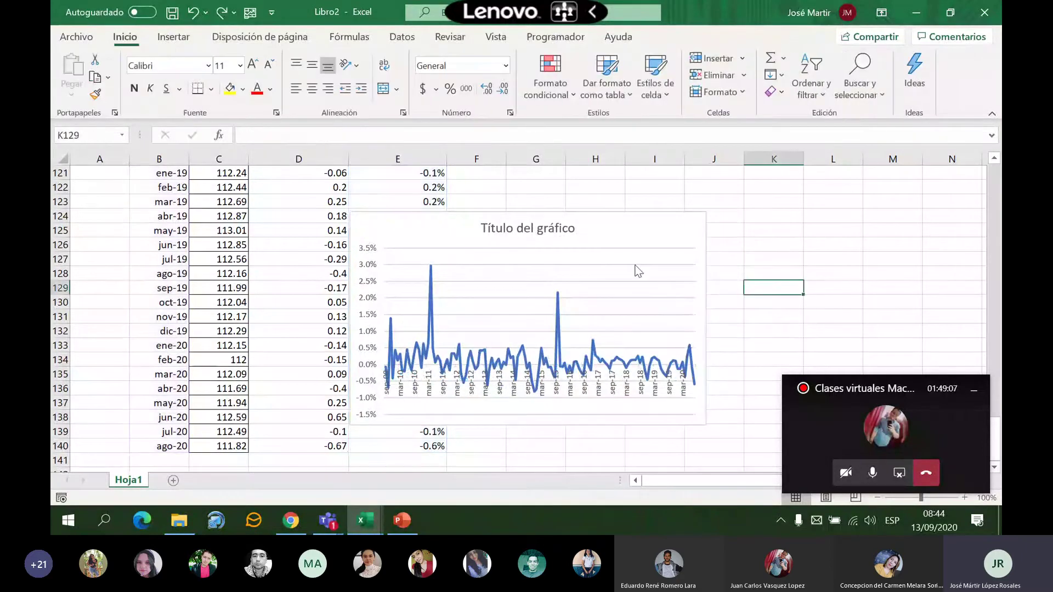
# Delete the monthly inflation line chart from the sheet
pyautogui.click(611, 228)
pyautogui.press('Delete')
pyautogui.scroll(6, 613, 230)
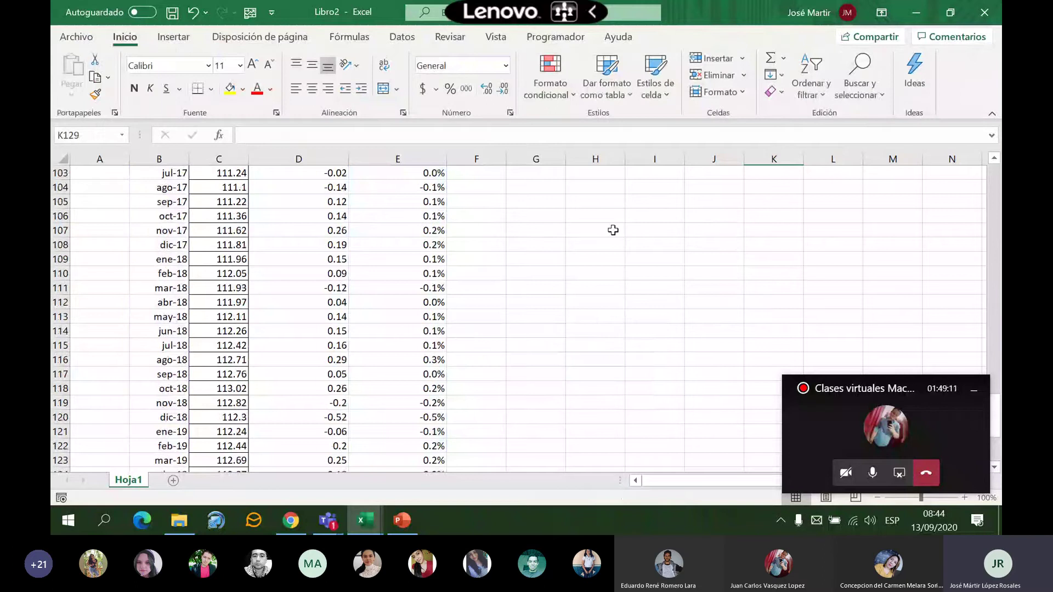
pyautogui.scroll(20, 613, 230)
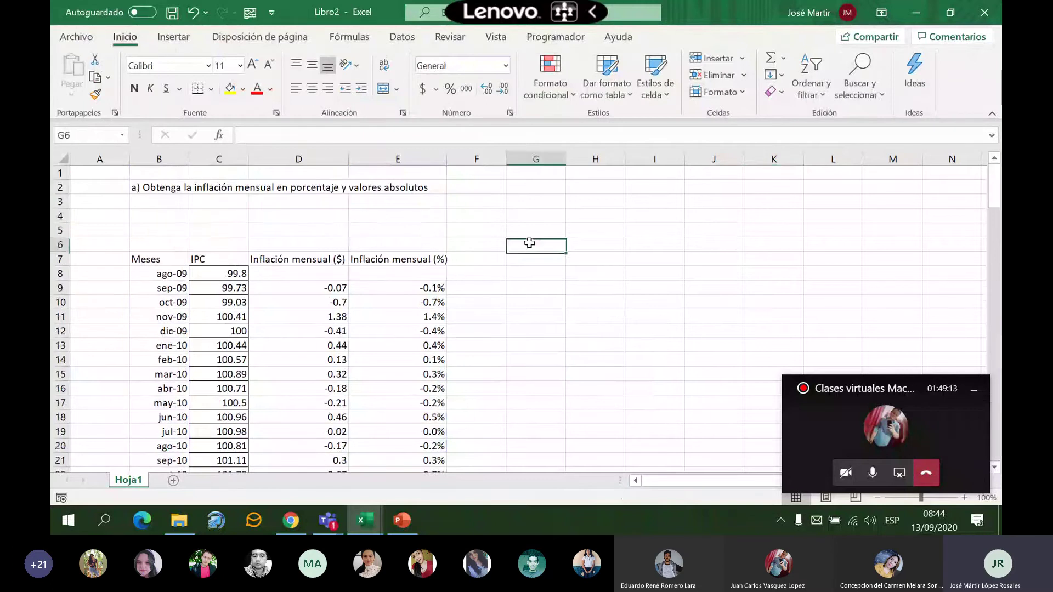
pyautogui.click(219, 202)
pyautogui.click(536, 216)
pyautogui.click(477, 259)
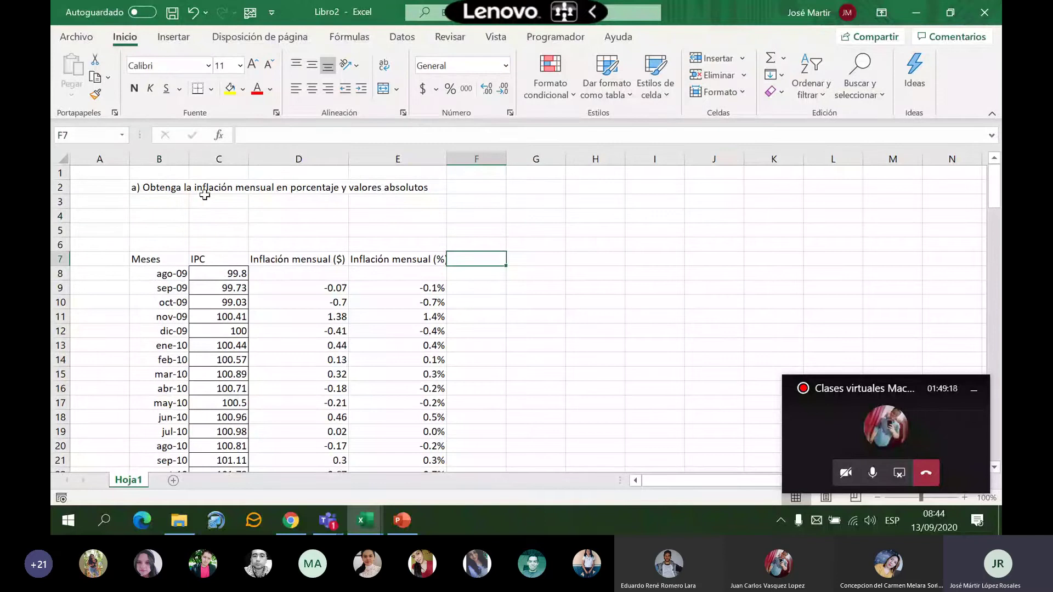
pyautogui.press('Down')
pyautogui.press('Down')
pyautogui.press('Down')
pyautogui.press('Down')
pyautogui.press('Down')
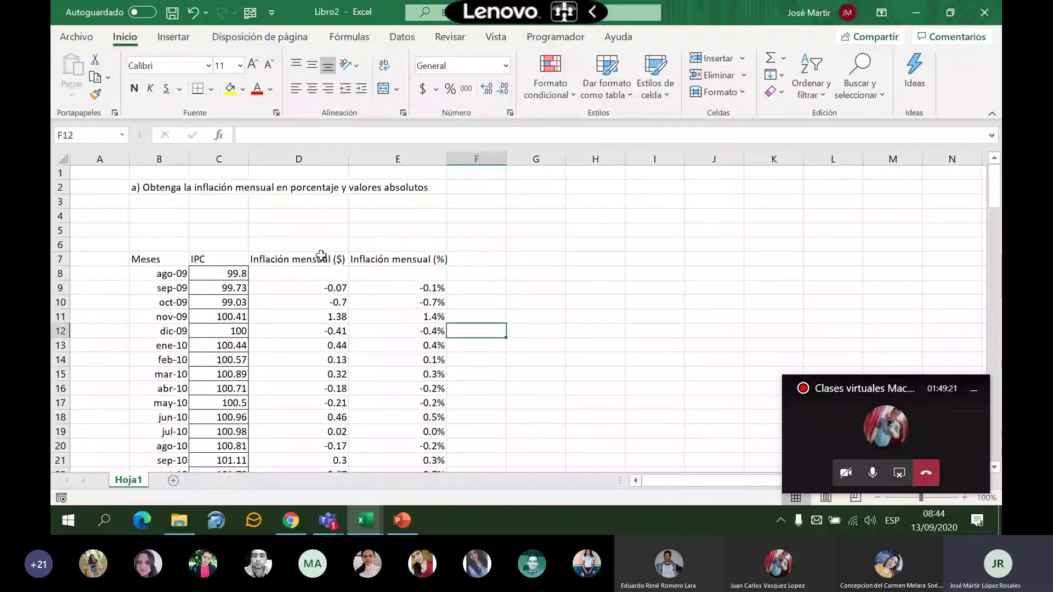
# Reorder the columns so Inflación mensual (%) is in D and Inflación mensual ($) in E, and widen both equally to fit their headers
pyautogui.click(321, 256)
pyautogui.click(345, 159)
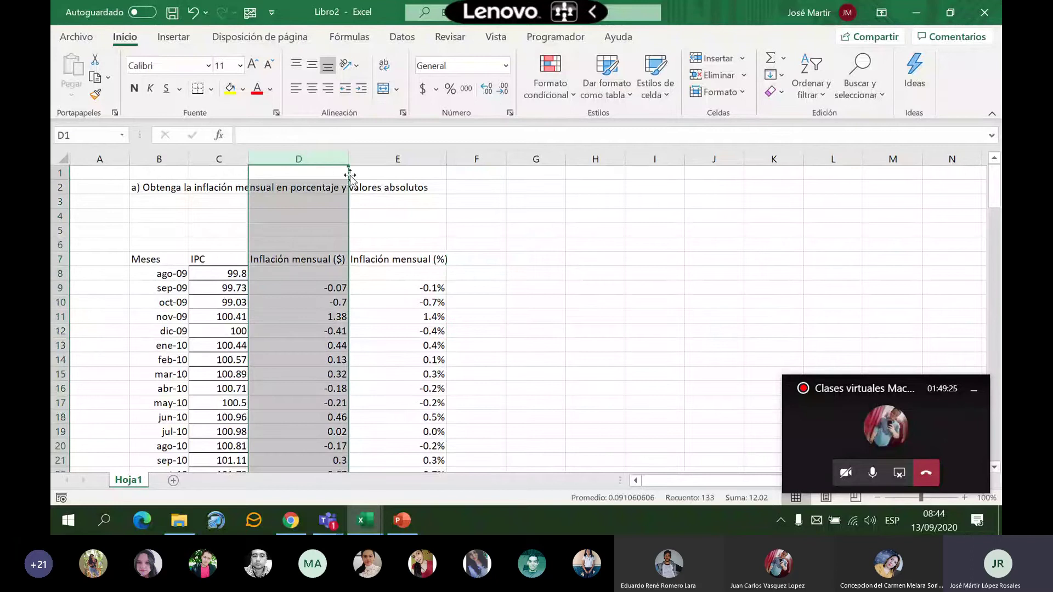
pyautogui.moveTo(350, 175); pyautogui.dragTo(458, 207)
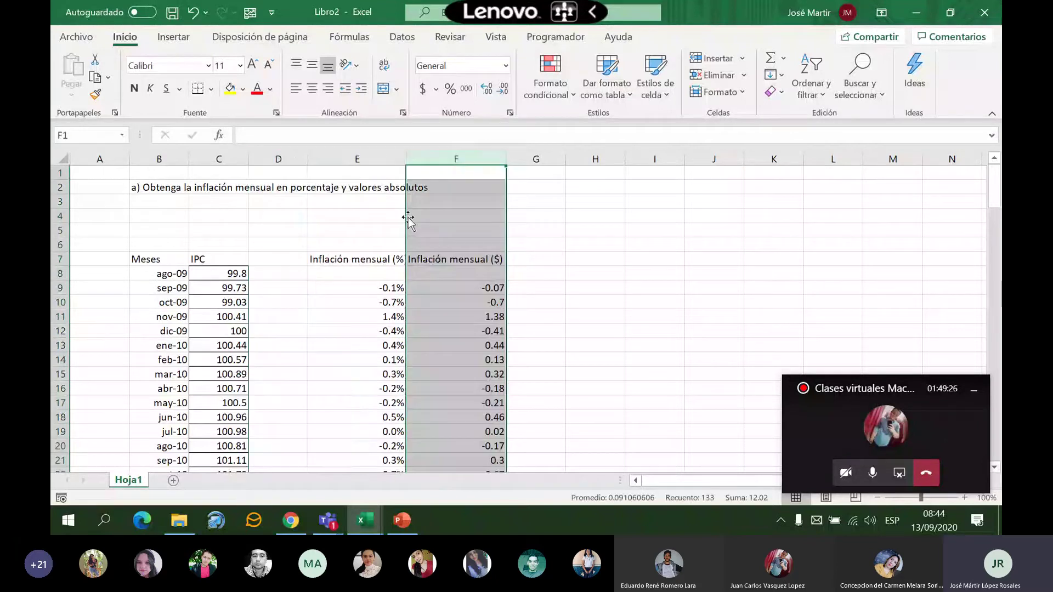
pyautogui.rightClick(274, 158)
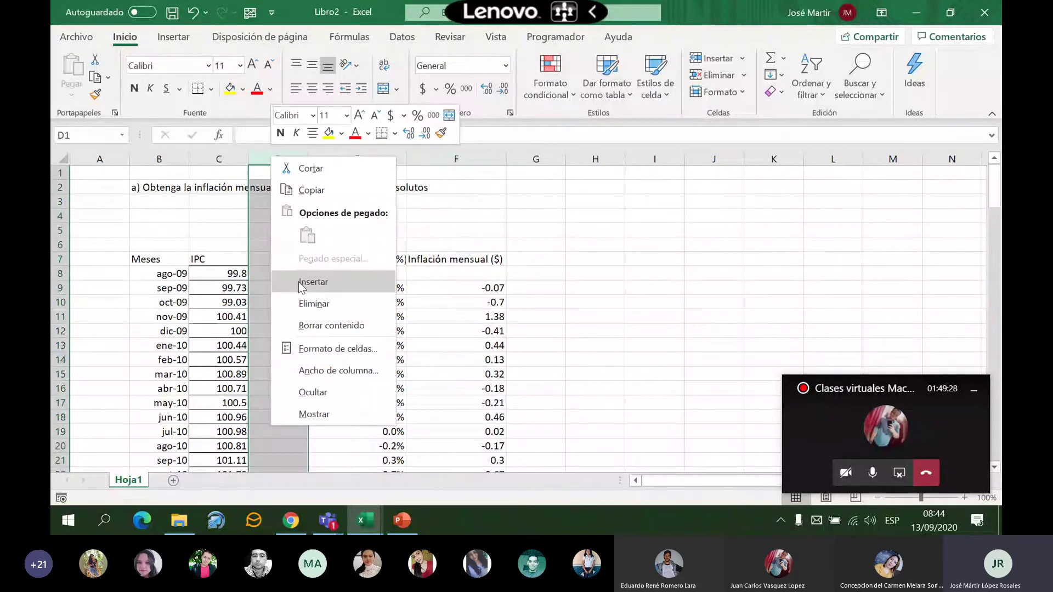
pyautogui.click(314, 303)
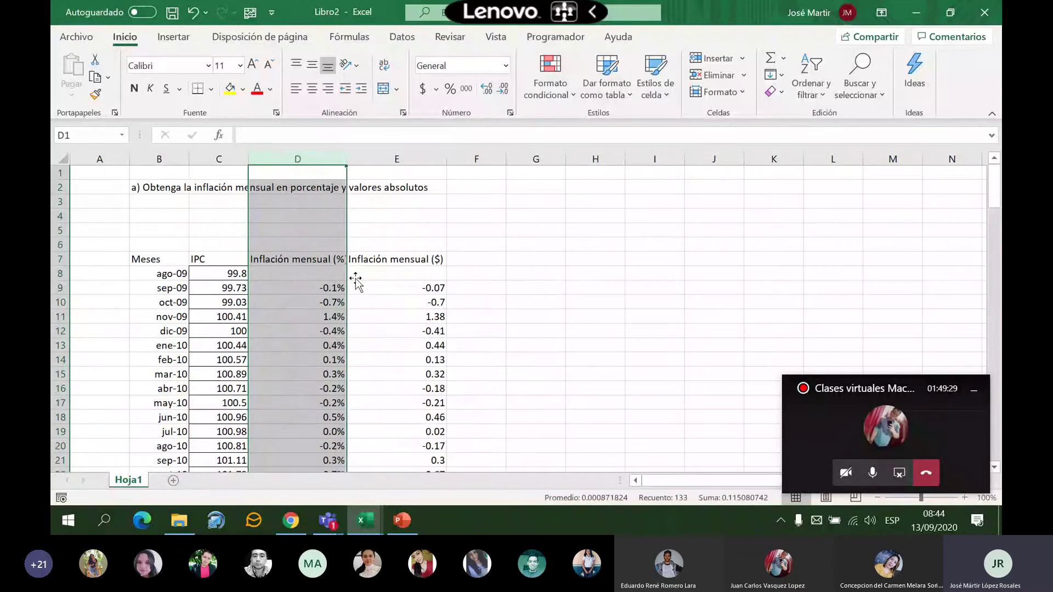
pyautogui.keyDown('shift'); pyautogui.click(396, 159); pyautogui.keyUp('shift')
pyautogui.doubleClick(447, 158)
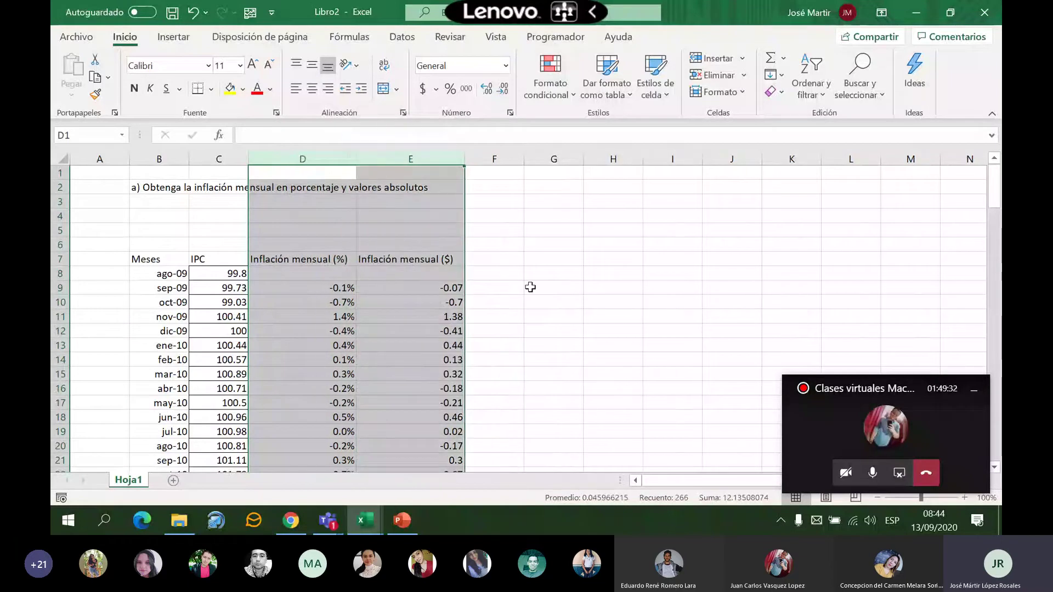
pyautogui.click(441, 317)
pyautogui.press('Down')
pyautogui.press('Down')
pyautogui.press('Down')
pyautogui.press('Down')
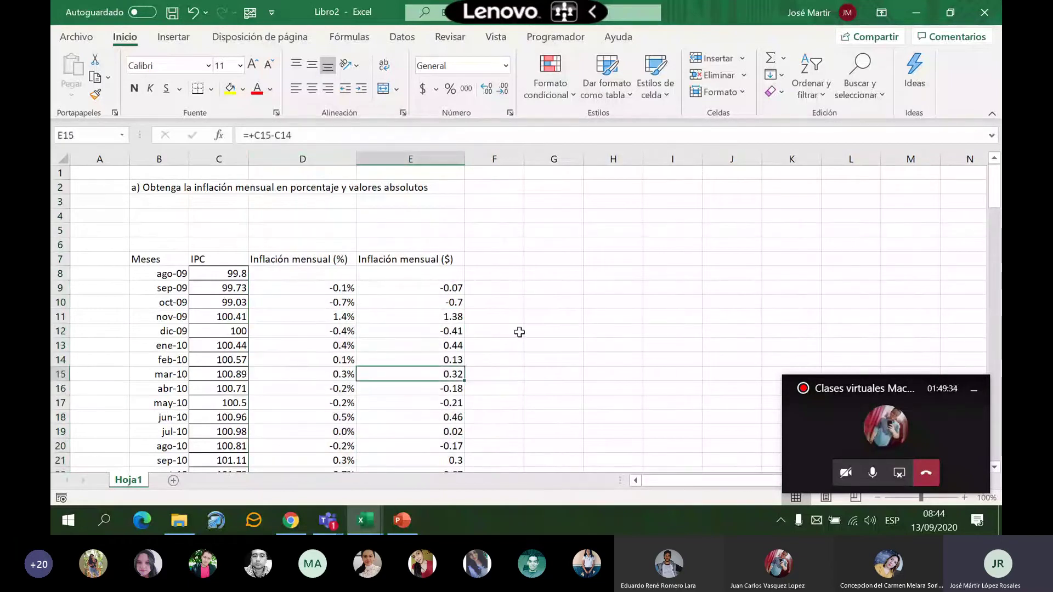
pyautogui.scroll(-9, 519, 332)
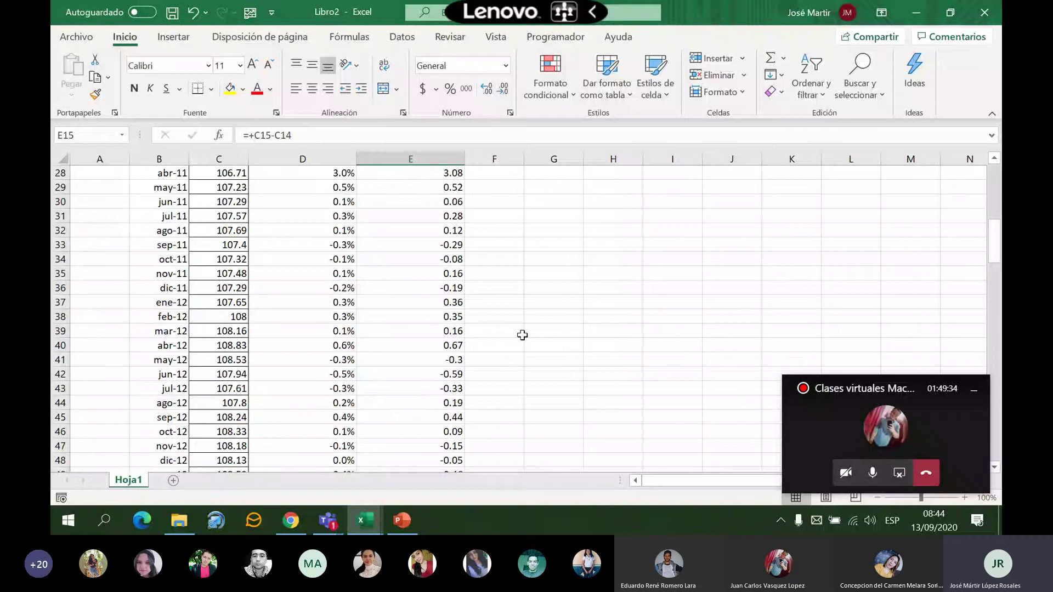
pyautogui.scroll(9, 522, 334)
pyautogui.click(494, 302)
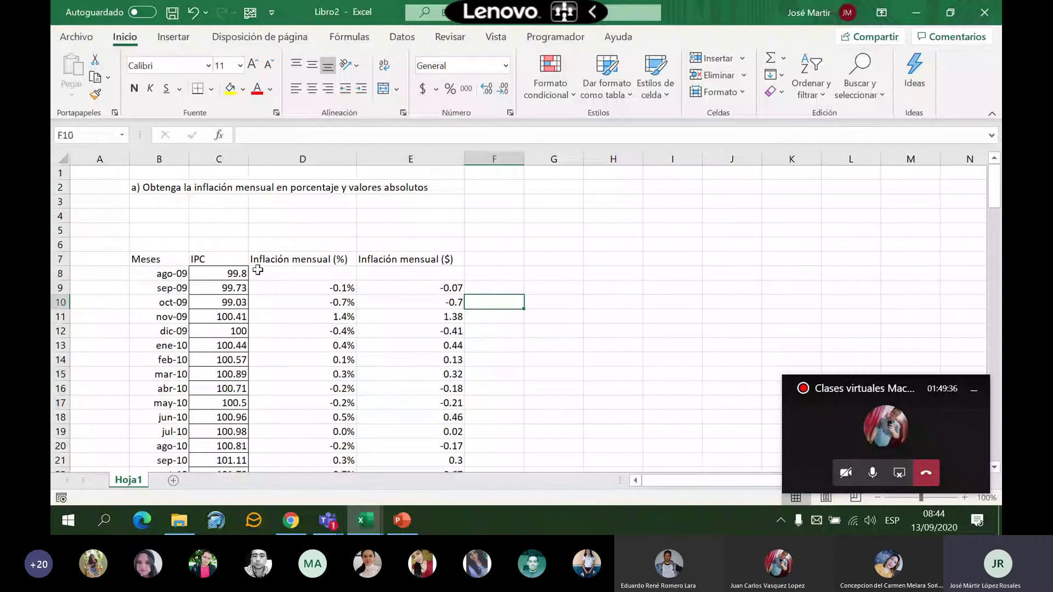
# Format the IPC values in C8:C140 as Contabilidad with the $ symbol and no decimal places
pyautogui.click(244, 273)
pyautogui.hotkey('ctrl', 'shift', 'Down')
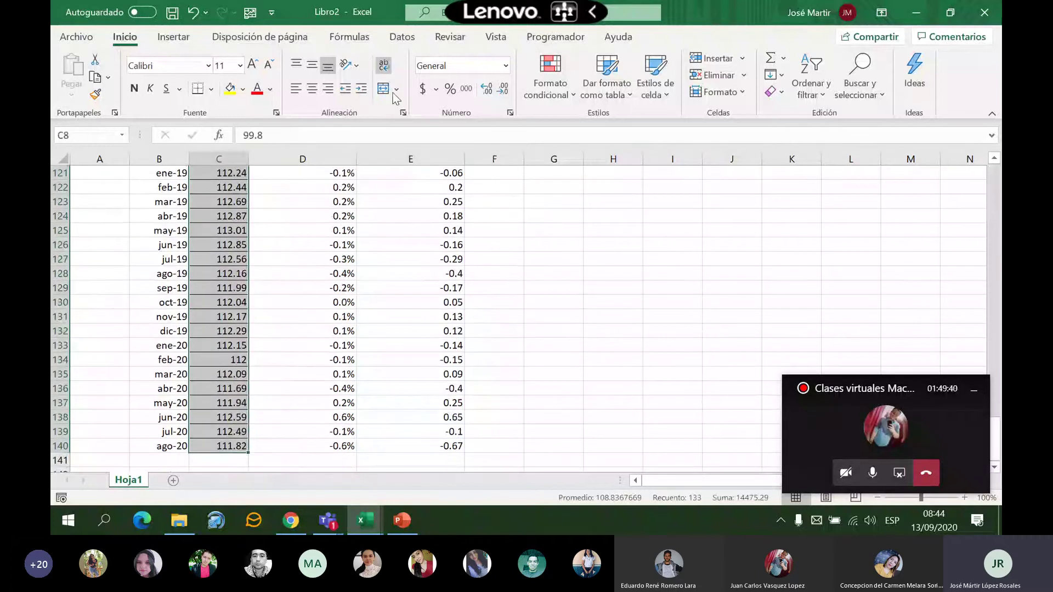
pyautogui.click(431, 90)
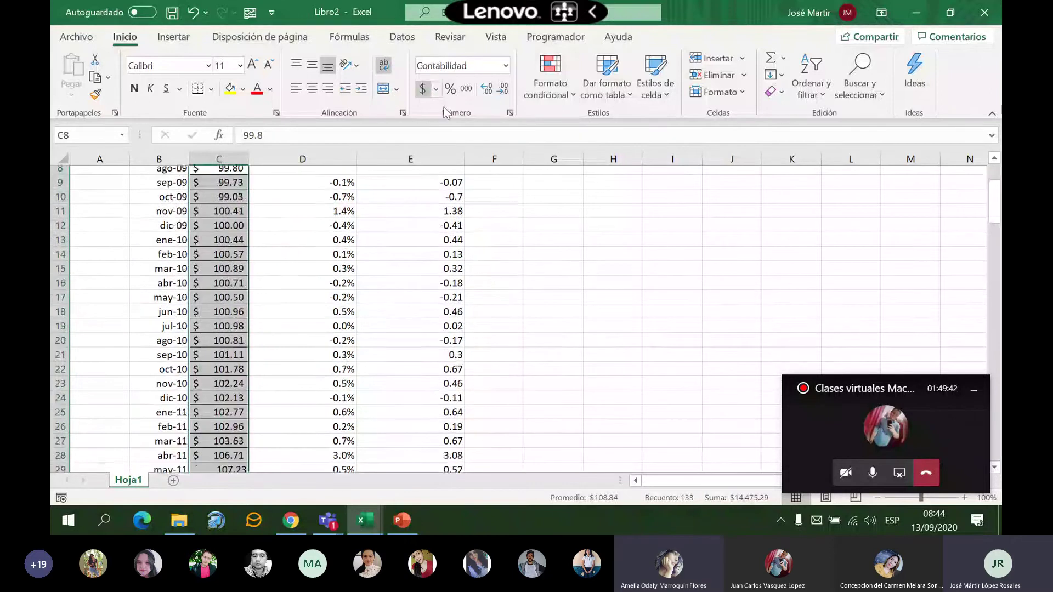
pyautogui.click(503, 88)
pyautogui.click(502, 88)
pyautogui.click(612, 331)
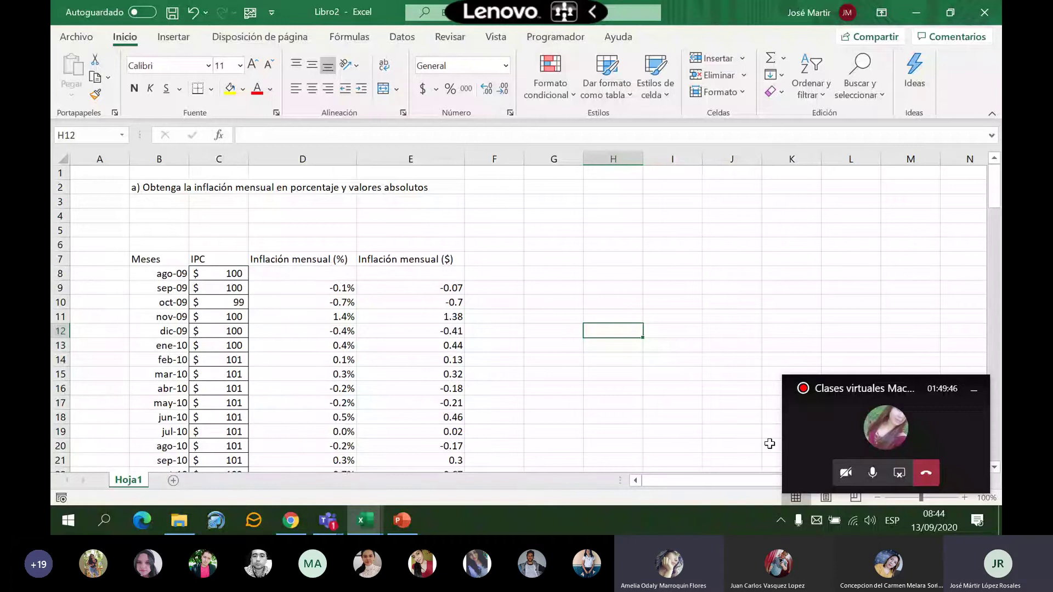
# Check the copied inflation formulas for ene-10 in D13 and E13
pyautogui.click(573, 357)
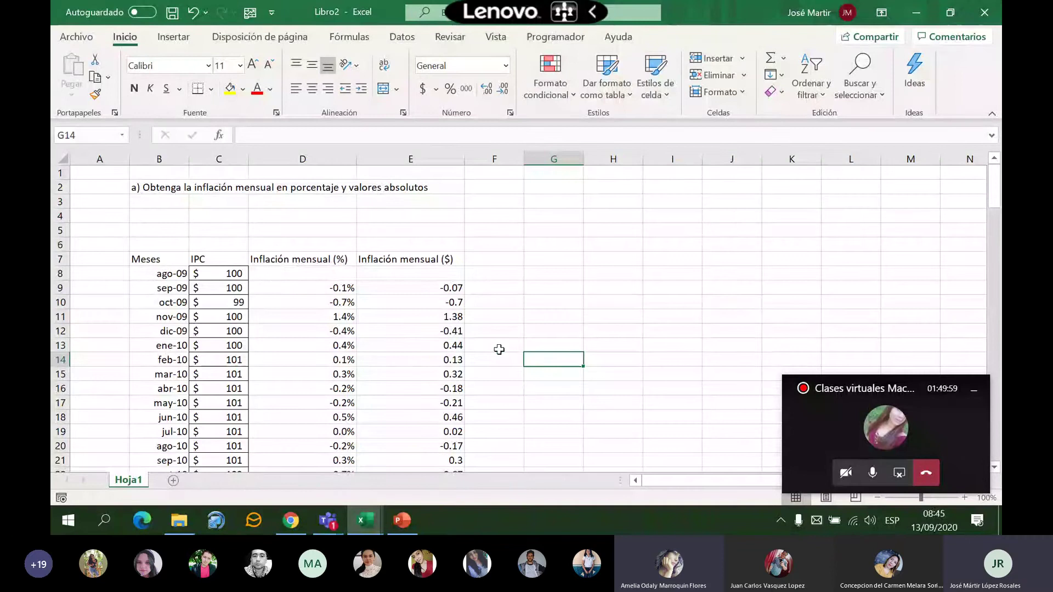
pyautogui.click(417, 331)
pyautogui.click(313, 345)
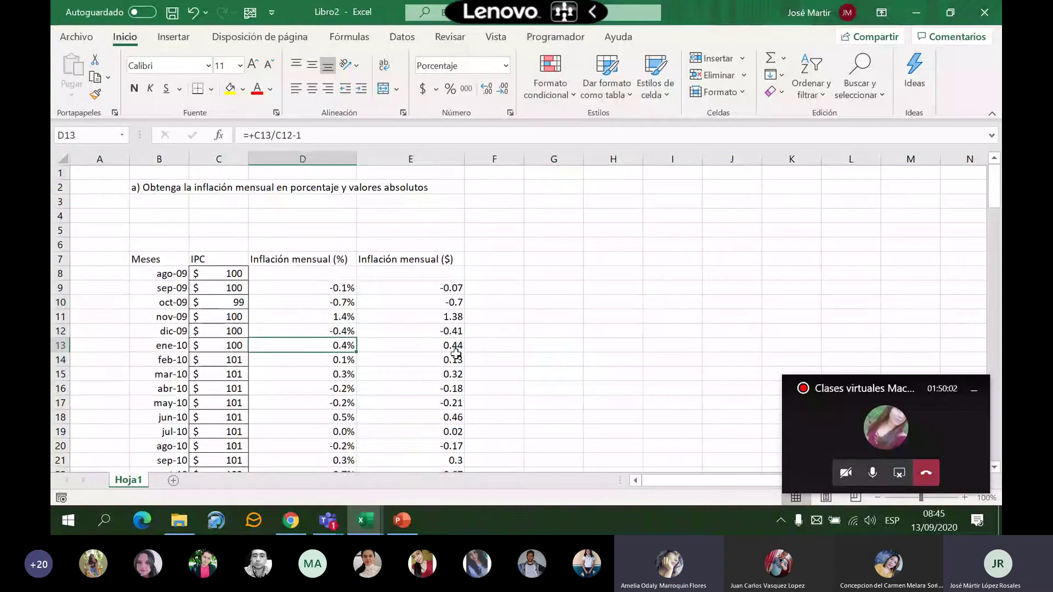
pyautogui.click(455, 350)
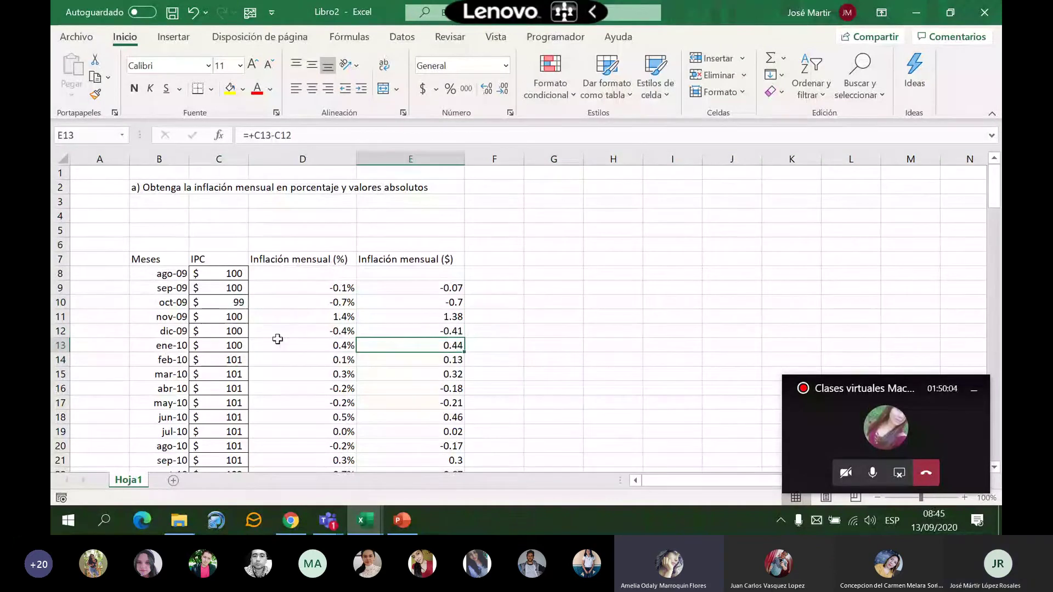
# Clear the month dates under the Meses header, starting at B8
pyautogui.click(171, 273)
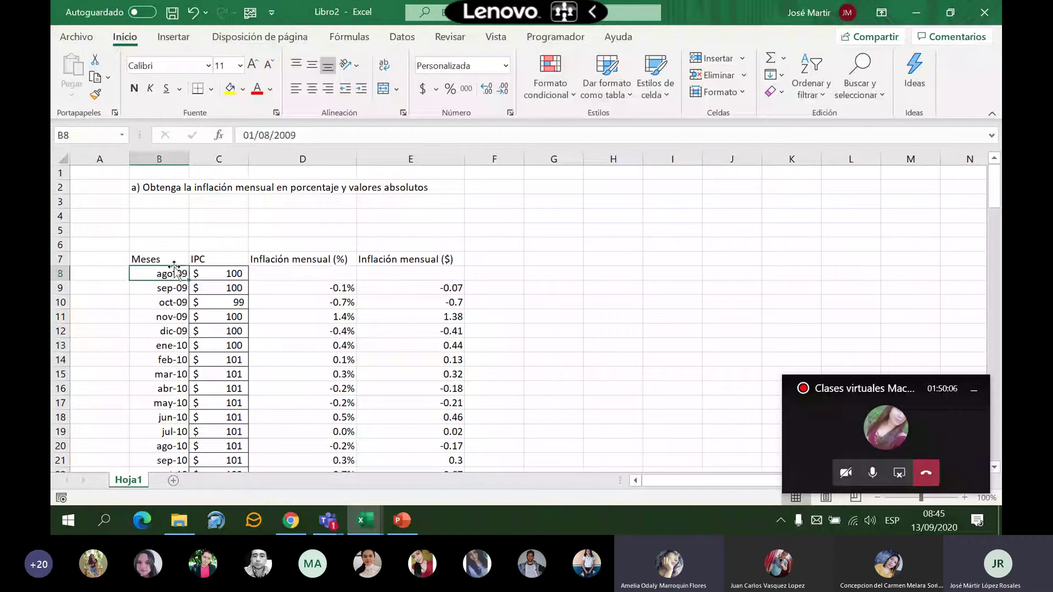
pyautogui.moveTo(170, 274); pyautogui.dragTo(163, 443)
pyautogui.hotkey('ctrl', 'z')
pyautogui.click(323, 359)
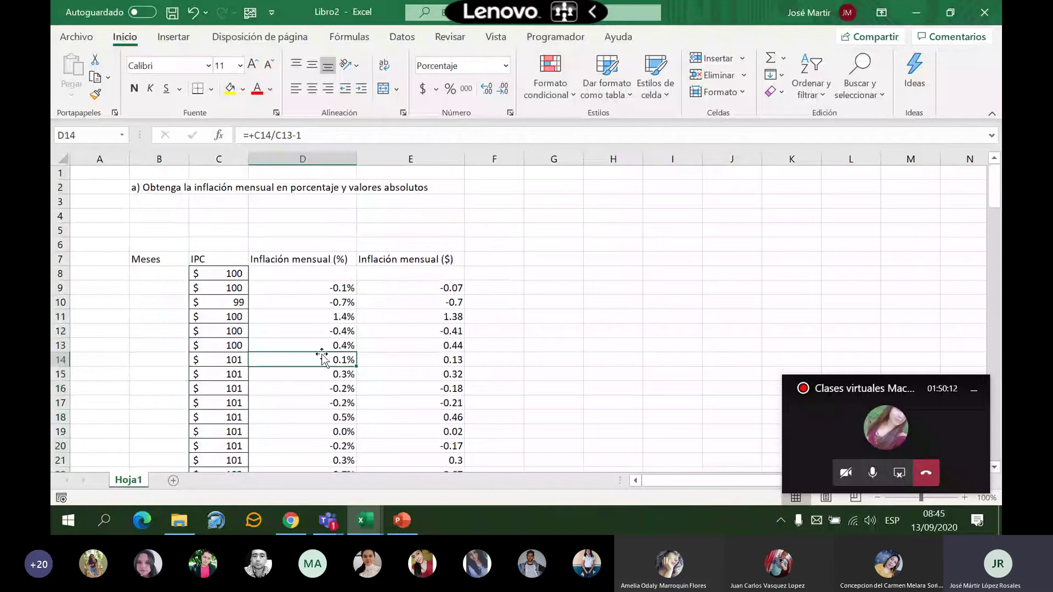
# Enter the month-end date 31/08/2009 in B8 as the first month of the series
pyautogui.click(187, 274)
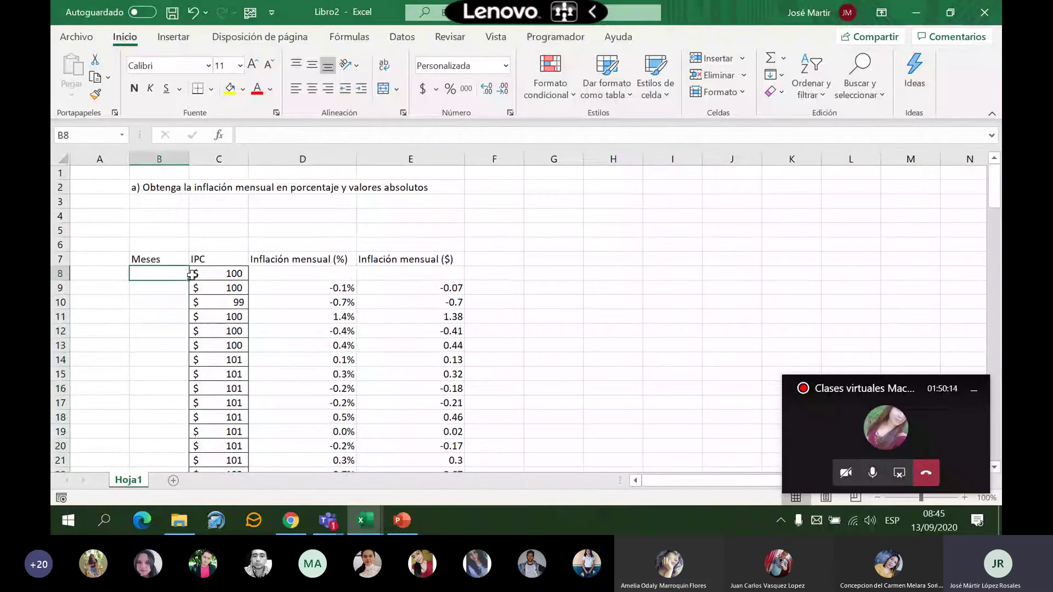
pyautogui.write('ag')
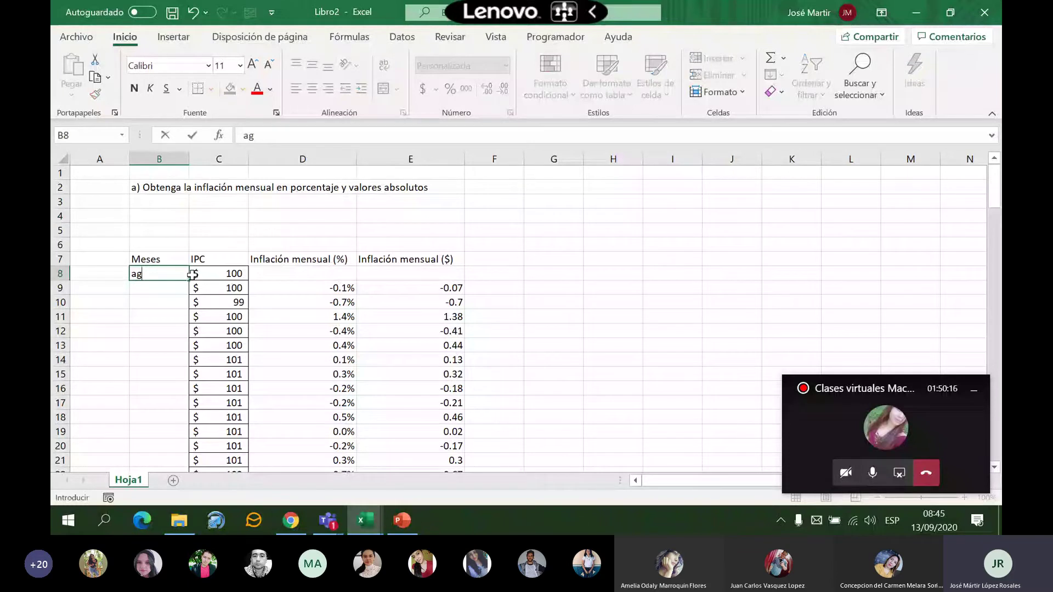
pyautogui.write('o-19')
pyautogui.press('Return')
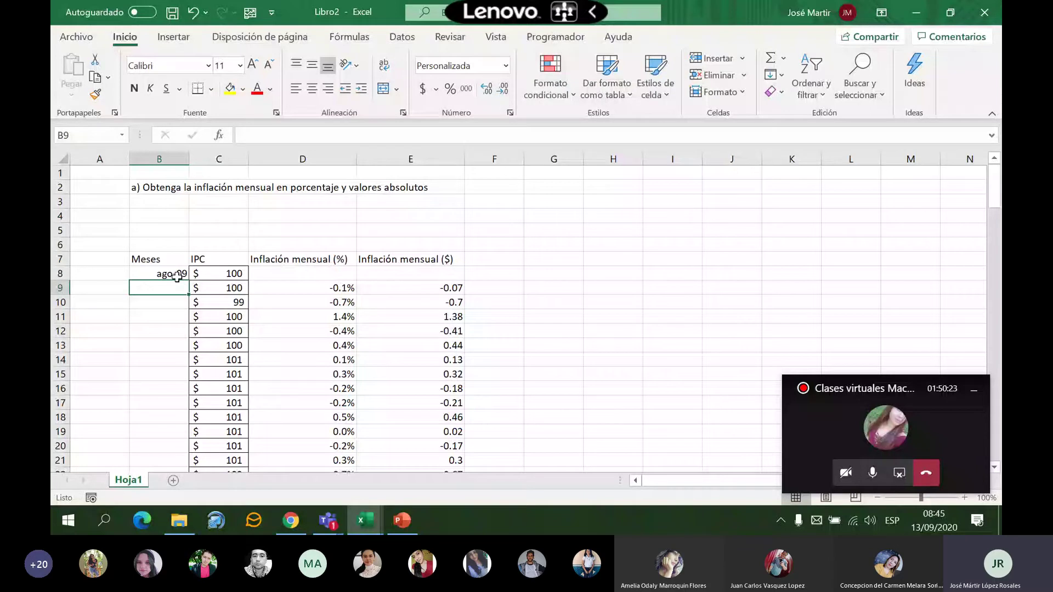
pyautogui.doubleClick(177, 277)
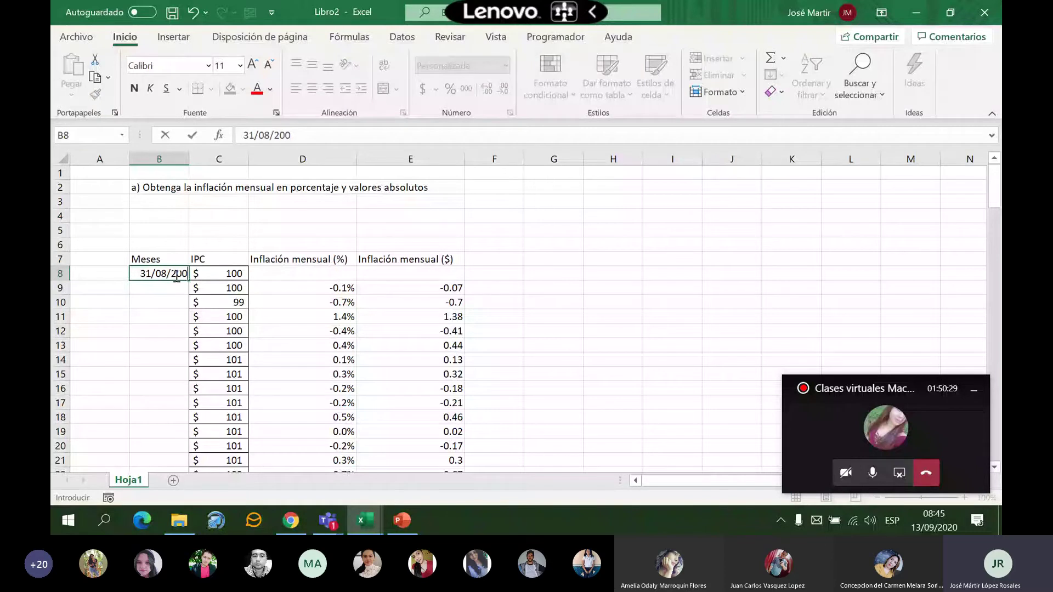
pyautogui.write('9')
pyautogui.click(241, 156)
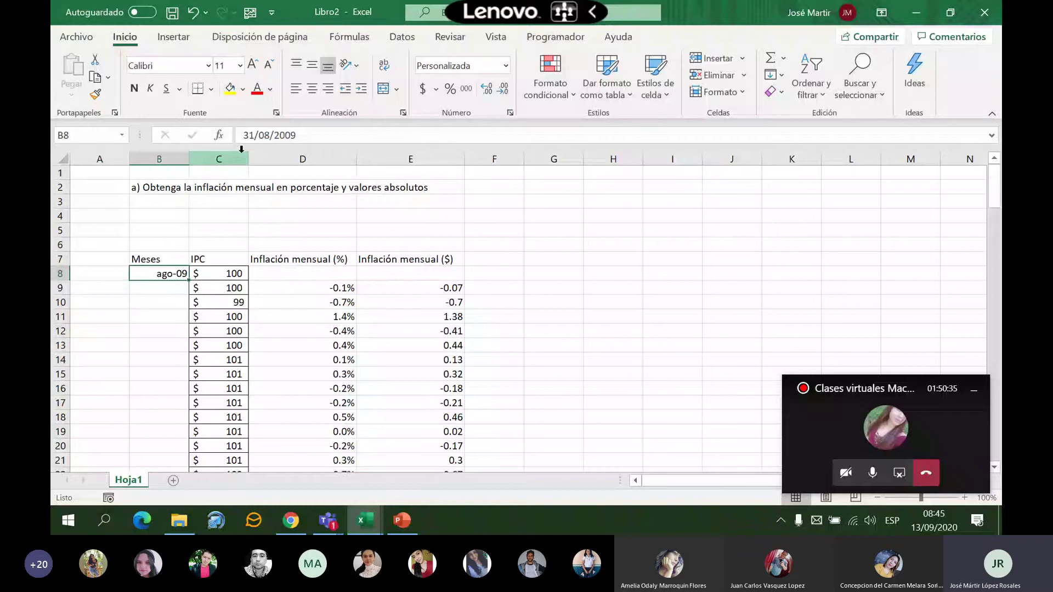
# Format the date in B8 with the Fecha category in the *14/03/2012 style
pyautogui.rightClick(170, 273)
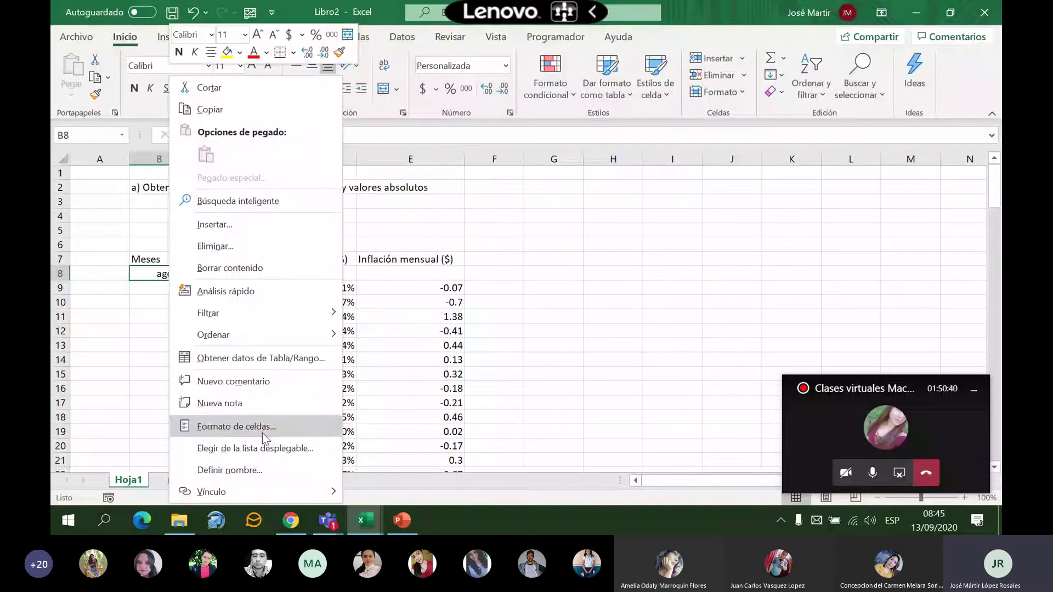
pyautogui.click(262, 433)
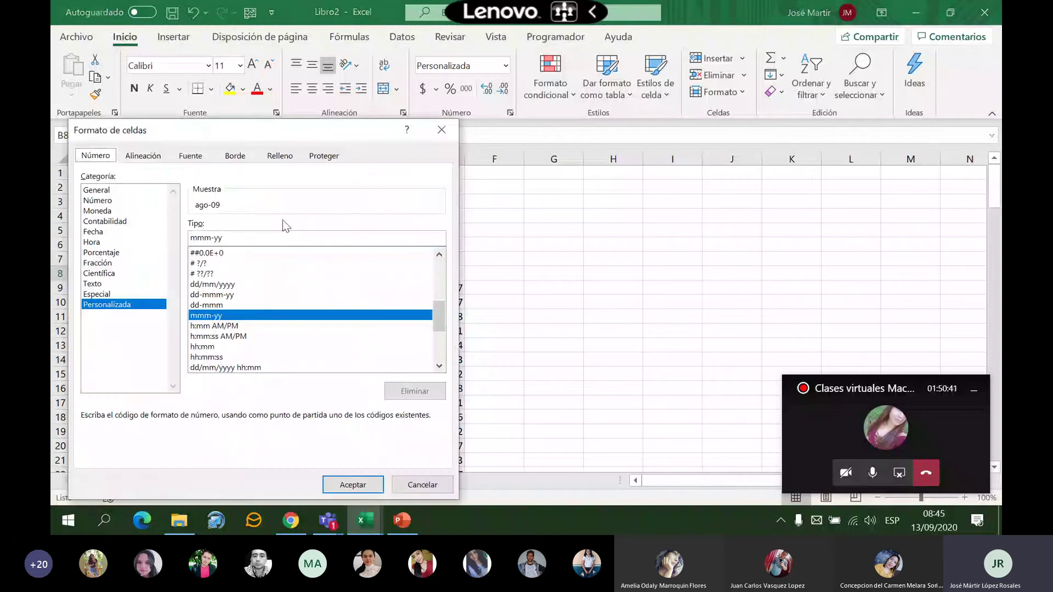
pyautogui.click(99, 232)
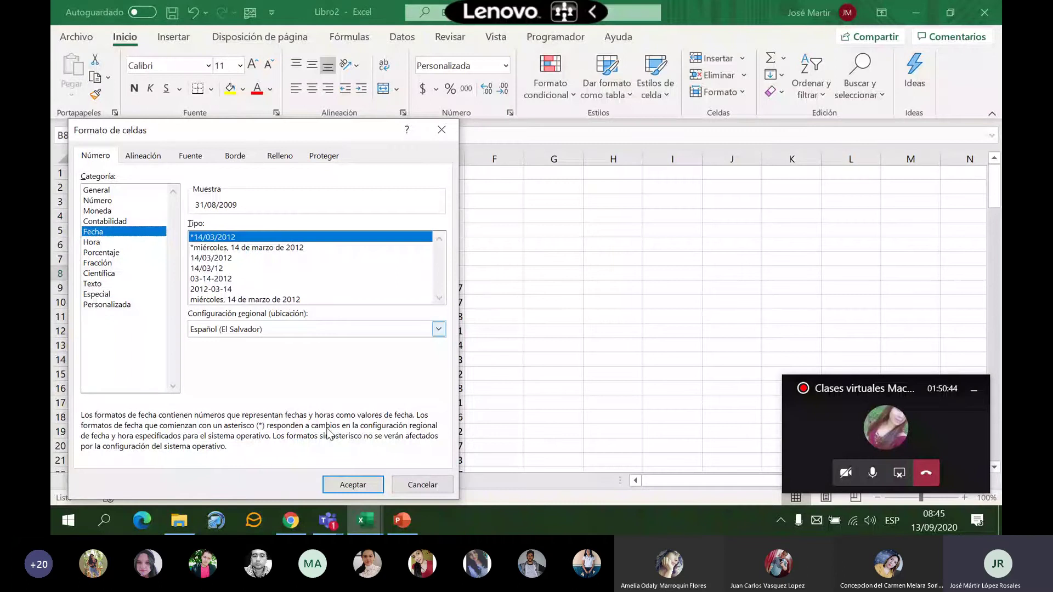
pyautogui.press('Return')
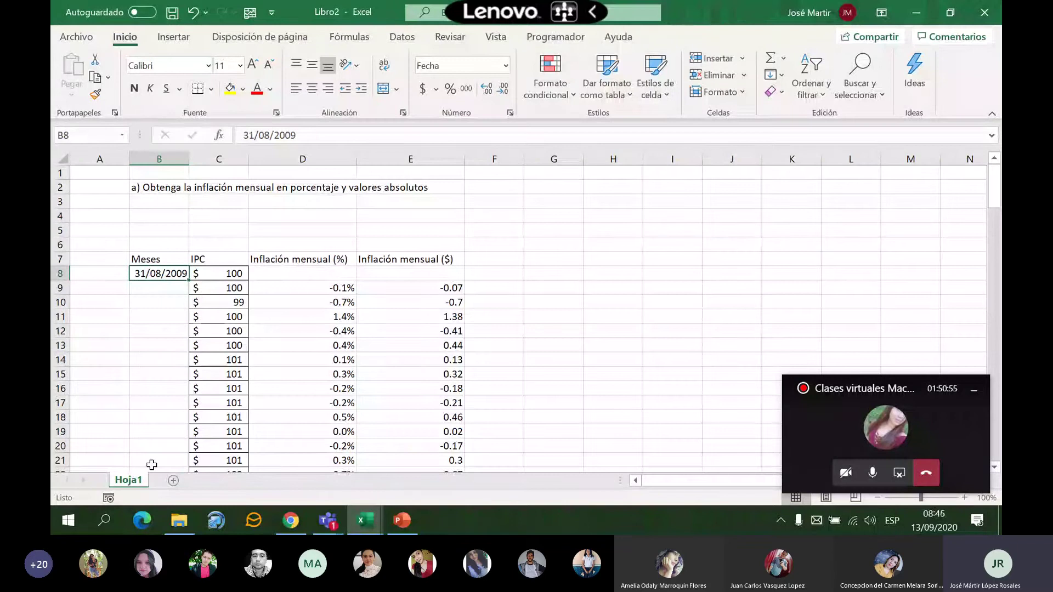
# Apply the Personalizada format mmm-yy to the date in B8, comparing it with other date and time codes
pyautogui.rightClick(155, 273)
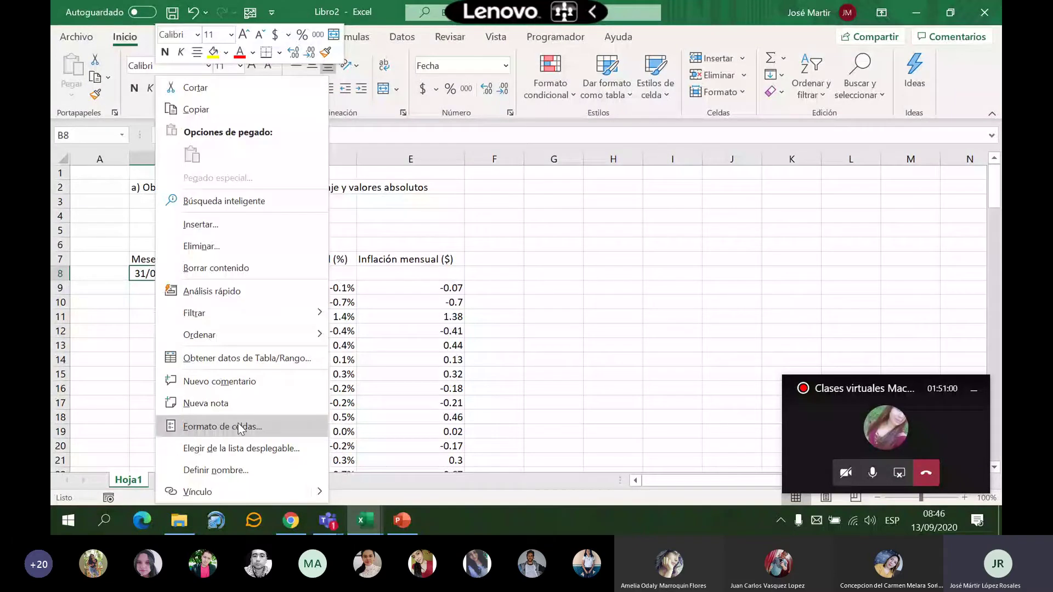
pyautogui.click(240, 427)
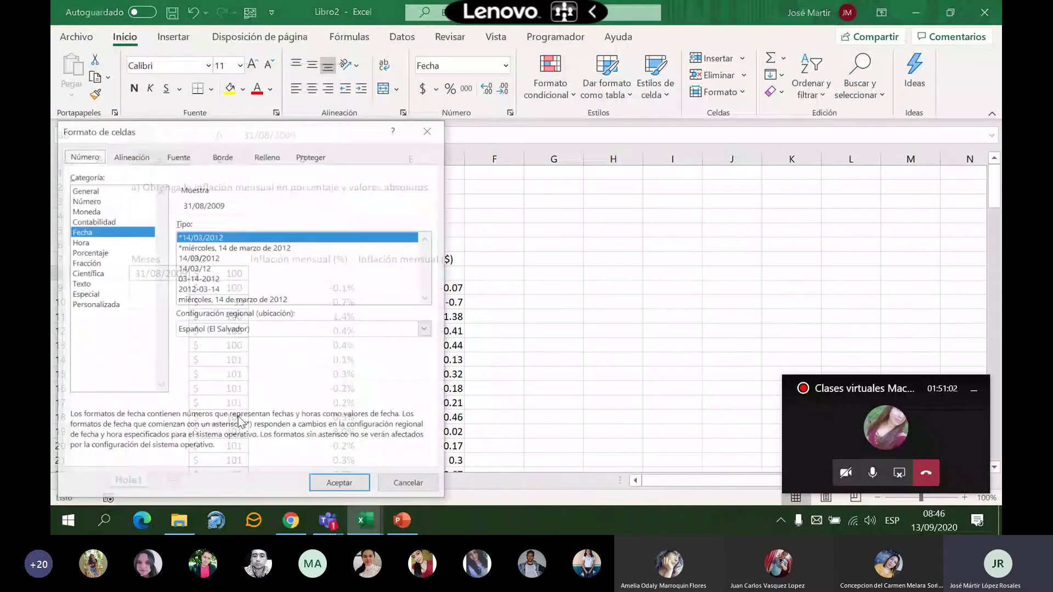
pyautogui.click(102, 305)
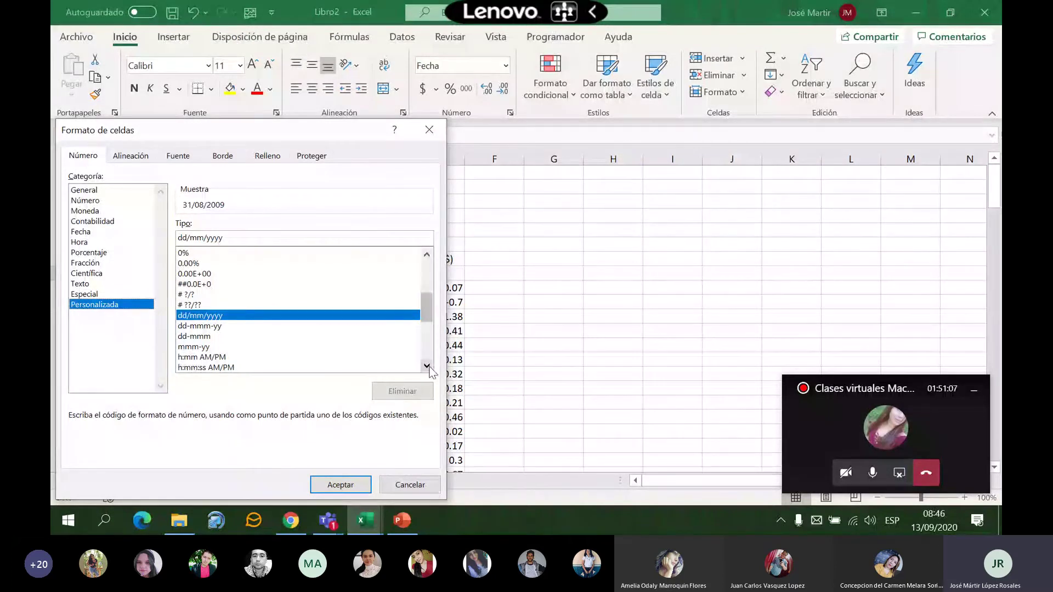
pyautogui.scroll(-2, 431, 373)
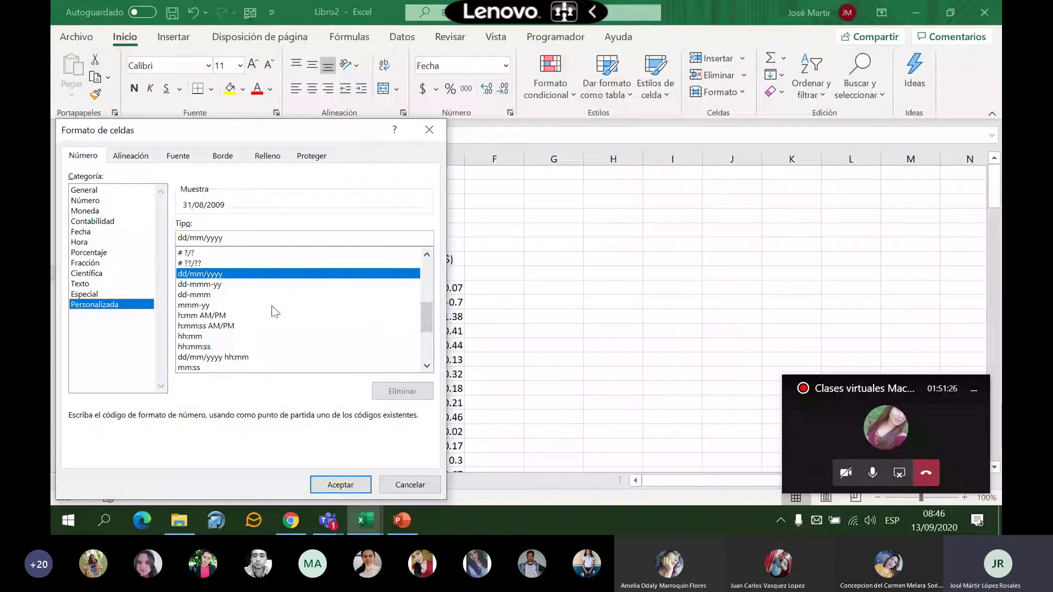
pyautogui.click(198, 307)
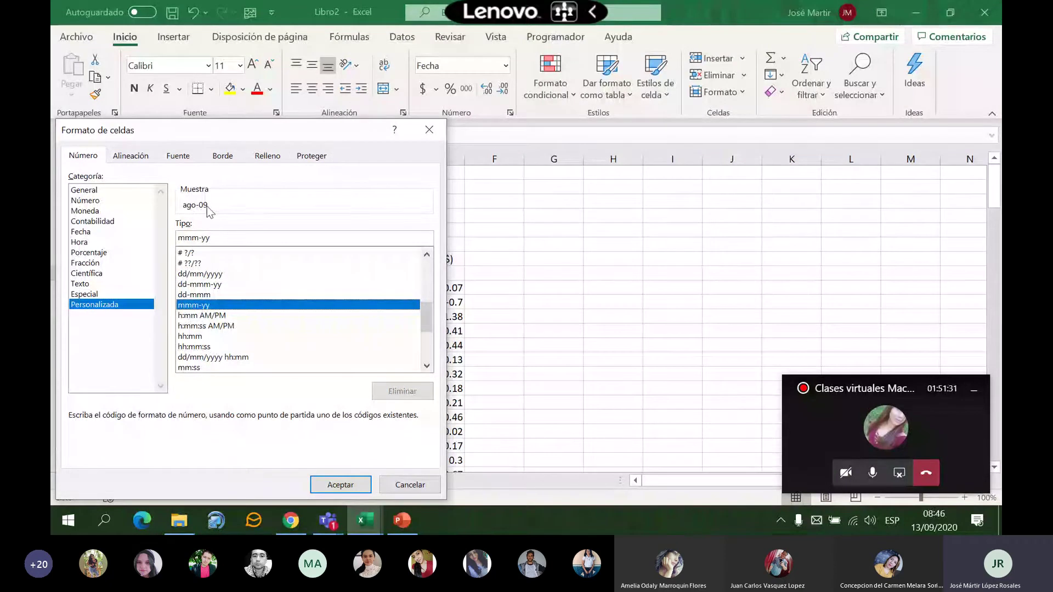
pyautogui.click(209, 327)
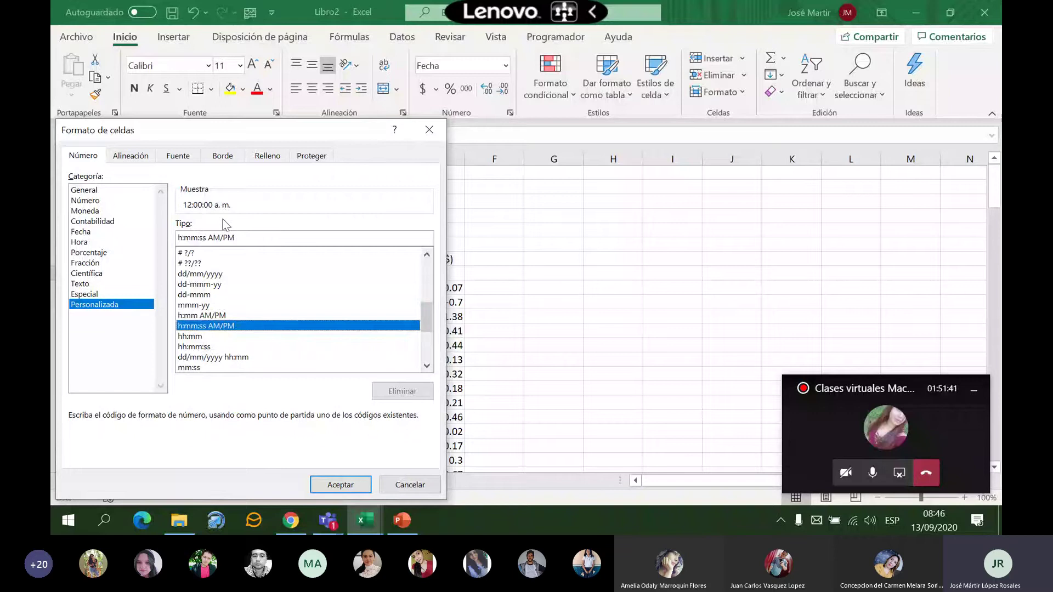
pyautogui.press('Down')
pyautogui.press('Down')
pyautogui.press('Down')
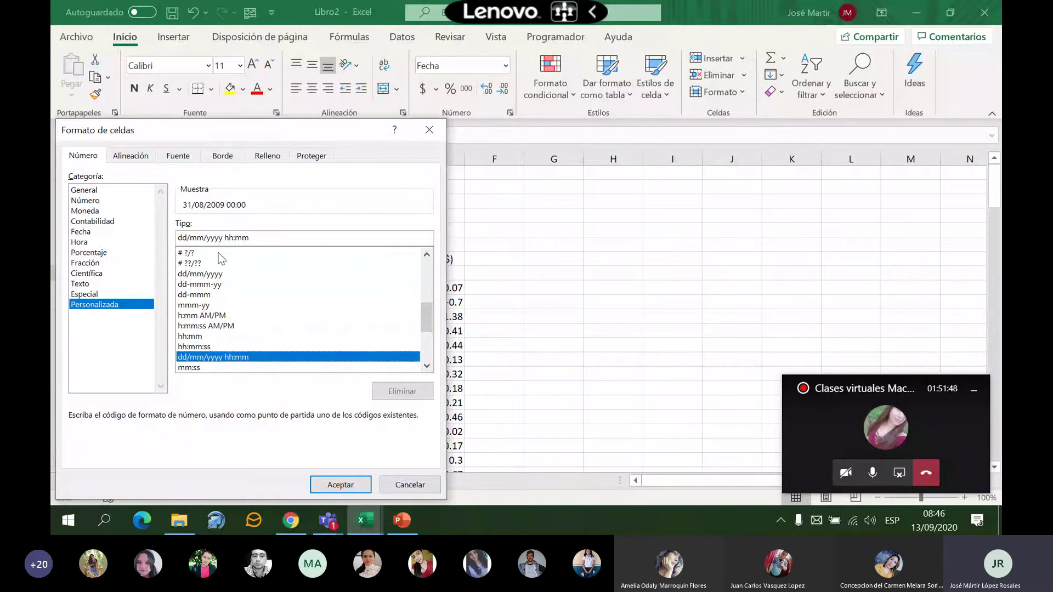
pyautogui.click(202, 306)
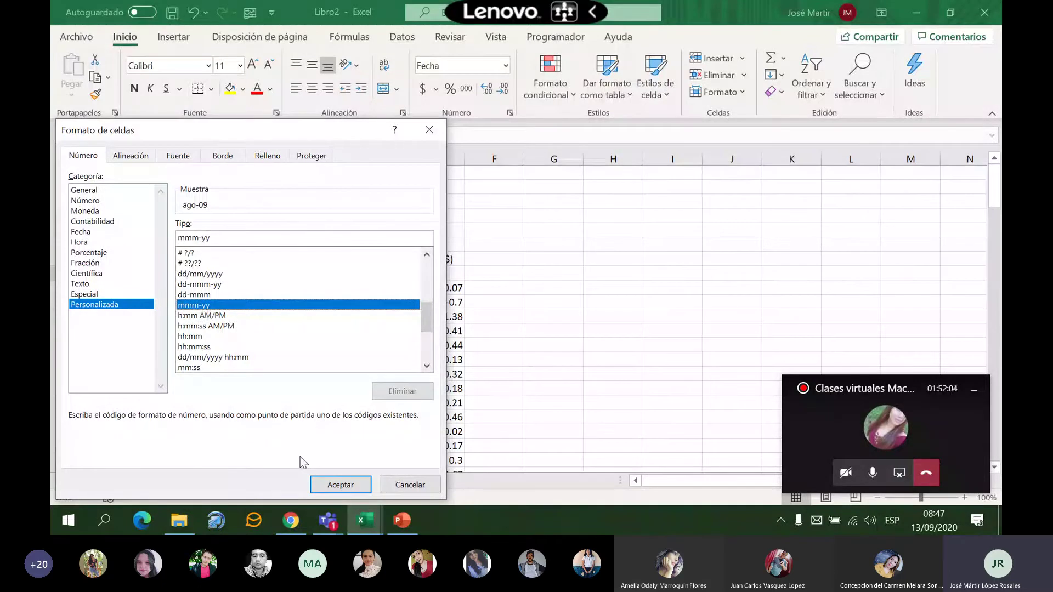
pyautogui.click(340, 486)
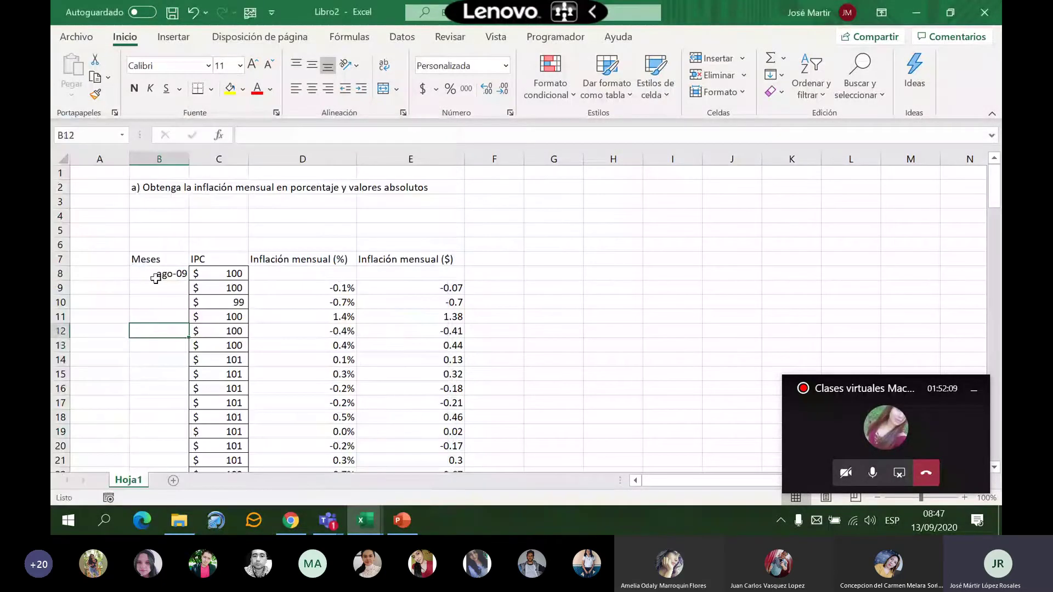
# Try to fill the month series from B8 down to B140, and undo the fill
pyautogui.click(156, 277)
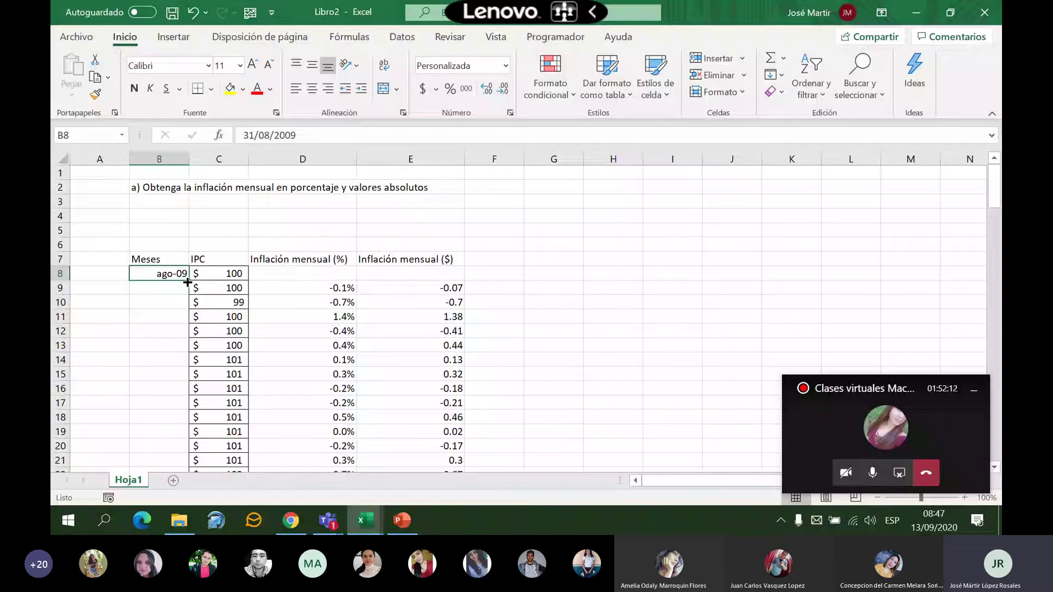
pyautogui.hotkey('ctrl', 'z')
pyautogui.click(159, 317)
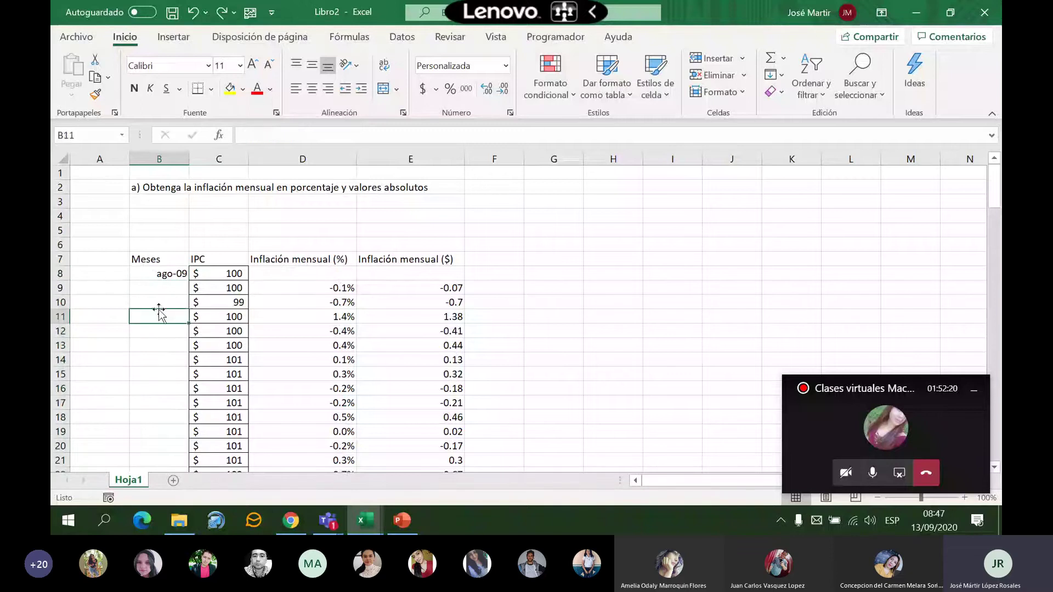
pyautogui.click(155, 277)
pyautogui.moveTo(188, 281); pyautogui.dragTo(187, 454)
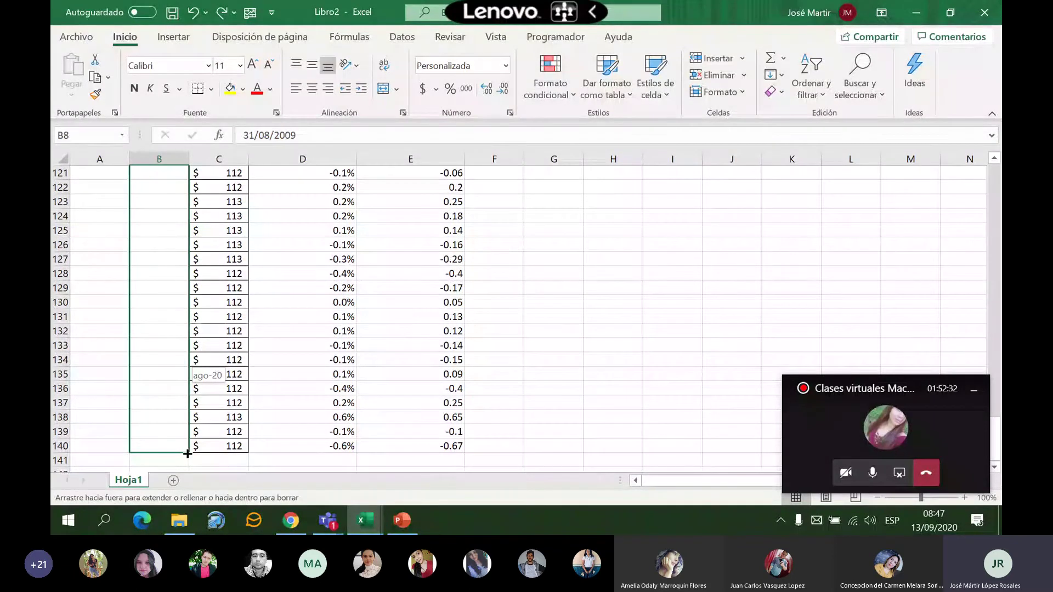
pyautogui.moveTo(187, 454); pyautogui.dragTo(188, 453)
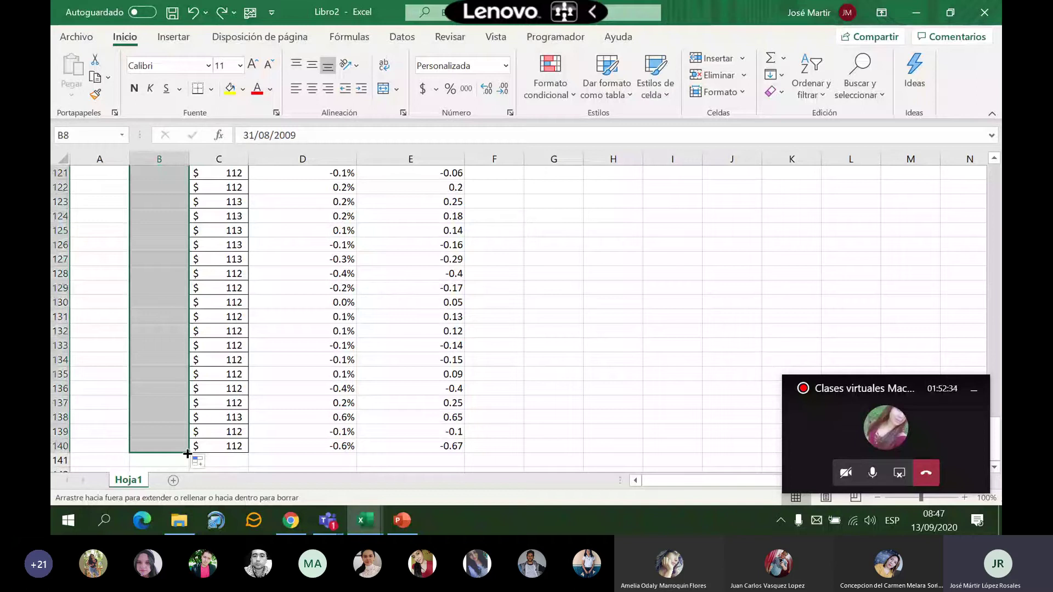
pyautogui.click(192, 12)
pyautogui.press('Down')
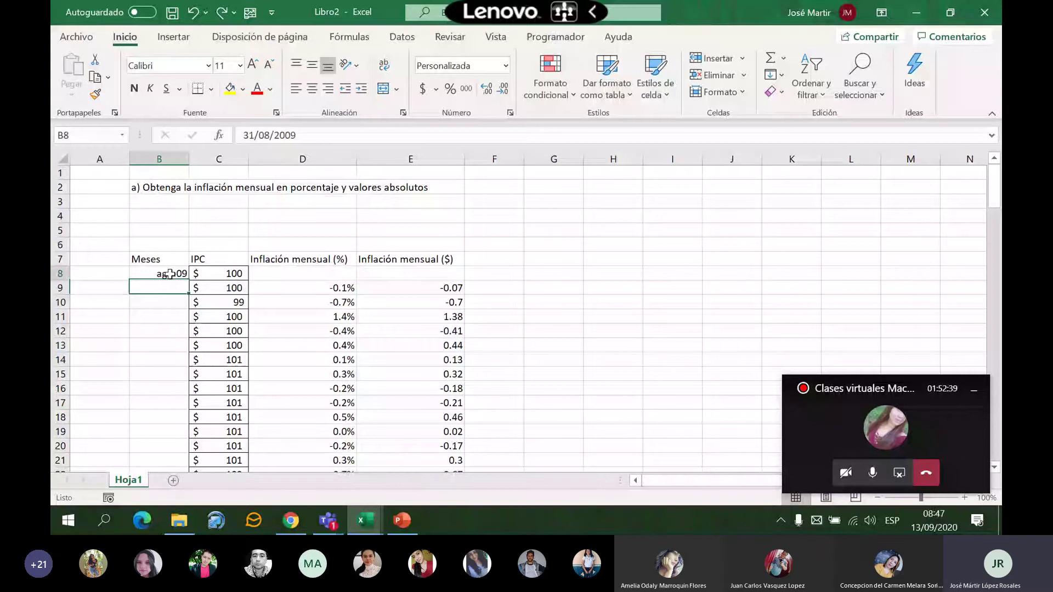
pyautogui.click(169, 274)
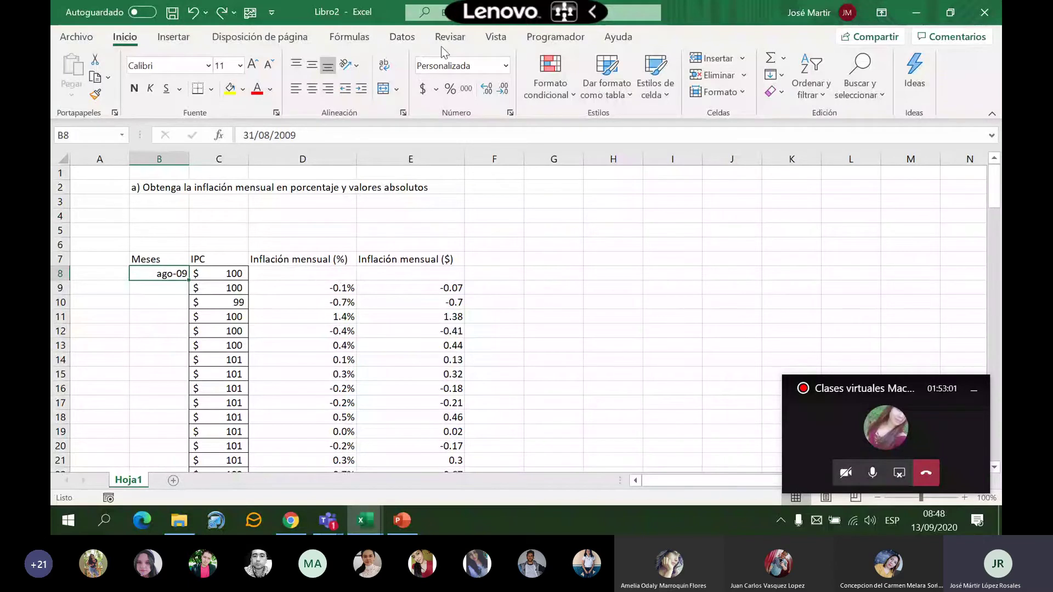
pyautogui.click(401, 37)
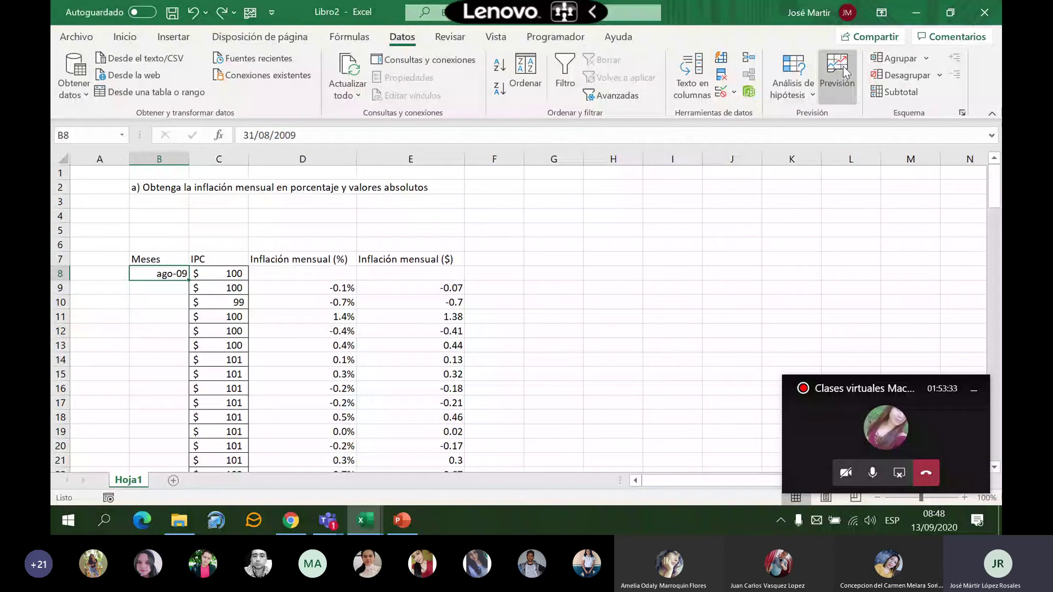
pyautogui.moveTo(516, 316); pyautogui.dragTo(516, 302)
pyautogui.click(562, 345)
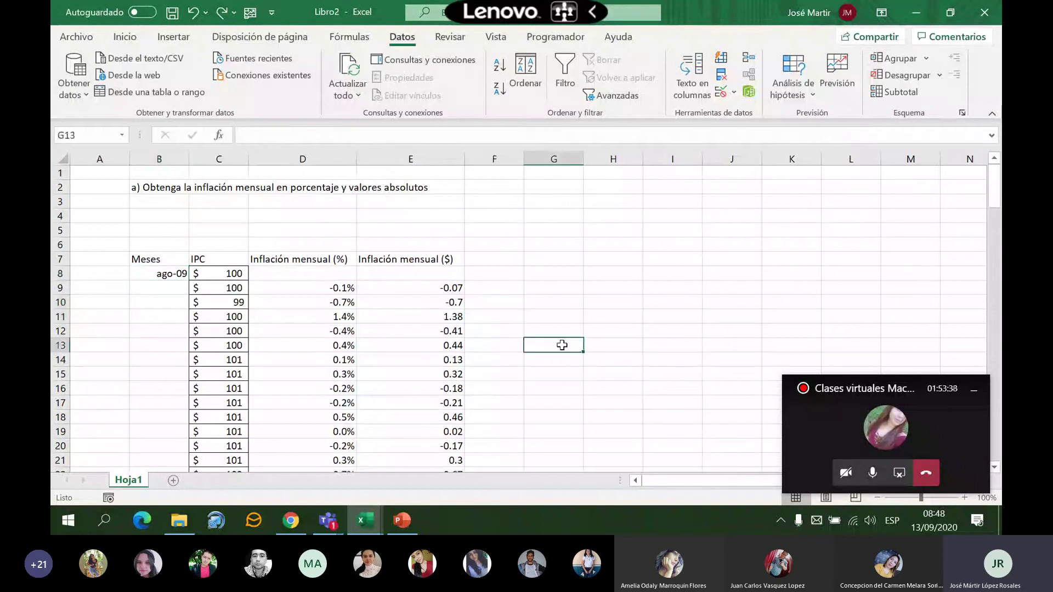
pyautogui.click(560, 329)
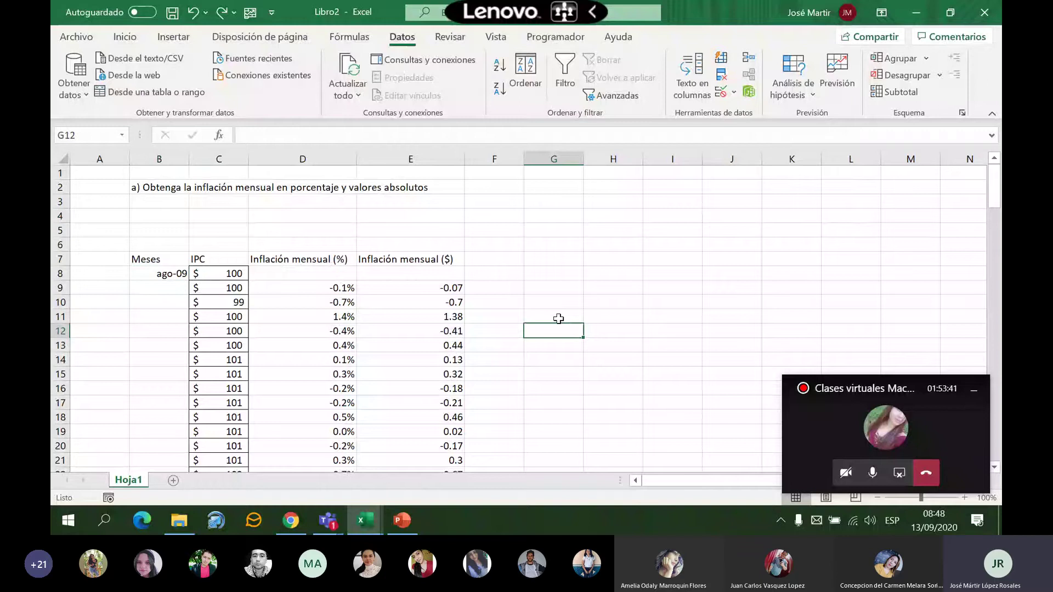
pyautogui.click(561, 306)
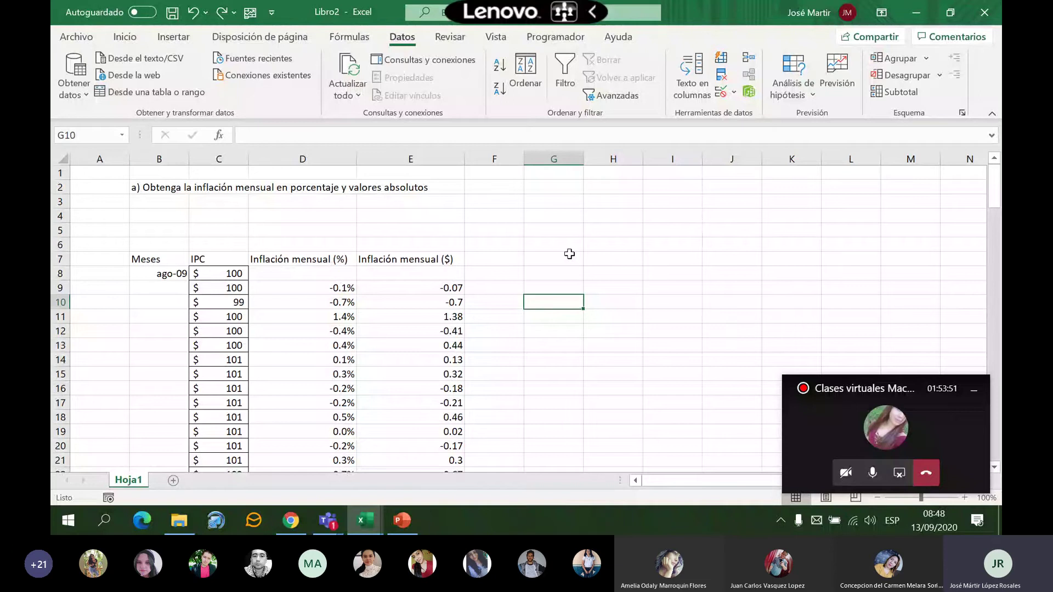
# Fill the month series from B8 down to the last IPC row and check the filled months
pyautogui.click(162, 273)
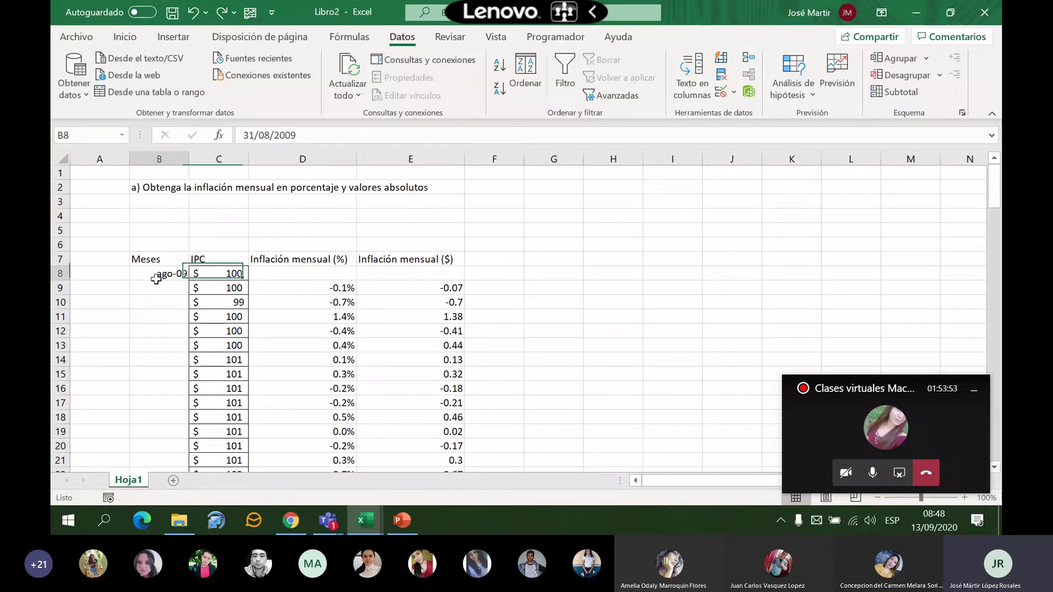
pyautogui.doubleClick(190, 281)
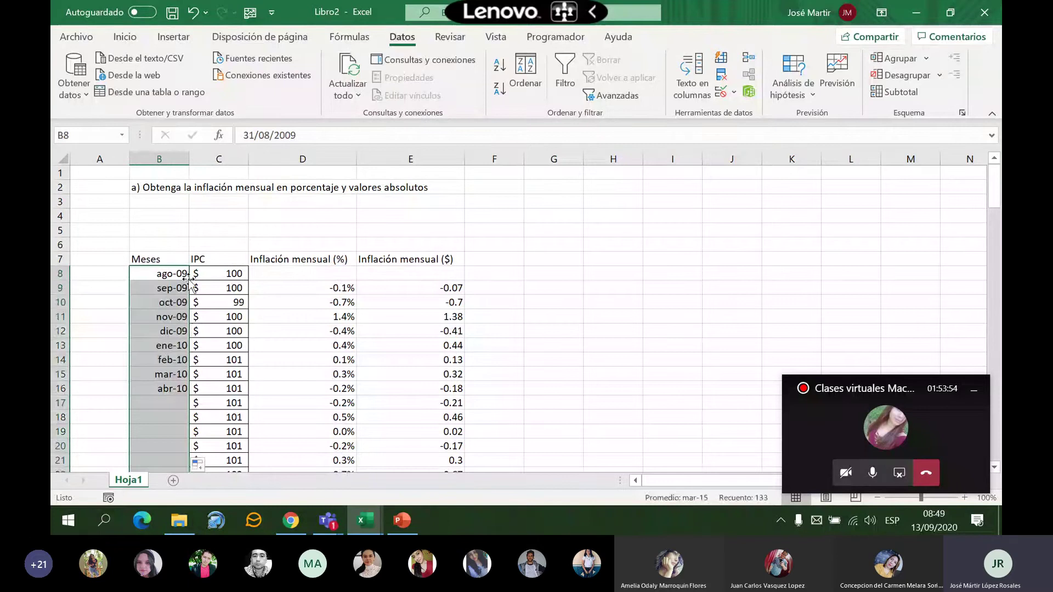
pyautogui.click(613, 345)
pyautogui.scroll(-3, 265, 301)
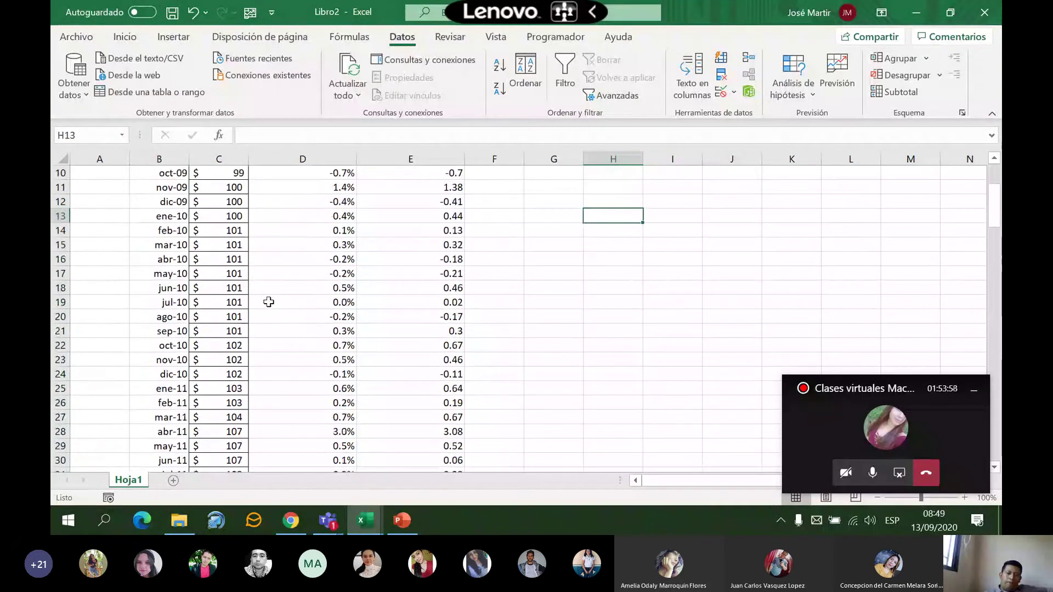
pyautogui.scroll(-4, 266, 302)
pyautogui.scroll(7, 266, 301)
pyautogui.click(846, 473)
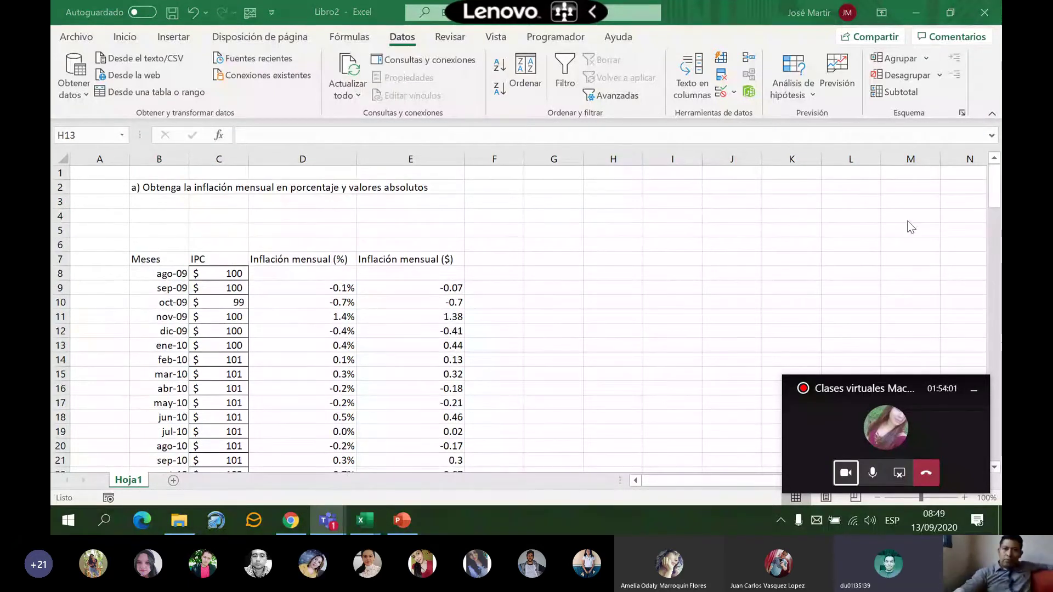
pyautogui.click(916, 12)
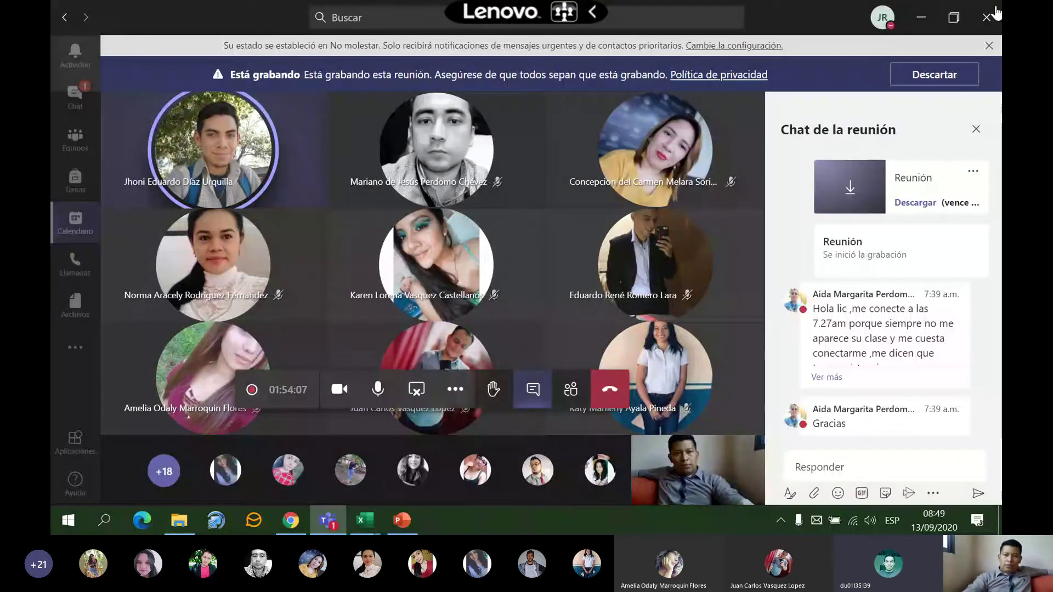
pyautogui.click(991, 13)
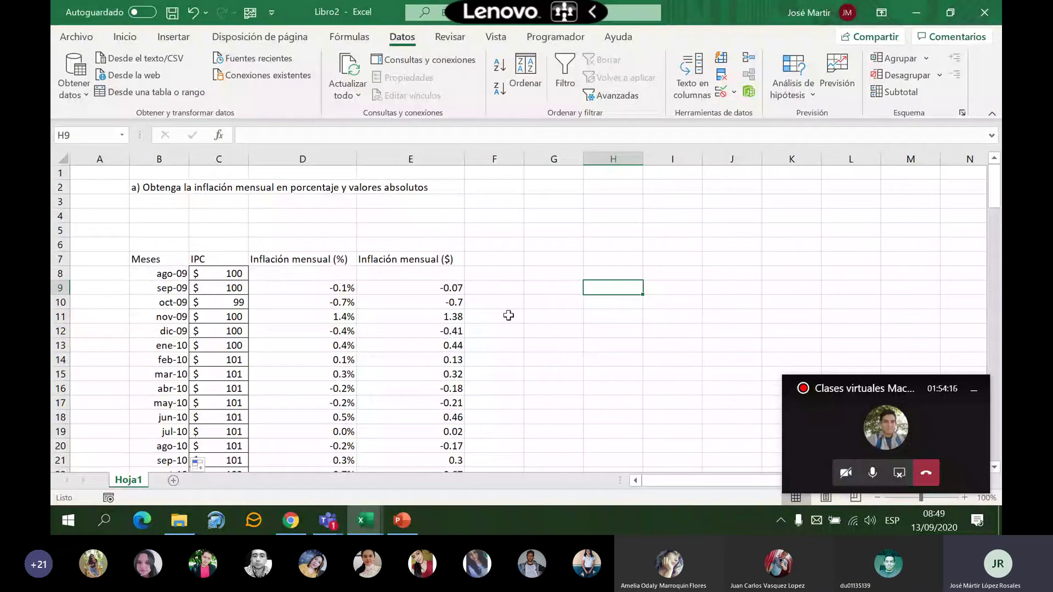
# Clear the monthly inflation results in columns D and E from row 9 down, keeping the headers
pyautogui.click(162, 187)
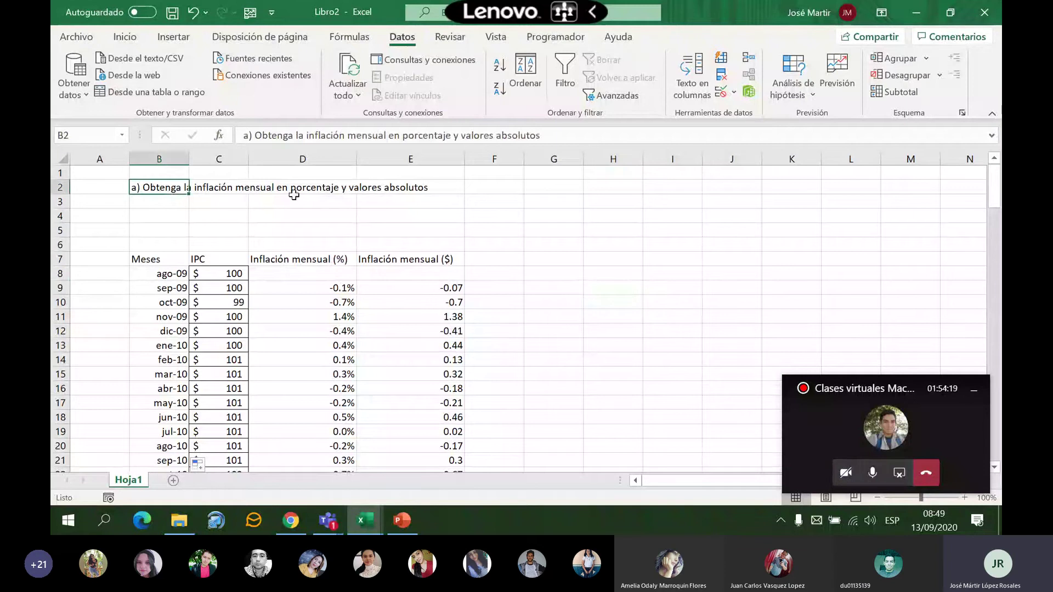
pyautogui.click(417, 187)
pyautogui.click(535, 187)
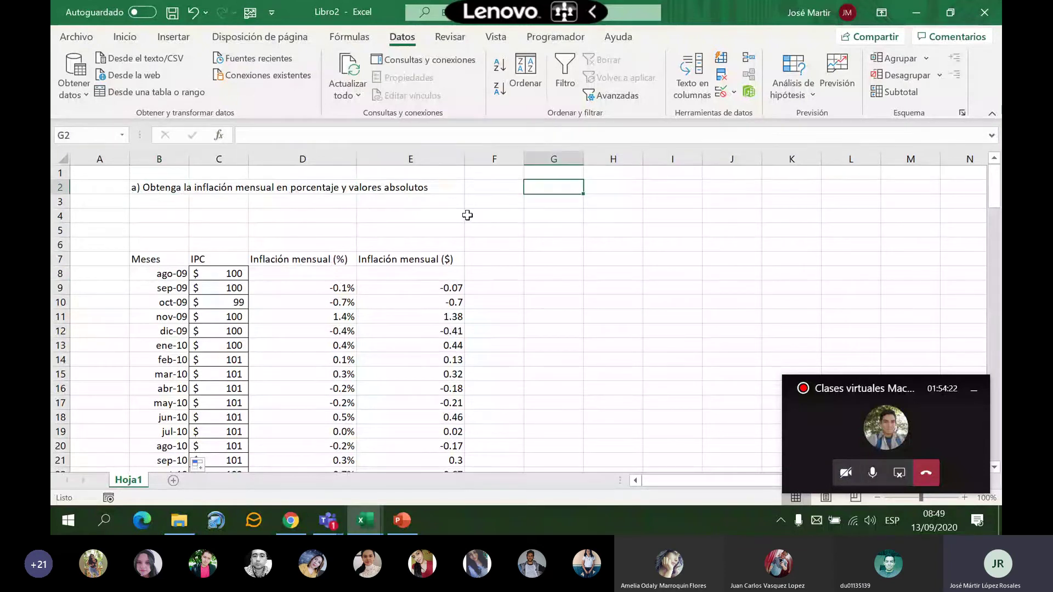
pyautogui.moveTo(307, 288); pyautogui.dragTo(443, 529)
pyautogui.hotkey('ctrl', 'z')
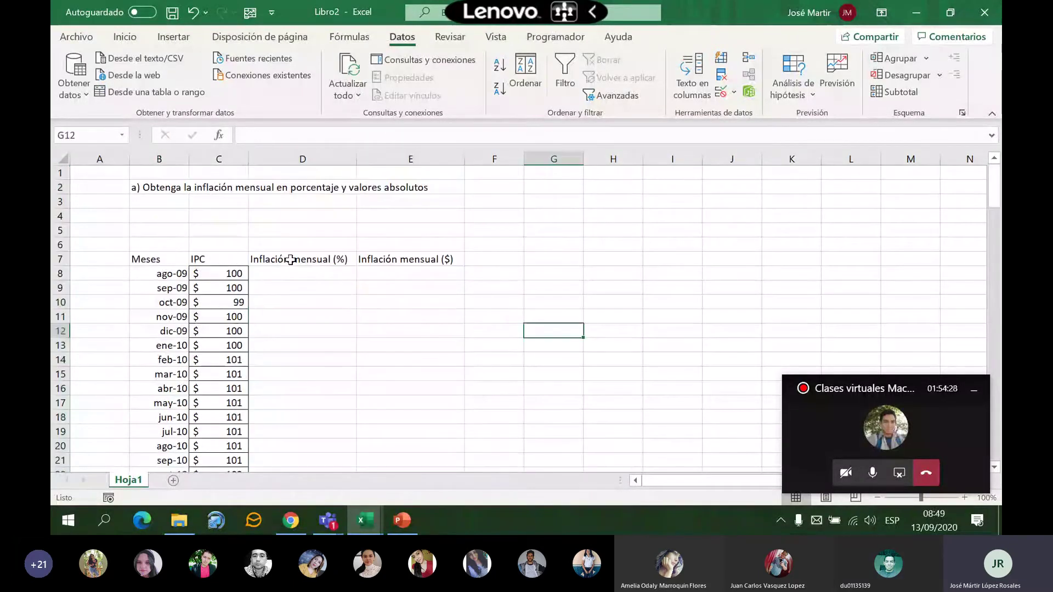
# Calculate the first monthly percentage inflation in D9 with the formula =C9/C8-1
pyautogui.click(325, 289)
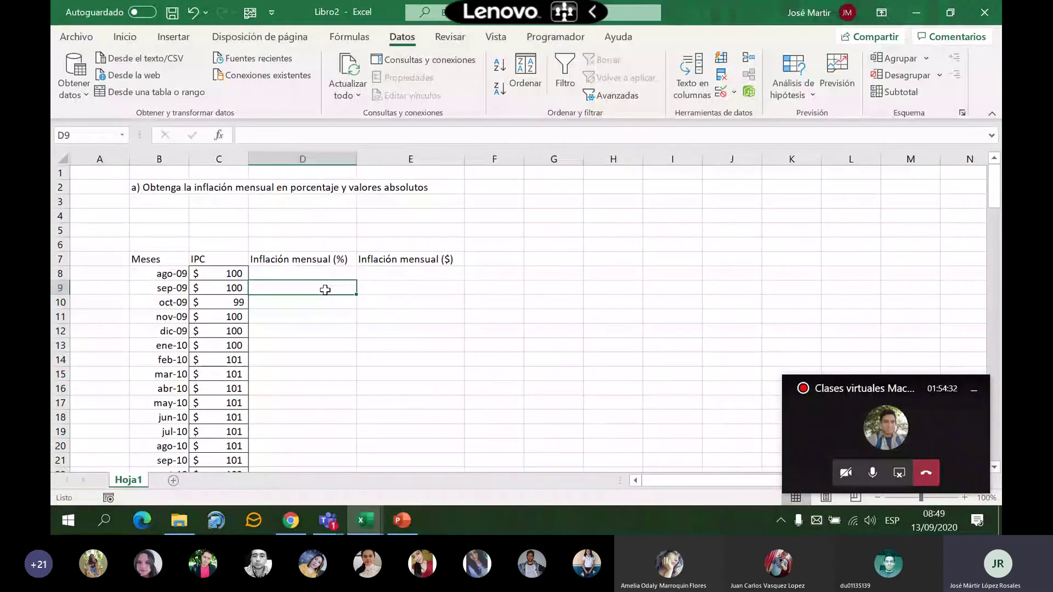
pyautogui.write('=')
pyautogui.press('BackSpace')
pyautogui.write('+')
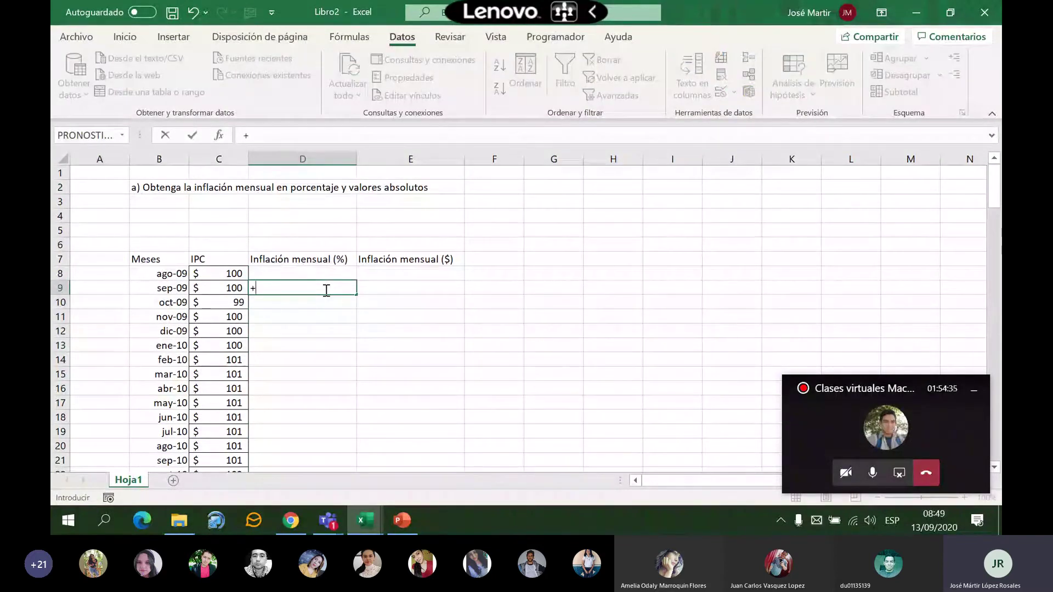
pyautogui.press('BackSpace')
pyautogui.write('=')
pyautogui.click(219, 290)
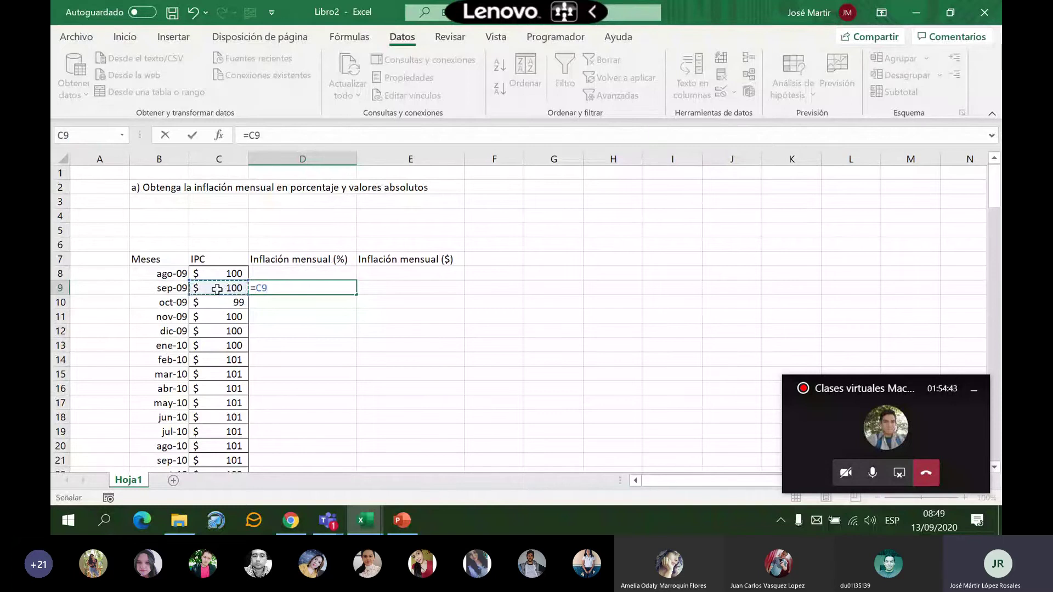
pyautogui.write('/')
pyautogui.click(222, 274)
pyautogui.write('-')
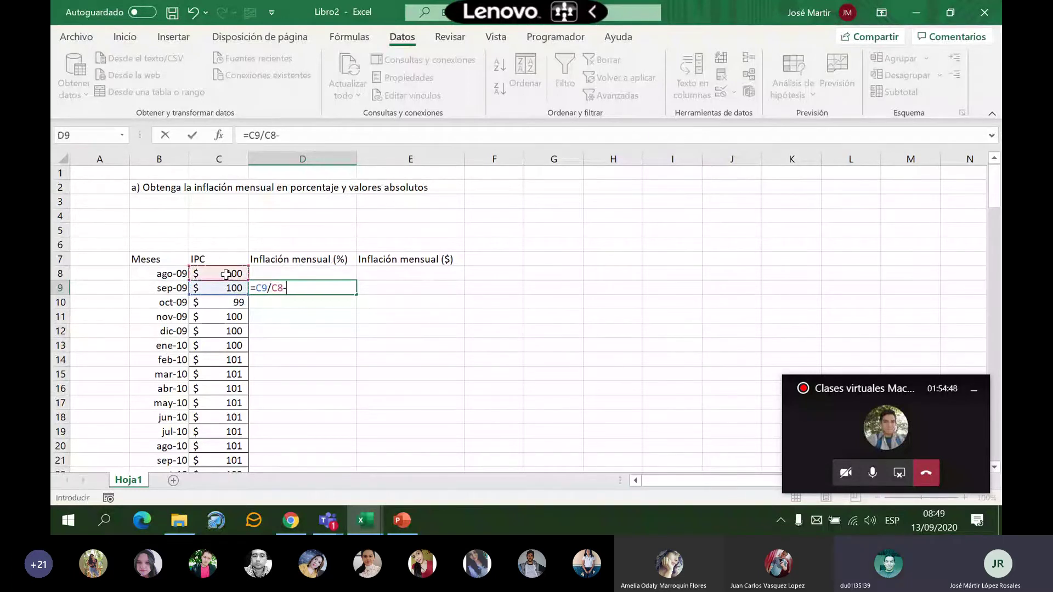
pyautogui.write('1')
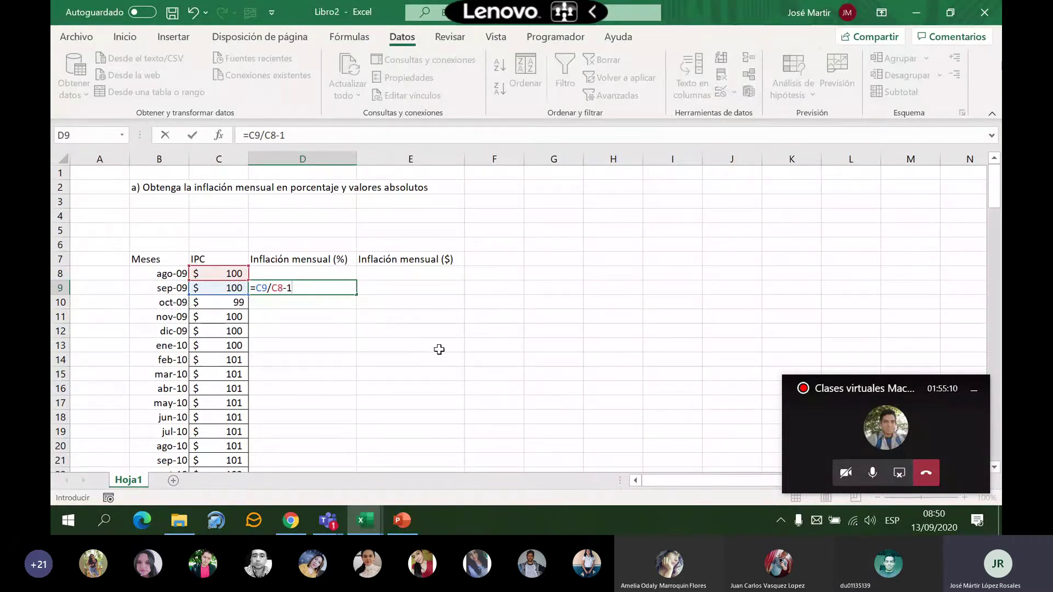
pyautogui.press('Return')
pyautogui.press('Up')
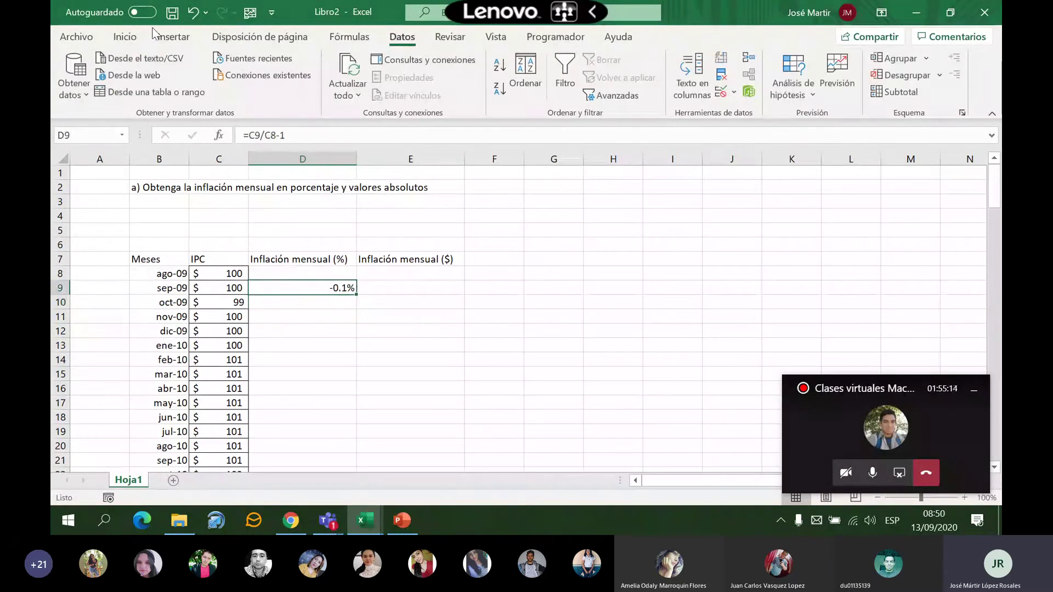
# Try the thousands-separator number format on D9, and return the cell to a percentage without decimals
pyautogui.click(125, 37)
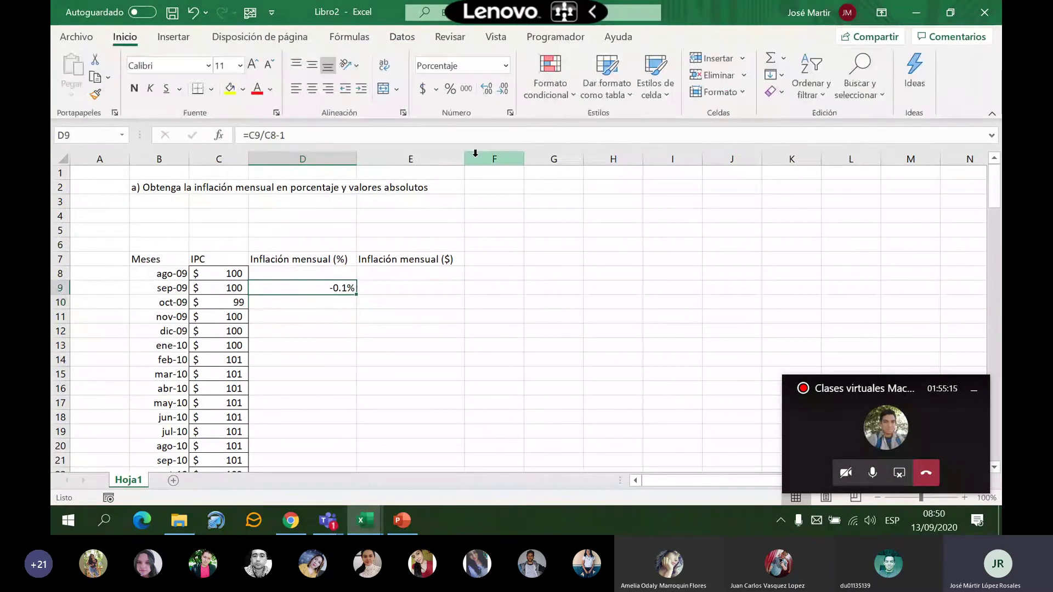
pyautogui.click(466, 89)
pyautogui.press('Right')
pyautogui.press('Right')
pyautogui.press('Right')
pyautogui.press('Left')
pyautogui.press('Left')
pyautogui.press('Left')
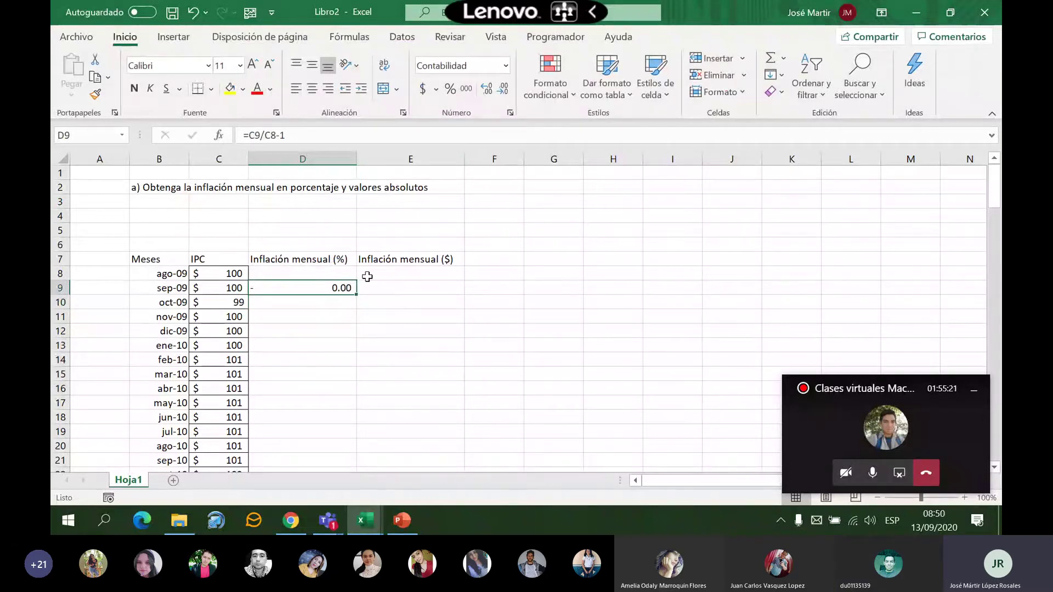
pyautogui.click(450, 89)
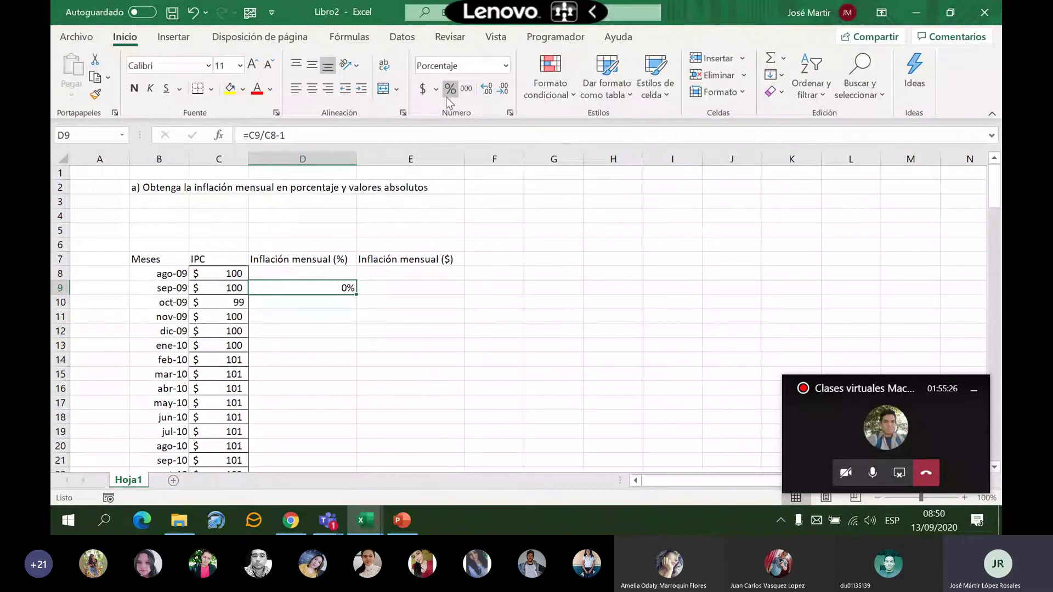
pyautogui.click(487, 90)
pyautogui.click(504, 91)
# Format the IPC values from C8 to C140 as Contabilidad with two decimals
pyautogui.moveTo(222, 274); pyautogui.dragTo(228, 285)
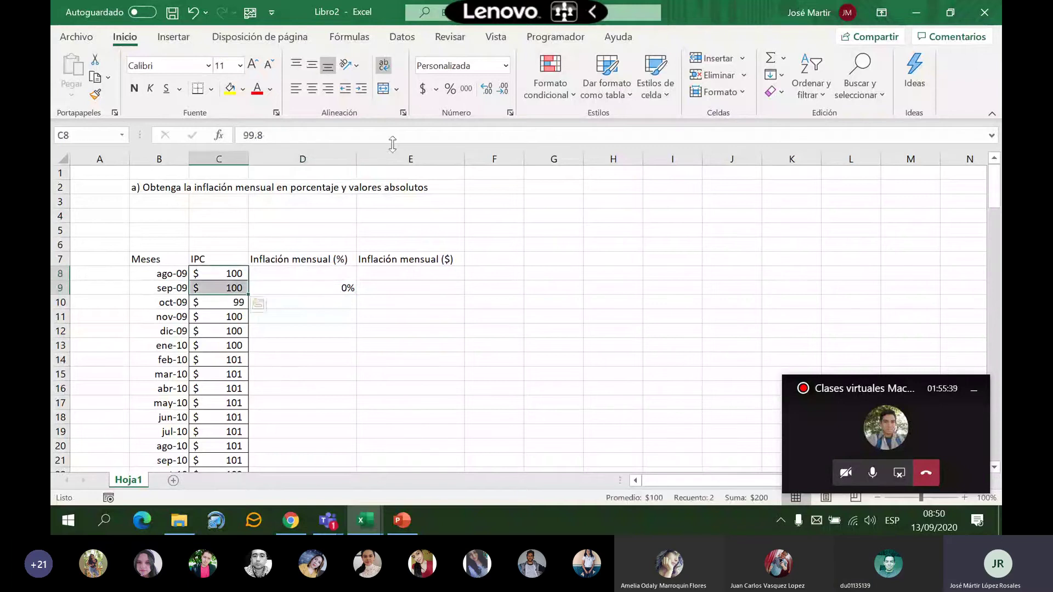
pyautogui.moveTo(410, 330); pyautogui.dragTo(410, 316)
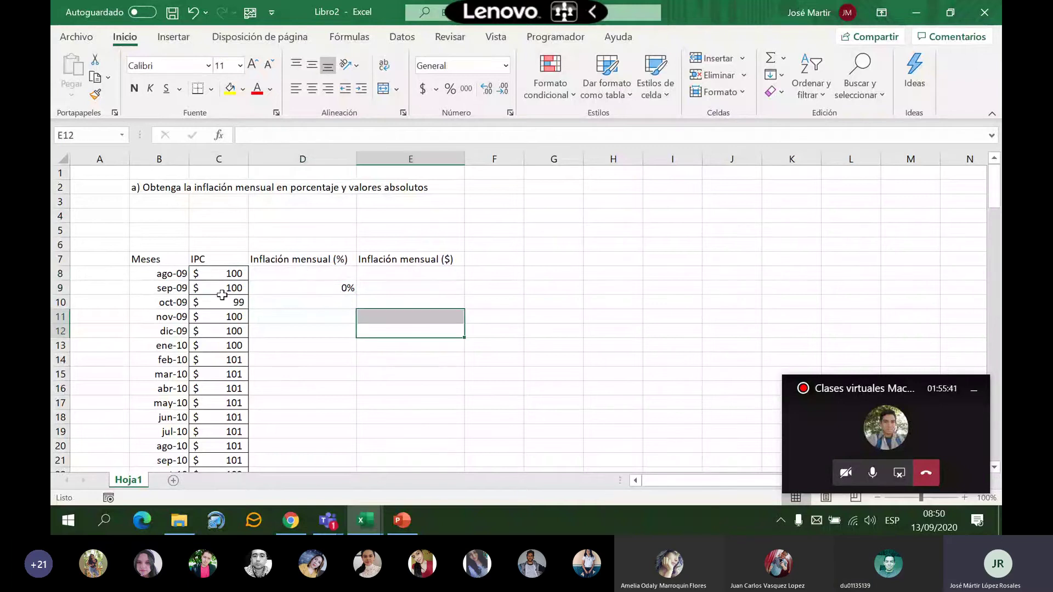
pyautogui.moveTo(222, 273); pyautogui.dragTo(244, 469)
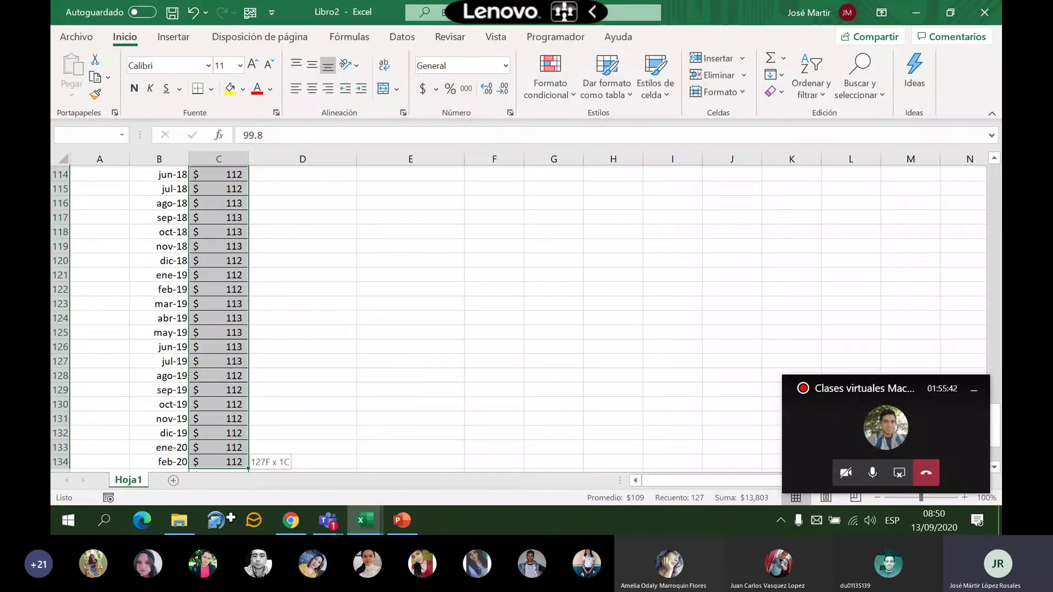
pyautogui.moveTo(248, 468); pyautogui.dragTo(248, 418)
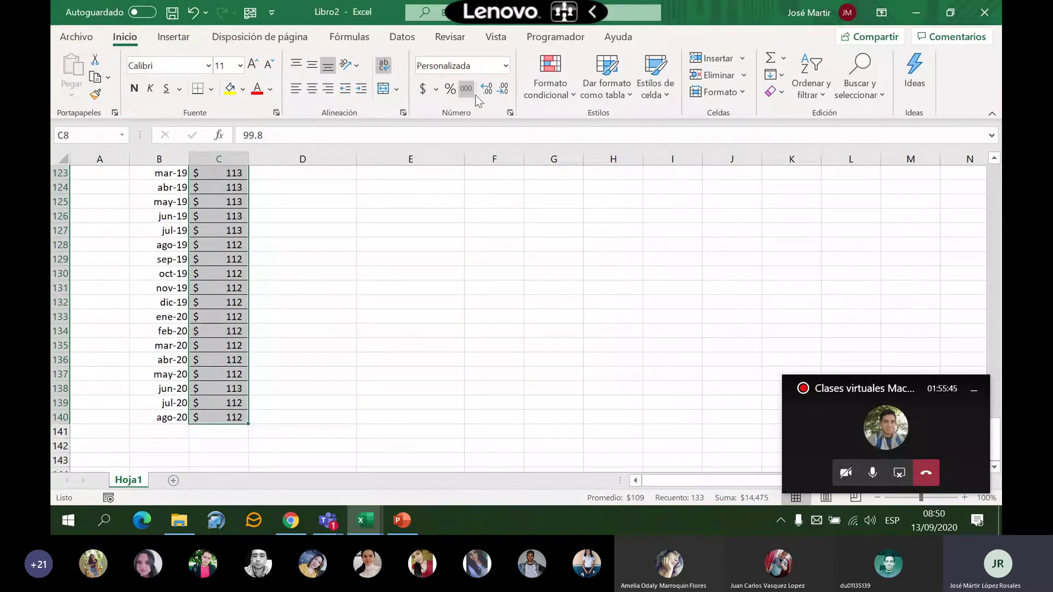
pyautogui.click(473, 93)
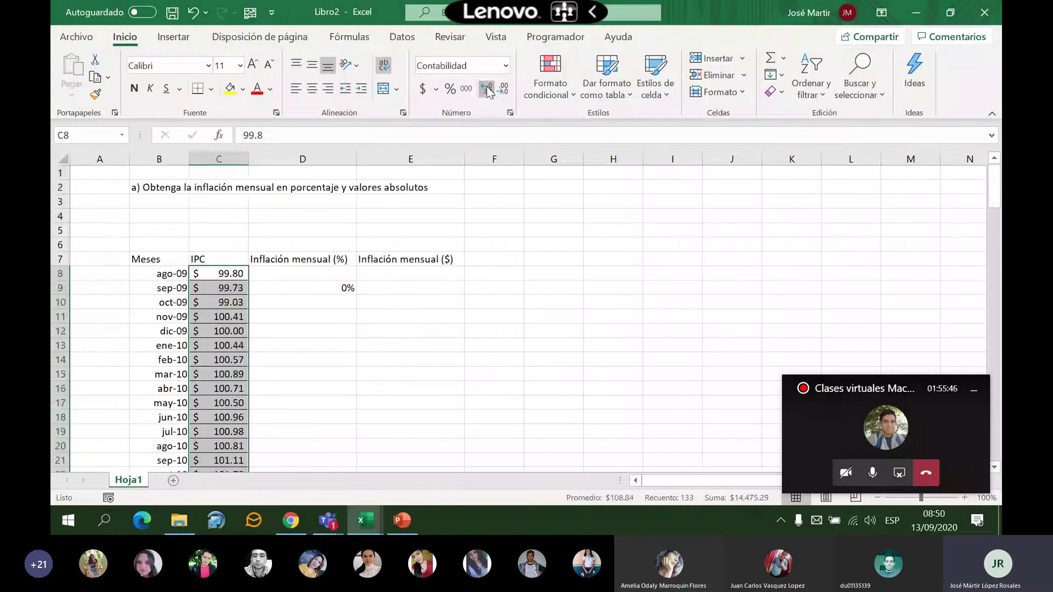
# Show the percentage in D9 with two decimals
pyautogui.click(329, 288)
pyautogui.click(486, 87)
pyautogui.click(486, 87)
pyautogui.click(486, 87)
pyautogui.click(503, 87)
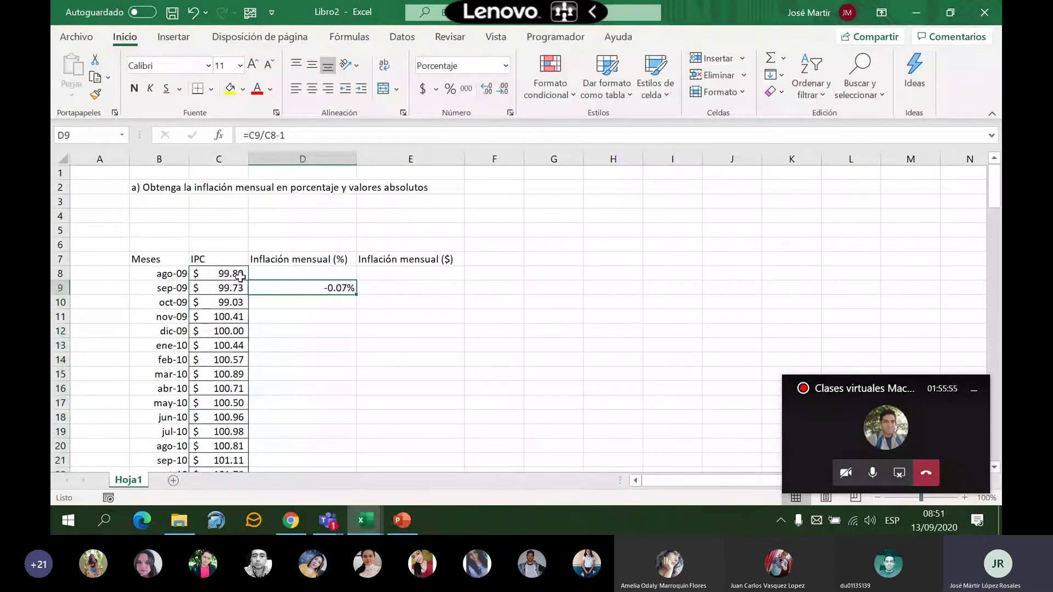
# Try the thousands-separator number format on D9 once more
pyautogui.click(376, 317)
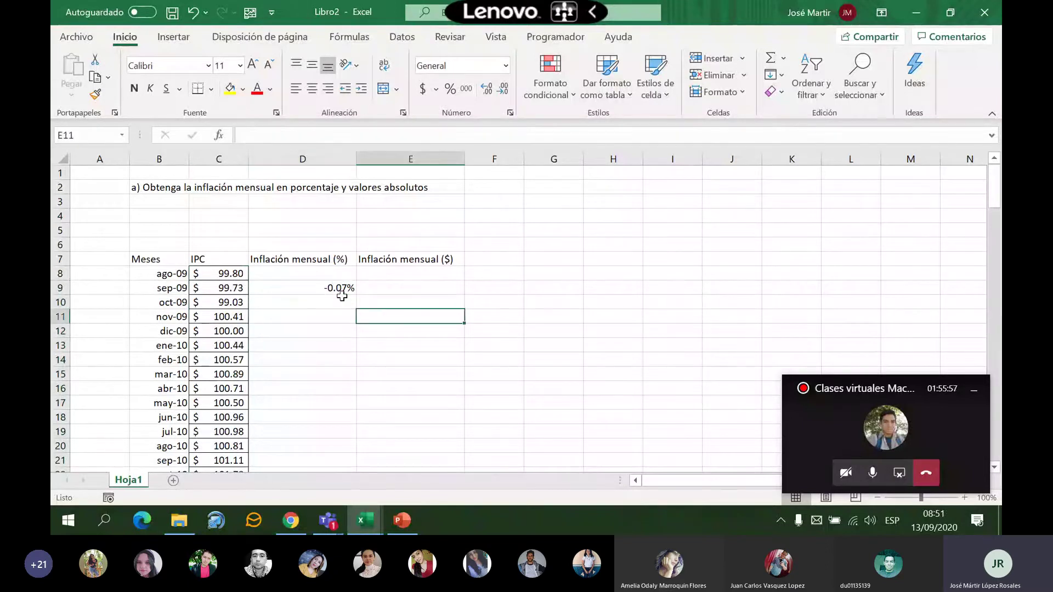
pyautogui.press('Up')
pyautogui.press('Up')
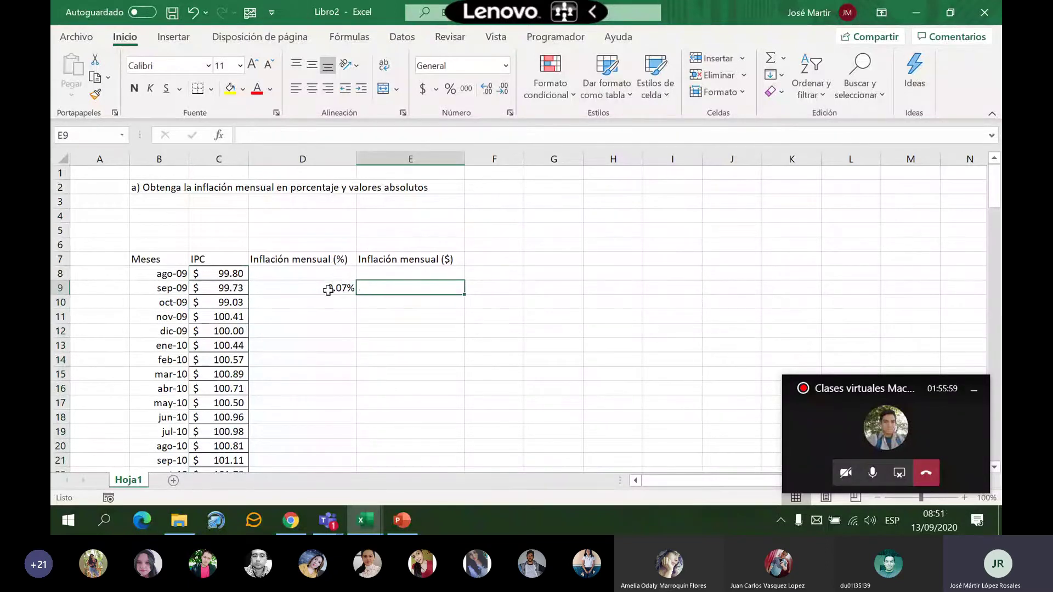
pyautogui.click(328, 290)
pyautogui.click(466, 89)
pyautogui.click(406, 316)
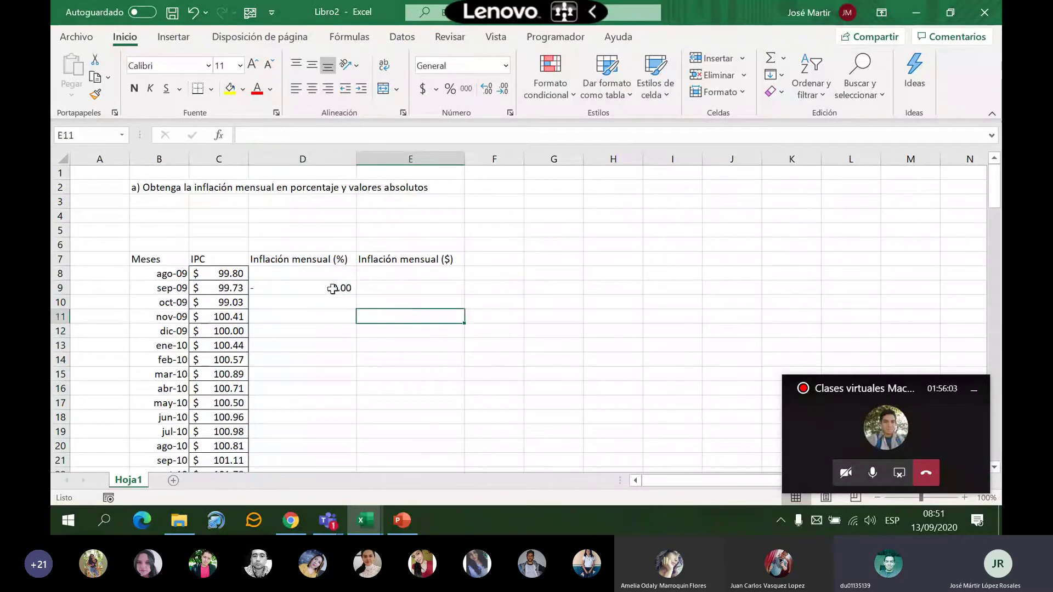
# Format the monthly inflation cells D9 to D140 as percentages with two decimals, trying other decimal counts along the way
pyautogui.moveTo(333, 289); pyautogui.dragTo(335, 531)
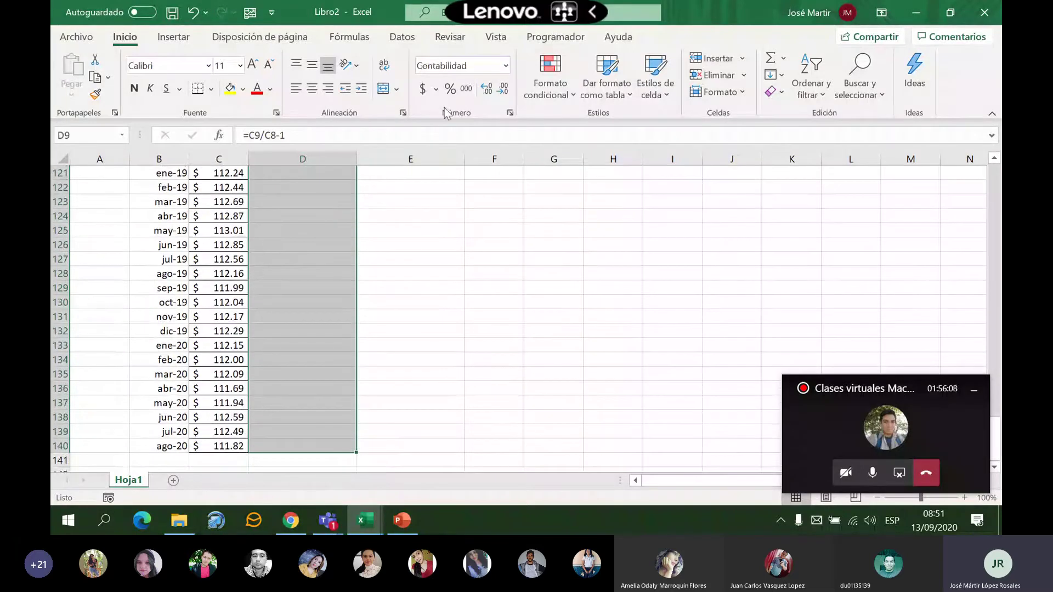
pyautogui.click(451, 88)
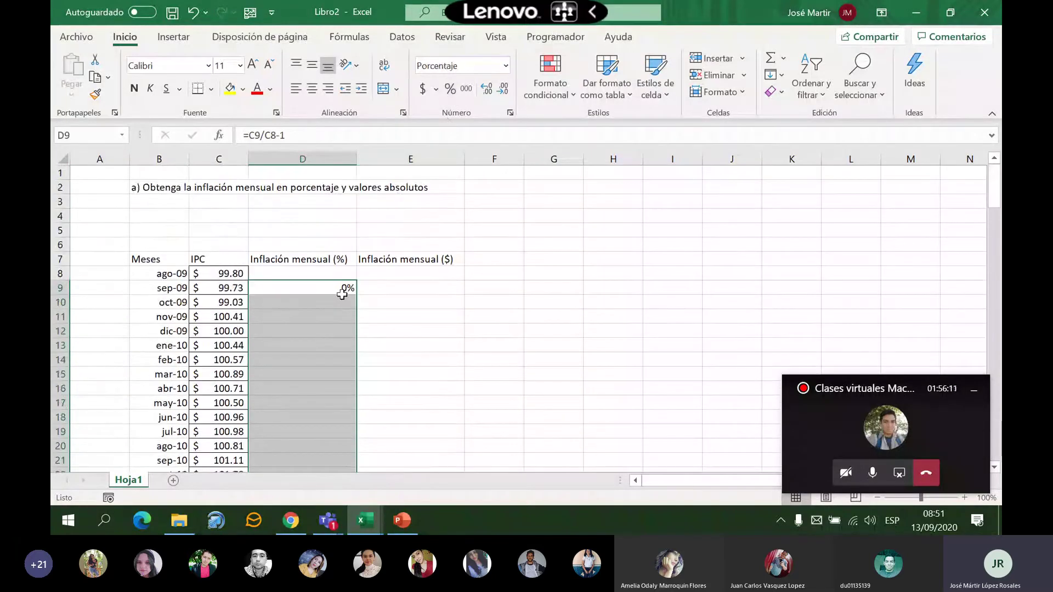
pyautogui.click(502, 89)
pyautogui.click(485, 90)
pyautogui.click(485, 90)
pyautogui.click(485, 89)
pyautogui.click(485, 90)
pyautogui.click(485, 90)
pyautogui.click(485, 90)
pyautogui.click(485, 90)
pyautogui.click(485, 90)
pyautogui.doubleClick(503, 90)
pyautogui.doubleClick(503, 91)
pyautogui.tripleClick(503, 90)
pyautogui.tripleClick(504, 91)
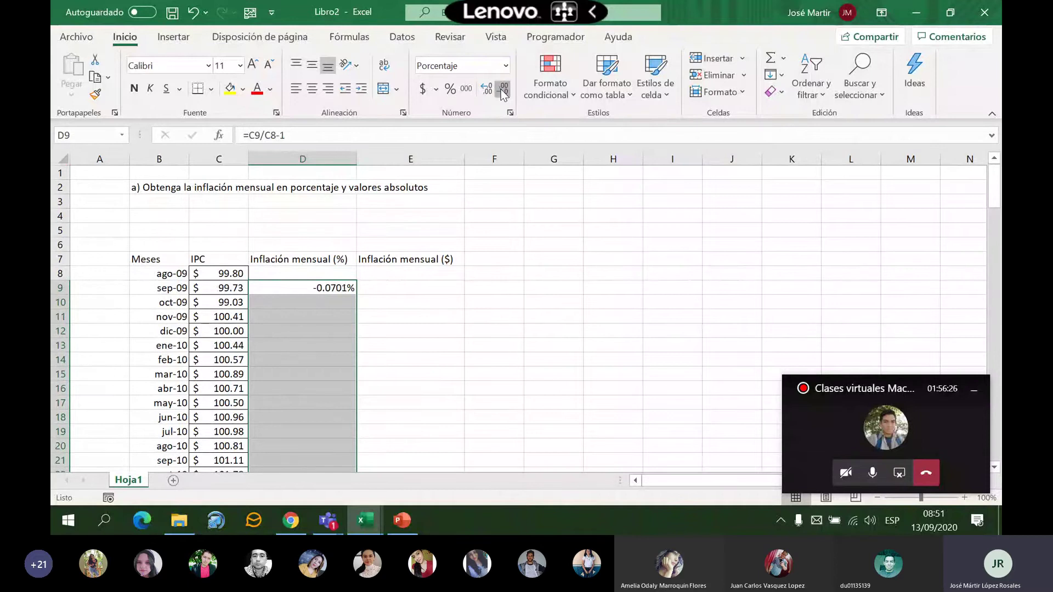
pyautogui.doubleClick(503, 91)
pyautogui.click(404, 300)
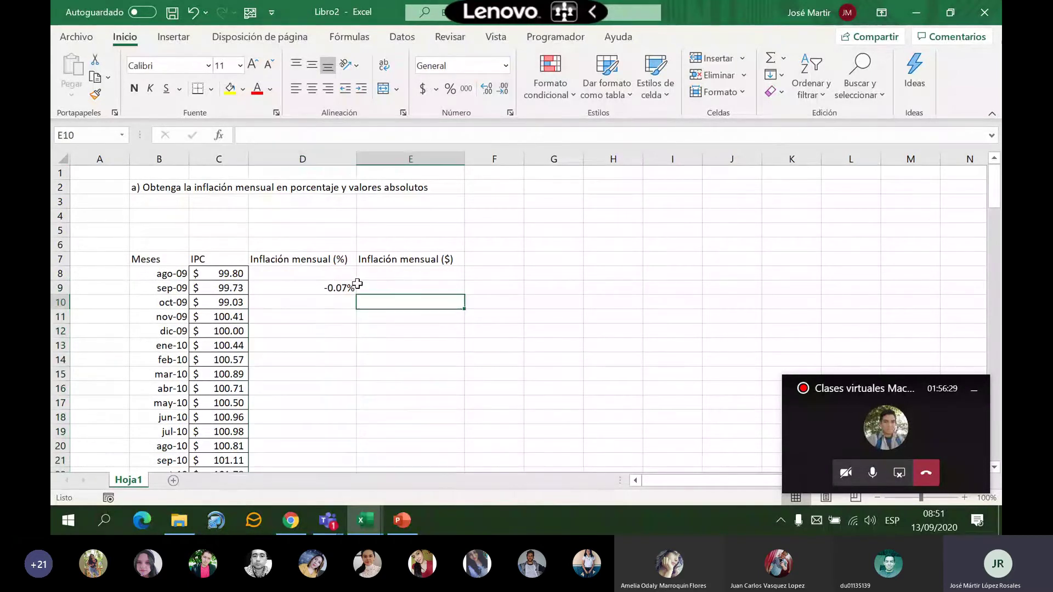
# Extend the percentage in D9 to fifteen decimals
pyautogui.click(366, 289)
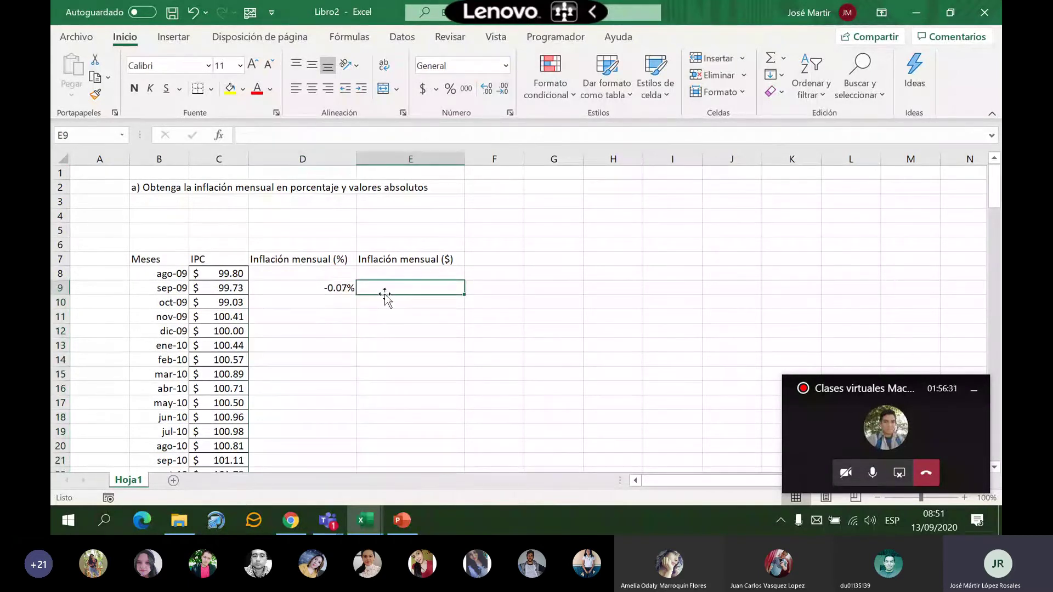
pyautogui.click(316, 295)
pyautogui.click(486, 89)
pyautogui.click(487, 89)
pyautogui.click(486, 89)
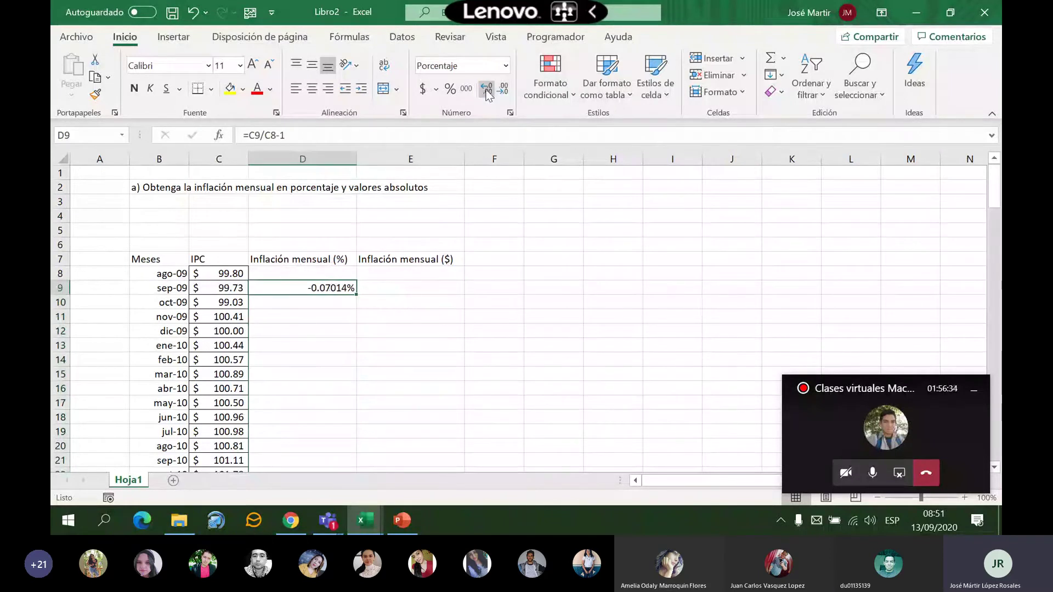
pyautogui.click(487, 89)
pyautogui.click(487, 90)
pyautogui.click(487, 89)
pyautogui.click(487, 89)
pyautogui.click(486, 89)
pyautogui.click(486, 90)
pyautogui.click(487, 90)
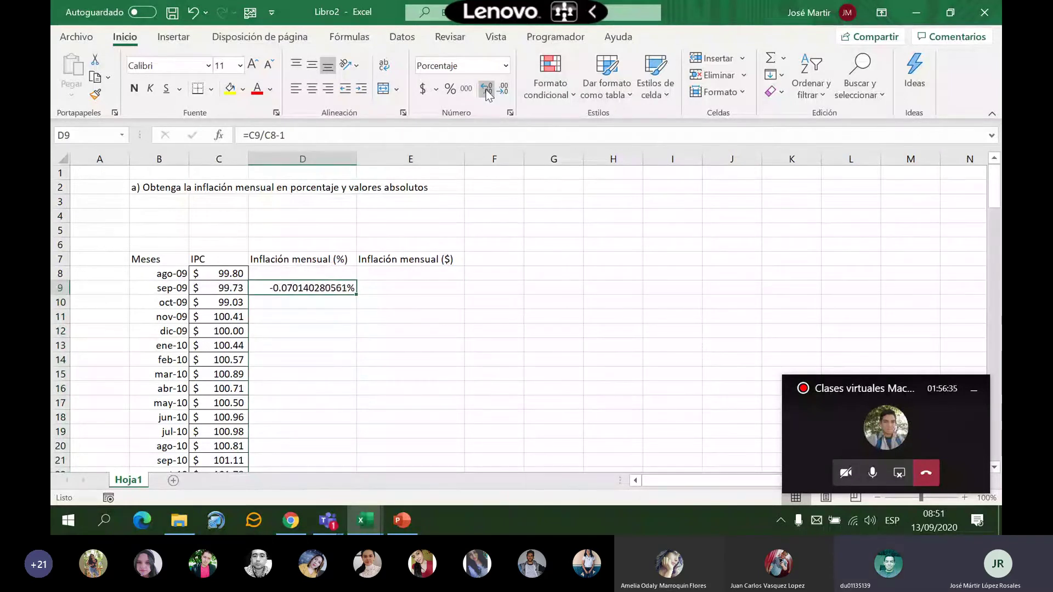
pyautogui.click(486, 89)
pyautogui.click(486, 88)
pyautogui.click(487, 89)
pyautogui.click(487, 89)
pyautogui.click(503, 89)
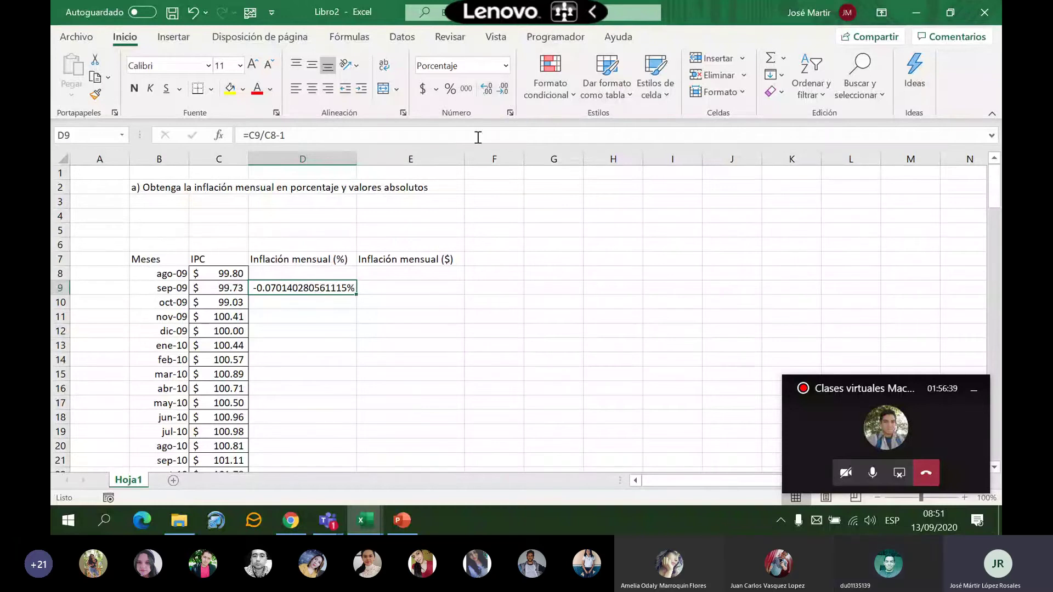
pyautogui.click(411, 302)
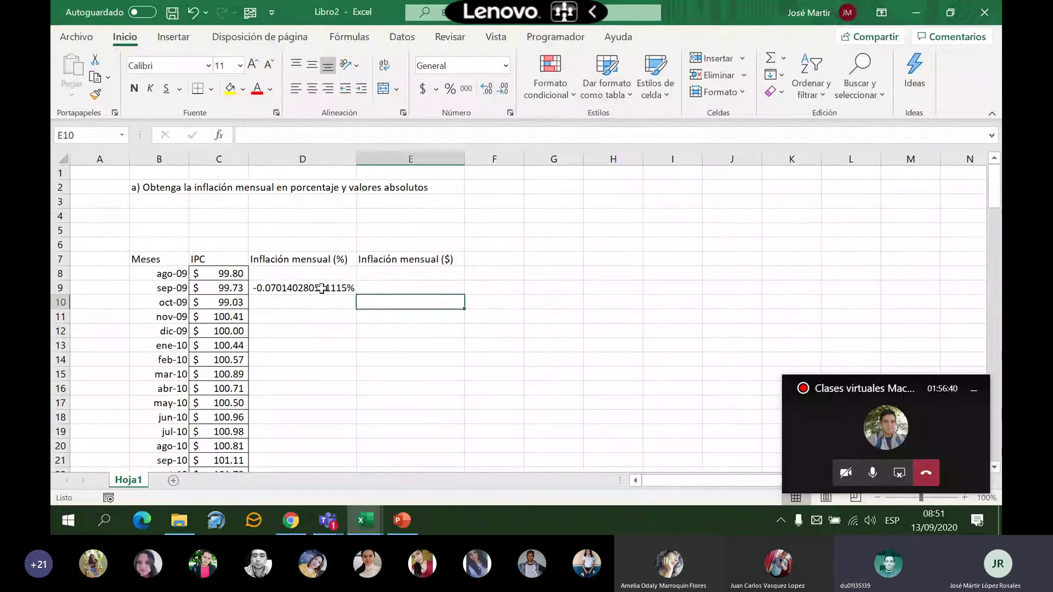
# Fill the percentage inflation formula from D9 down to D140 and show the results with two decimals
pyautogui.click(326, 288)
pyautogui.moveTo(357, 293); pyautogui.dragTo(357, 455)
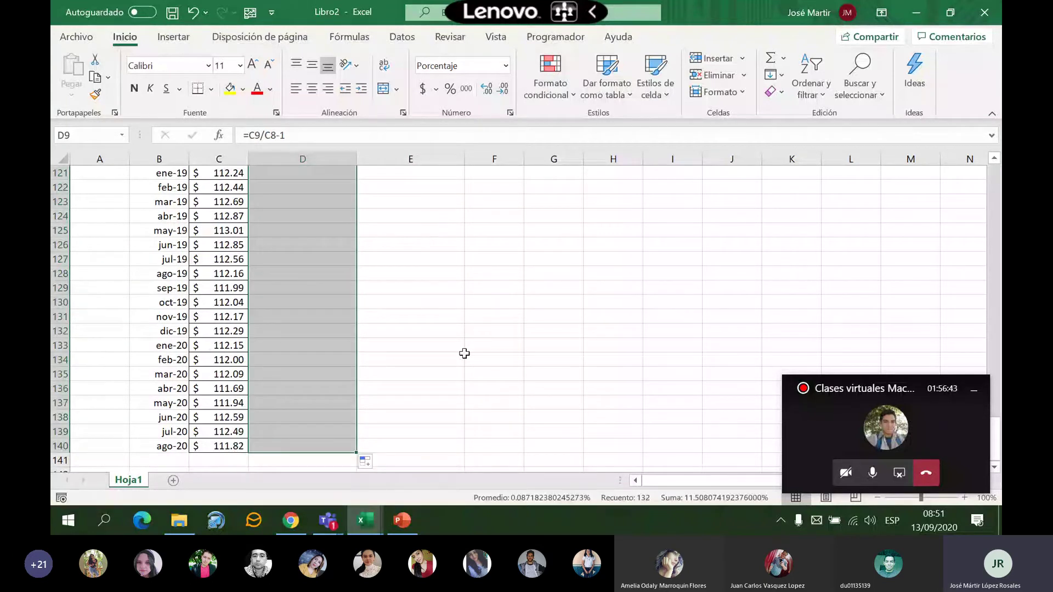
pyautogui.scroll(20, 465, 353)
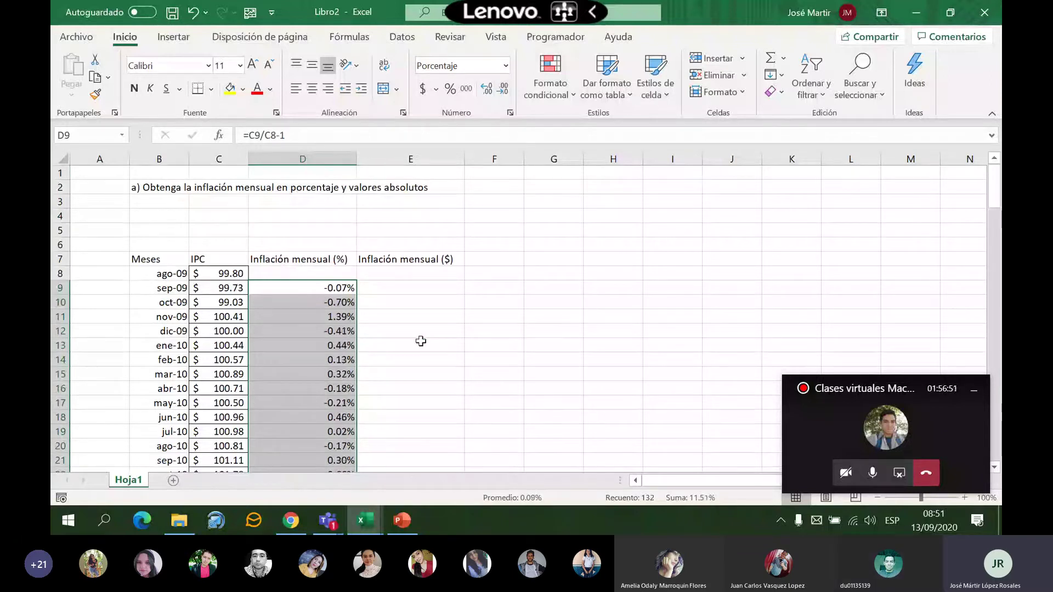
pyautogui.click(332, 344)
pyautogui.click(325, 319)
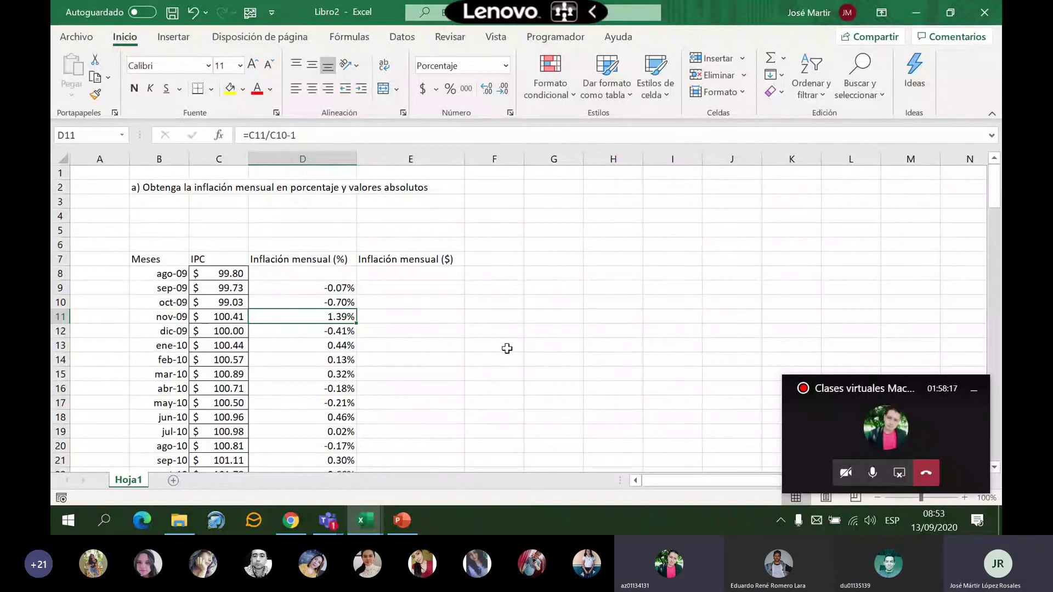
pyautogui.click(409, 345)
pyautogui.click(411, 418)
pyautogui.click(411, 360)
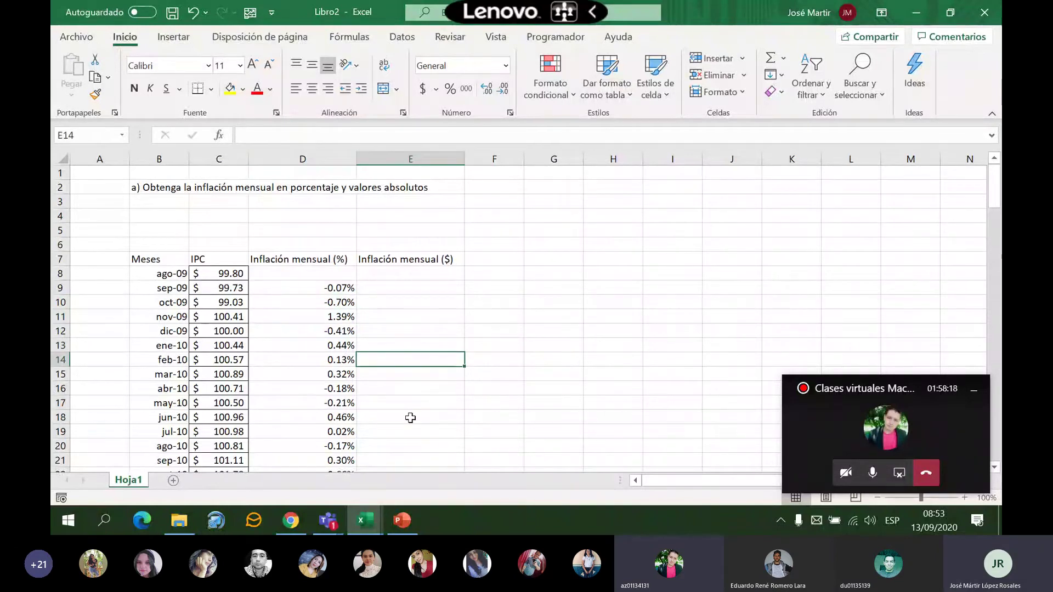
pyautogui.click(410, 418)
pyautogui.click(425, 316)
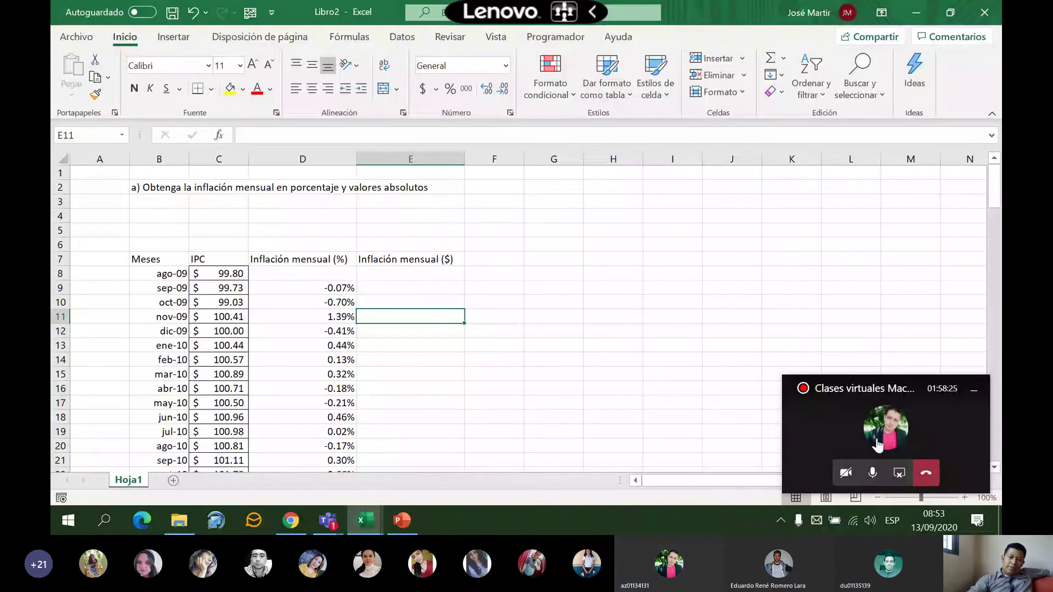
# Turn on the camera in the Teams call and bring up the full meeting window
pyautogui.click(846, 473)
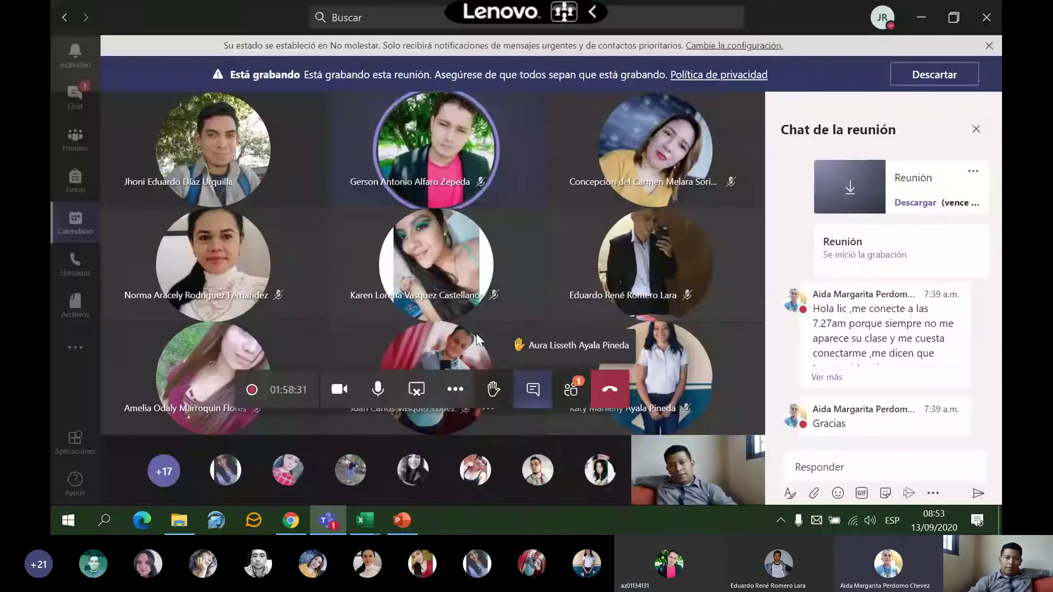
pyautogui.click(790, 490)
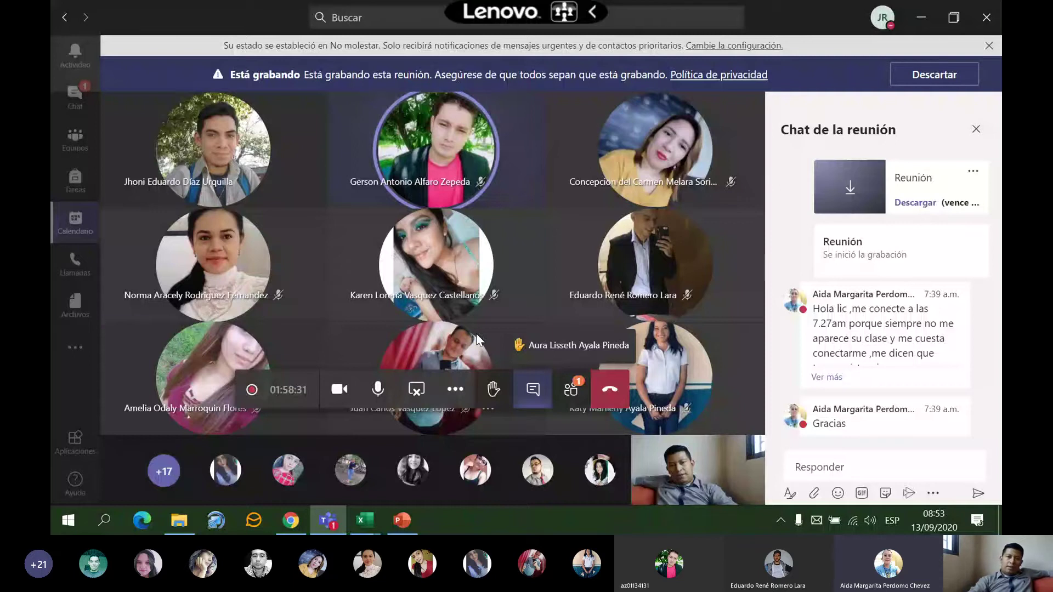
pyautogui.click(519, 343)
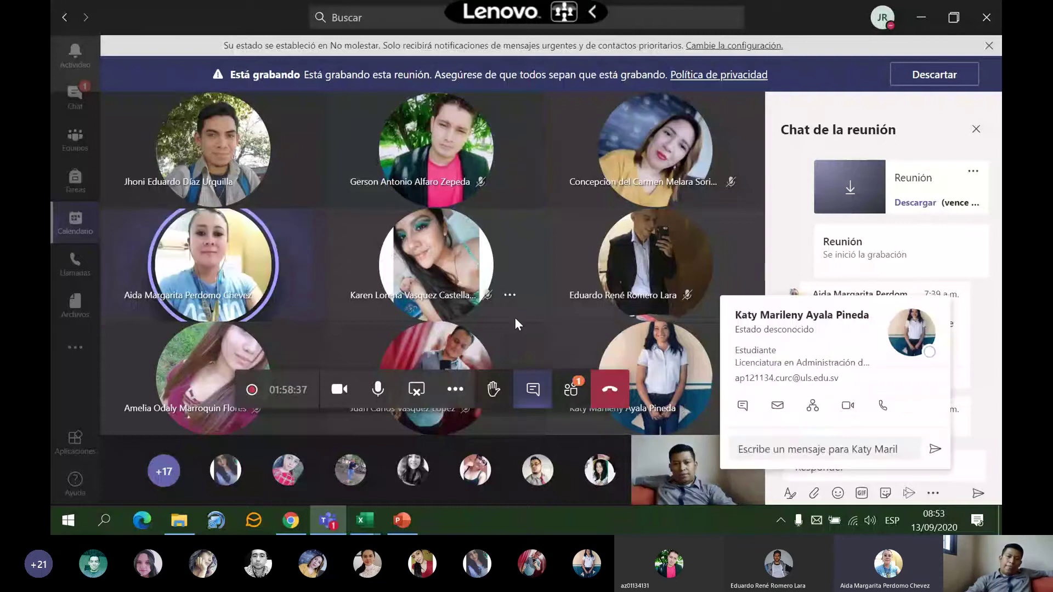
# Switch from the Teams meeting to the ASISTENCIA CABAÑAS workbook in Excel and bring up the Libro2 workbook
pyautogui.click(513, 317)
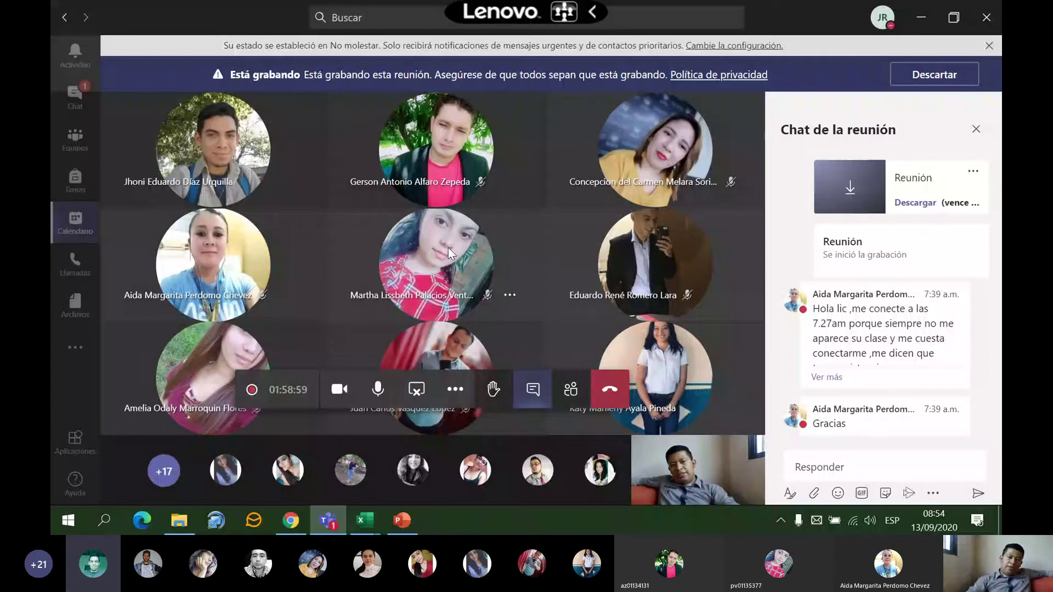
pyautogui.hotkey('alt', 'Tab')
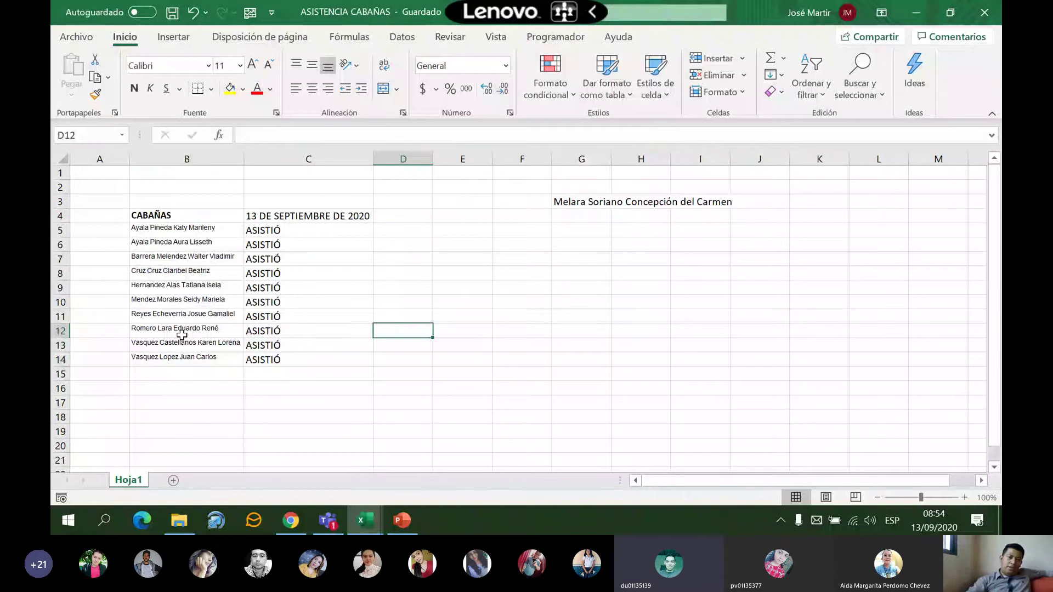
pyautogui.press('Up')
pyautogui.press('Up')
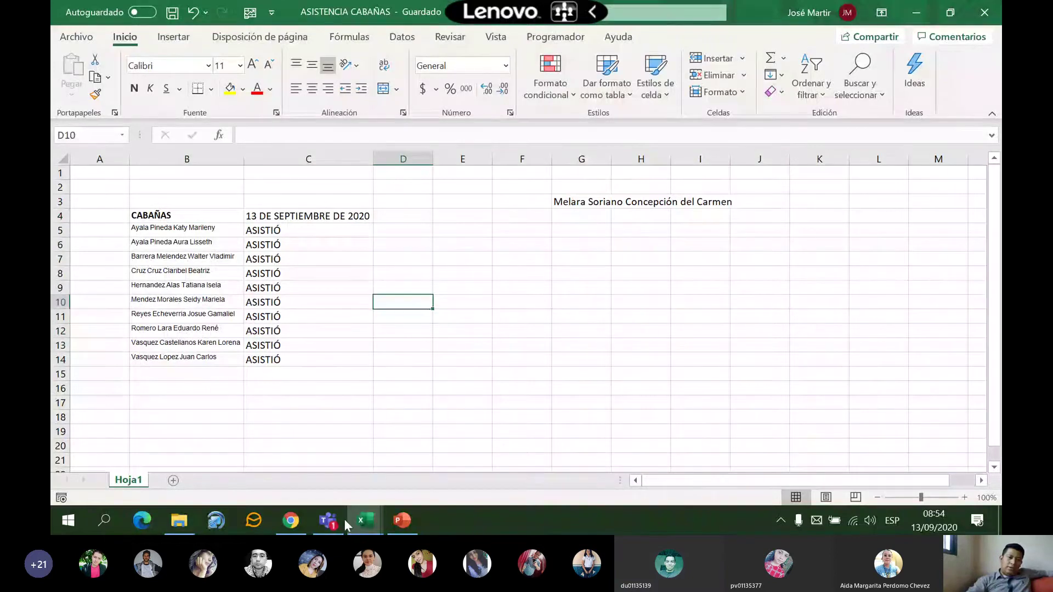
pyautogui.click(364, 520)
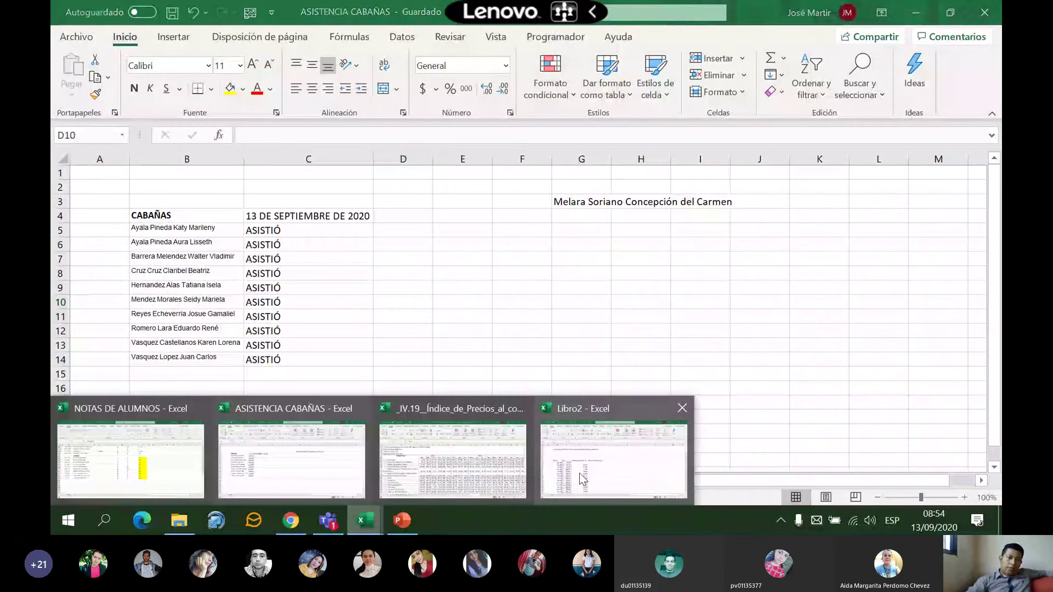
pyautogui.click(579, 473)
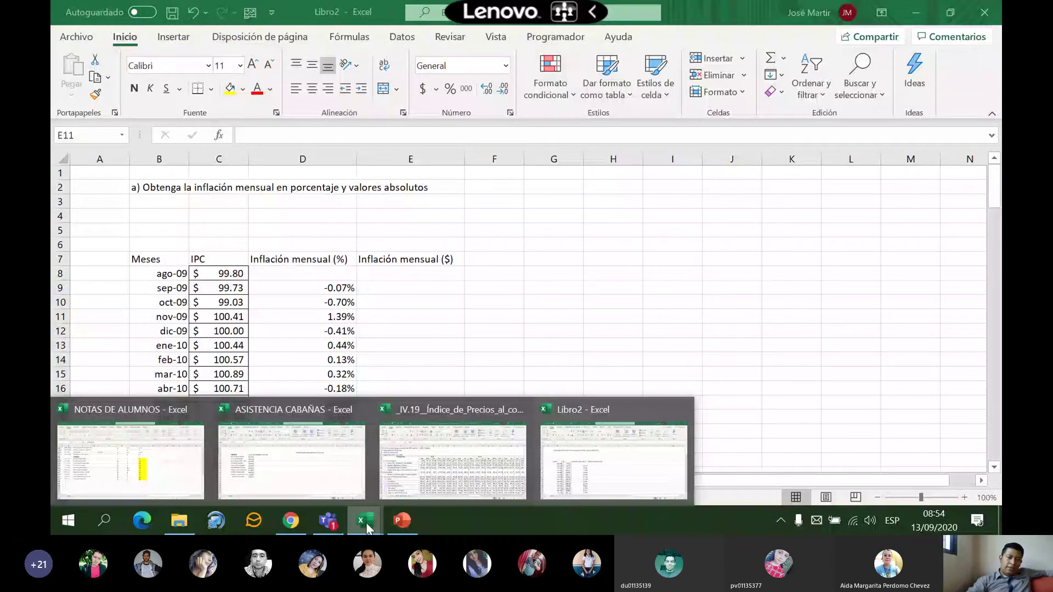
# Copy the student names from the NOTAS DE ALUMNOS workbook and paste them into ASISTENCIA CABAÑAS below the Cabañas list, starting at row 17
pyautogui.click(130, 461)
pyautogui.rightClick(293, 262)
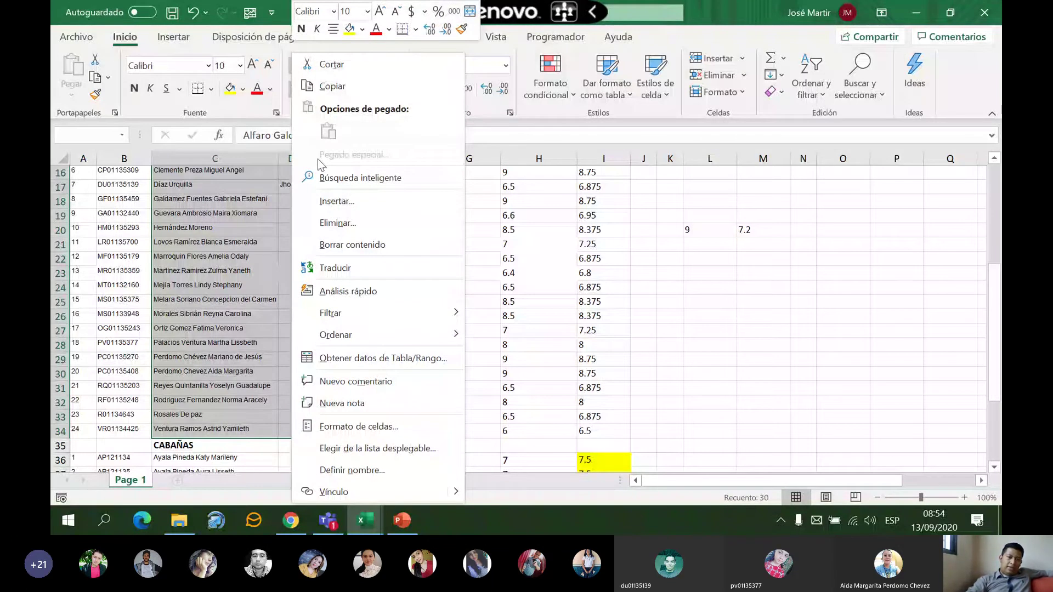
pyautogui.hotkey('alt', 'Tab')
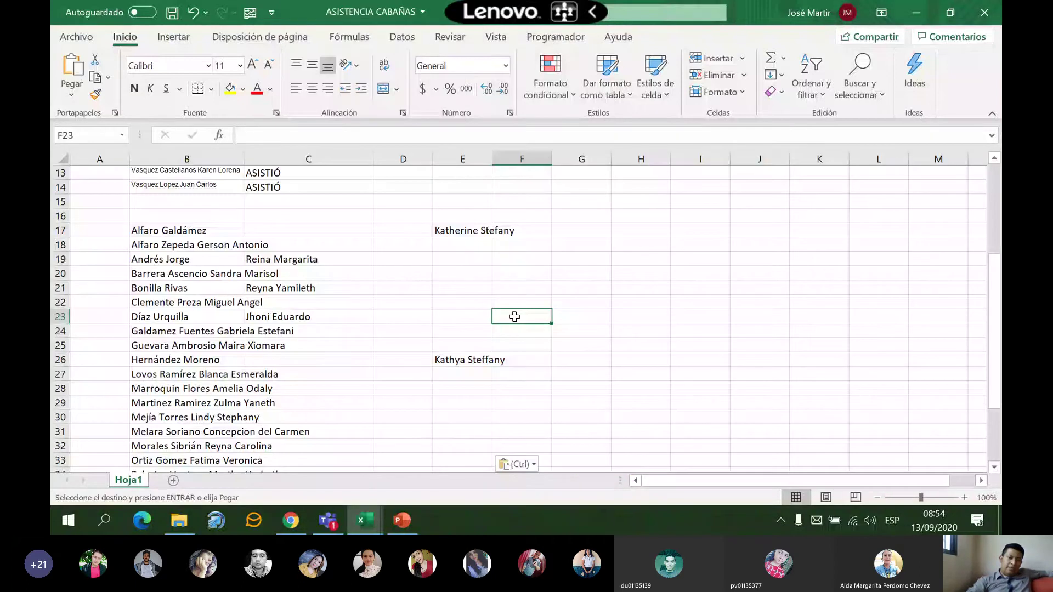
pyautogui.scroll(4, 179, 233)
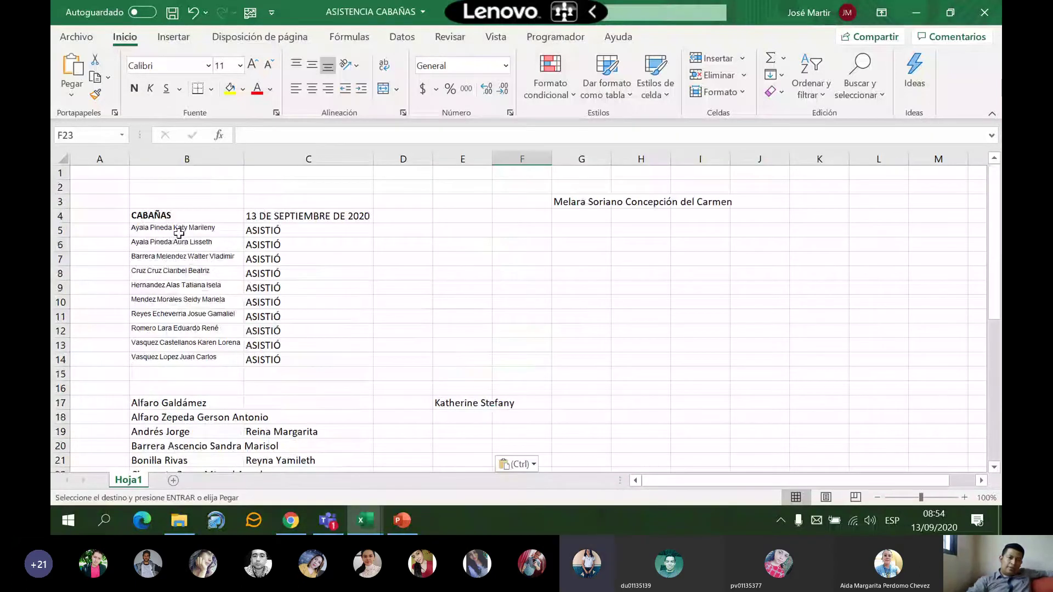
# Fill cells D4 and D5 beside the Cabañas attendance list with yellow and enter "Problemas" in both
pyautogui.click(179, 233)
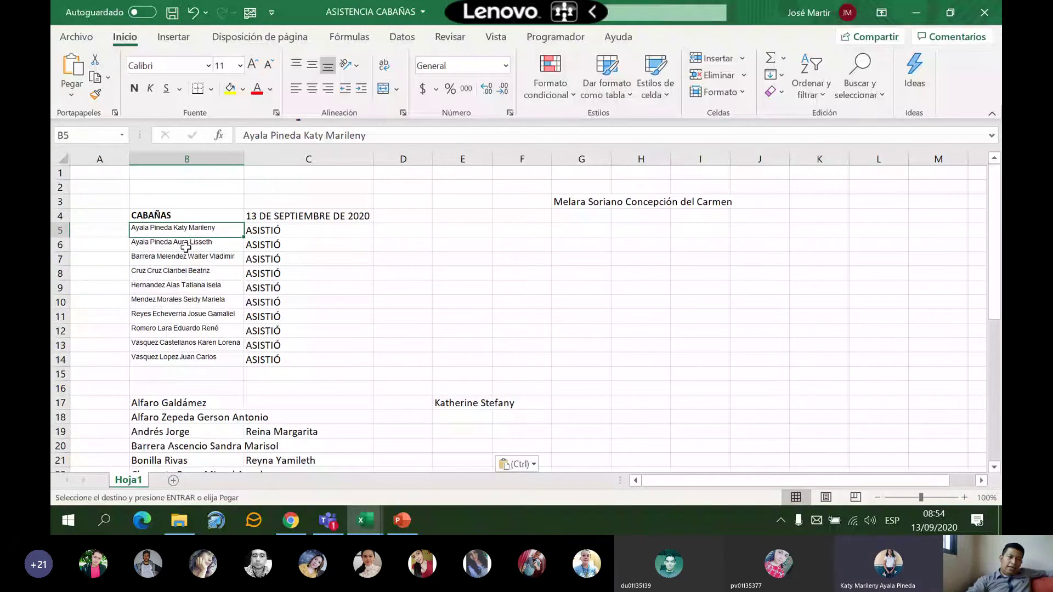
pyautogui.moveTo(186, 247); pyautogui.dragTo(208, 344)
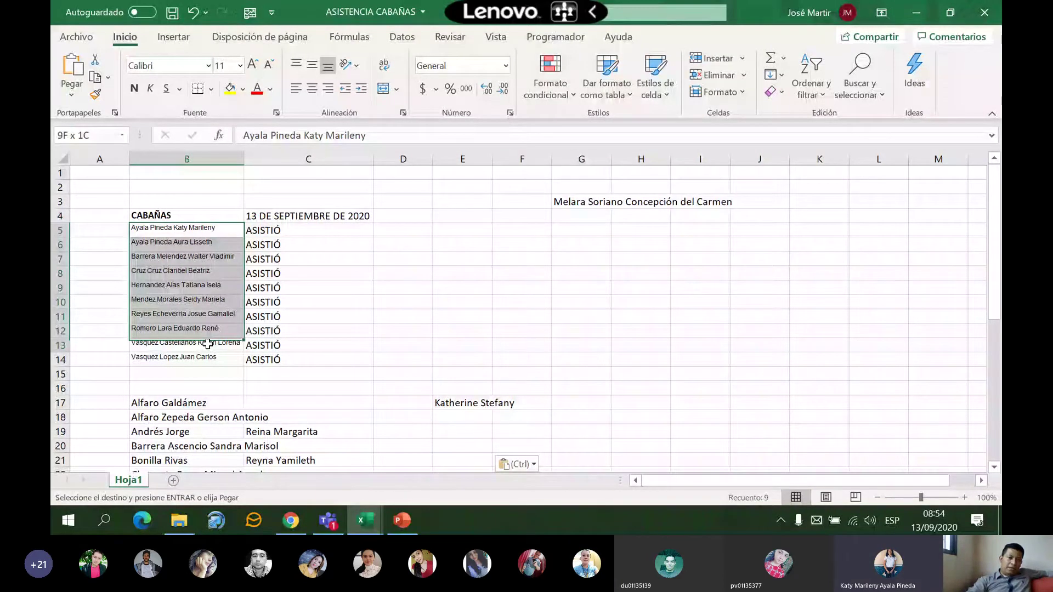
pyautogui.click(375, 245)
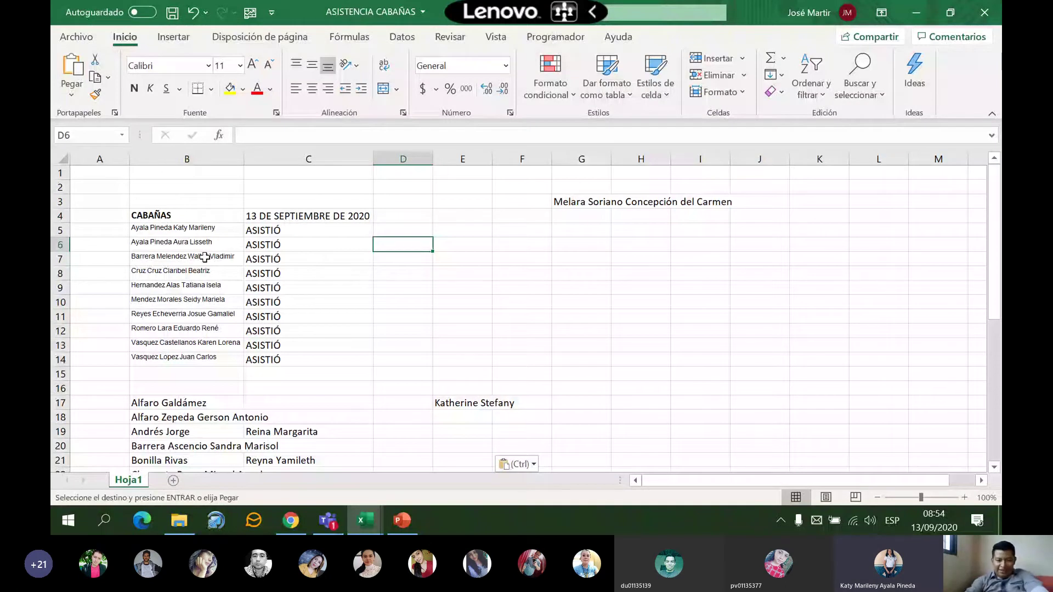
pyautogui.click(403, 230)
pyautogui.press('Return')
pyautogui.click(407, 215)
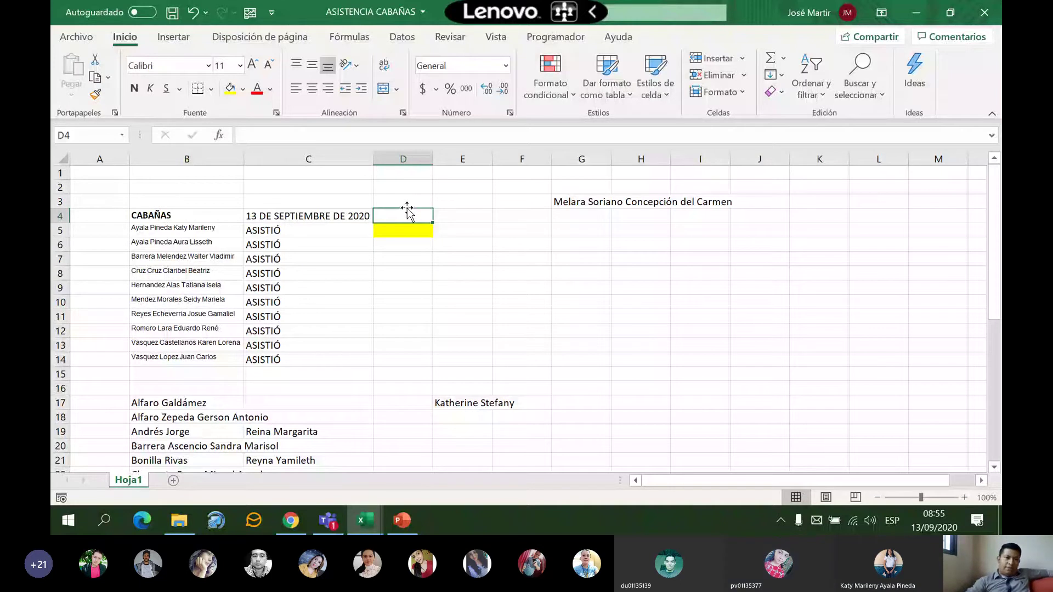
pyautogui.write('Problemas Problemas')
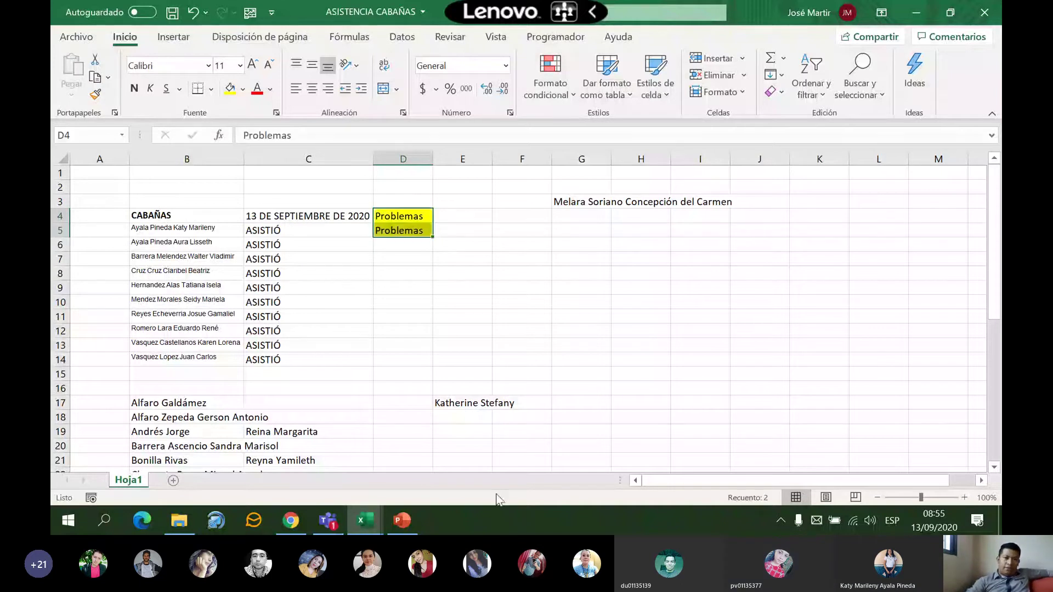
# Switch to the Teams meeting, mute the microphone, turn off the camera and return to the attendance workbook
pyautogui.click(327, 521)
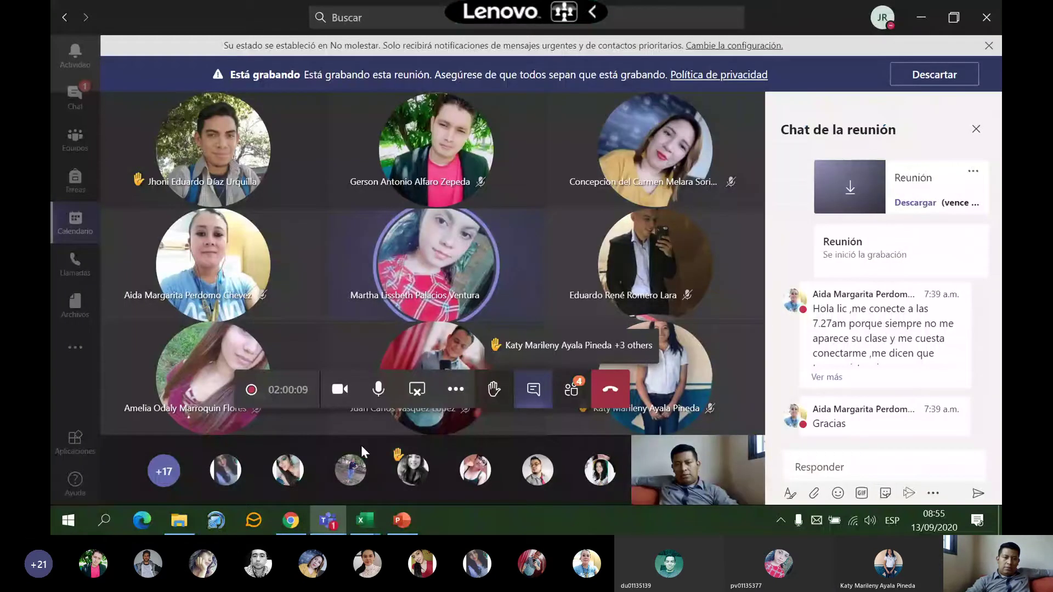
pyautogui.click(378, 390)
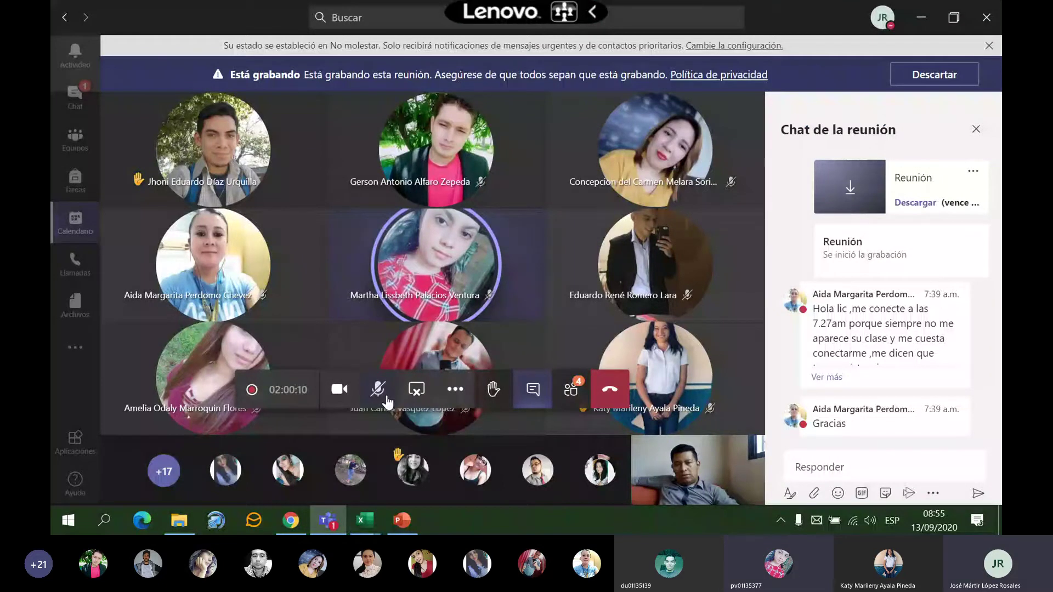
pyautogui.hotkey('ctrl', 'shift', 'o')
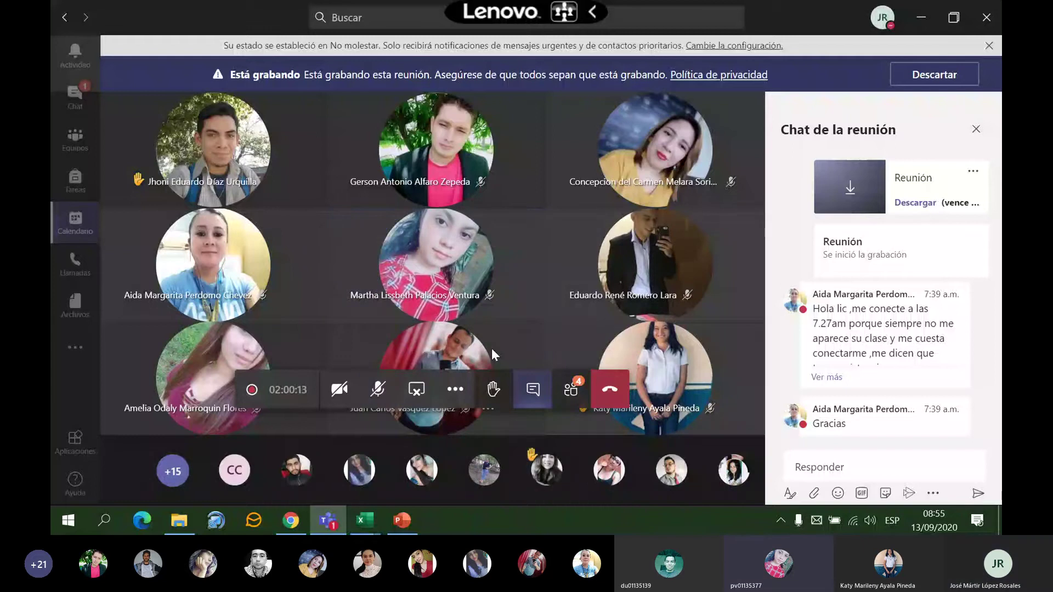
pyautogui.click(922, 17)
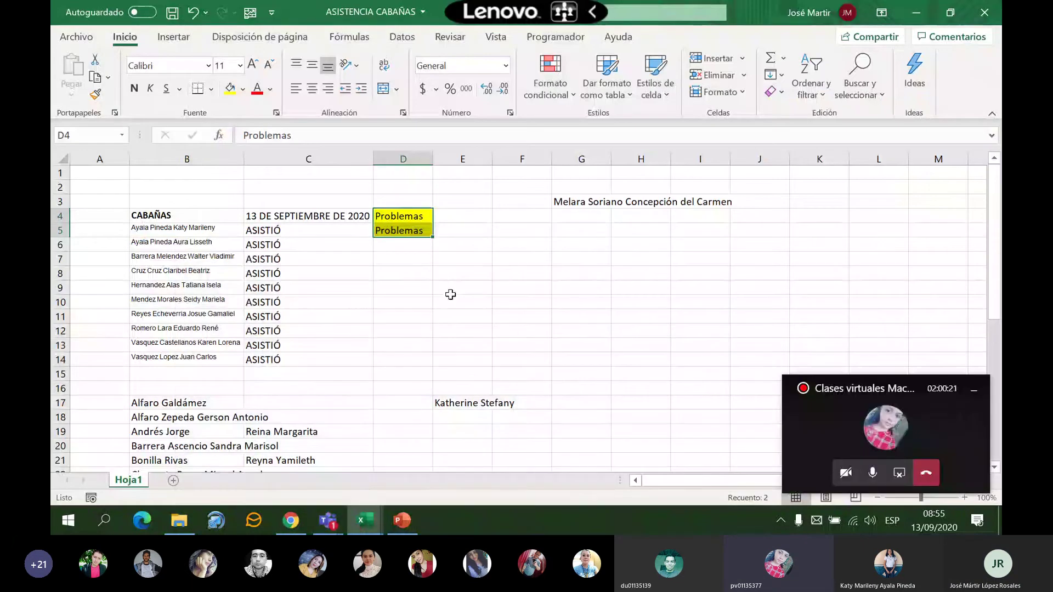
# Fill cell F34 in the pasted student list with yellow and enter "Problemas" in it
pyautogui.click(461, 273)
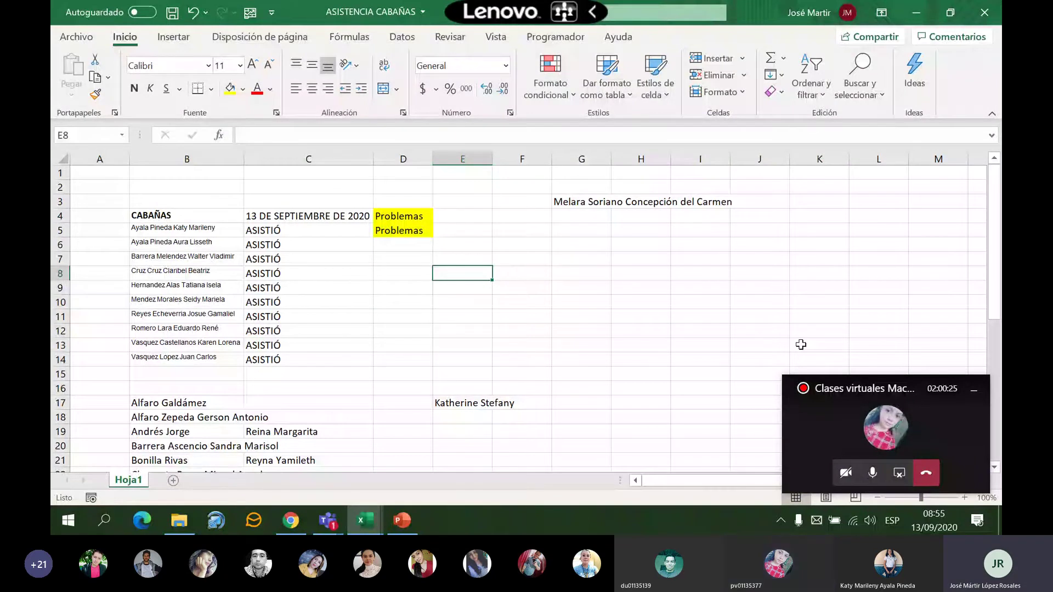
pyautogui.click(186, 345)
pyautogui.scroll(-5, 376, 334)
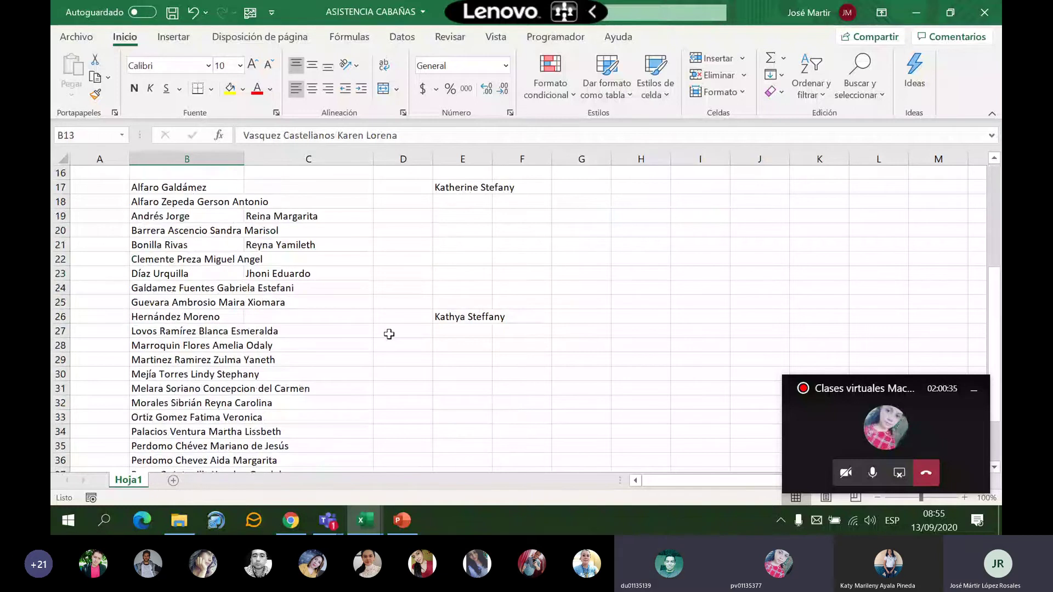
pyautogui.scroll(-2, 389, 334)
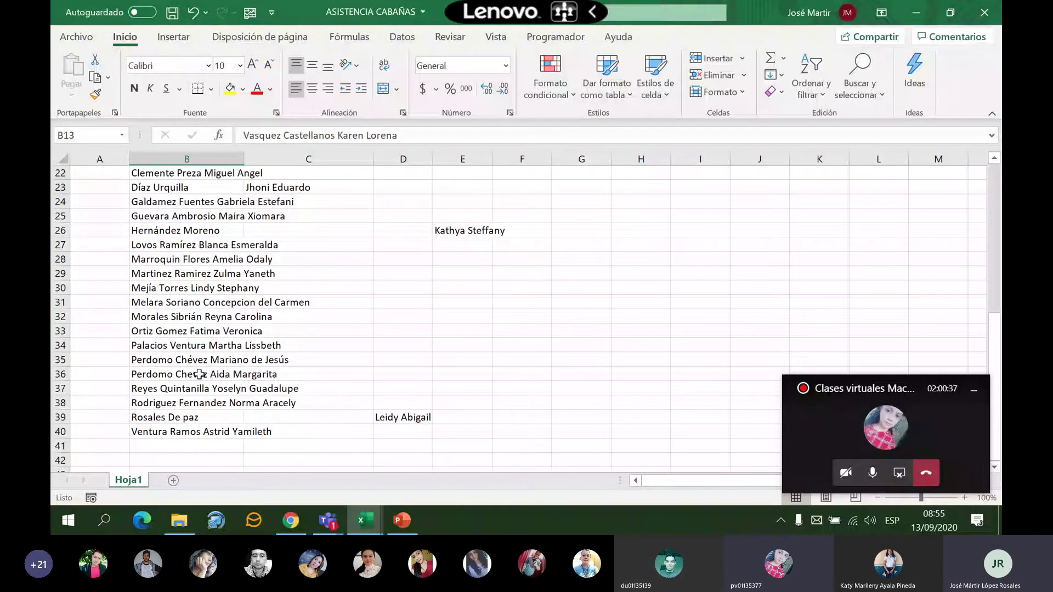
pyautogui.click(466, 345)
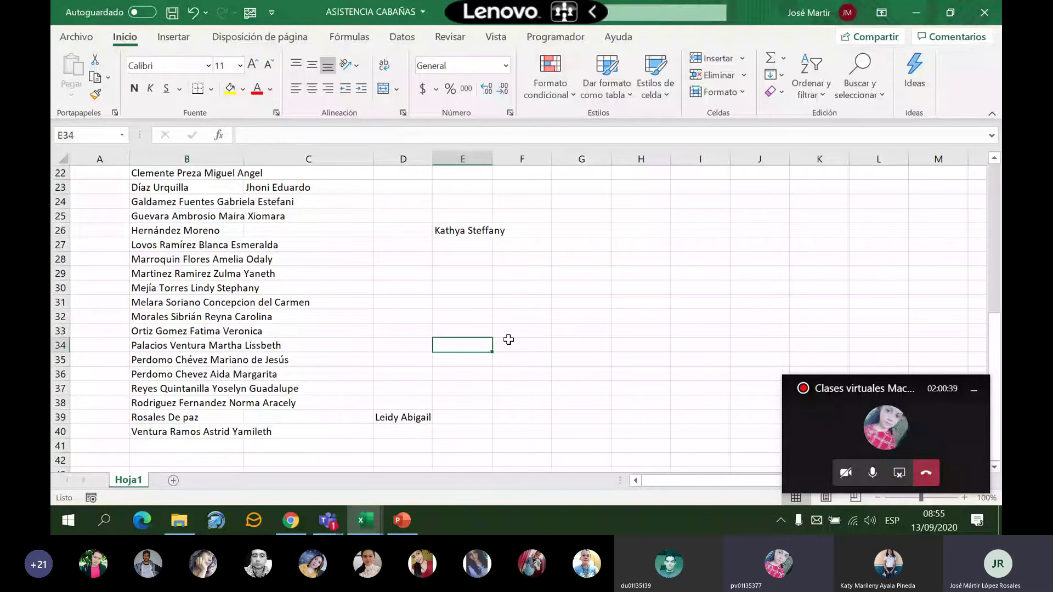
pyautogui.click(509, 339)
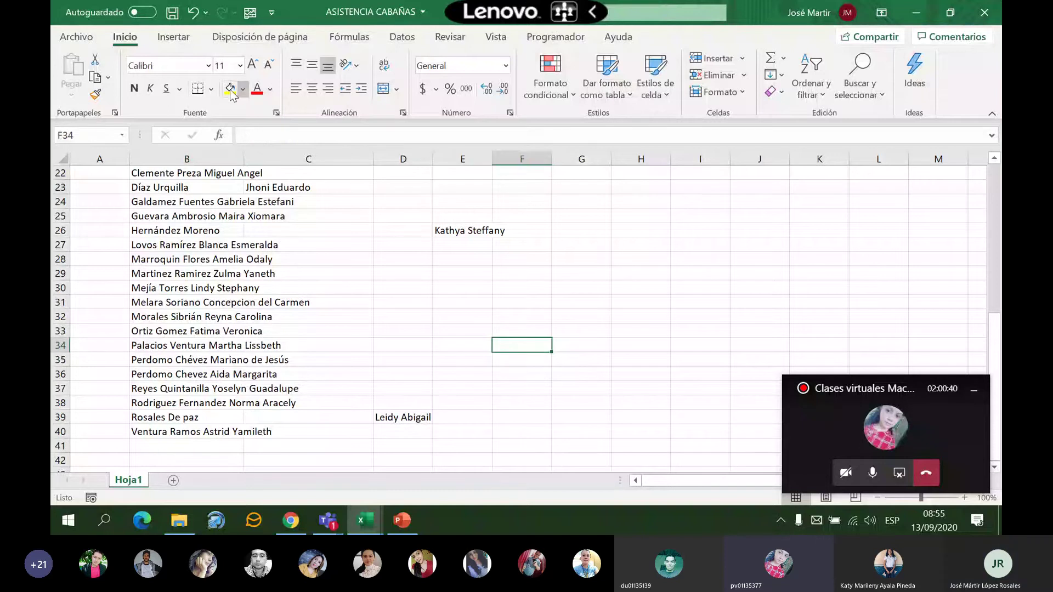
pyautogui.click(230, 90)
pyautogui.write('Problem')
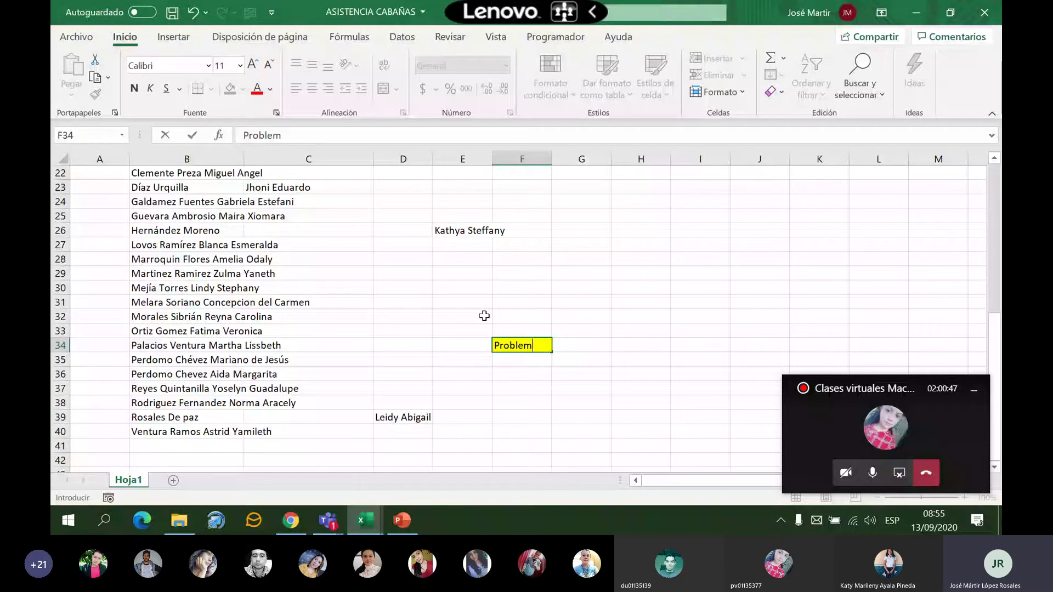
pyautogui.write('as')
pyautogui.click(521, 273)
pyautogui.scroll(-1, 493, 308)
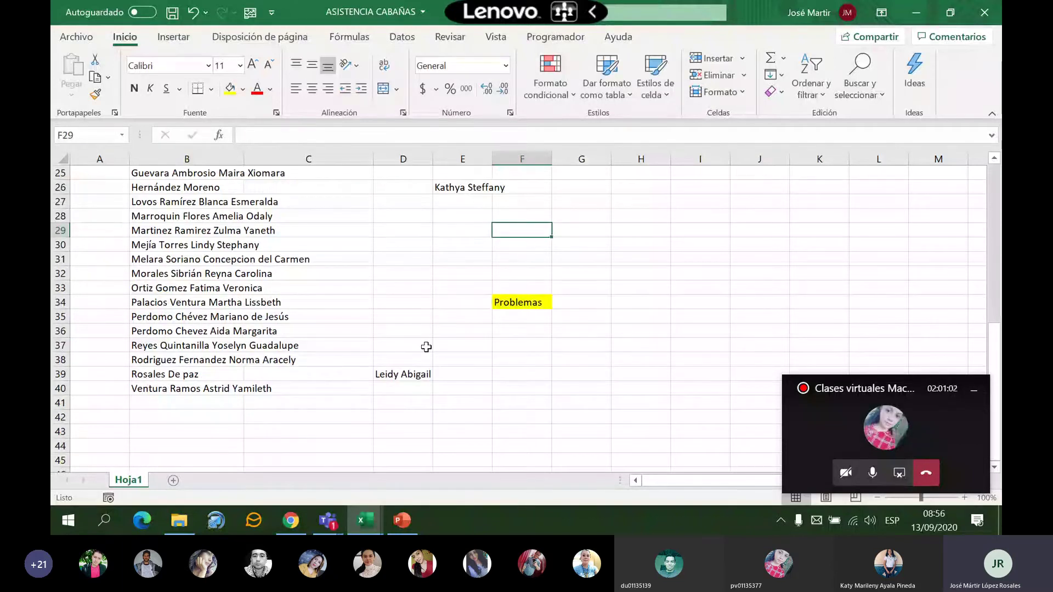
# Copy the yellow "Problemas" mark from F34 to F18 in the second student's row of the pasted list
pyautogui.scroll(2, 426, 347)
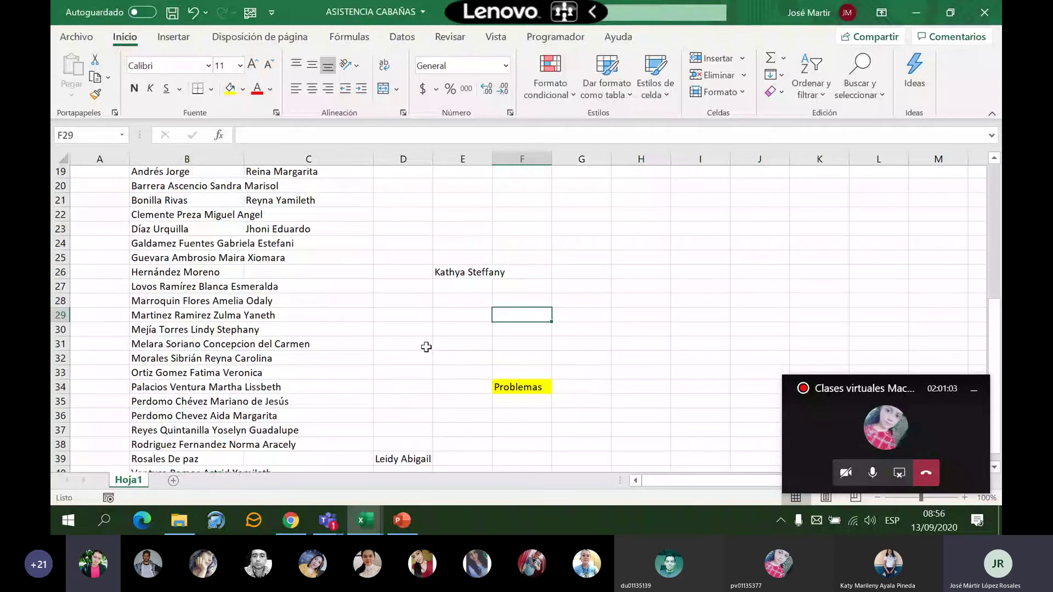
pyautogui.scroll(1, 426, 347)
pyautogui.click(522, 201)
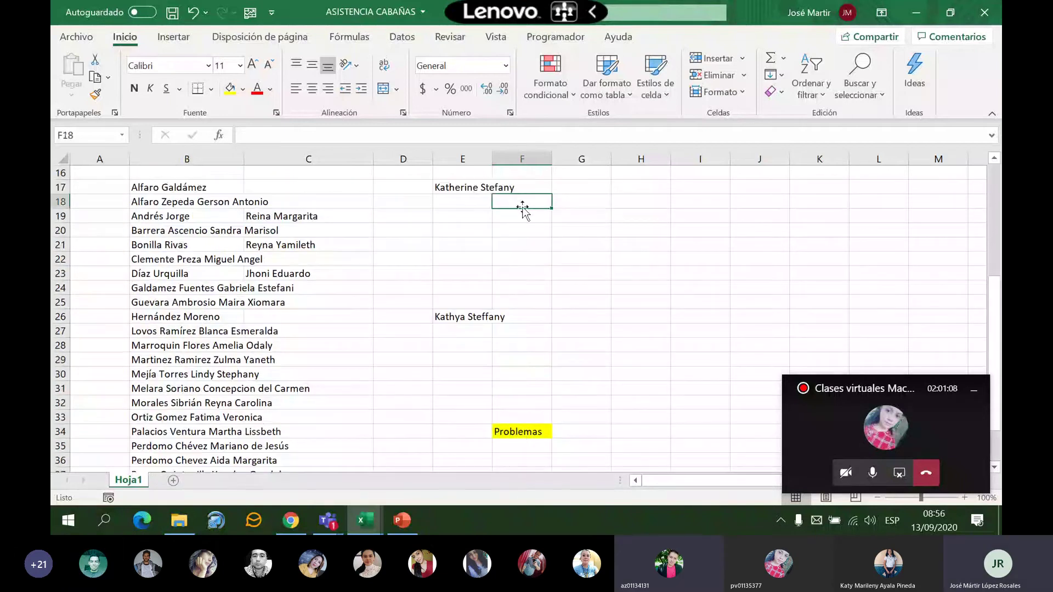
pyautogui.rightClick(521, 437)
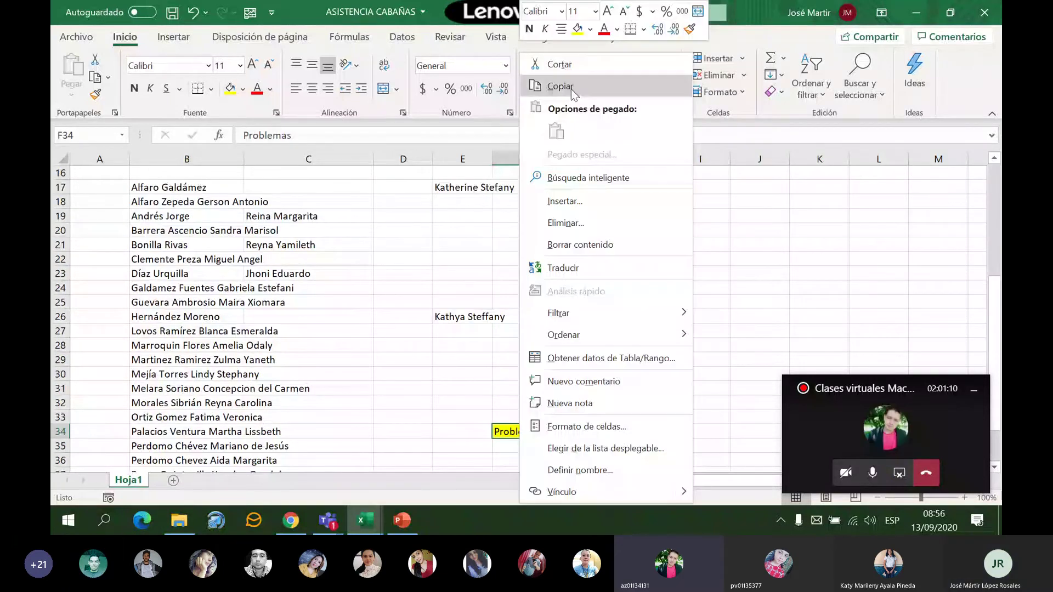
pyautogui.click(571, 89)
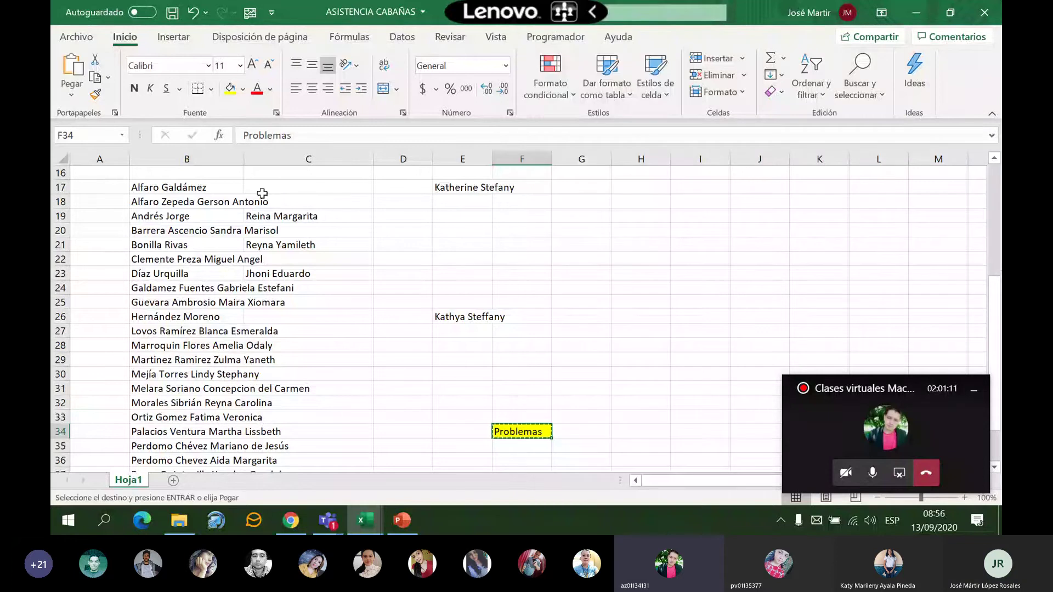
pyautogui.rightClick(516, 202)
pyautogui.click(544, 148)
pyautogui.click(527, 329)
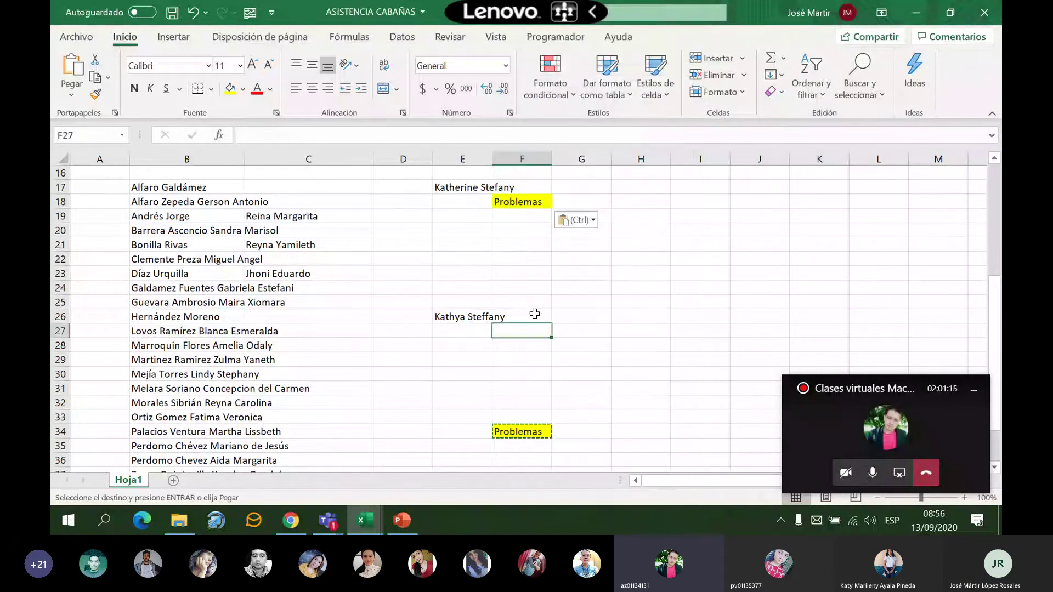
pyautogui.click(579, 314)
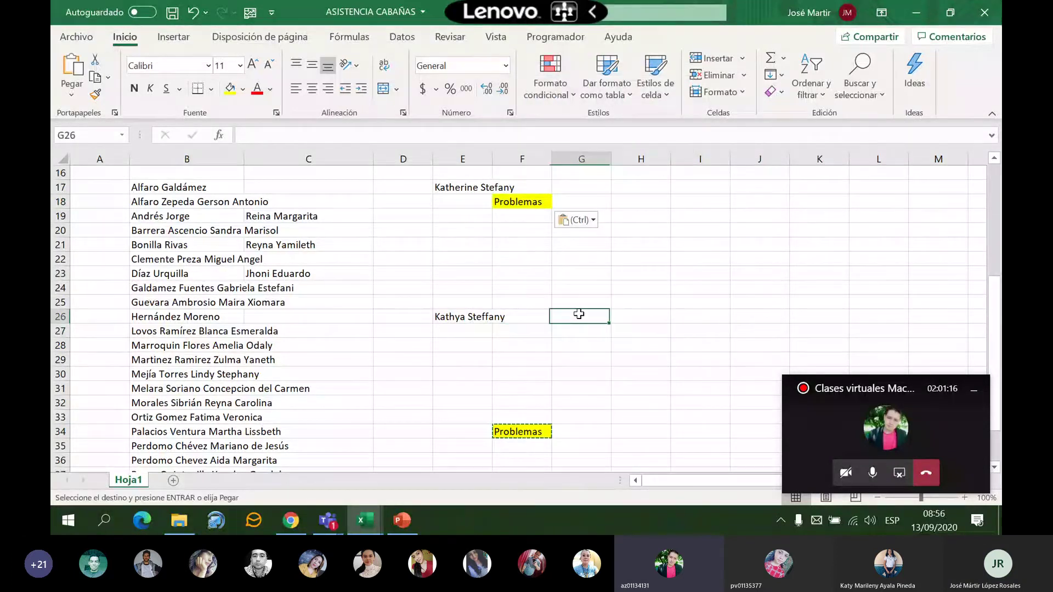
pyautogui.click(543, 319)
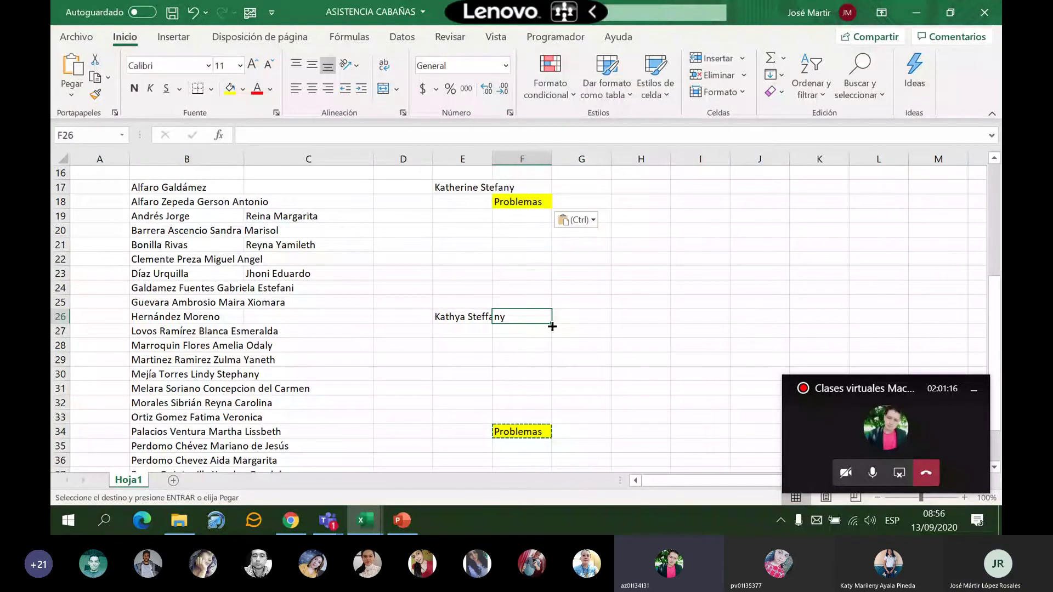
pyautogui.click(570, 315)
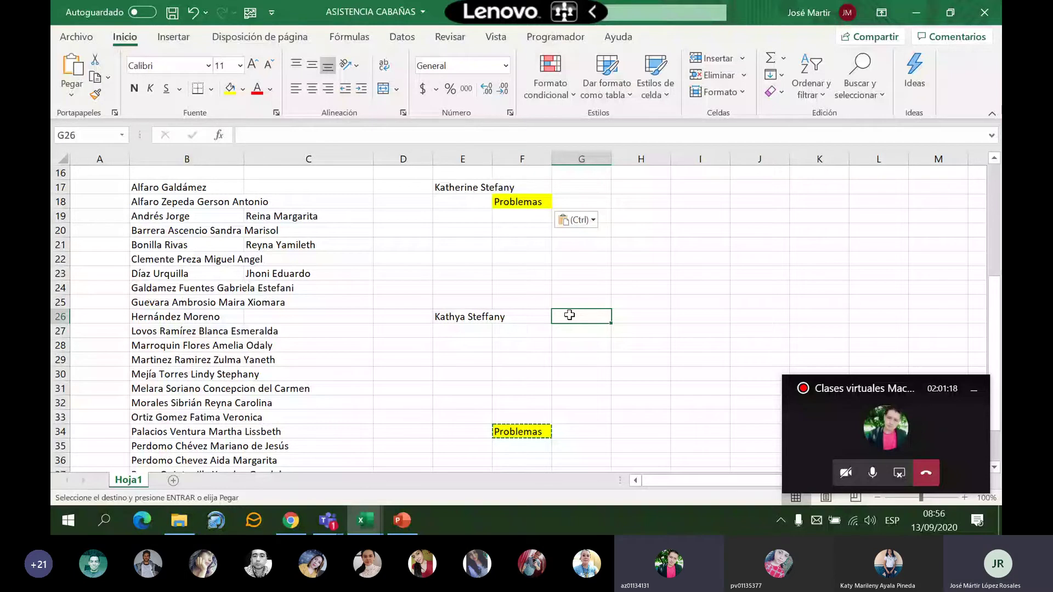
pyautogui.click(524, 318)
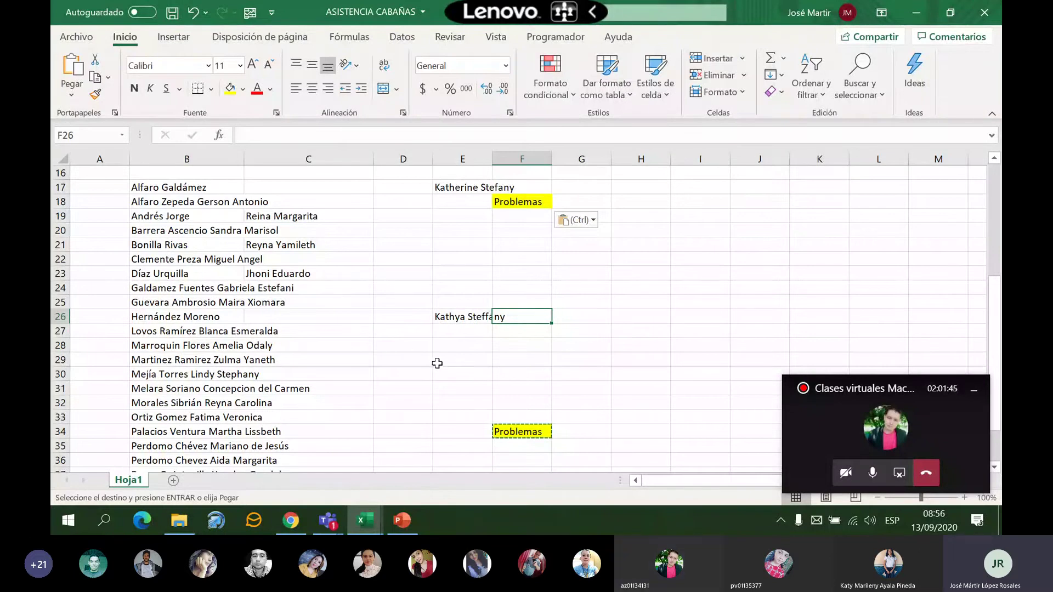
pyautogui.scroll(-1, 437, 363)
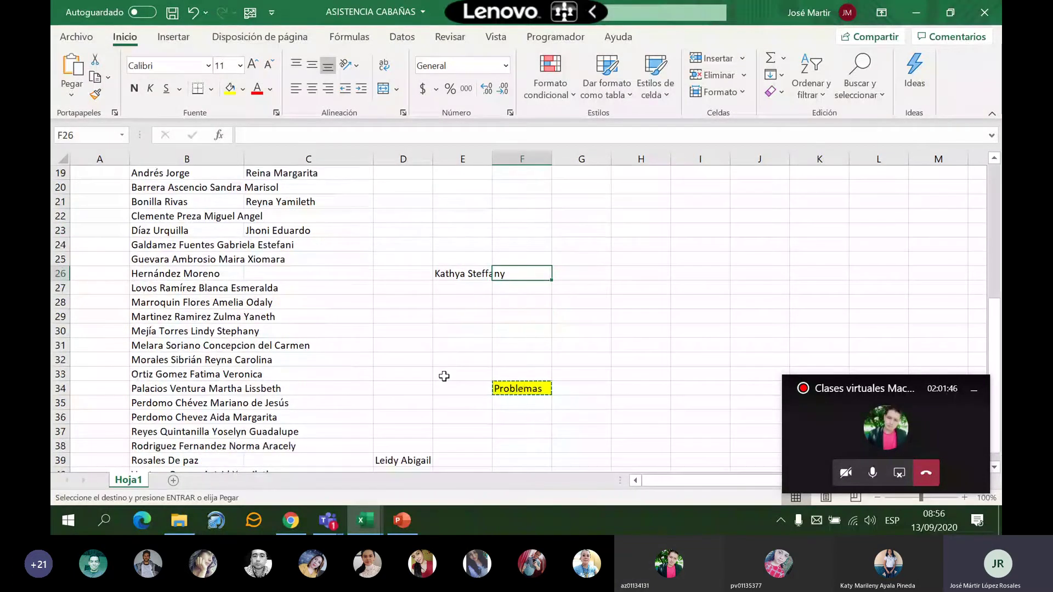
pyautogui.scroll(-1, 444, 379)
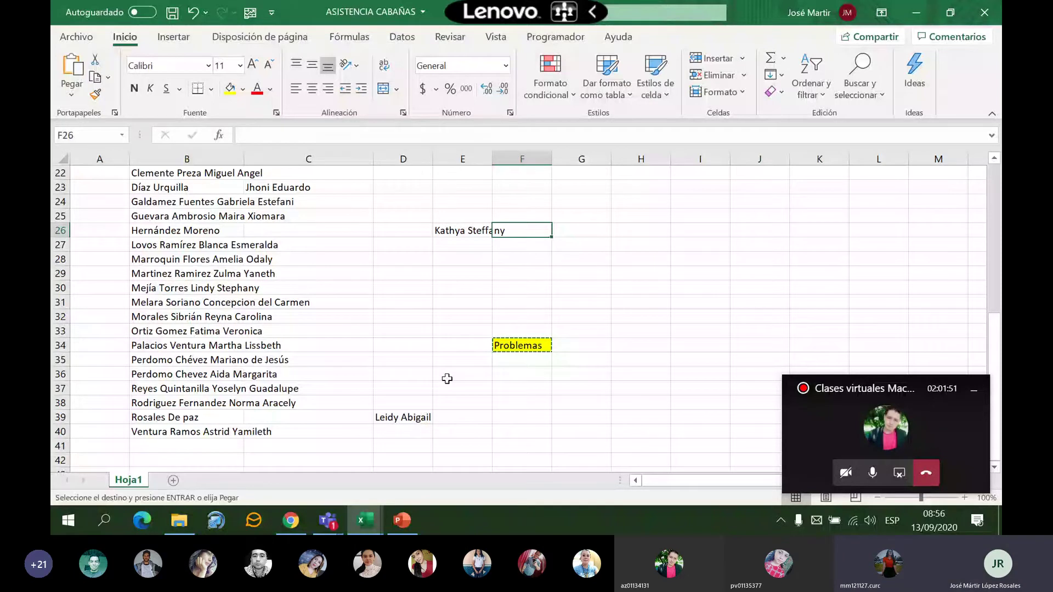
# Check in the Teams meeting which student is speaking and return to the attendance workbook
pyautogui.click(527, 347)
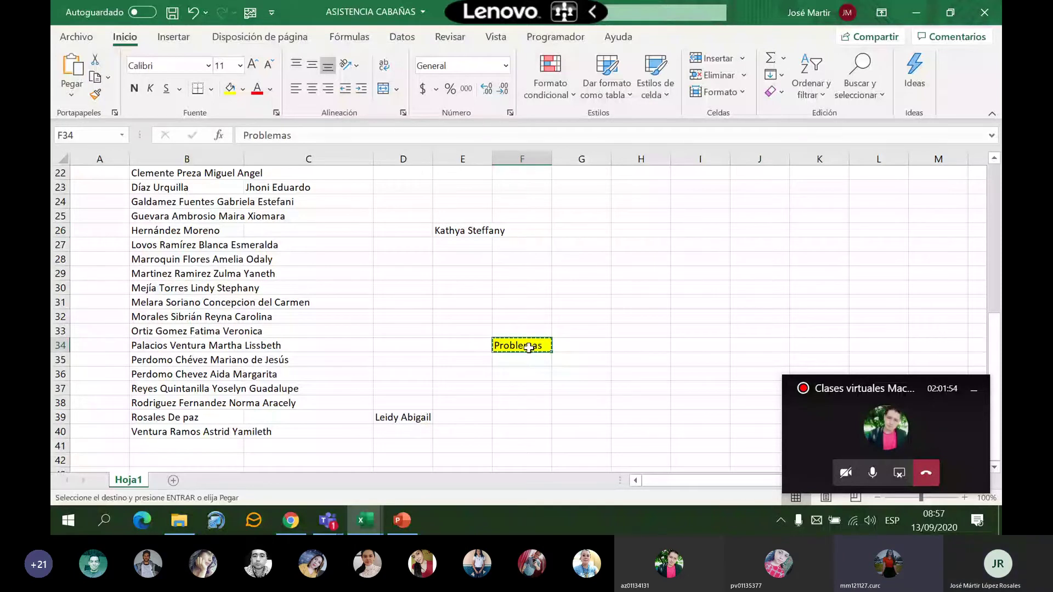
pyautogui.press('Down')
pyautogui.press('Down')
pyautogui.press('Down')
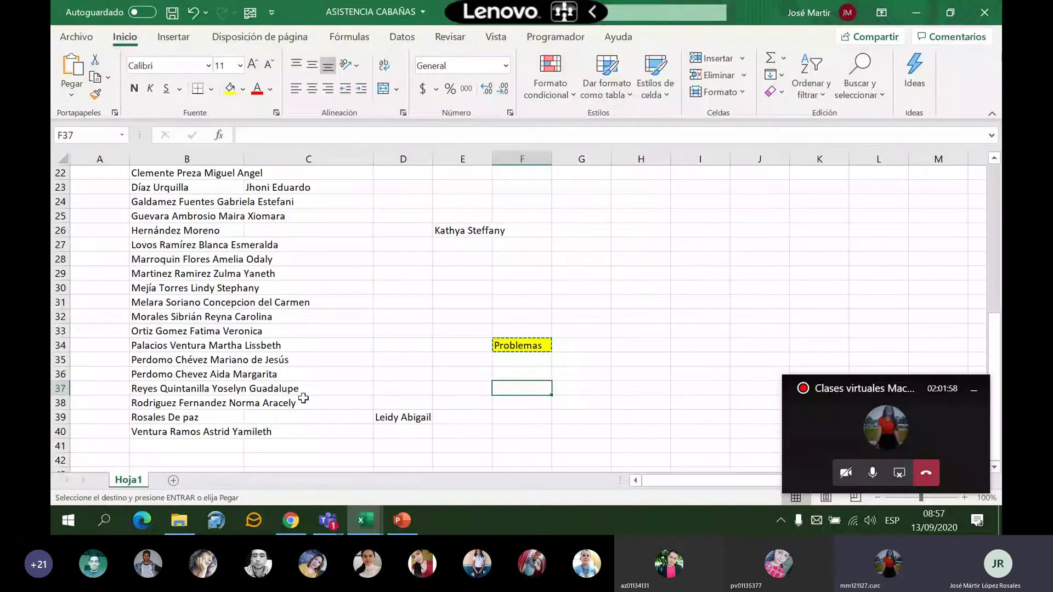
pyautogui.press('Down')
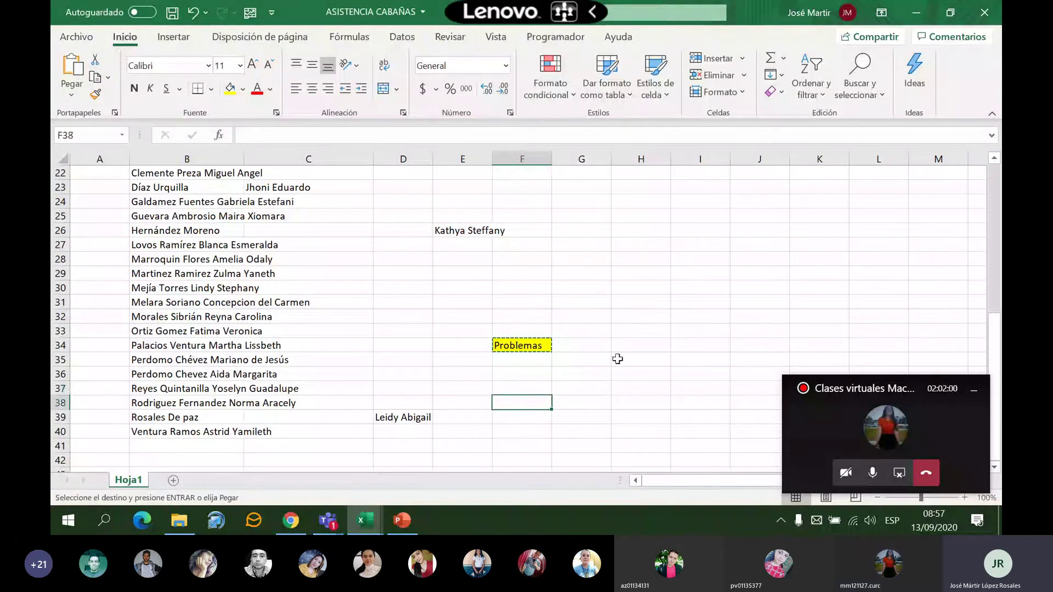
pyautogui.click(855, 435)
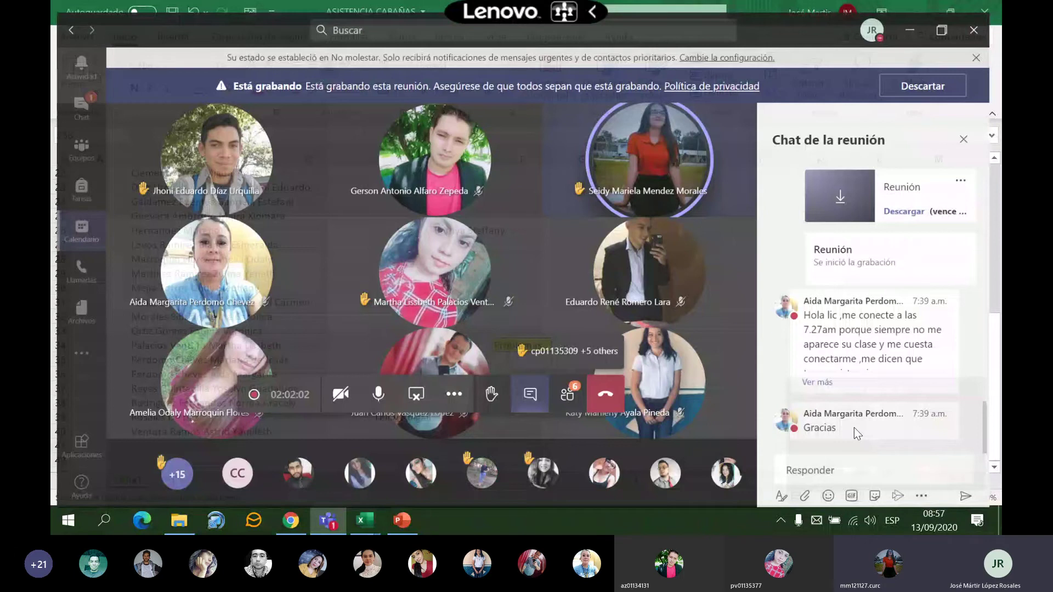
pyautogui.hotkey('alt', 'Tab')
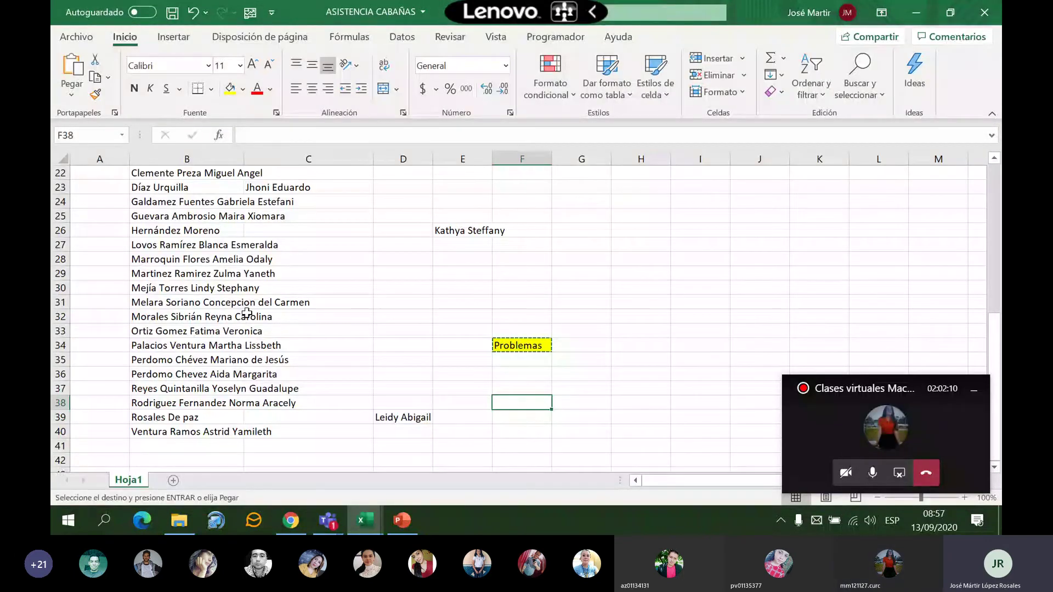
# Enter "Problemas" in cell D10 beside the Cabañas attendance list and fill the cell with yellow
pyautogui.scroll(5, 329, 325)
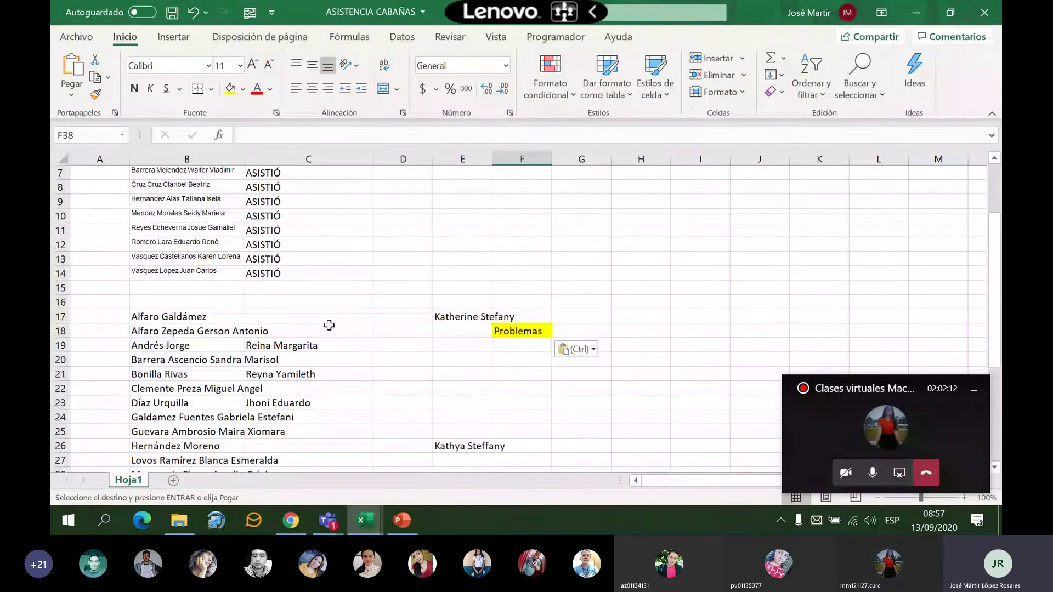
pyautogui.hotkey('ctrl', 'z')
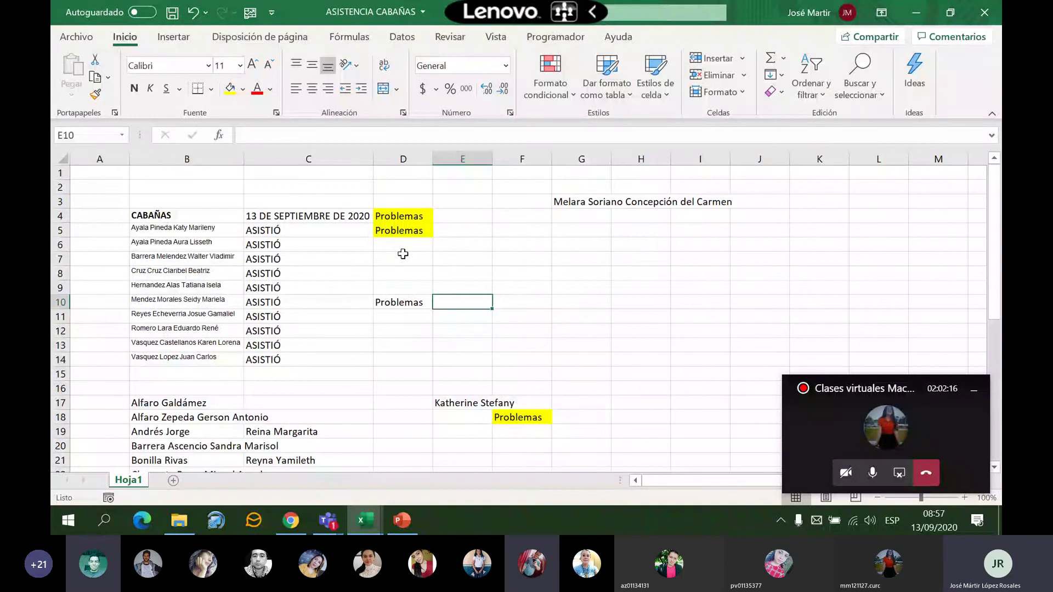
pyautogui.click(425, 302)
pyautogui.scroll(-4, 436, 312)
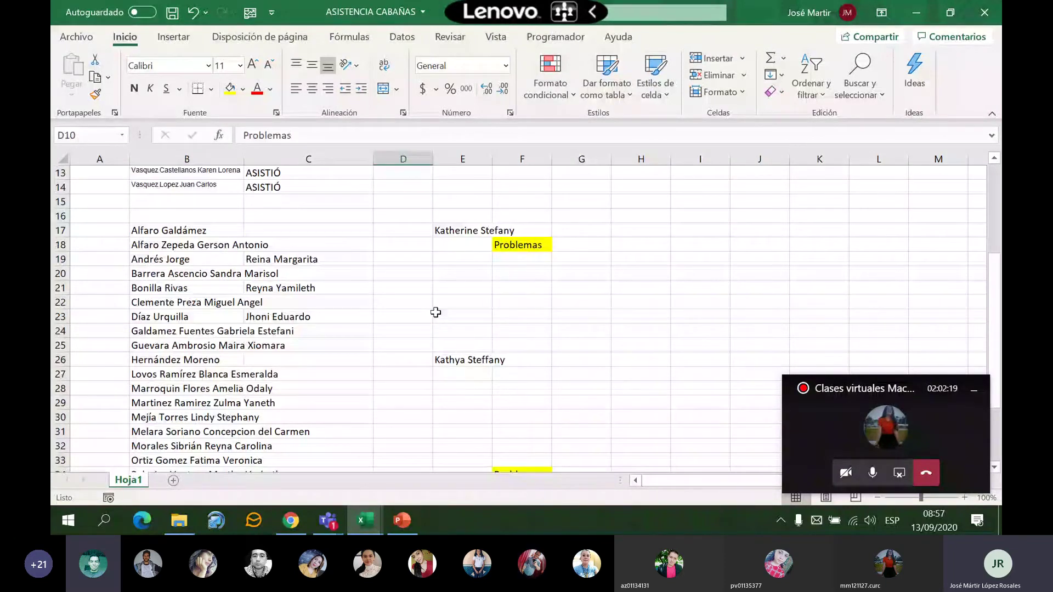
# Switch to the Teams meeting, view the profile card of the first student with a raised hand, and return to the attendance workbook
pyautogui.hotkey('alt', 'Tab')
pyautogui.click(173, 189)
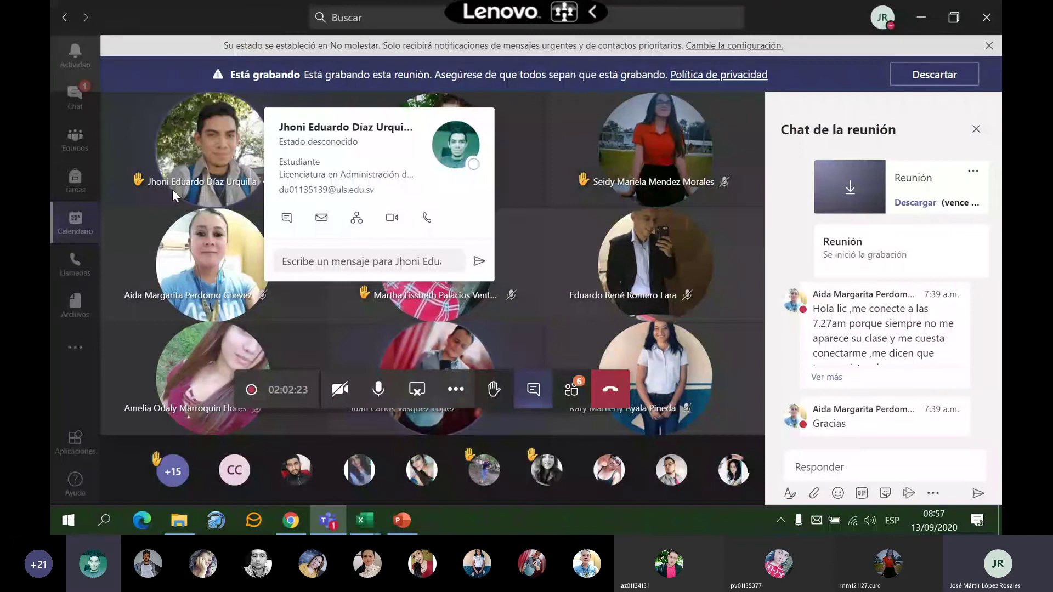
pyautogui.click(203, 181)
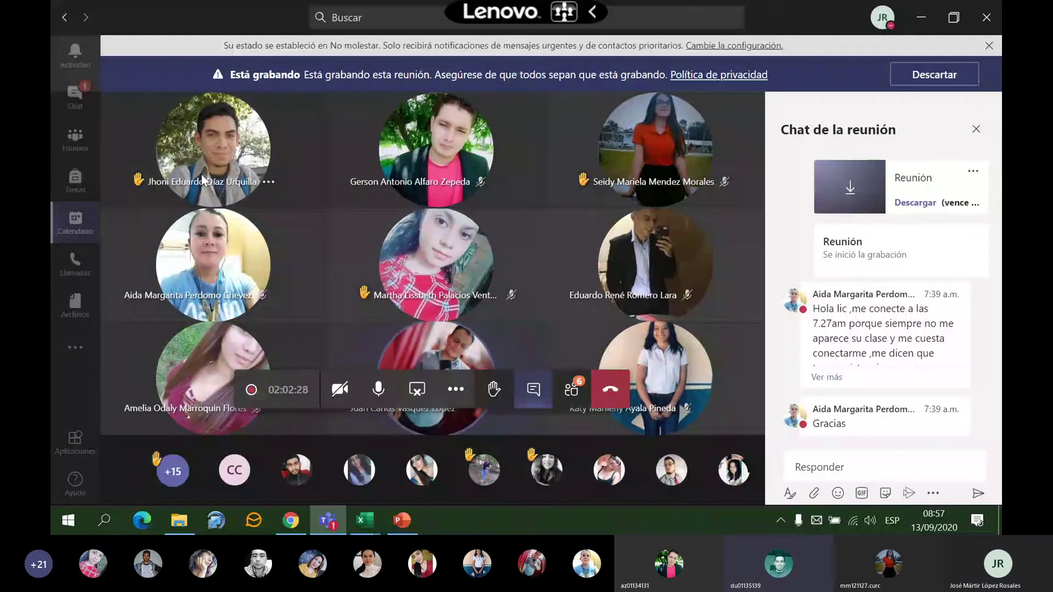
pyautogui.click(203, 181)
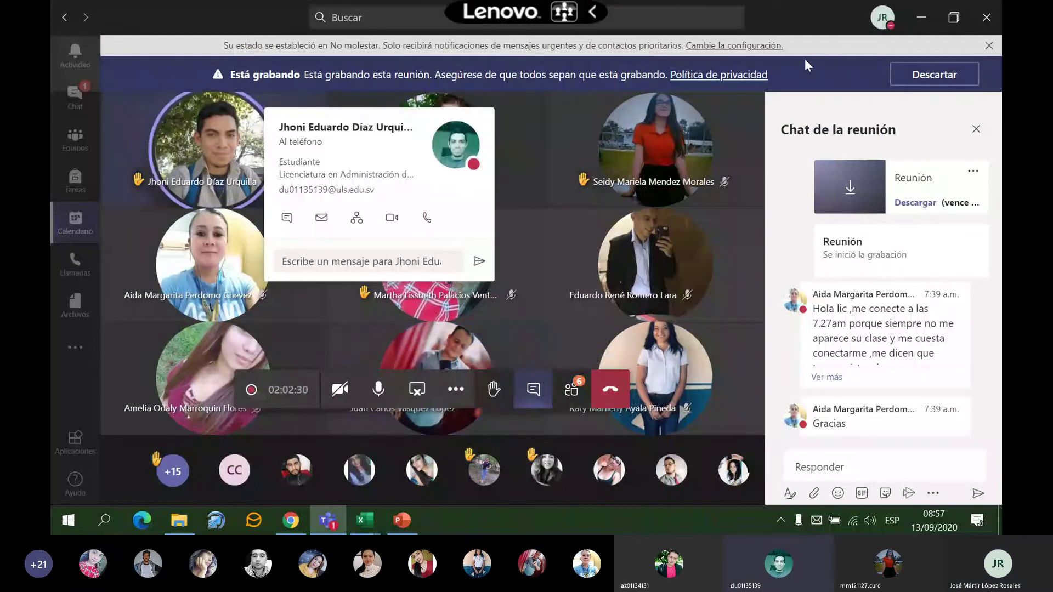
pyautogui.click(922, 22)
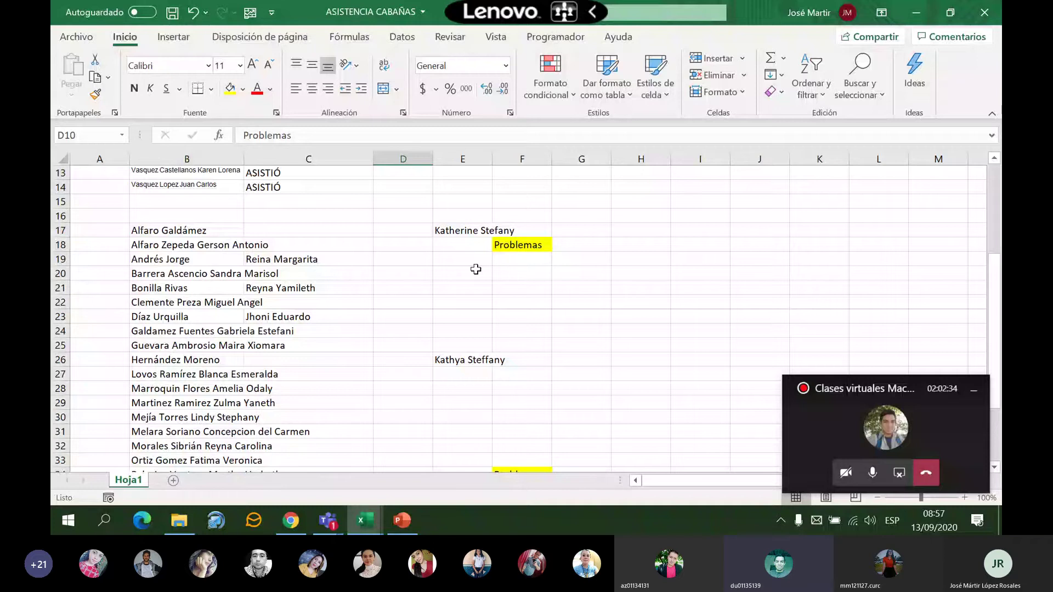
# Copy the yellow "Problemas" mark from F34 to F23 in the row of the student who reported problems
pyautogui.scroll(-3, 394, 302)
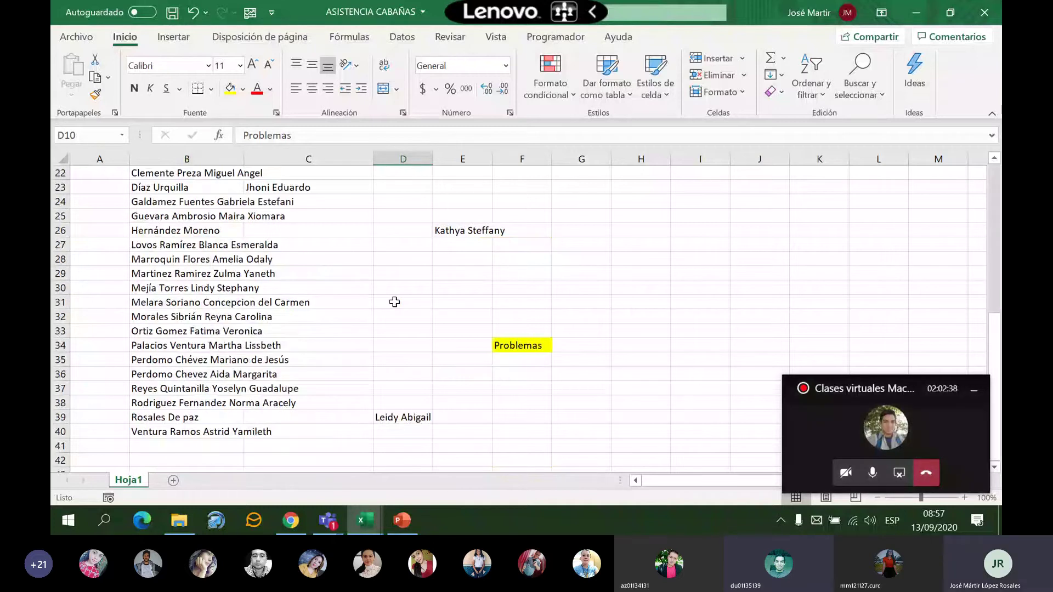
pyautogui.scroll(-5, 404, 310)
pyautogui.scroll(12, 403, 309)
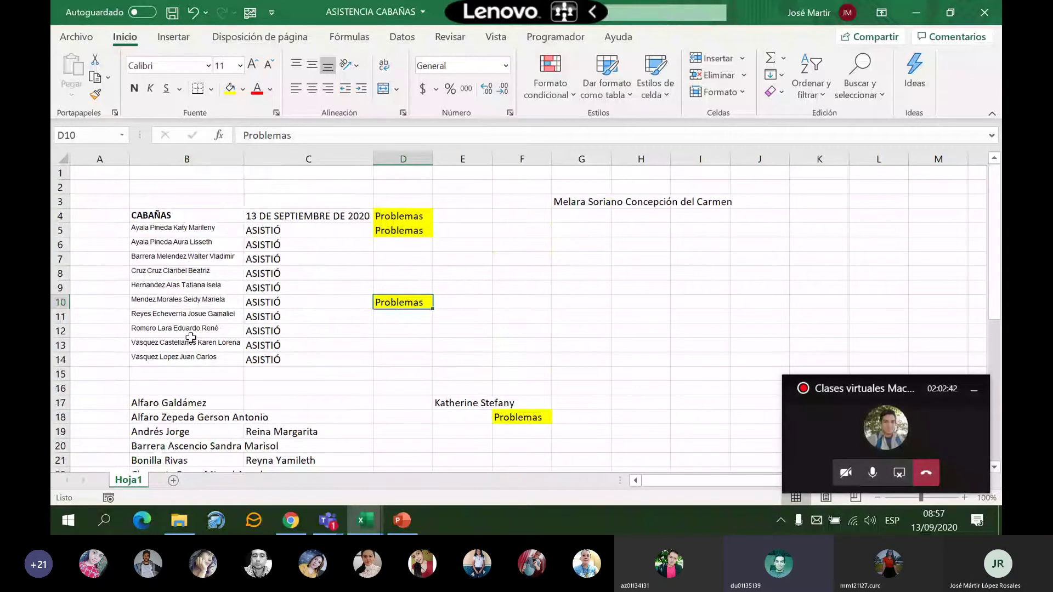
pyautogui.scroll(-6, 248, 310)
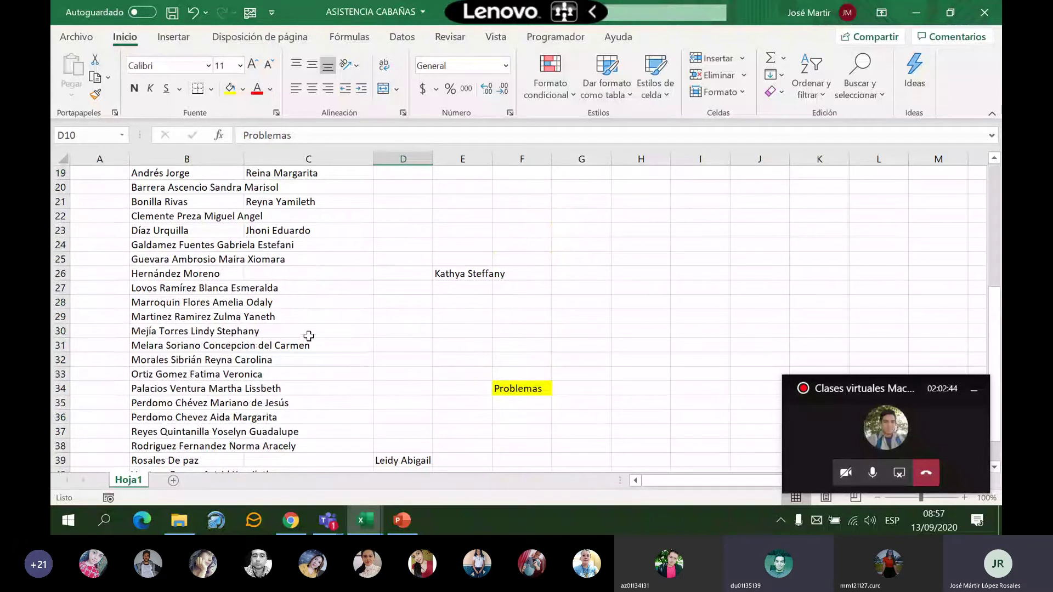
pyautogui.scroll(-1, 309, 337)
pyautogui.click(186, 432)
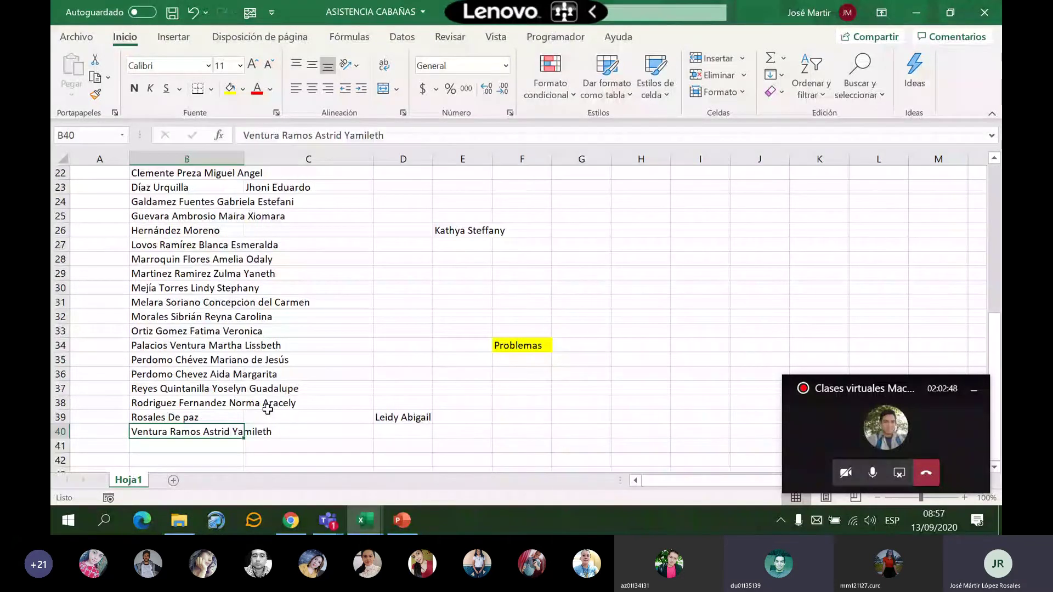
pyautogui.scroll(1, 268, 409)
pyautogui.click(515, 390)
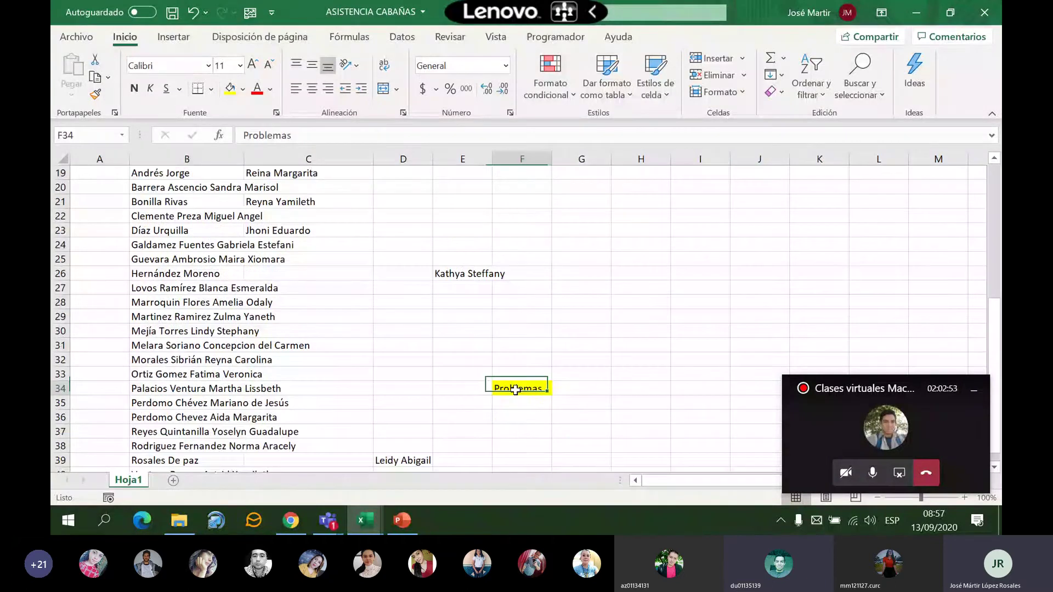
pyautogui.hotkey('ctrl', 'c')
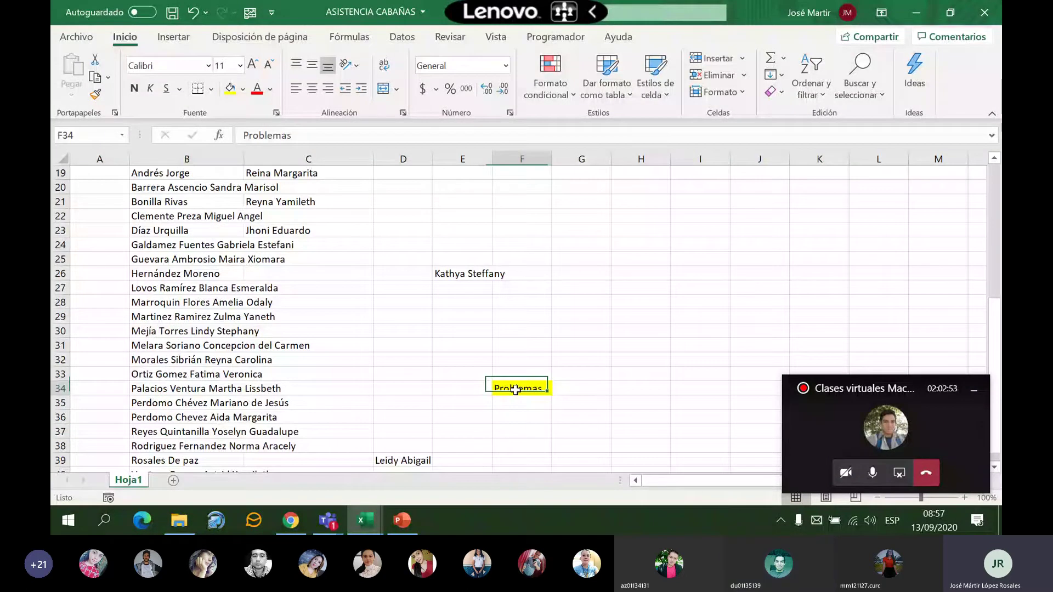
pyautogui.rightClick(513, 231)
pyautogui.click(536, 111)
pyautogui.moveTo(700, 302); pyautogui.dragTo(641, 302)
# Switch to the Teams meeting to identify the next speaker, and return to the attendance workbook
pyautogui.click(887, 400)
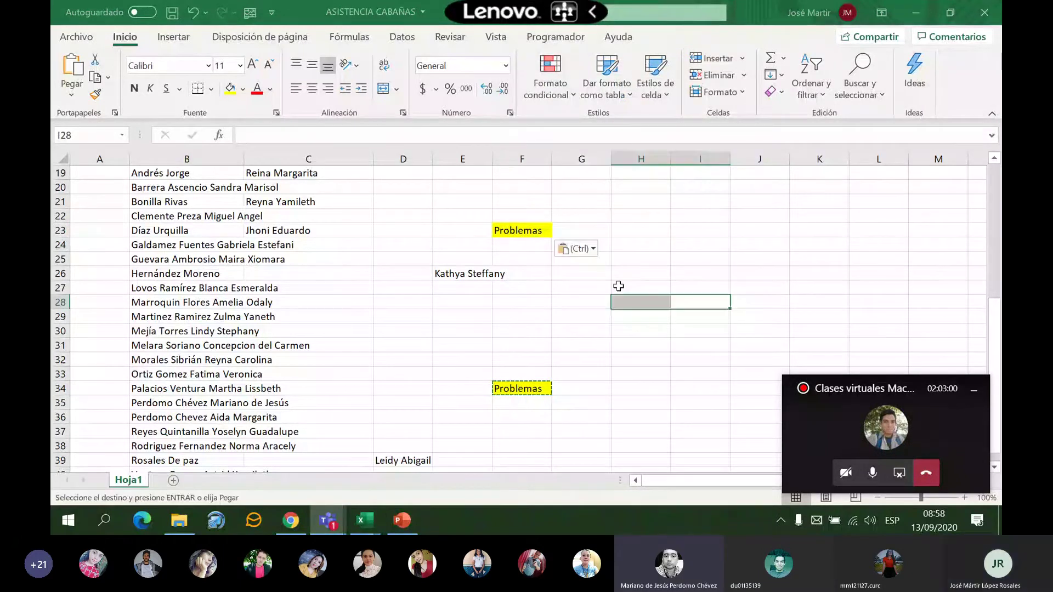
pyautogui.hotkey('alt', 'Tab')
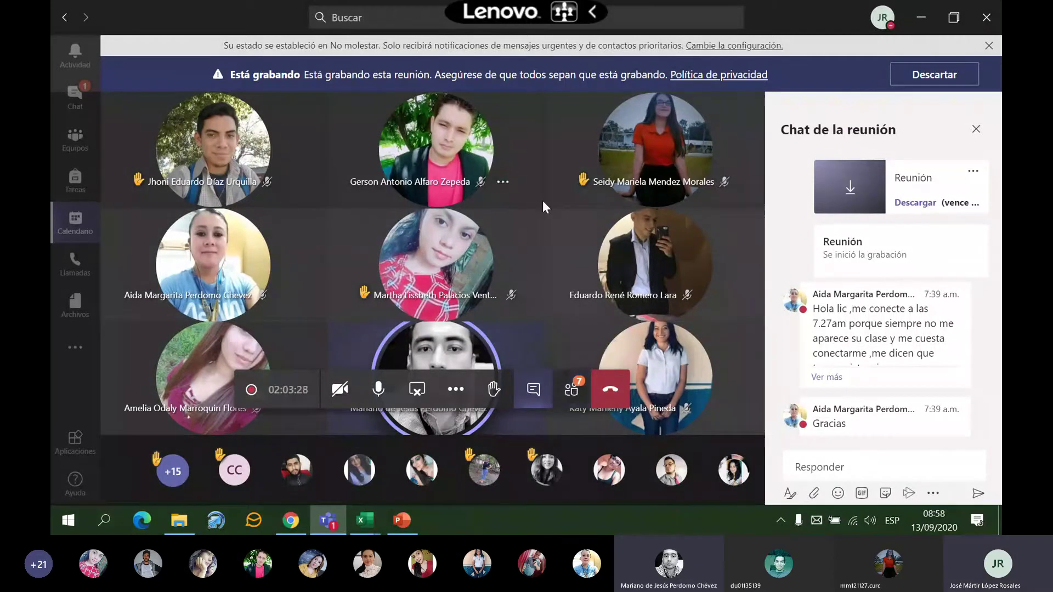
pyautogui.click(921, 23)
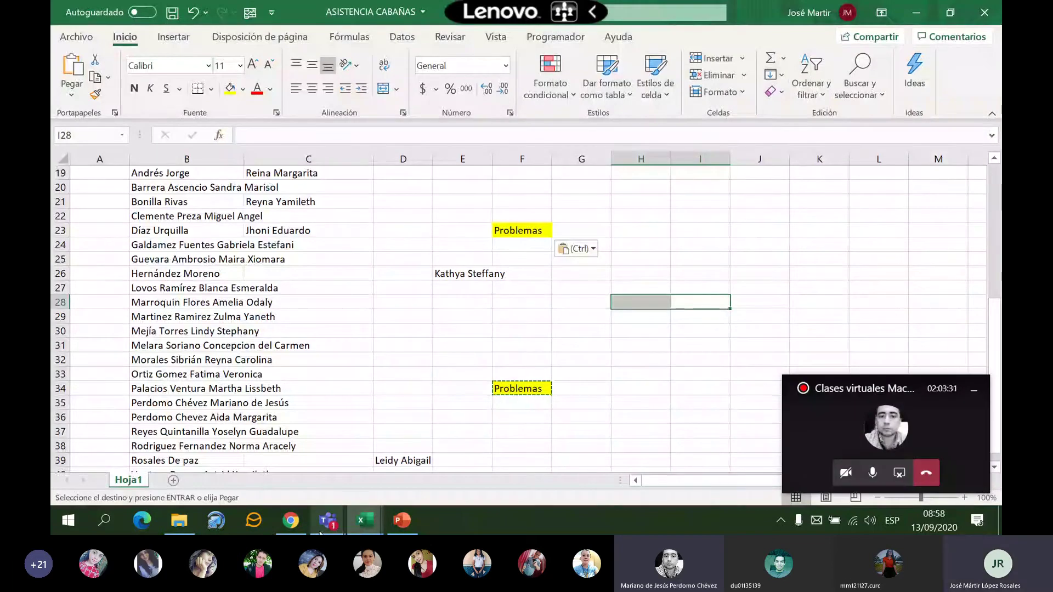
# Switch to Chrome and open the Gmail inbox in a new tab
pyautogui.moveTo(291, 527)
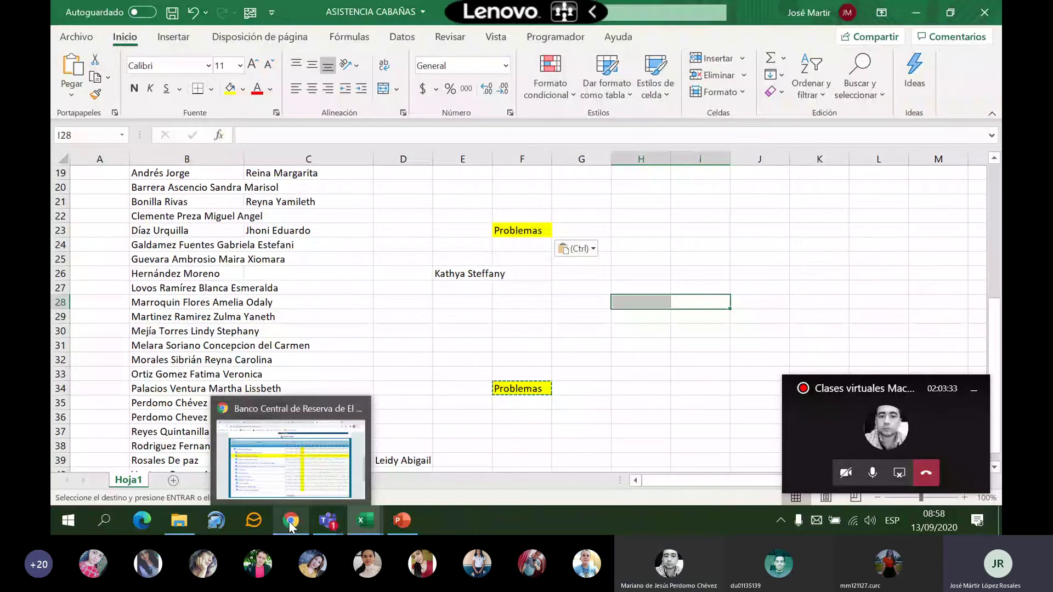
pyautogui.click(289, 527)
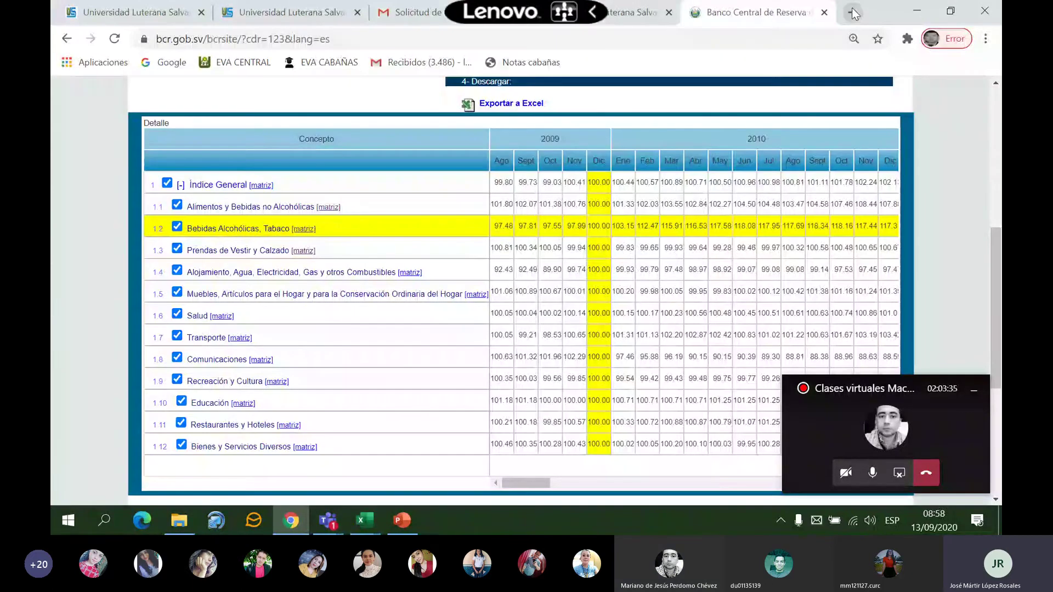
pyautogui.click(853, 12)
pyautogui.click(423, 62)
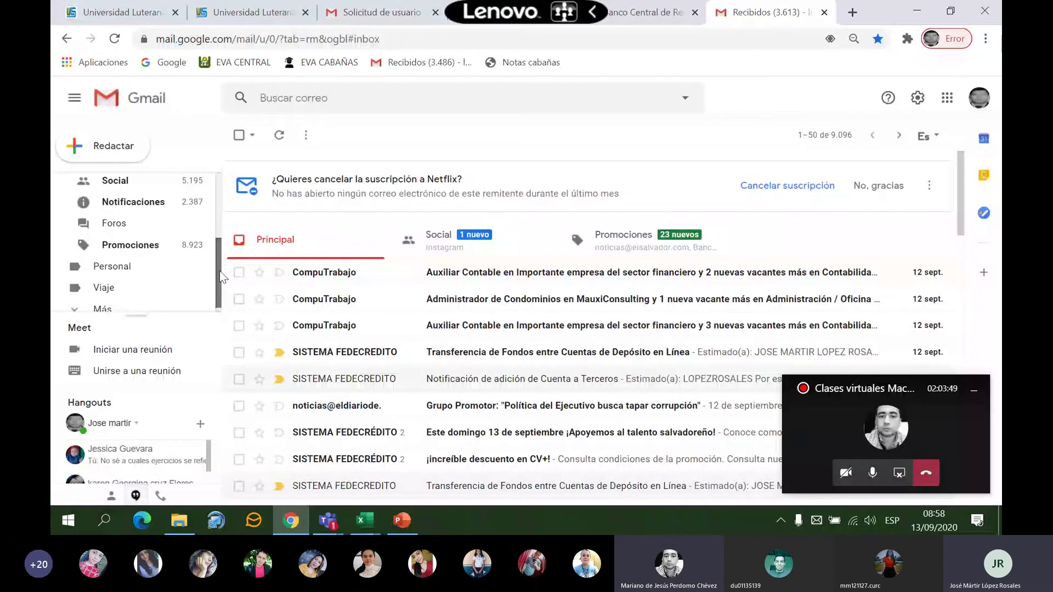
pyautogui.moveTo(221, 277); pyautogui.dragTo(219, 201)
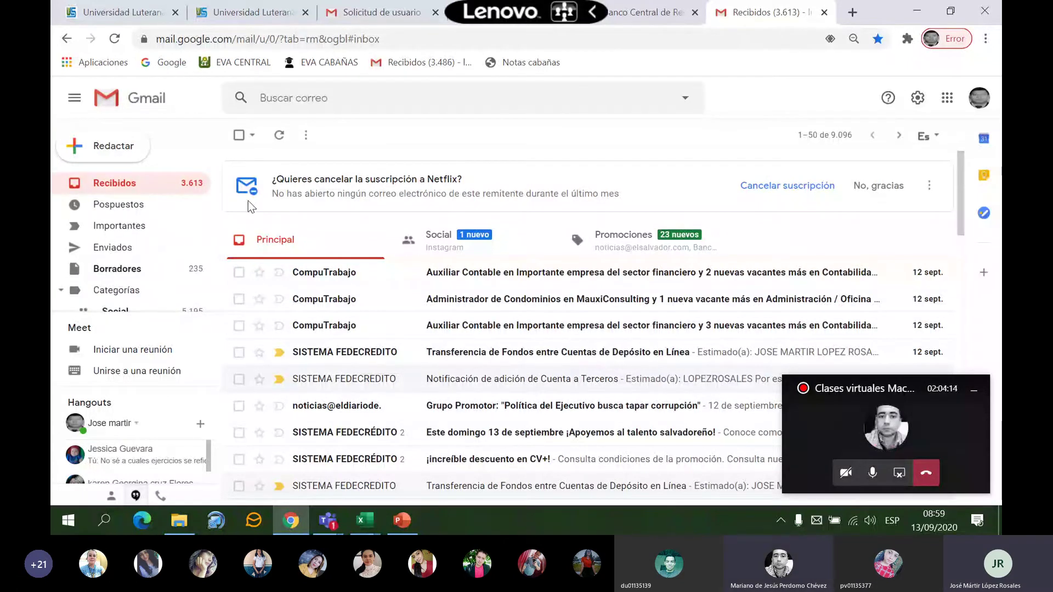
# Open Google Sheets (Hojas de cálculo) from the Google apps offered in Gmail
pyautogui.click(947, 98)
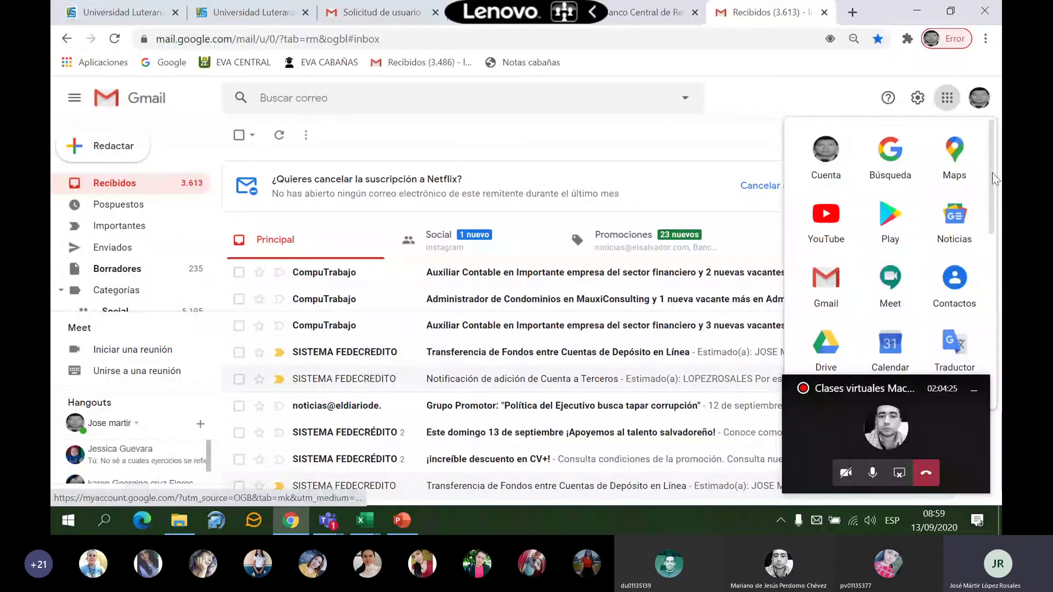
pyautogui.moveTo(993, 173); pyautogui.dragTo(994, 292)
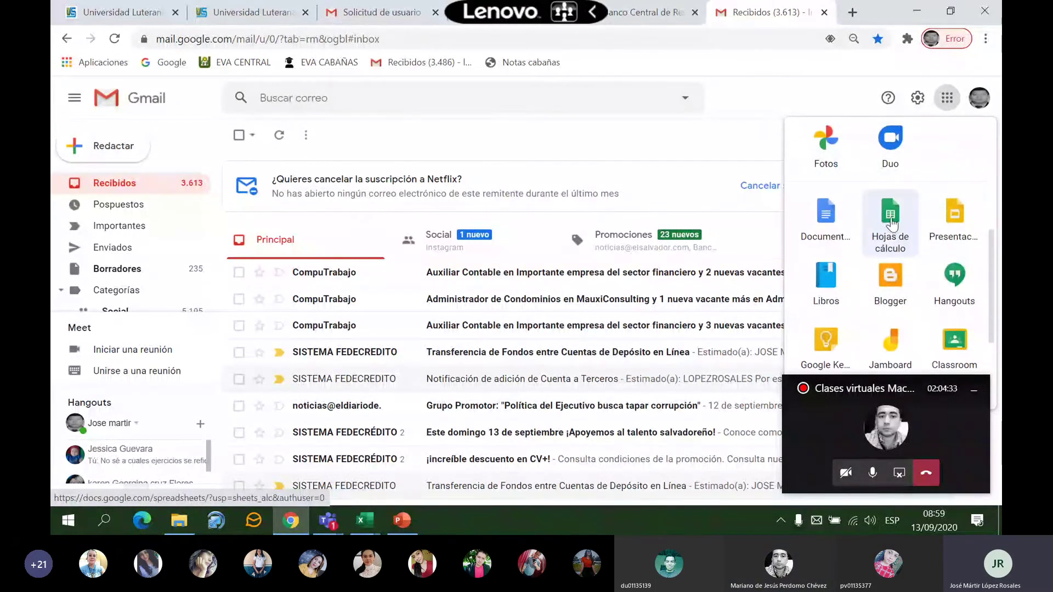
pyautogui.click(890, 219)
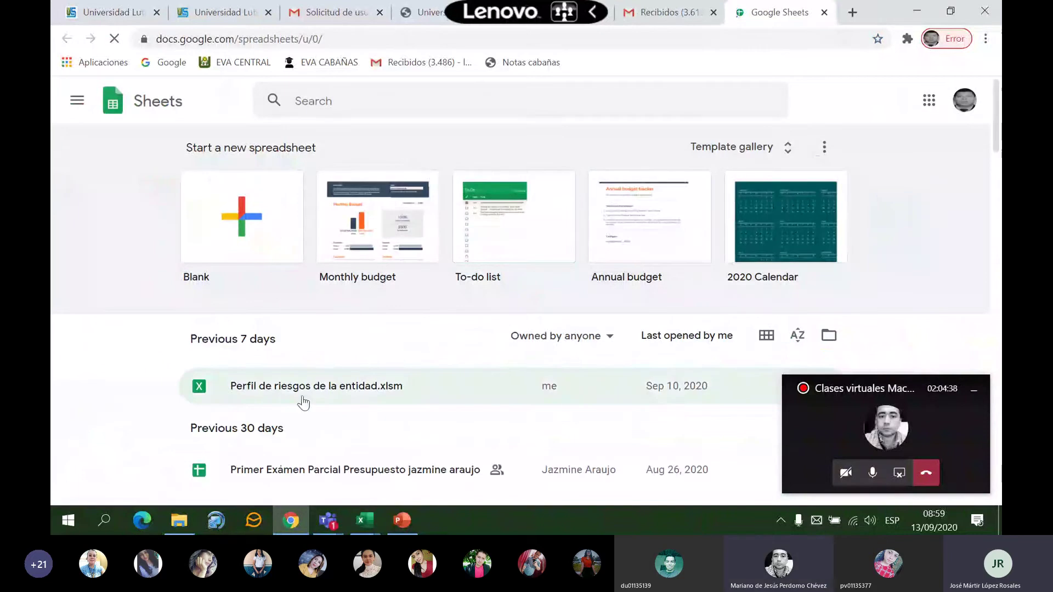
# Look over the recent Google Sheets files and create a new blank spreadsheet
pyautogui.scroll(-5, 445, 325)
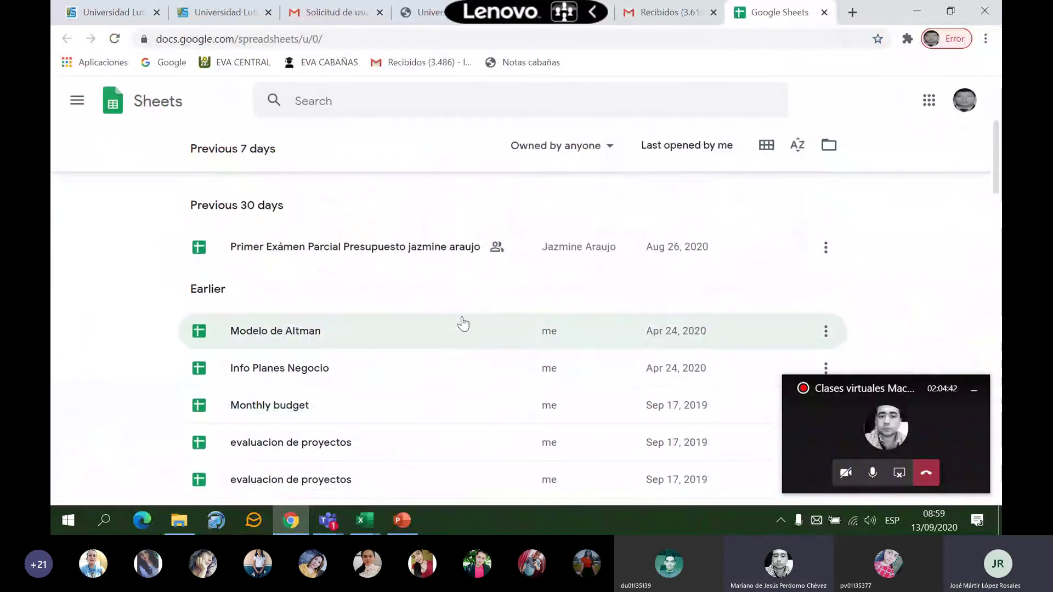
pyautogui.scroll(-2, 464, 329)
pyautogui.scroll(5, 466, 333)
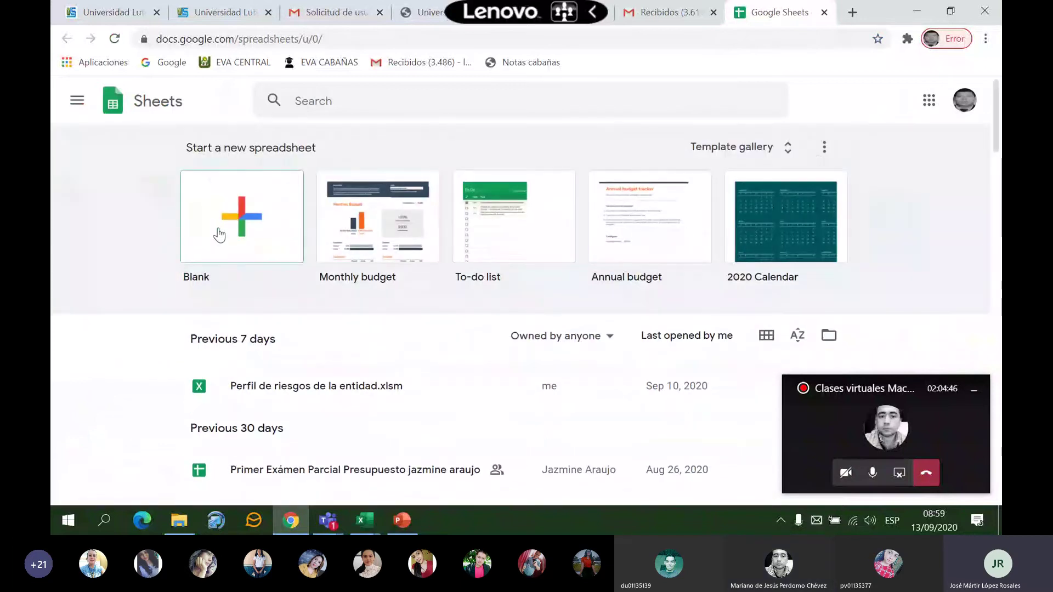
pyautogui.click(249, 220)
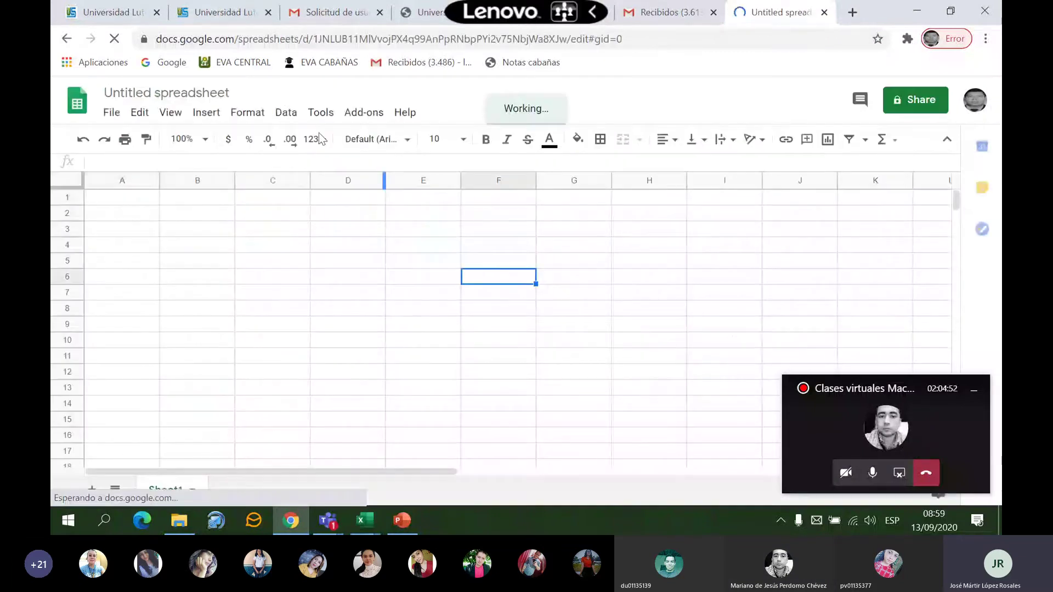
# Look over the data, tools, add-on and insert commands that Google Sheets offers for the blank spreadsheet
pyautogui.click(287, 115)
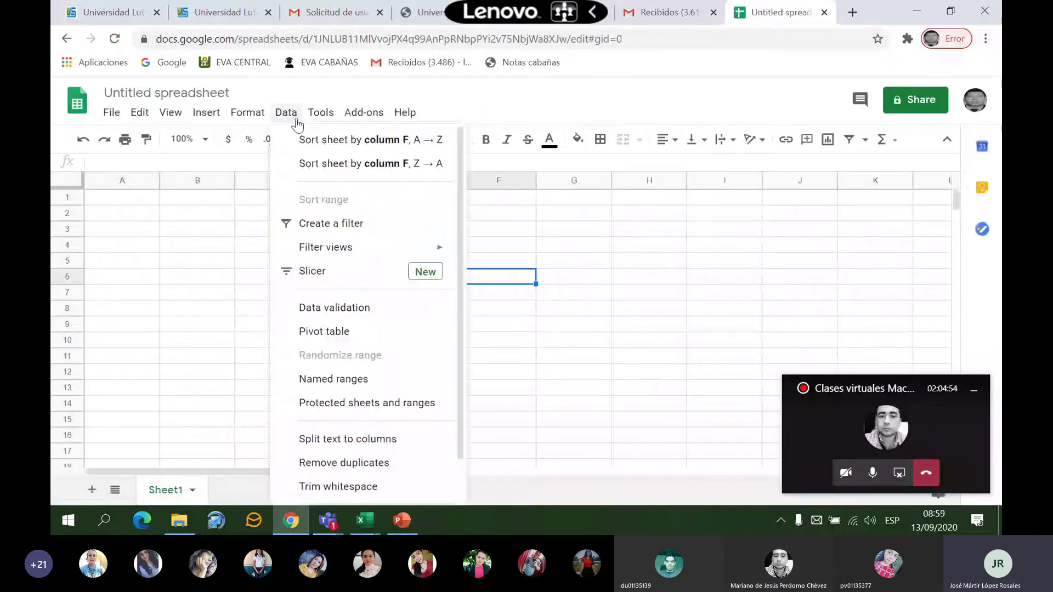
pyautogui.click(238, 281)
pyautogui.scroll(-2, 692, 262)
pyautogui.scroll(2, 693, 269)
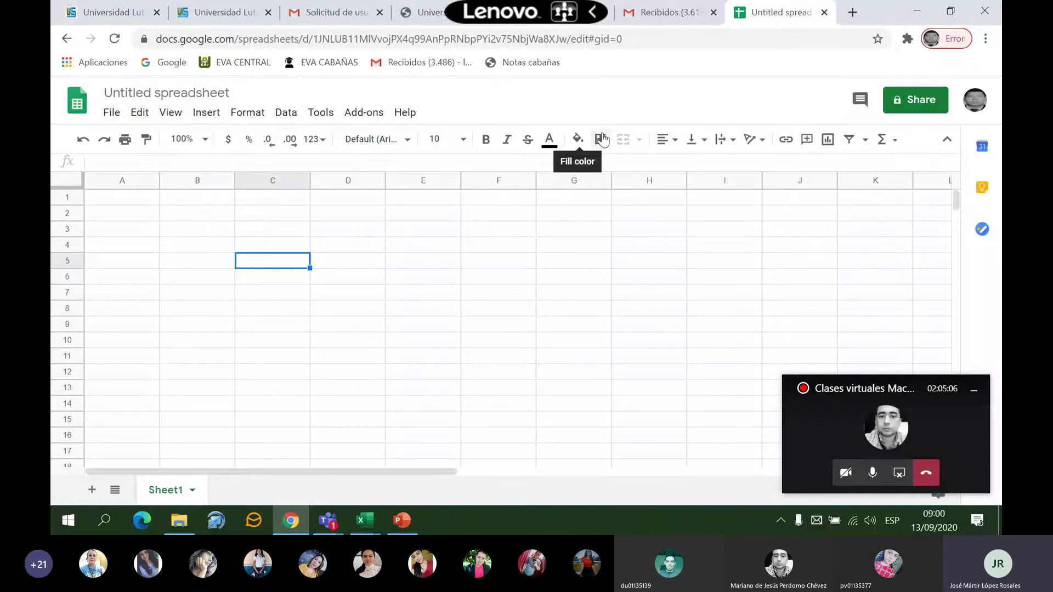
pyautogui.click(364, 113)
pyautogui.moveTo(329, 114)
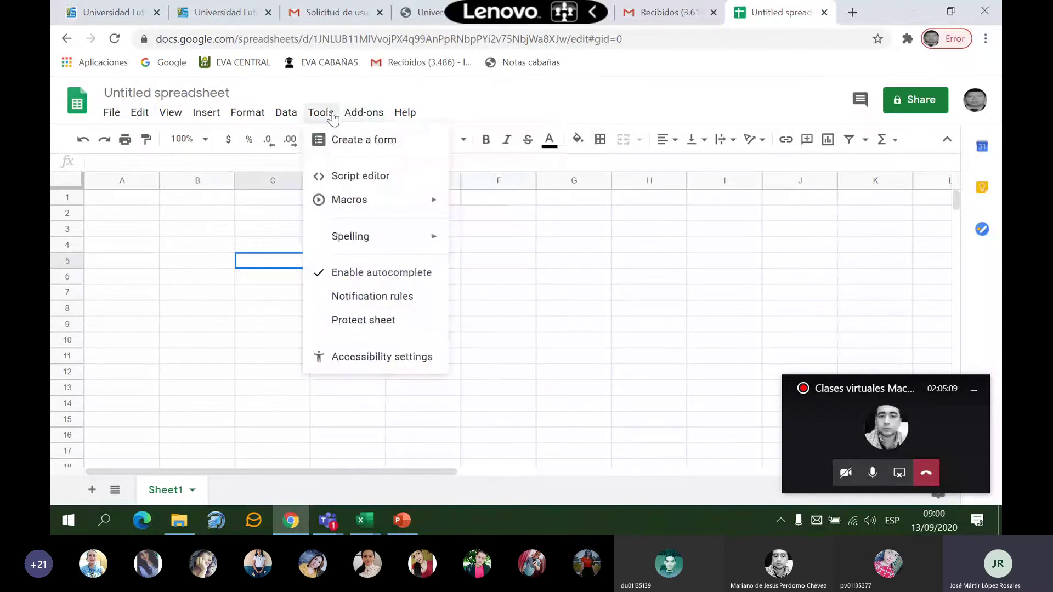
pyautogui.click(329, 115)
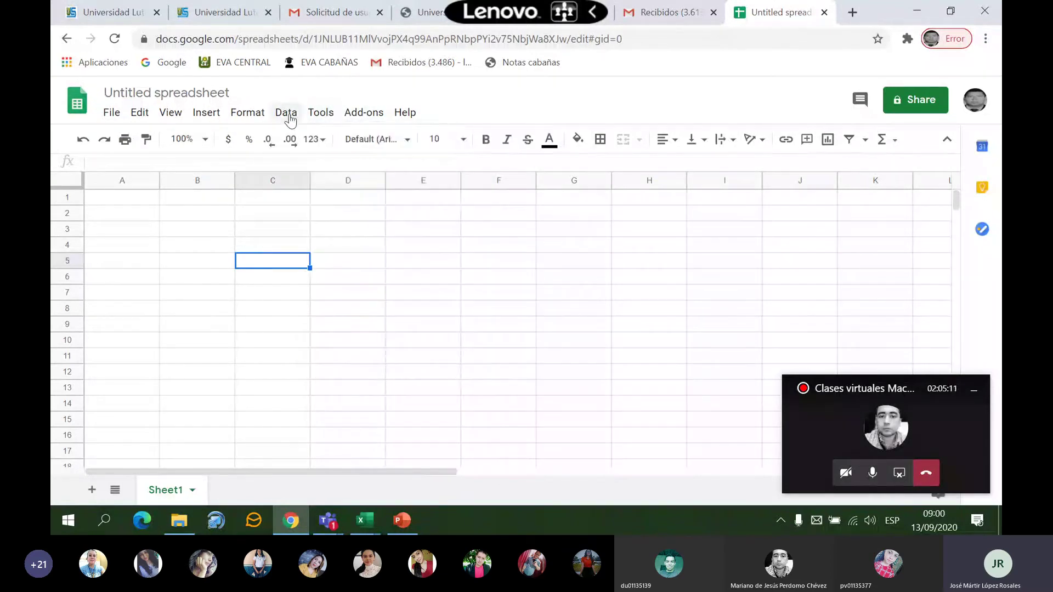
pyautogui.click(289, 117)
pyautogui.moveTo(207, 114)
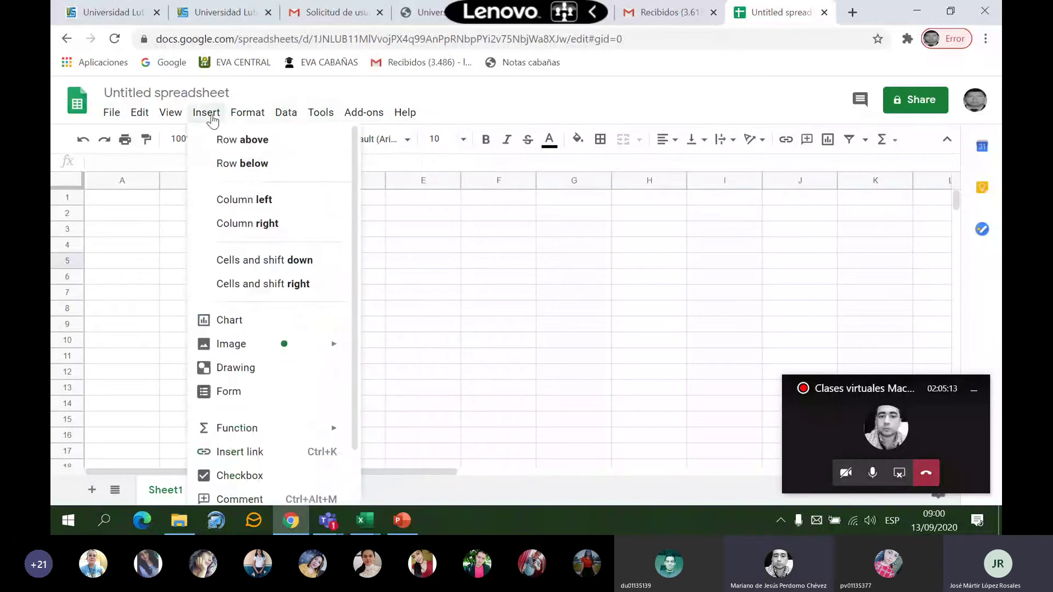
pyautogui.click(263, 229)
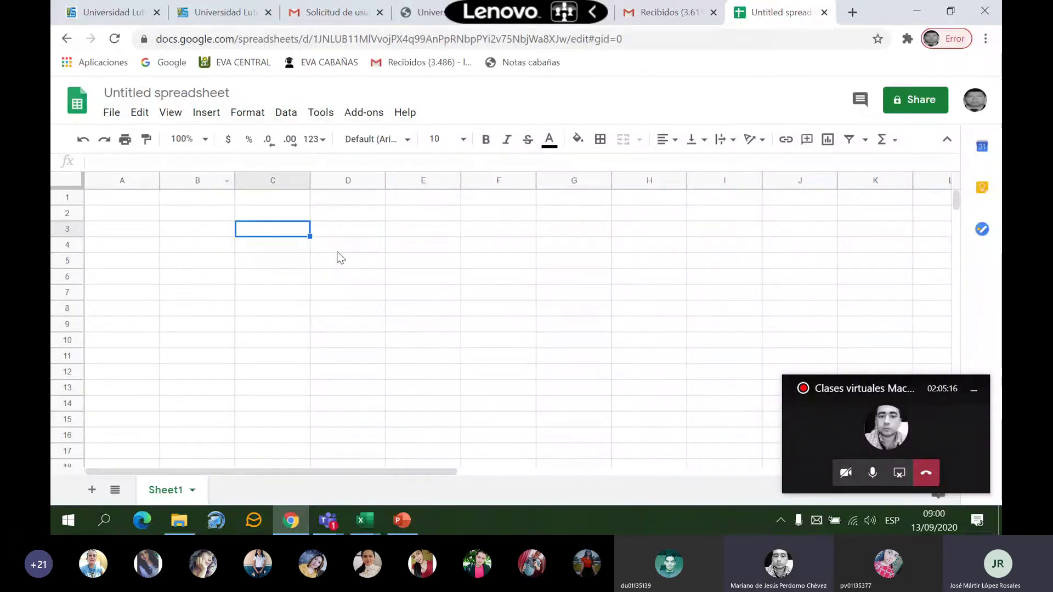
pyautogui.press('Down')
pyautogui.press('Down')
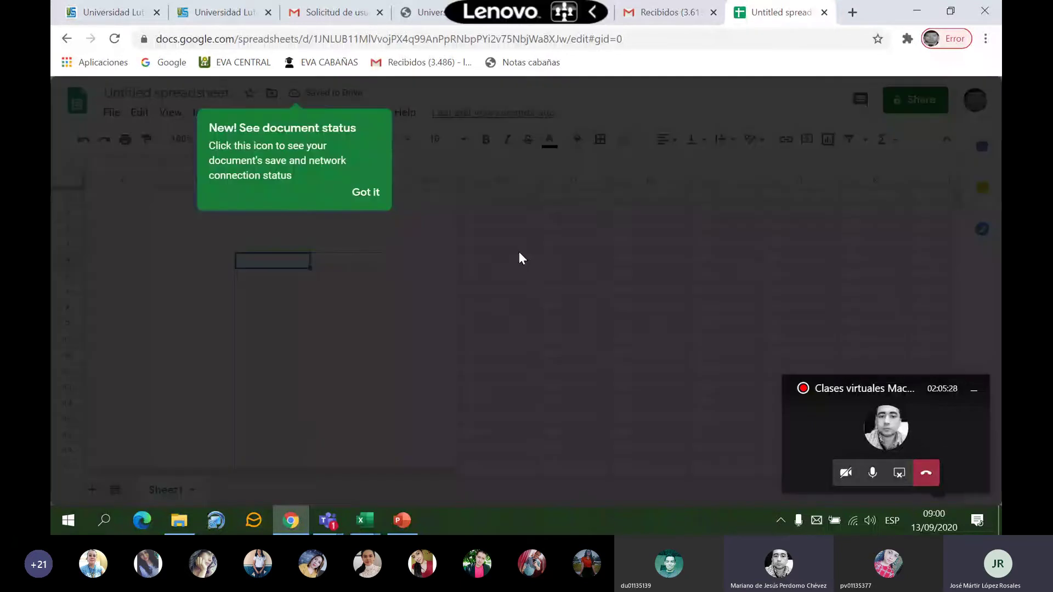
pyautogui.click(712, 306)
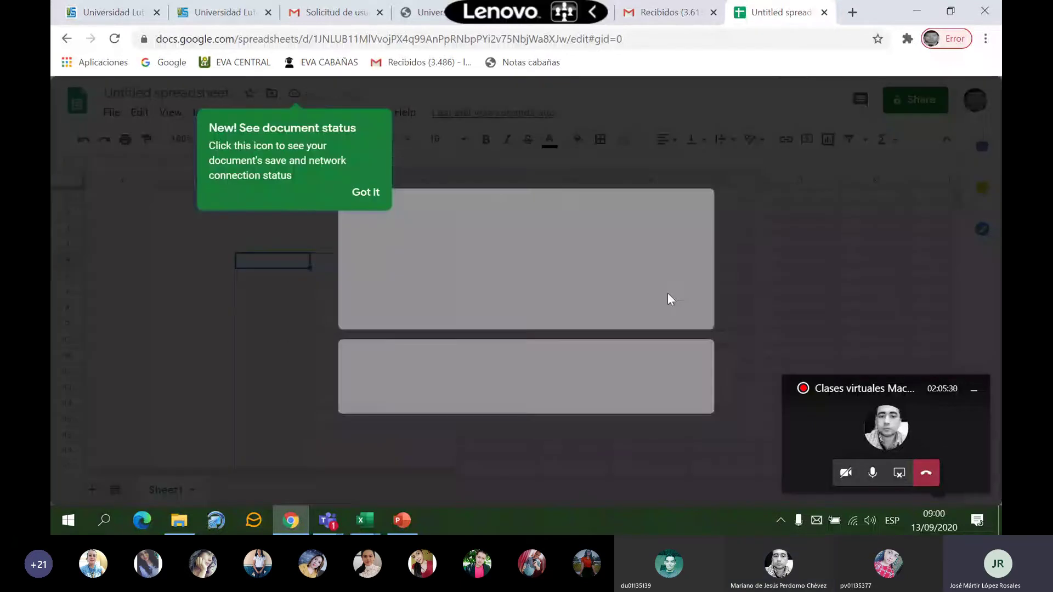
pyautogui.press('Right')
pyautogui.press('Right')
pyautogui.press('Right')
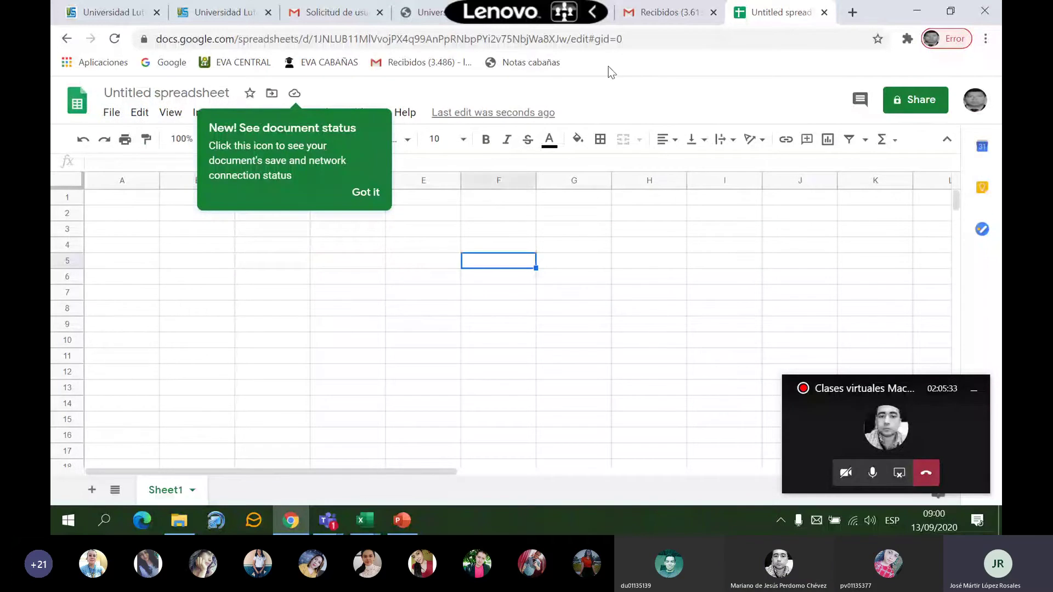
# Leave the spreadsheet, switch to the ASISTENCIA CABAÑAS workbook in Excel and review its "Problemas" marks
pyautogui.hotkey('ctrl', 'shift', 'Tab')
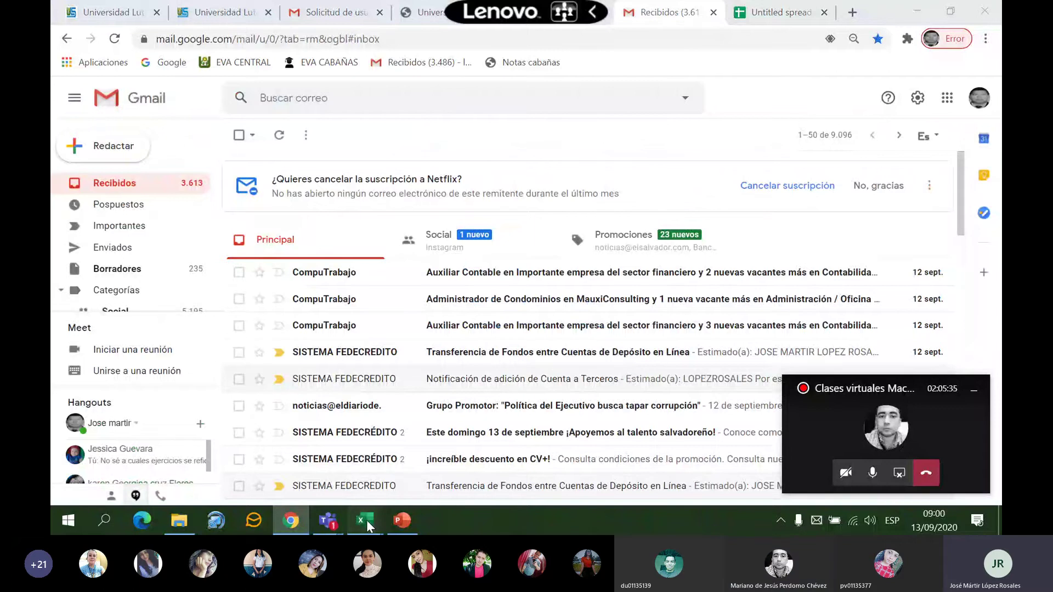
pyautogui.click(367, 520)
pyautogui.click(298, 473)
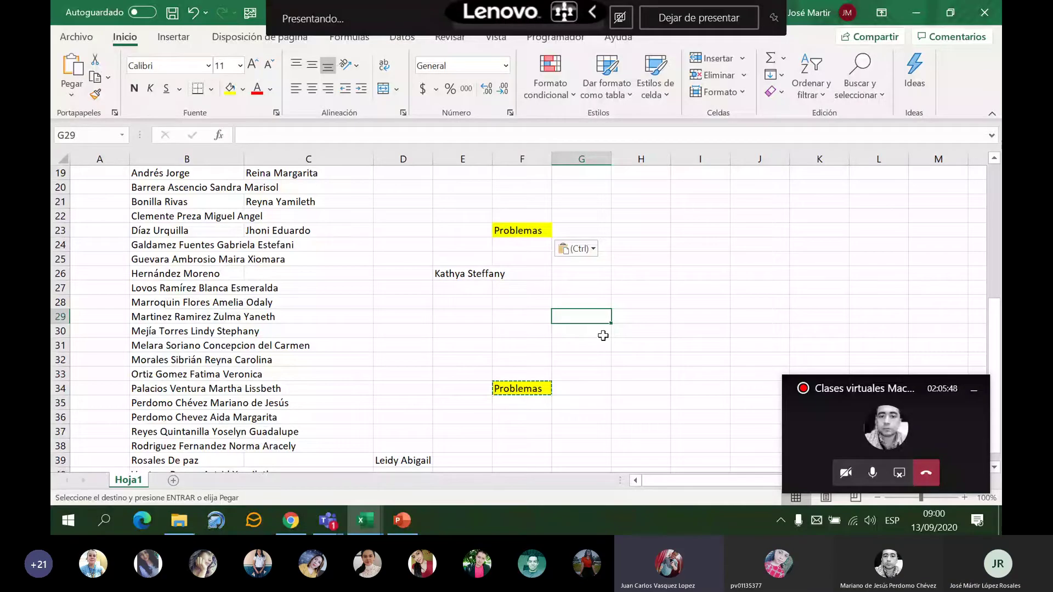
pyautogui.scroll(1, 603, 336)
pyautogui.scroll(-1, 603, 335)
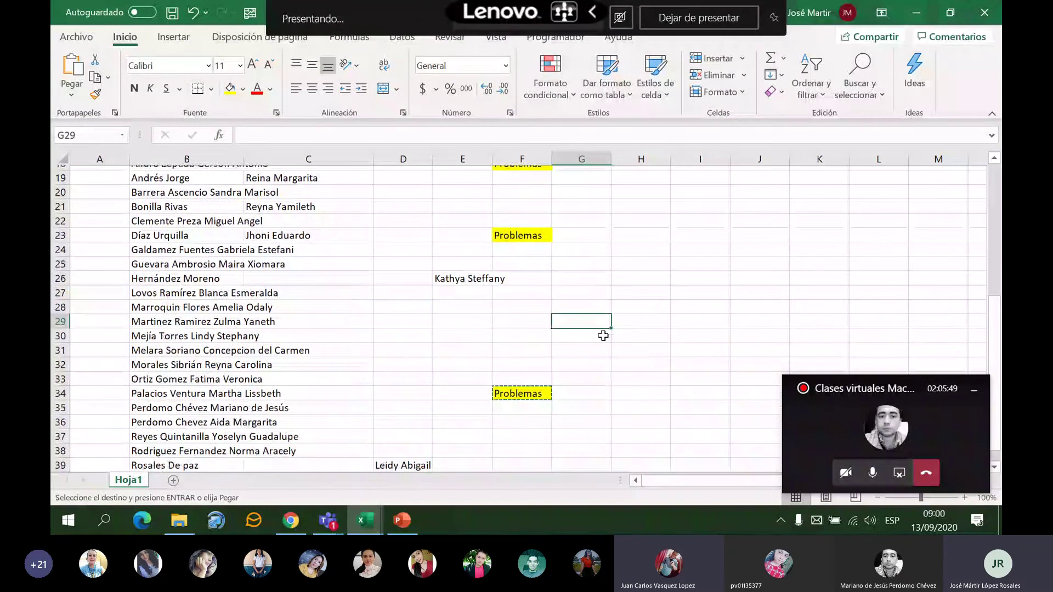
pyautogui.scroll(2, 603, 336)
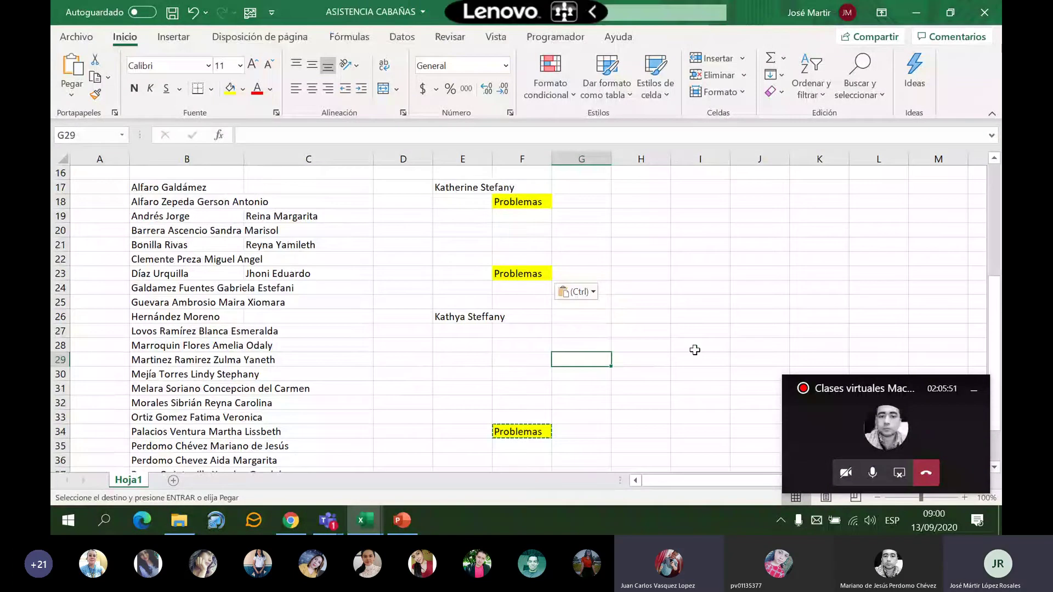
# Check the participants in the Teams meeting and return to the start of the ASISTENCIA CABAÑAS attendance list
pyautogui.click(778, 415)
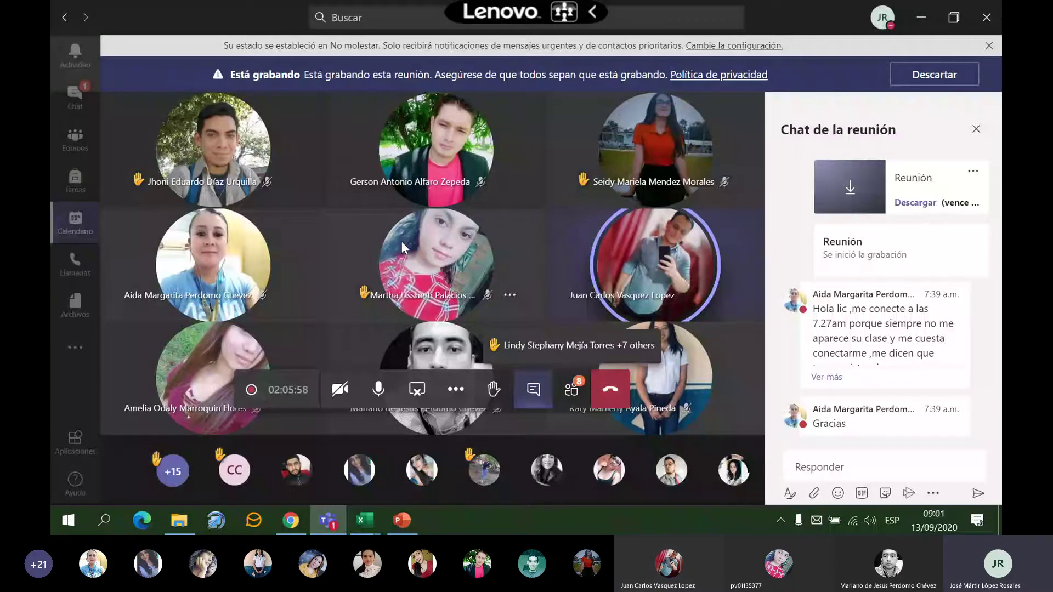
pyautogui.click(364, 520)
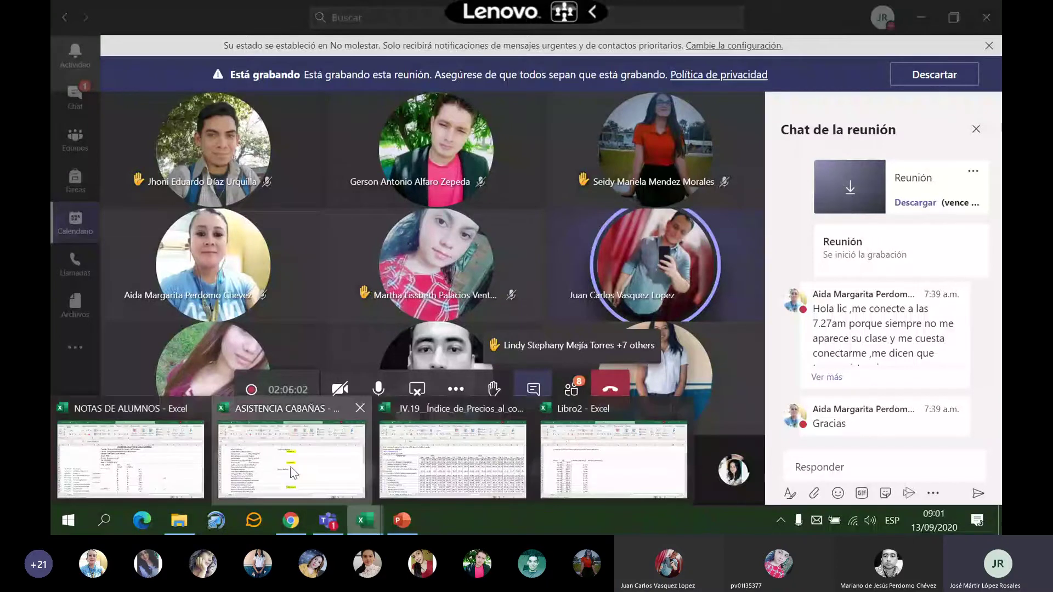
pyautogui.click(294, 473)
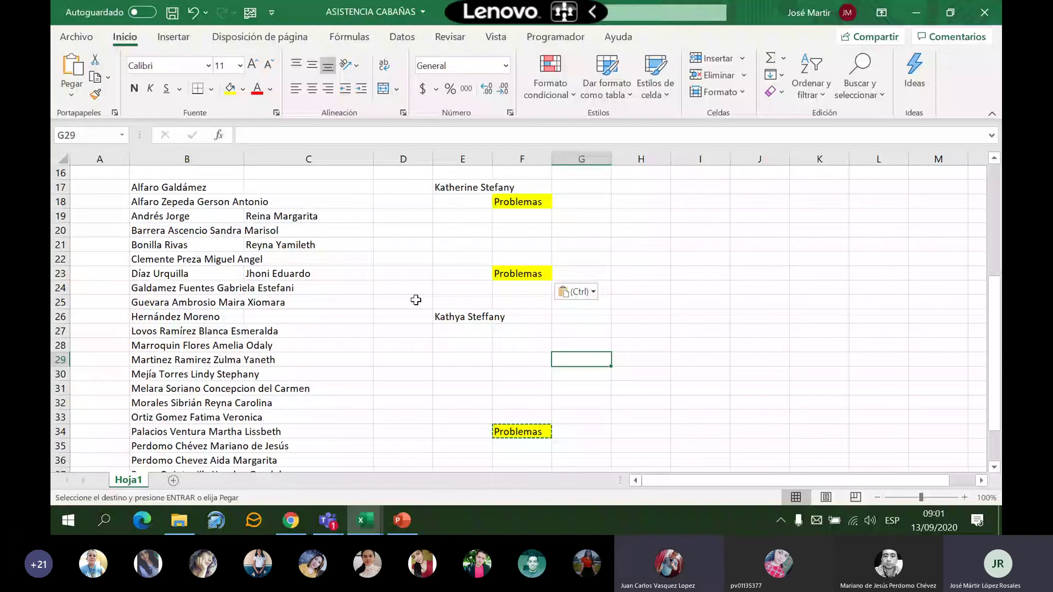
pyautogui.click(700, 316)
pyautogui.scroll(5, 564, 298)
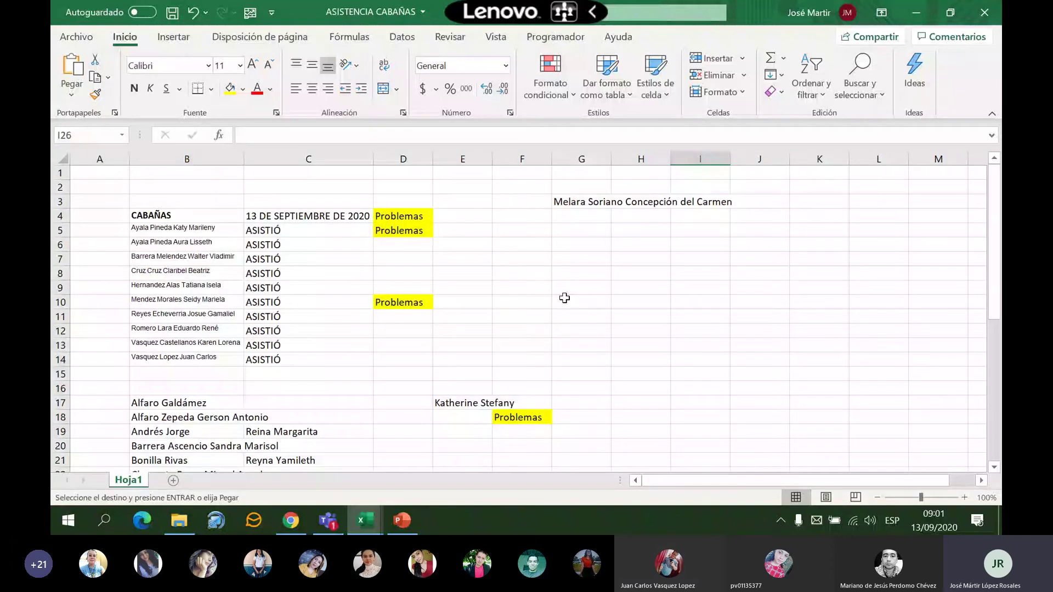
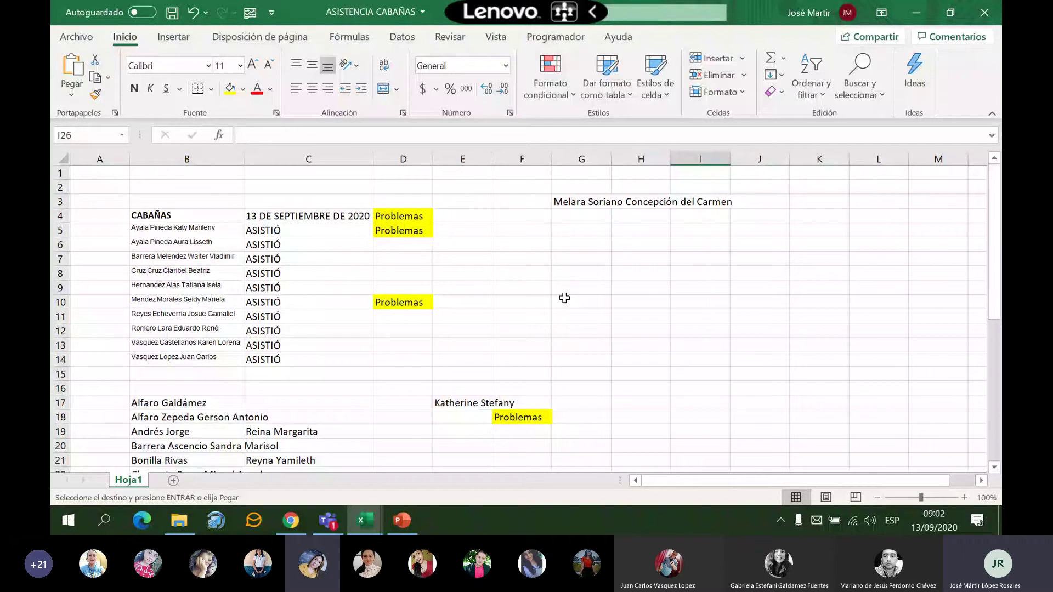
# Check the Teams meeting for raised hands, then minimize it to get back to the attendance workbook
pyautogui.click(327, 521)
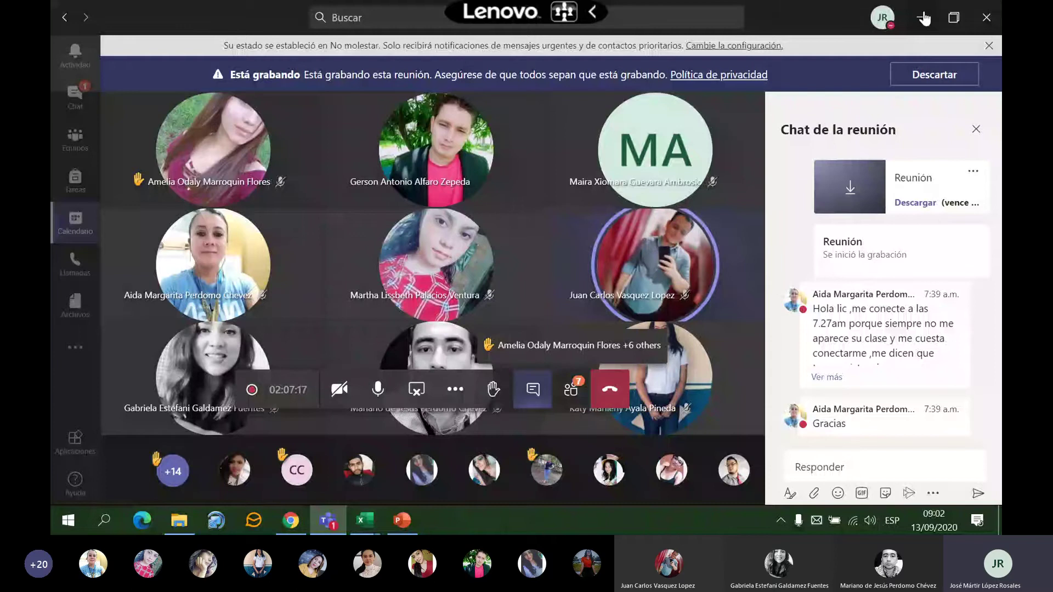
pyautogui.click(923, 18)
pyautogui.click(540, 305)
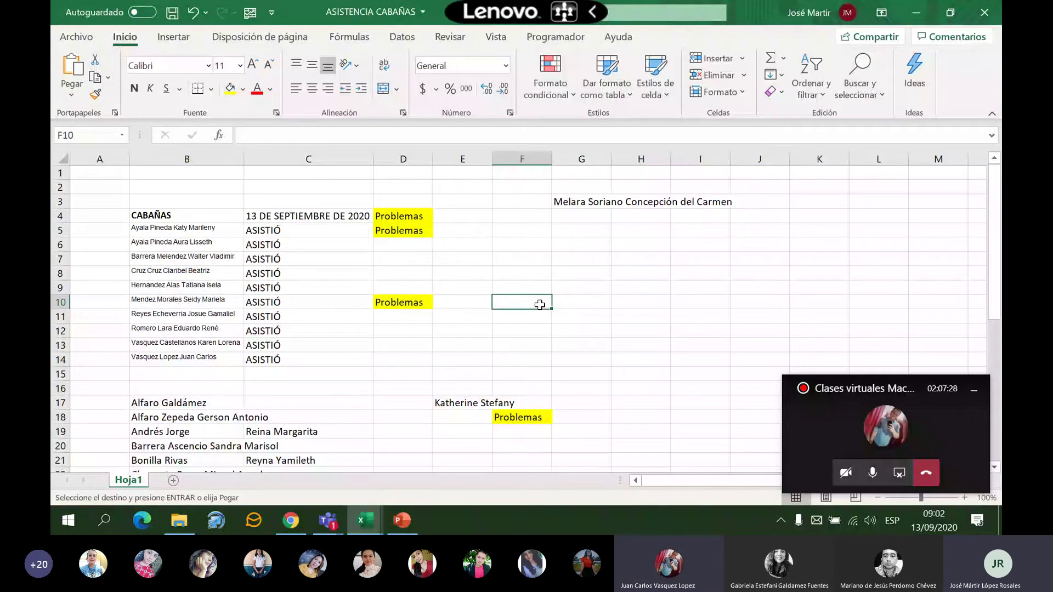
pyautogui.click(472, 259)
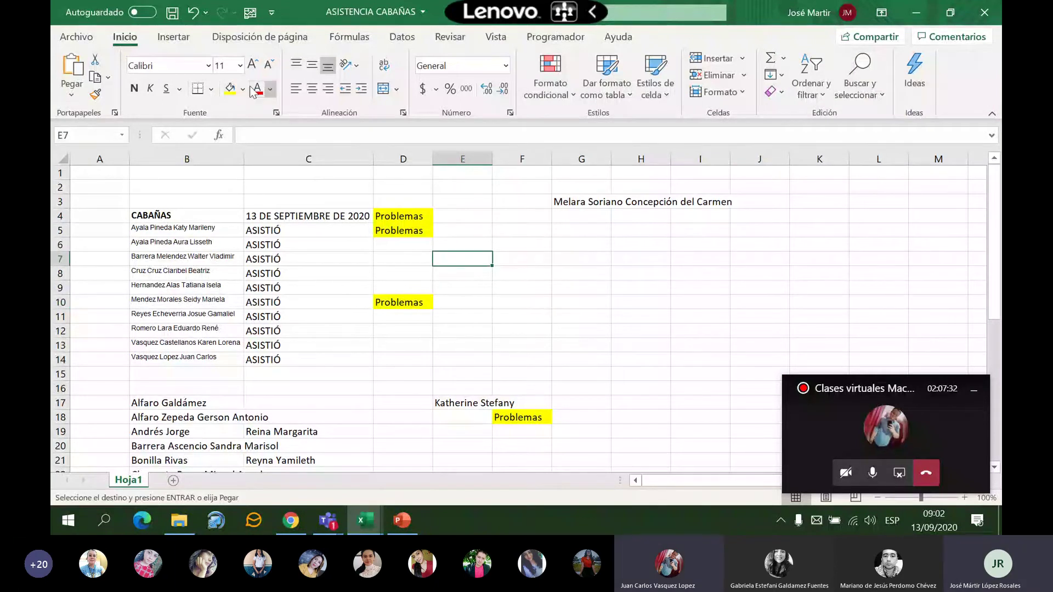
# Preview the line chart types available in Excel without inserting one, and look through the attendance list
pyautogui.click(174, 36)
pyautogui.click(412, 74)
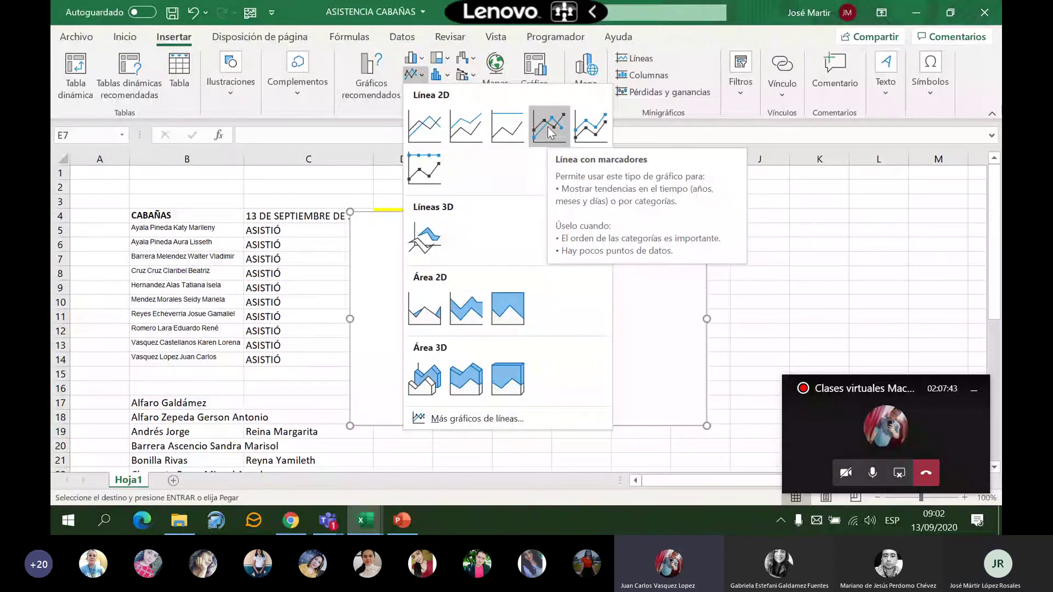
pyautogui.click(641, 302)
pyautogui.scroll(-1, 553, 315)
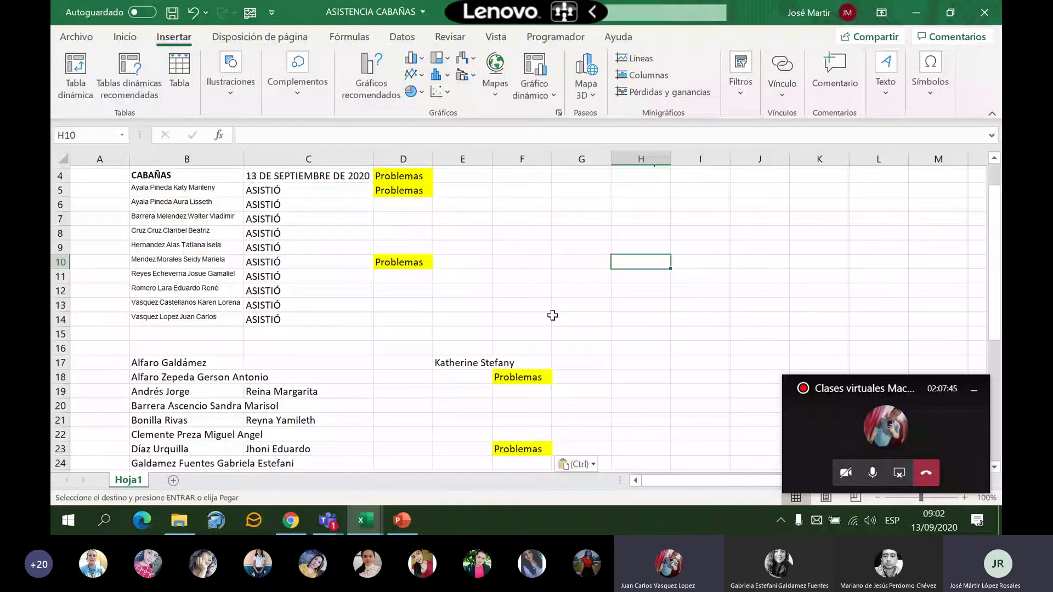
pyautogui.scroll(-8, 553, 315)
pyautogui.scroll(9, 552, 315)
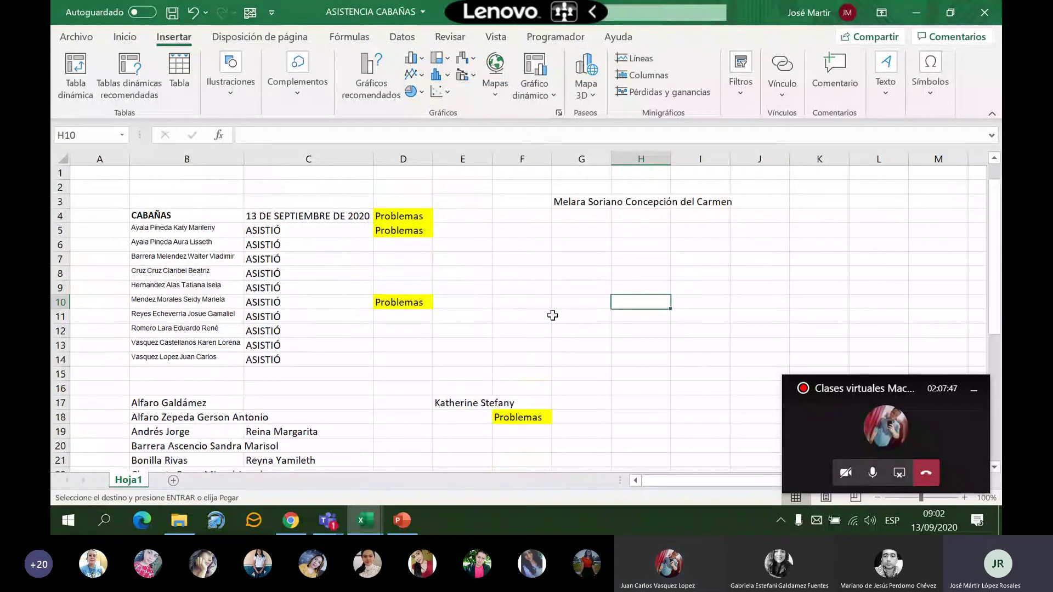
# Delete the "Problemas" marks in D4:D11 and remove the yellow fill from those cells
pyautogui.moveTo(403, 216); pyautogui.dragTo(403, 317)
pyautogui.press('Delete')
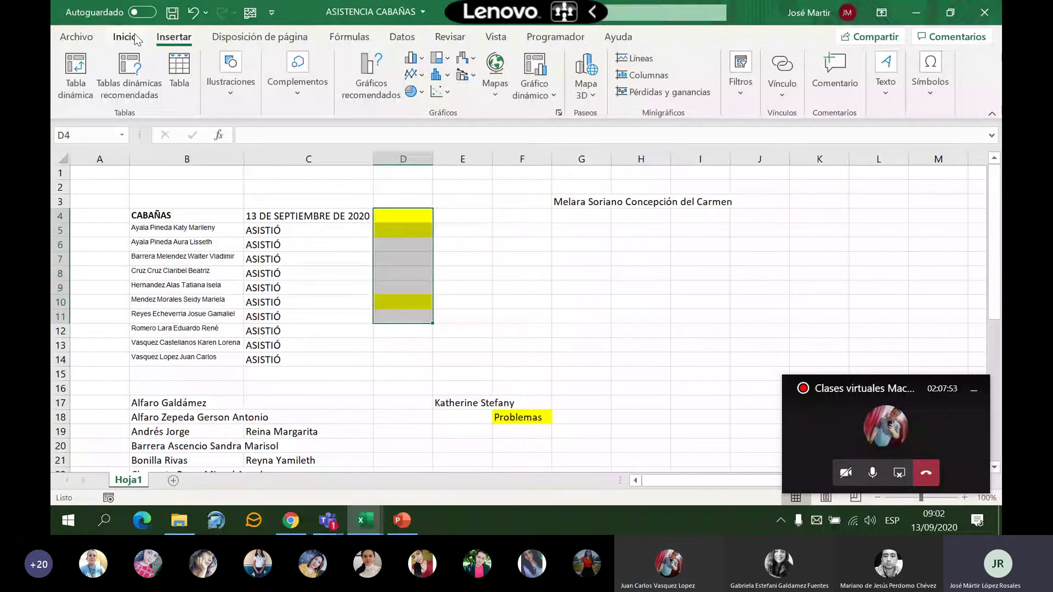
pyautogui.click(125, 37)
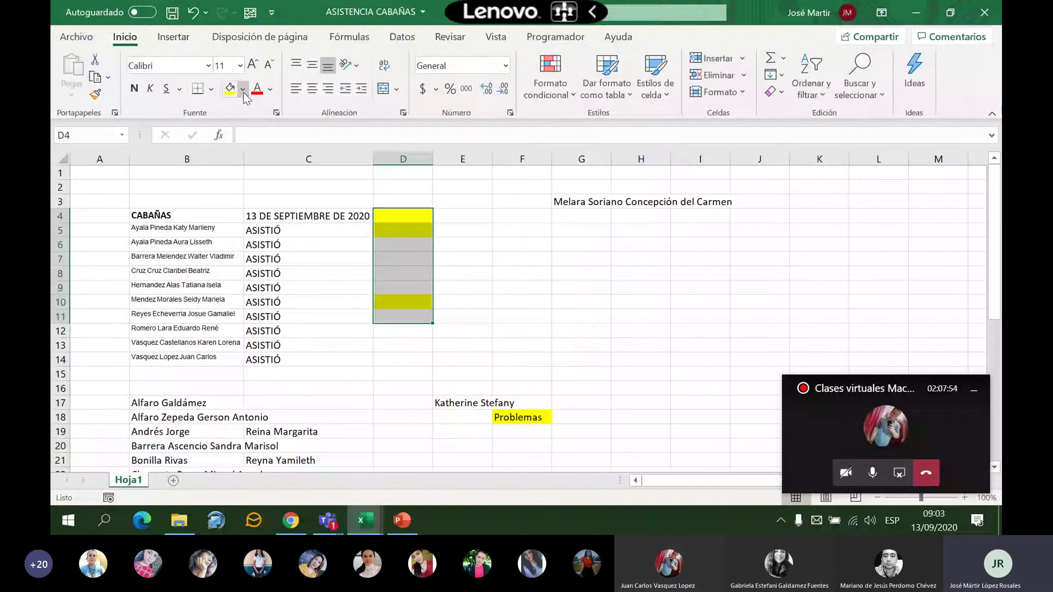
pyautogui.click(243, 90)
pyautogui.click(267, 252)
# Delete the "Problemas" mark in F18 and remove its yellow fill
pyautogui.click(522, 417)
pyautogui.press('Delete')
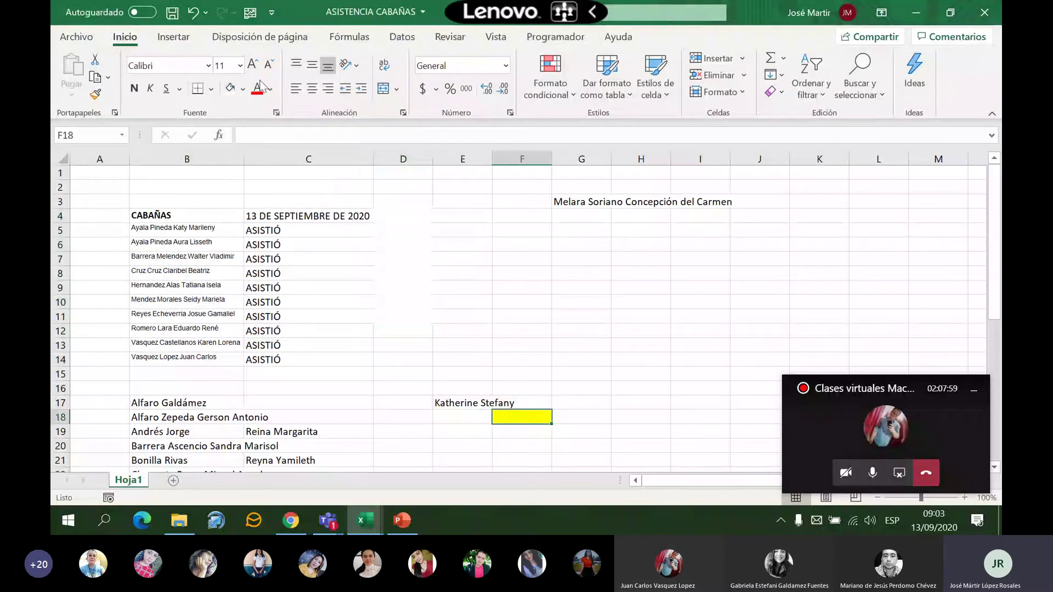
pyautogui.click(230, 88)
pyautogui.click(604, 365)
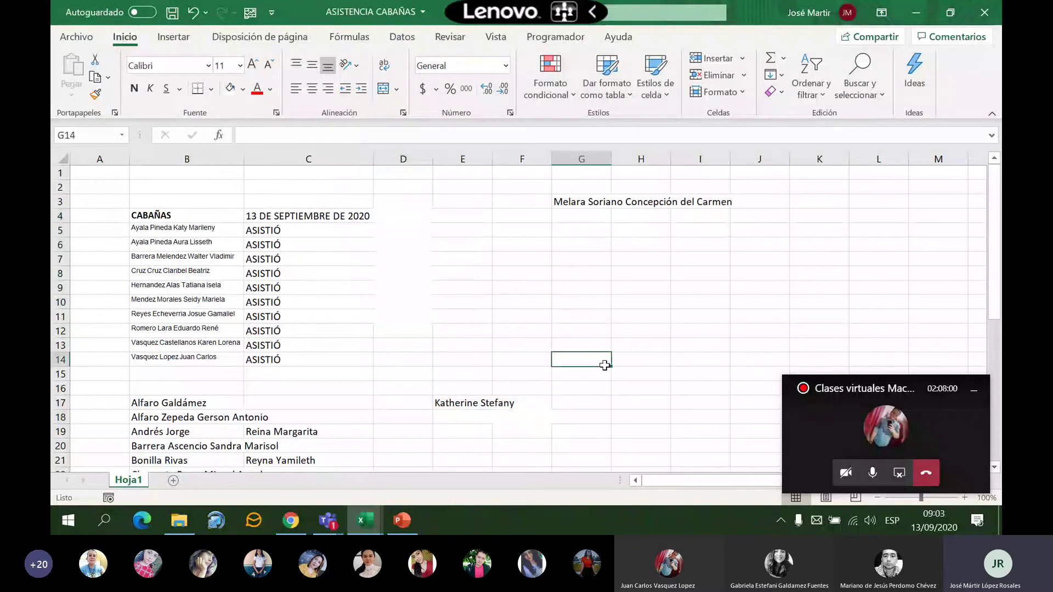
# Remove the yellow fill and the "Problemas" mark from F23, and select the mark in F34
pyautogui.scroll(-7, 605, 368)
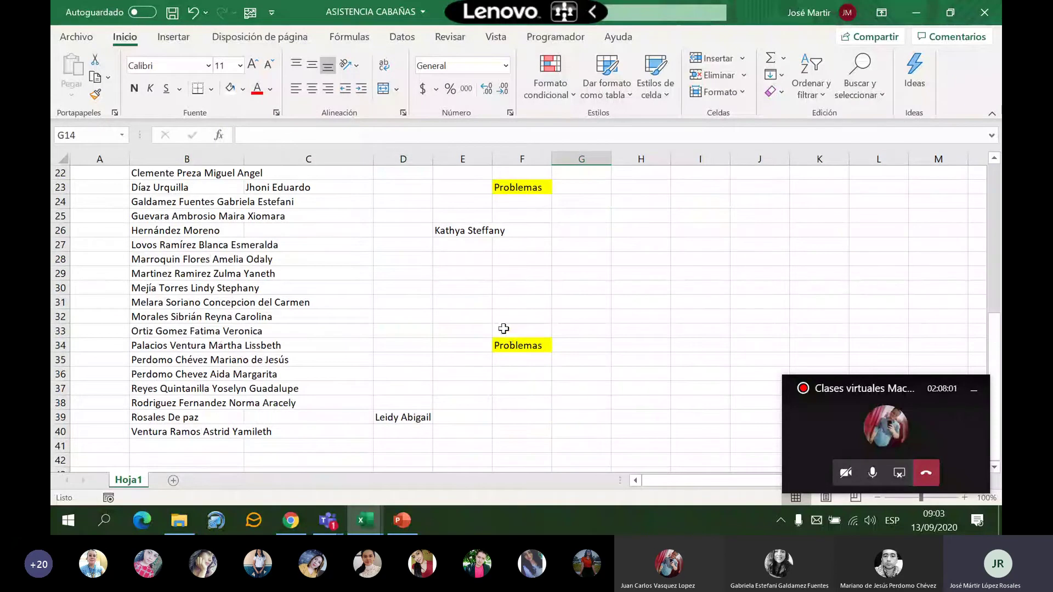
pyautogui.click(518, 187)
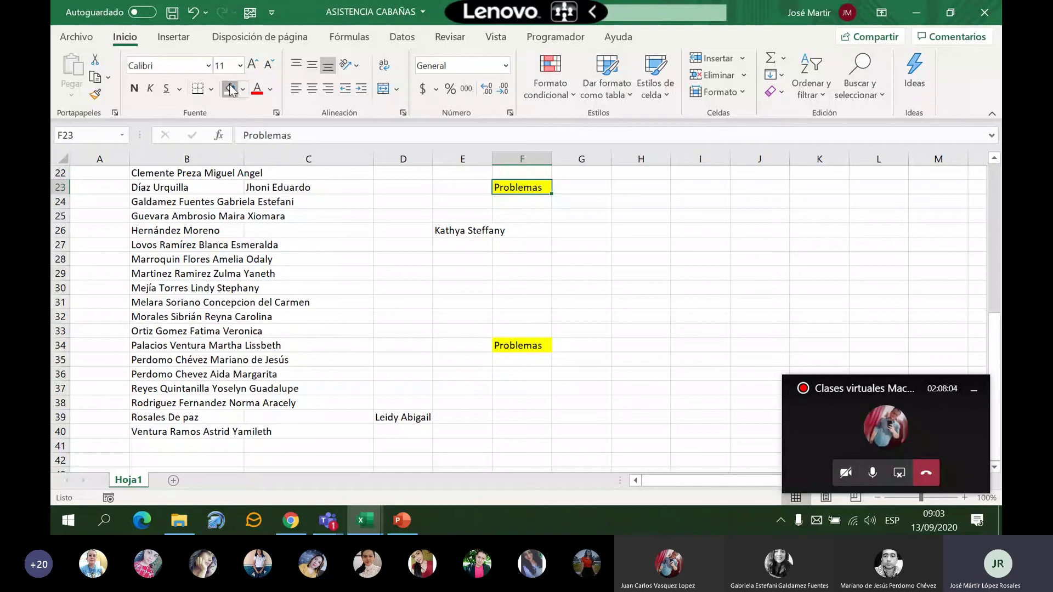
pyautogui.click(231, 89)
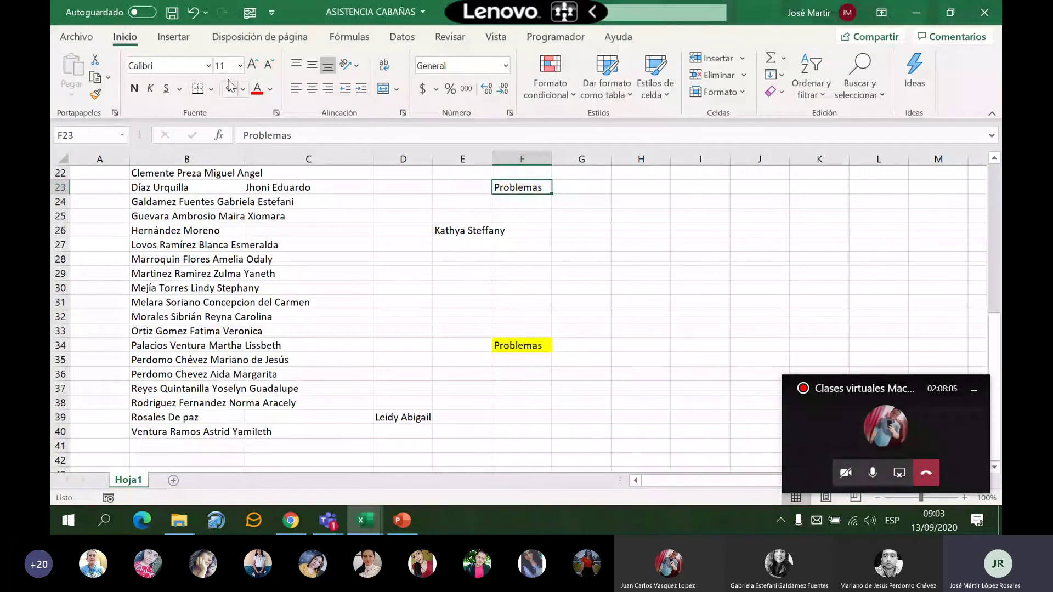
pyautogui.press('Delete')
pyautogui.click(518, 344)
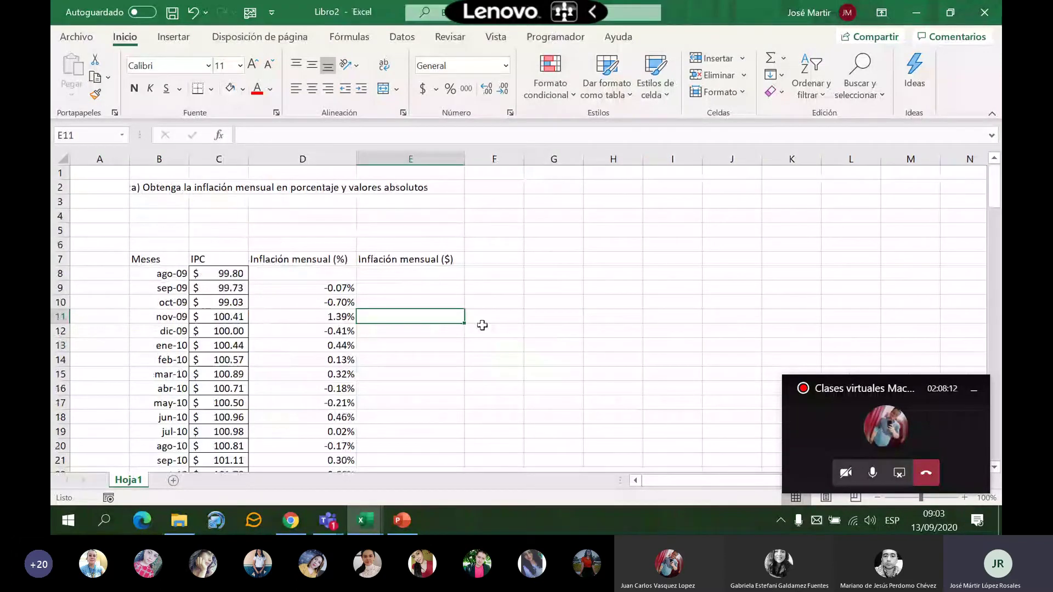
# Review the references in the percentage inflation formula for sep-09 in cell D9
pyautogui.scroll(-1, 482, 325)
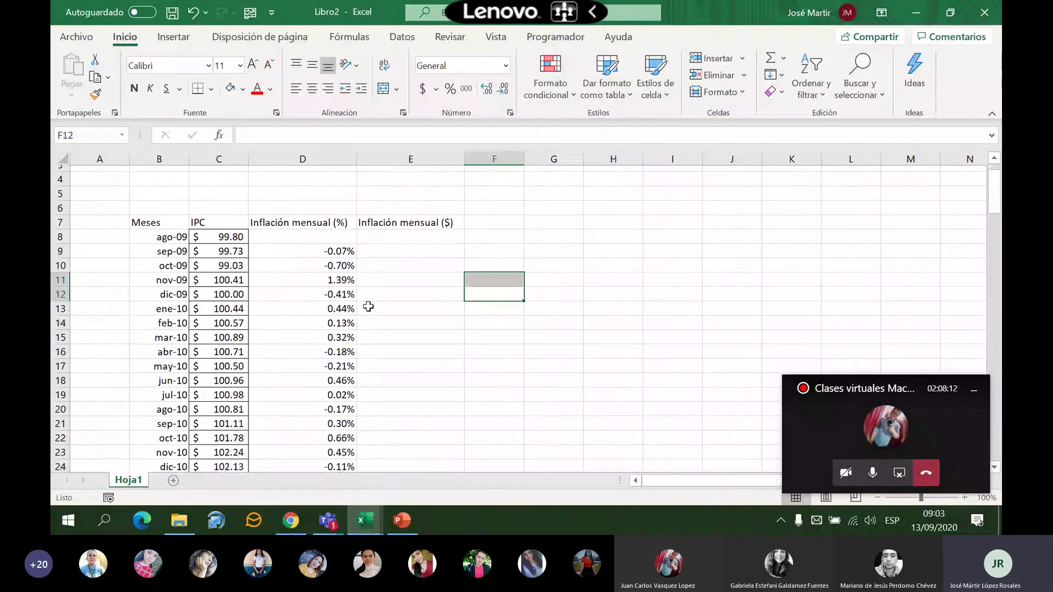
pyautogui.click(332, 247)
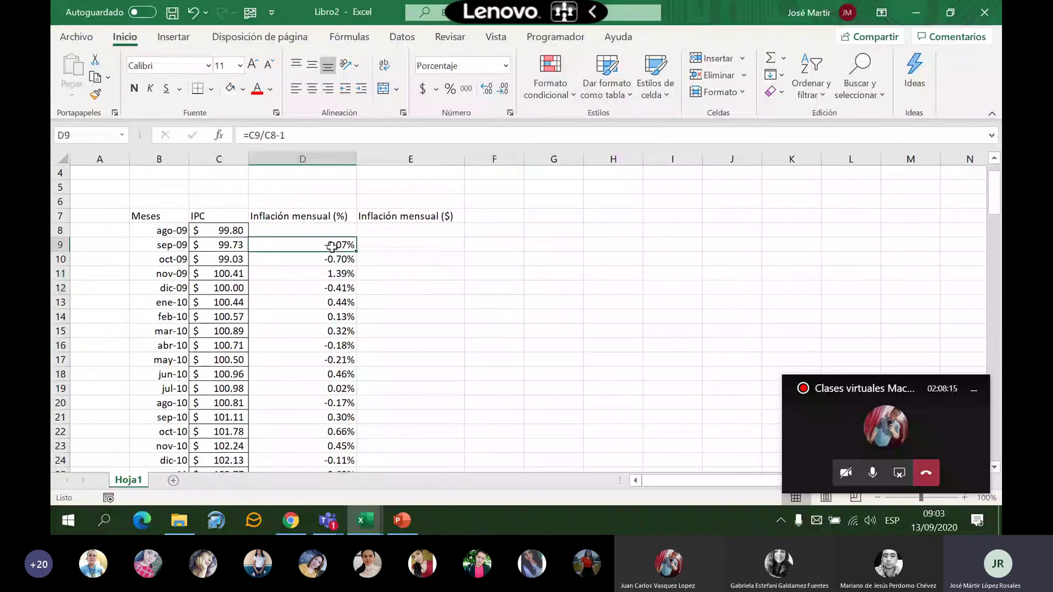
pyautogui.doubleClick(332, 246)
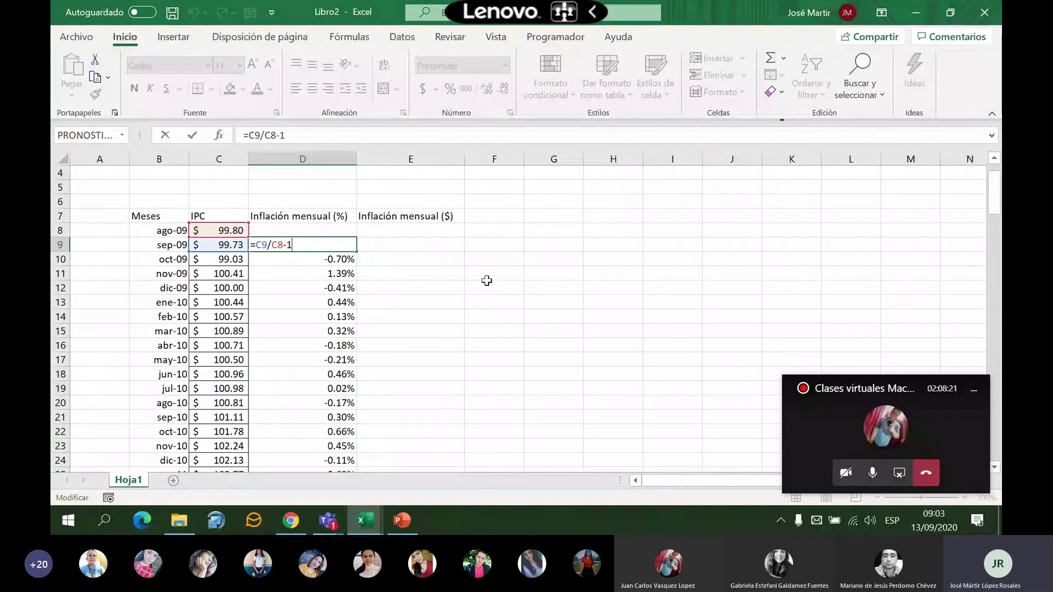
pyautogui.hotkey('ctrl', 'Return')
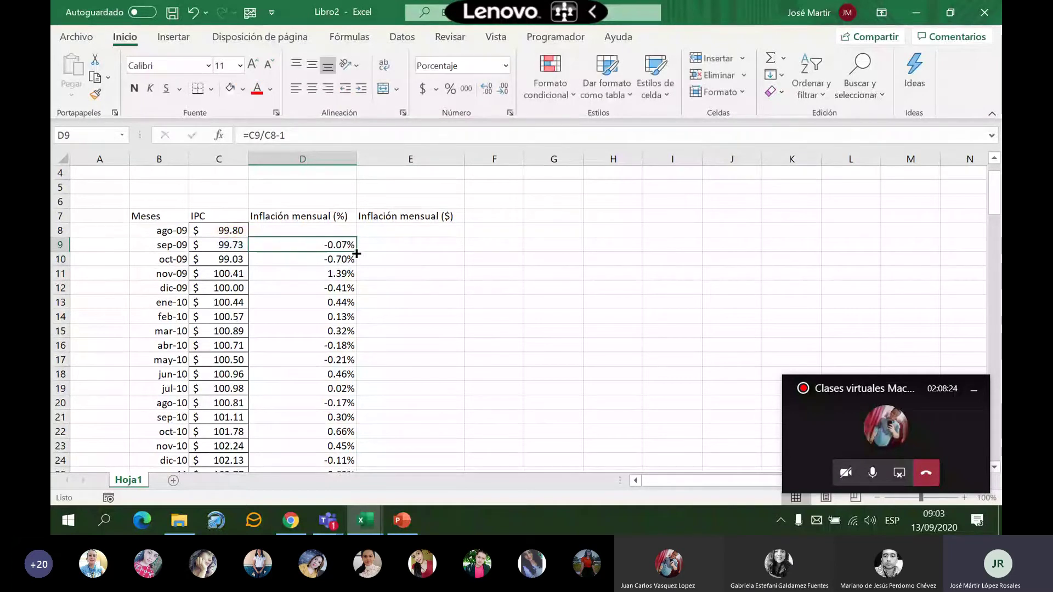
# Fill the D9 percentage inflation formula down column D to the end of the IPC data
pyautogui.moveTo(357, 253); pyautogui.dragTo(348, 491)
pyautogui.scroll(20, 400, 357)
pyautogui.click(290, 287)
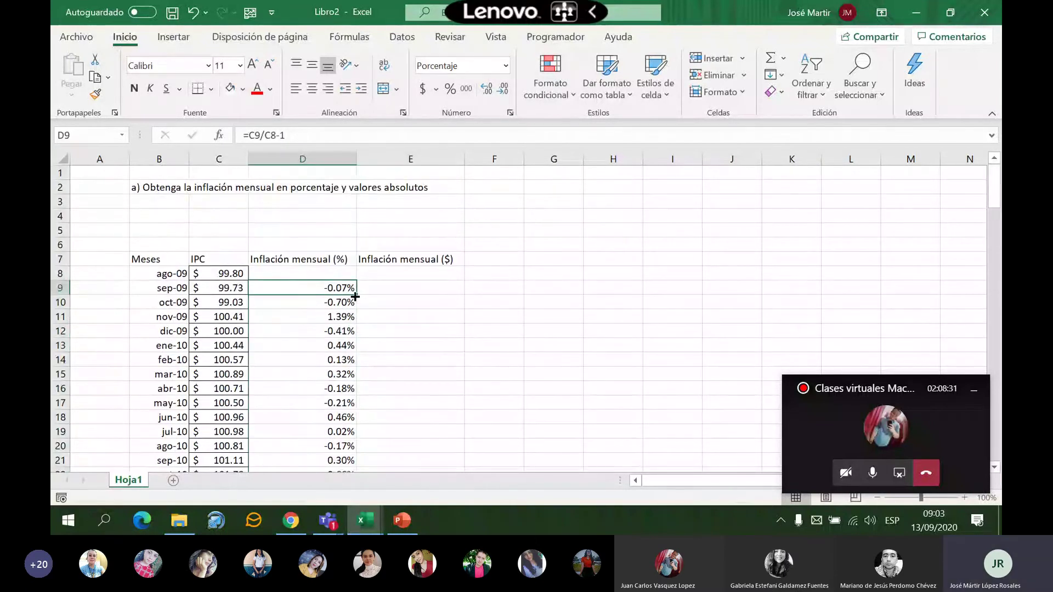
pyautogui.moveTo(356, 295); pyautogui.dragTo(359, 531)
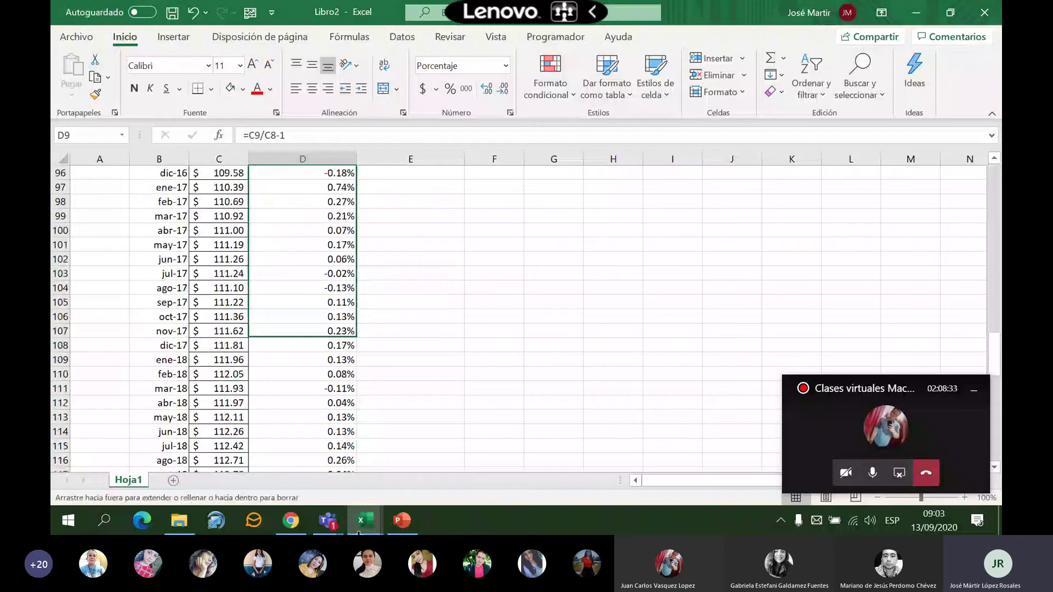
pyautogui.moveTo(358, 531); pyautogui.dragTo(358, 500)
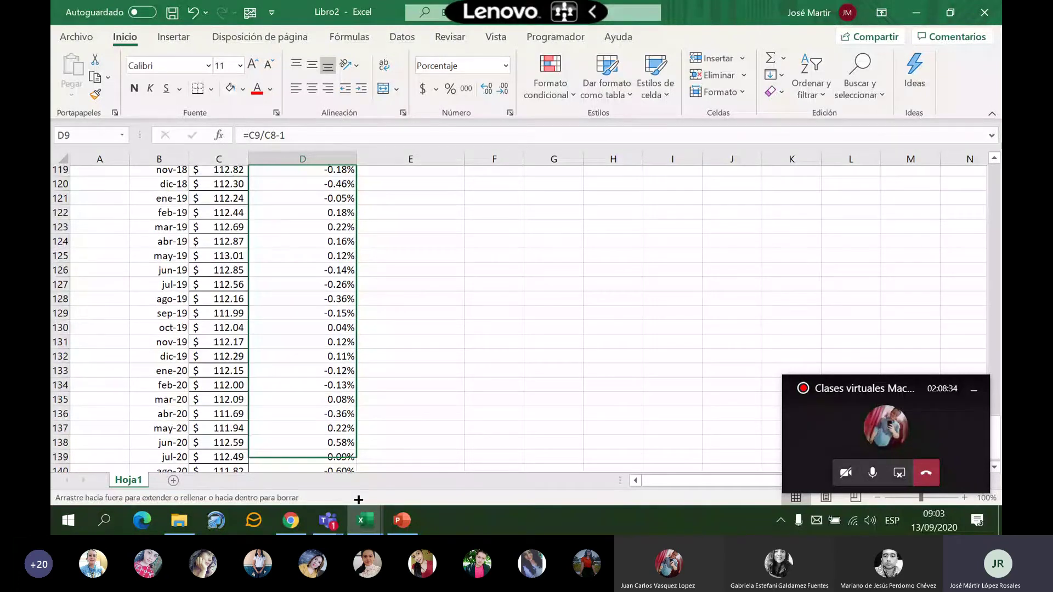
pyautogui.moveTo(359, 500); pyautogui.dragTo(358, 499)
pyautogui.scroll(20, 493, 312)
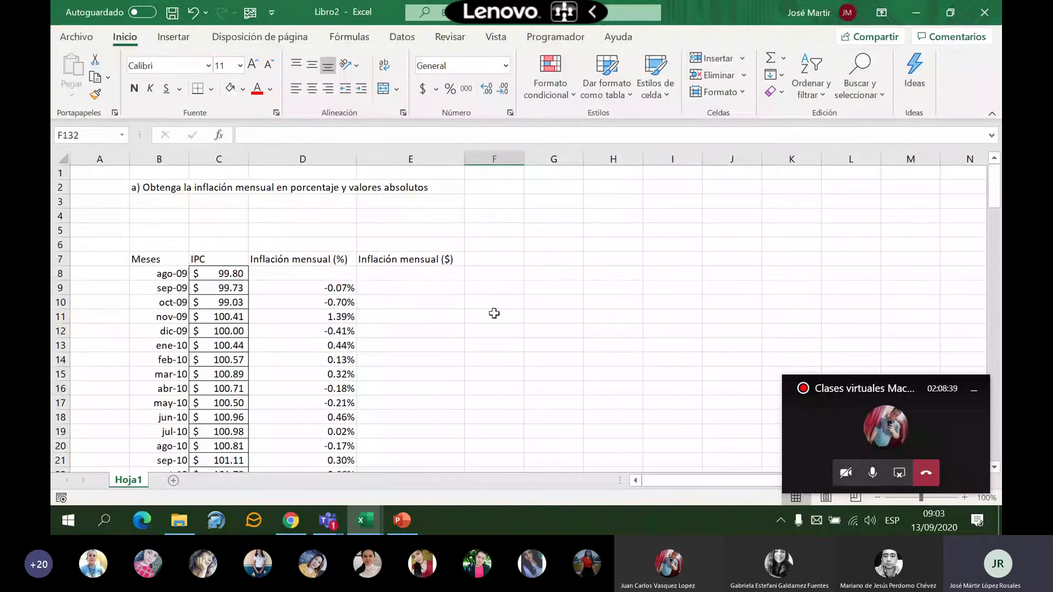
# Enter the formula +C9-C8 in E9 to calculate the absolute monthly inflation for sep-09
pyautogui.click(436, 285)
pyautogui.write('+')
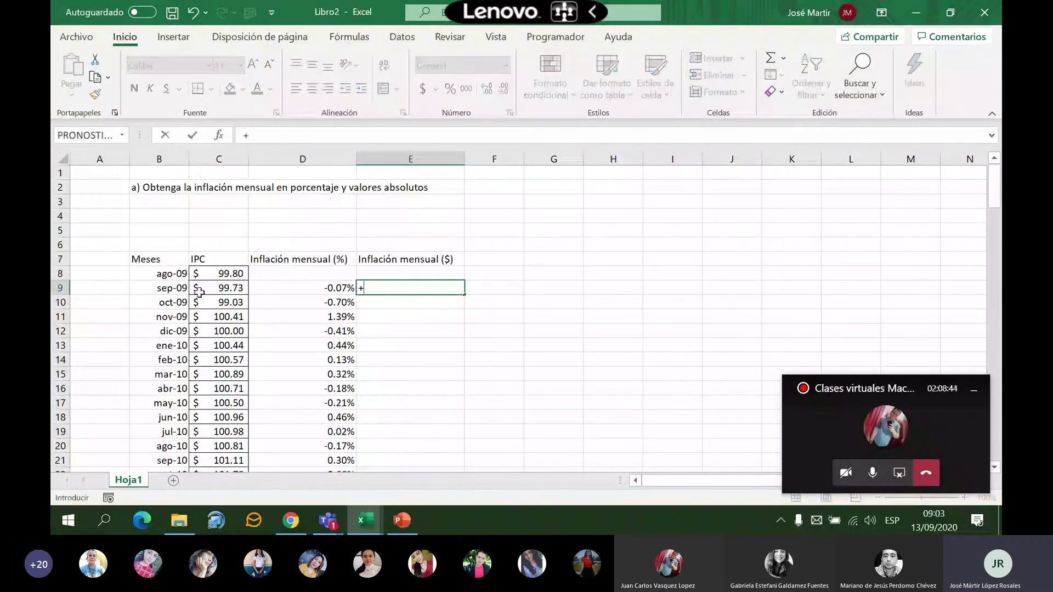
pyautogui.click(209, 291)
pyautogui.write('-')
pyautogui.click(223, 274)
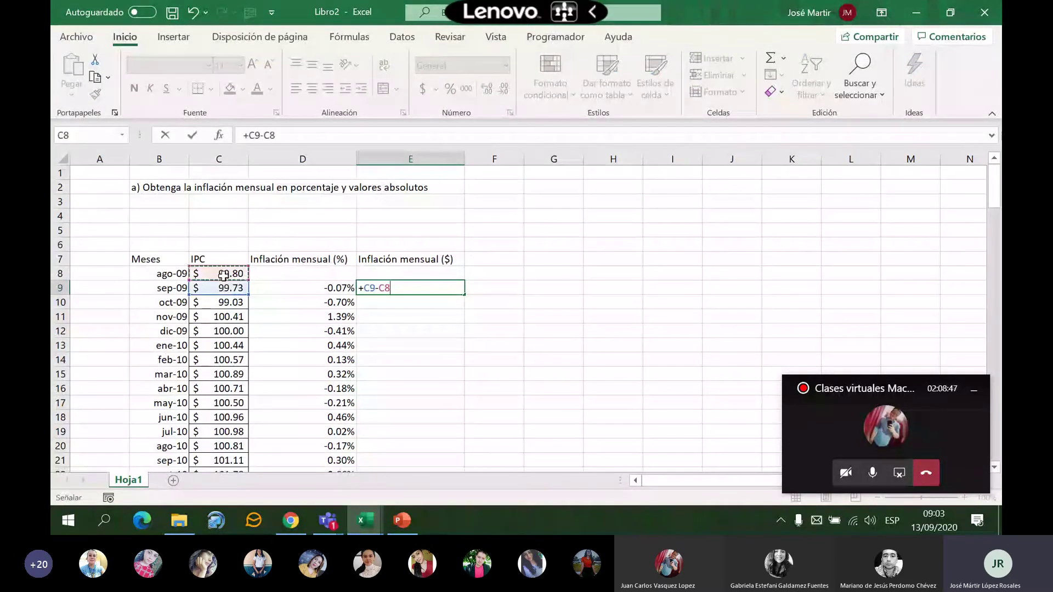
pyautogui.press('Return')
# Add and post the comment "Divide dato actual / dato anterior - 1" on the "Inflación mensual (%)" header in D7
pyautogui.click(412, 259)
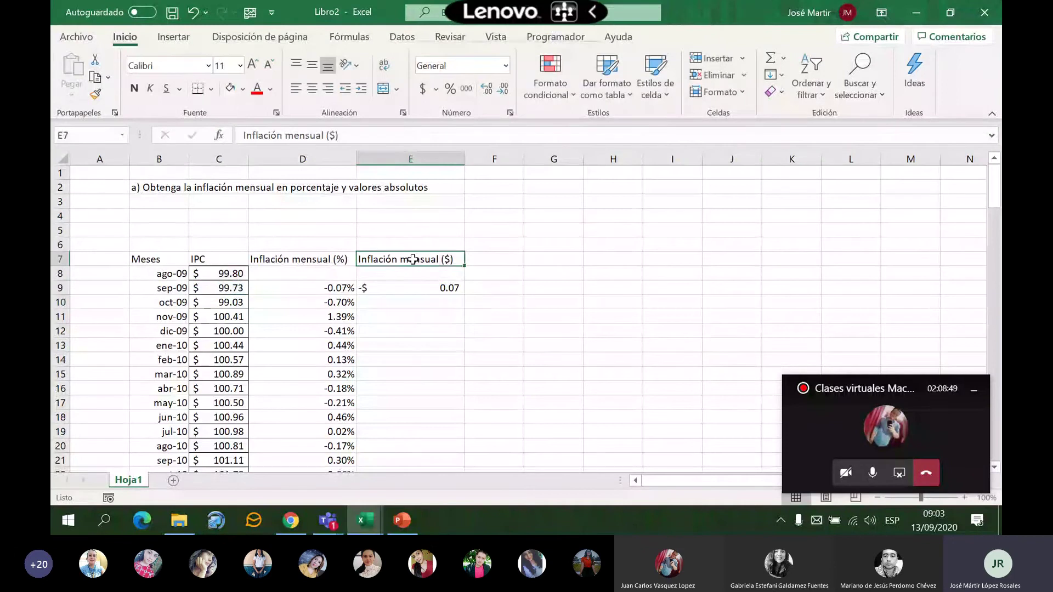
pyautogui.click(302, 257)
pyautogui.rightClick(304, 265)
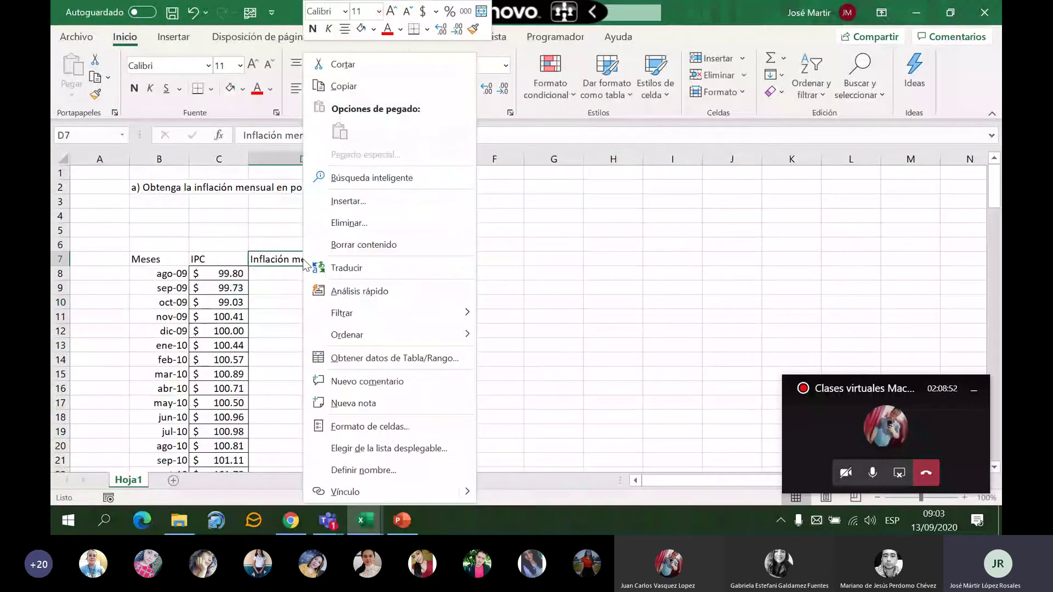
pyautogui.click(351, 381)
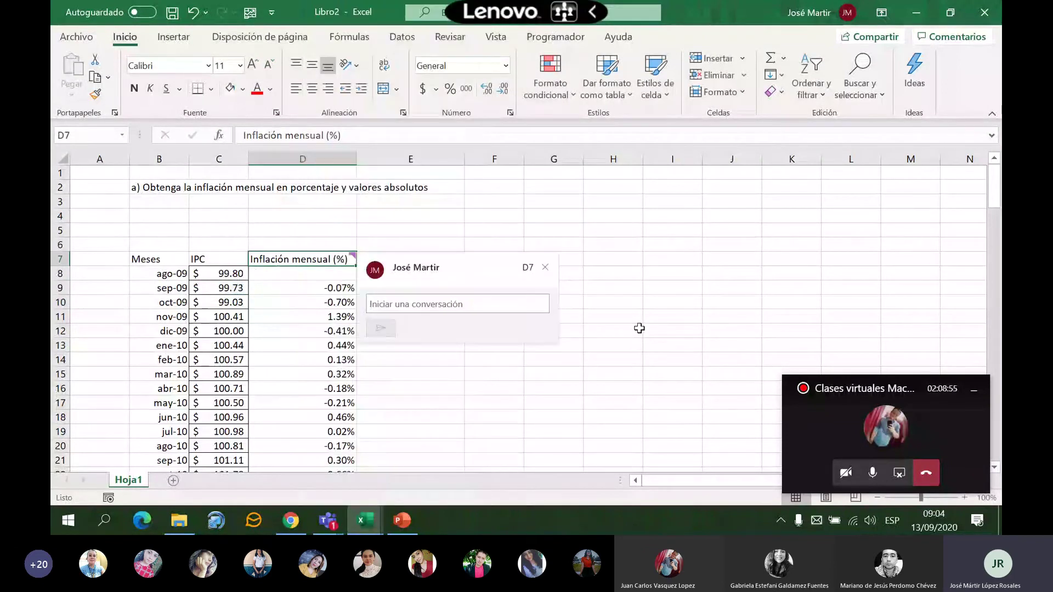
pyautogui.write('D')
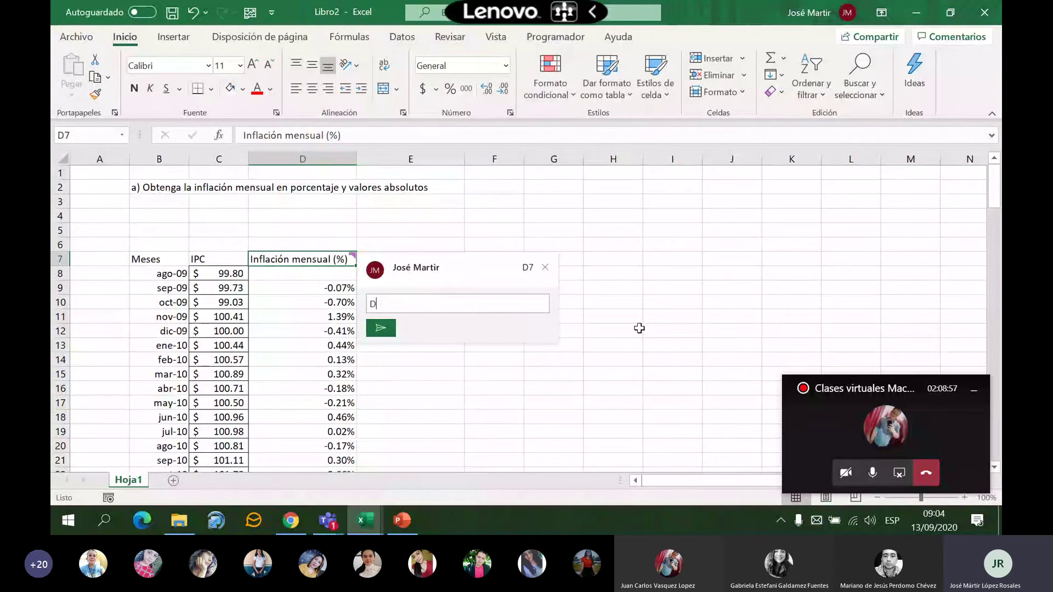
pyautogui.write('ivide se')
pyautogui.press('BackSpace')
pyautogui.press('BackSpace')
pyautogui.write('dato actual ')
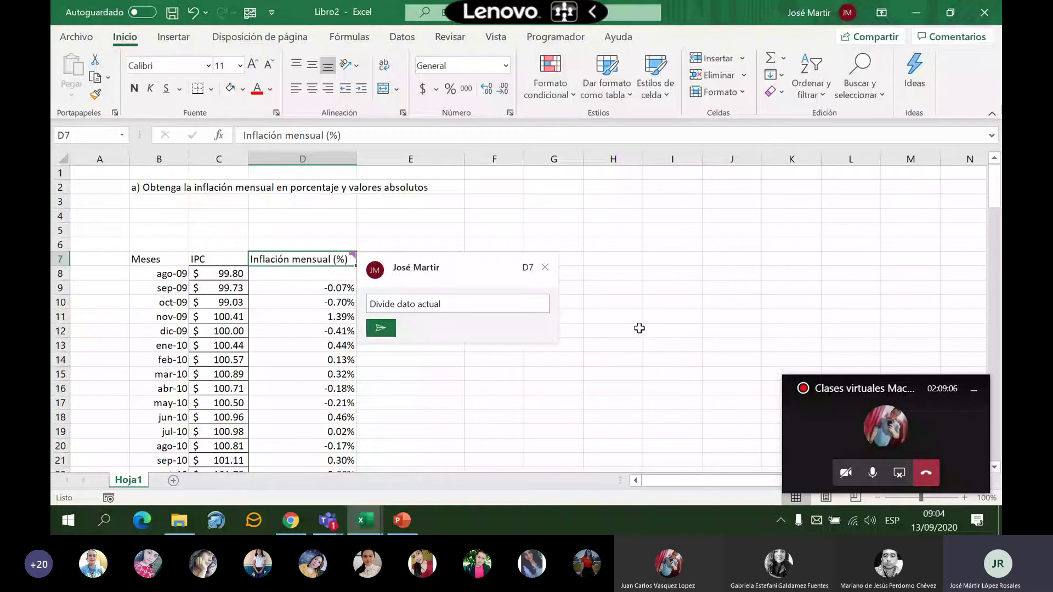
pyautogui.write('/ dato anterior menos')
pyautogui.hotkey('ctrl', 'BackSpace')
pyautogui.write('- 1')
pyautogui.press('Return')
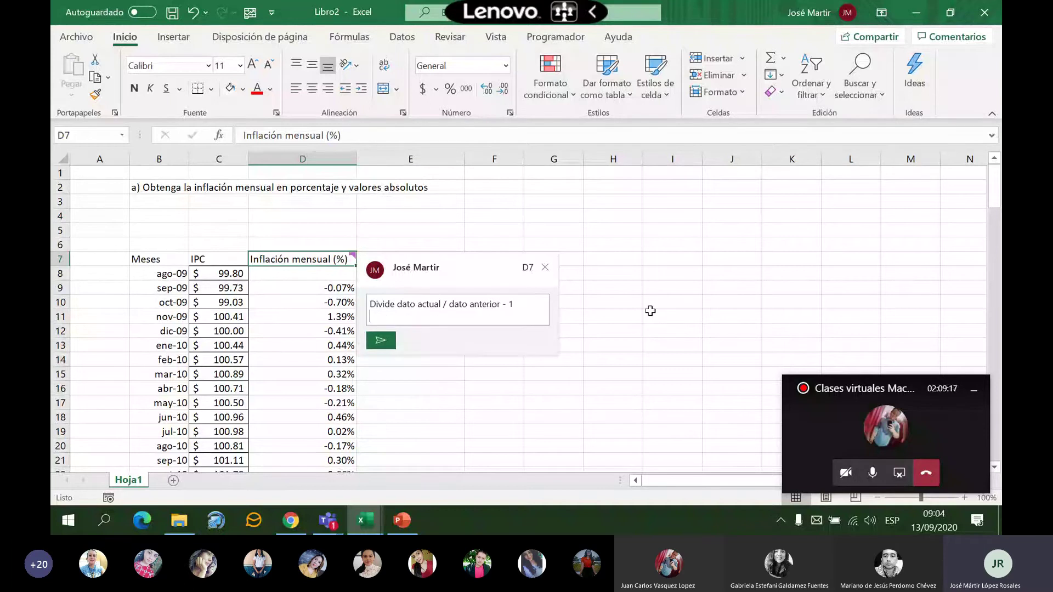
pyautogui.press('BackSpace')
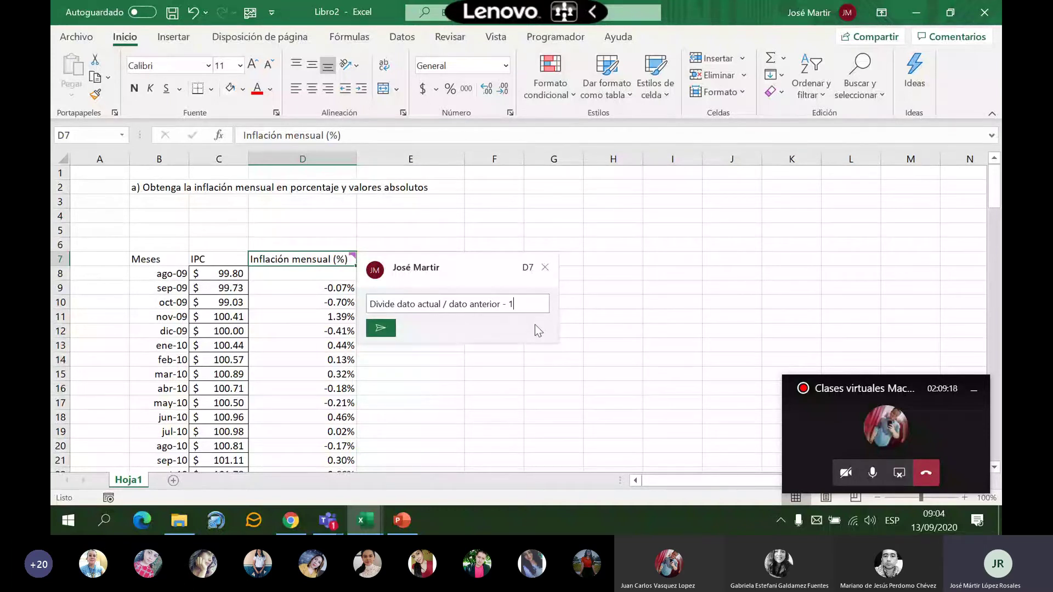
pyautogui.hotkey('ctrl', 'Return')
pyautogui.click(615, 290)
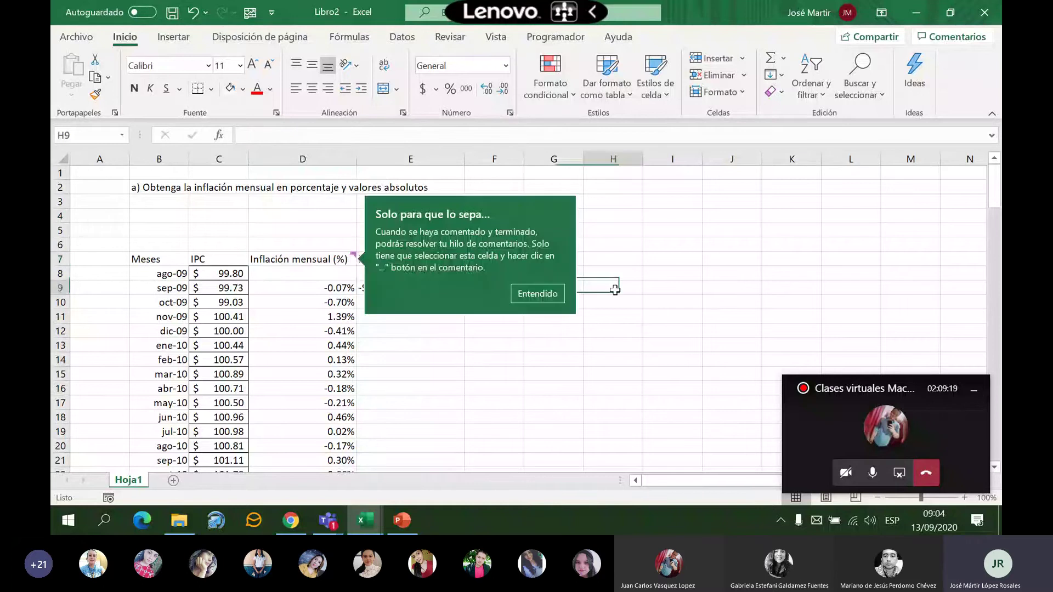
# Add the comment "Resta dato actual menos dato anterior" to the Inflación mensual ($) header in cell E7
pyautogui.click(550, 297)
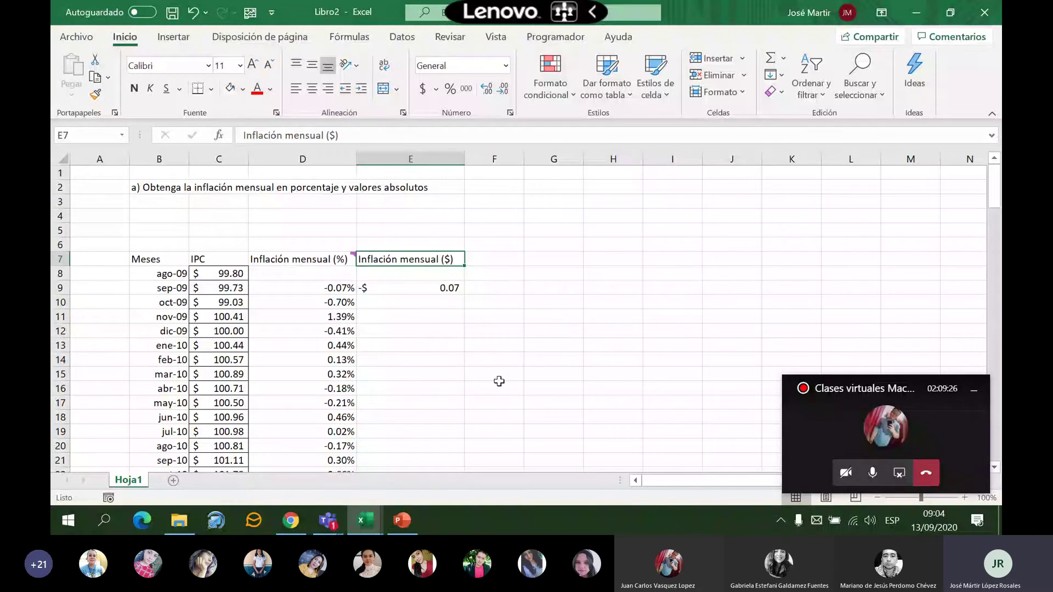
pyautogui.write('ual ')
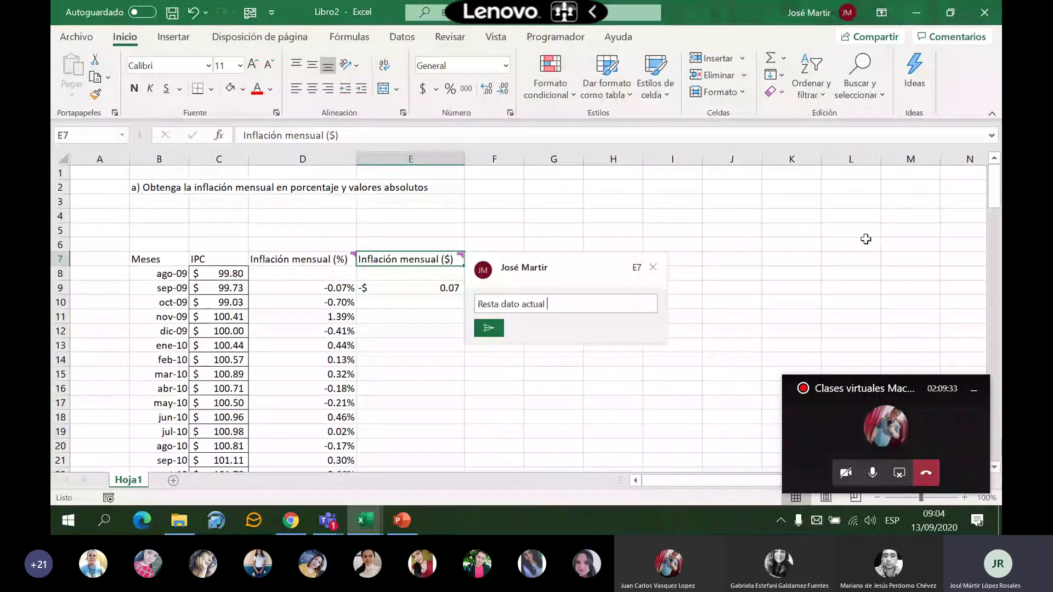
pyautogui.write('menos dato anterior')
pyautogui.click(645, 373)
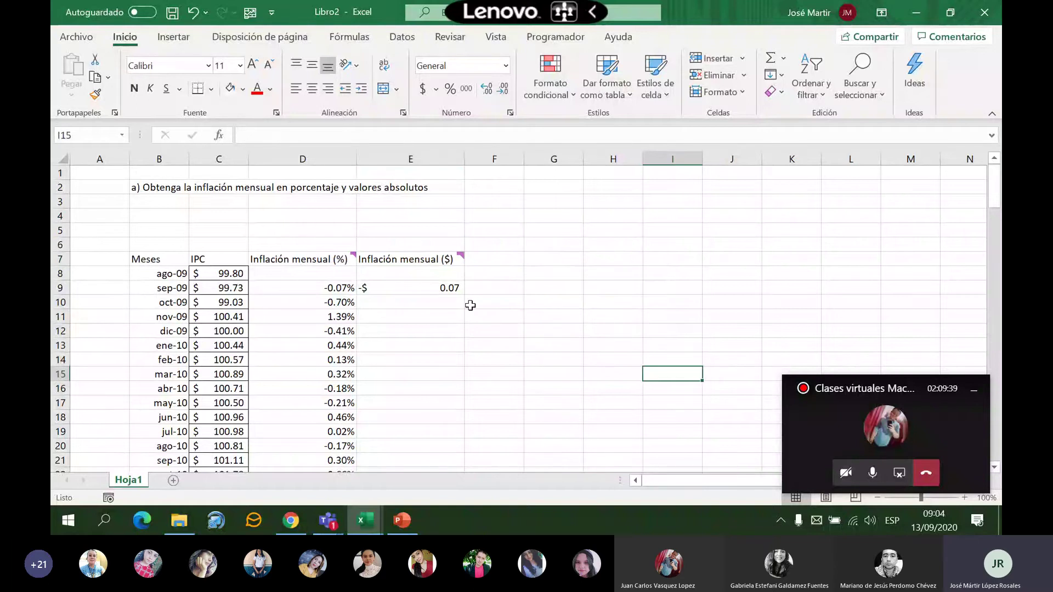
# Save the workbook as Libro2 on OneDrive, replacing the existing file, and dismiss the version history tip
pyautogui.click(483, 388)
pyautogui.hotkey('ctrl', 's')
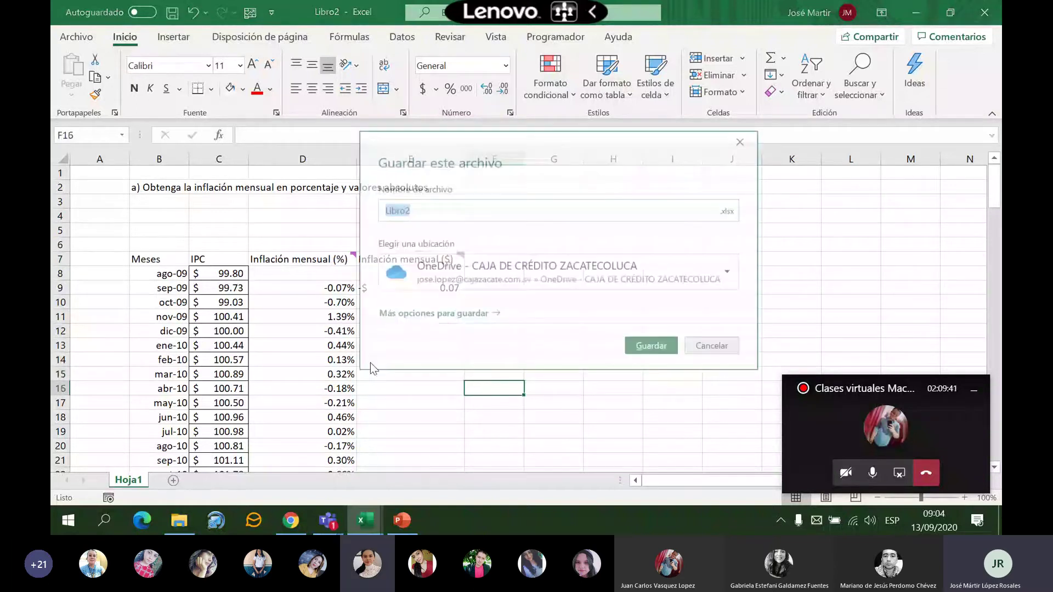
pyautogui.click(662, 347)
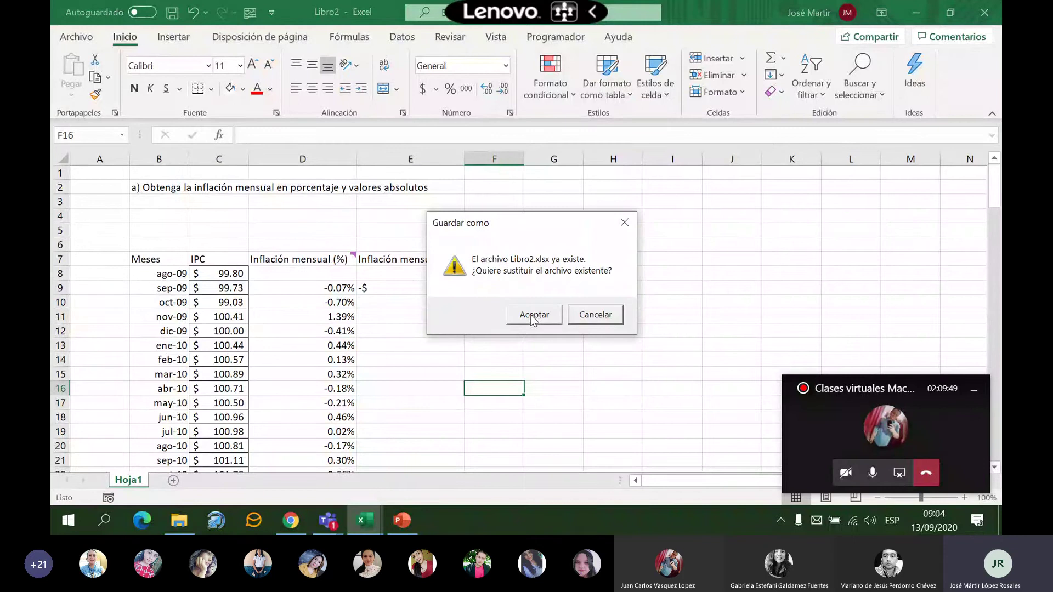
pyautogui.click(532, 318)
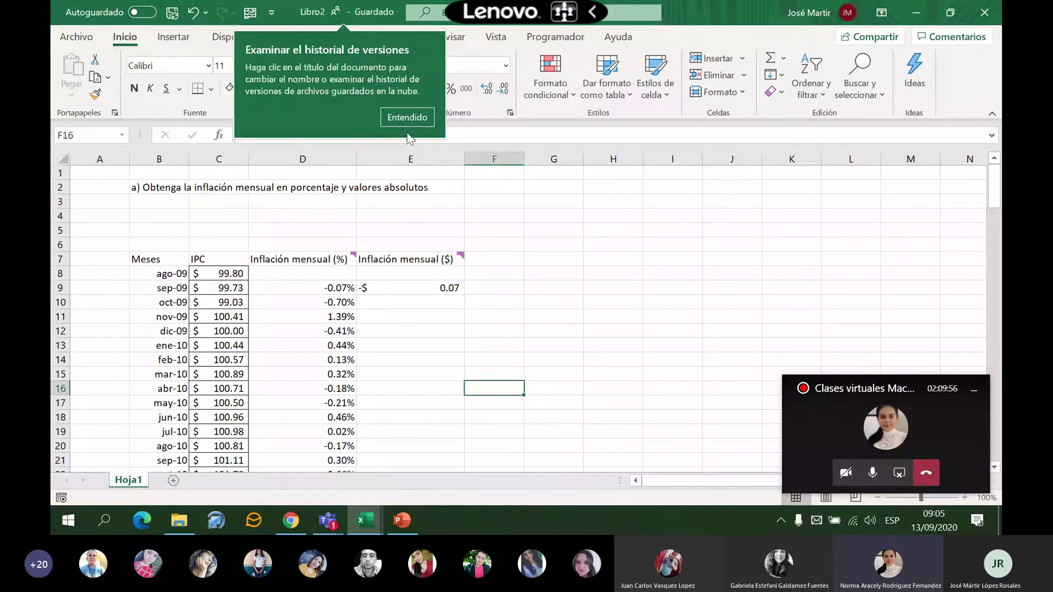
pyautogui.click(407, 118)
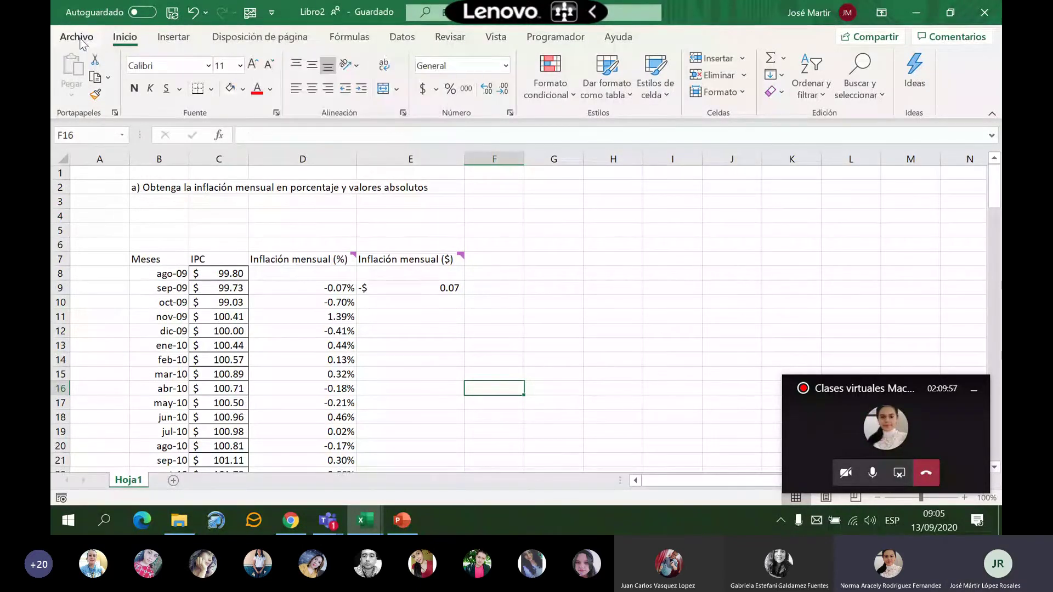
# Start saving a copy of the workbook and browse to the MACROECONOMÍA II folder inside Docencia on the desktop
pyautogui.click(80, 43)
pyautogui.click(132, 237)
pyautogui.click(304, 281)
pyautogui.click(304, 281)
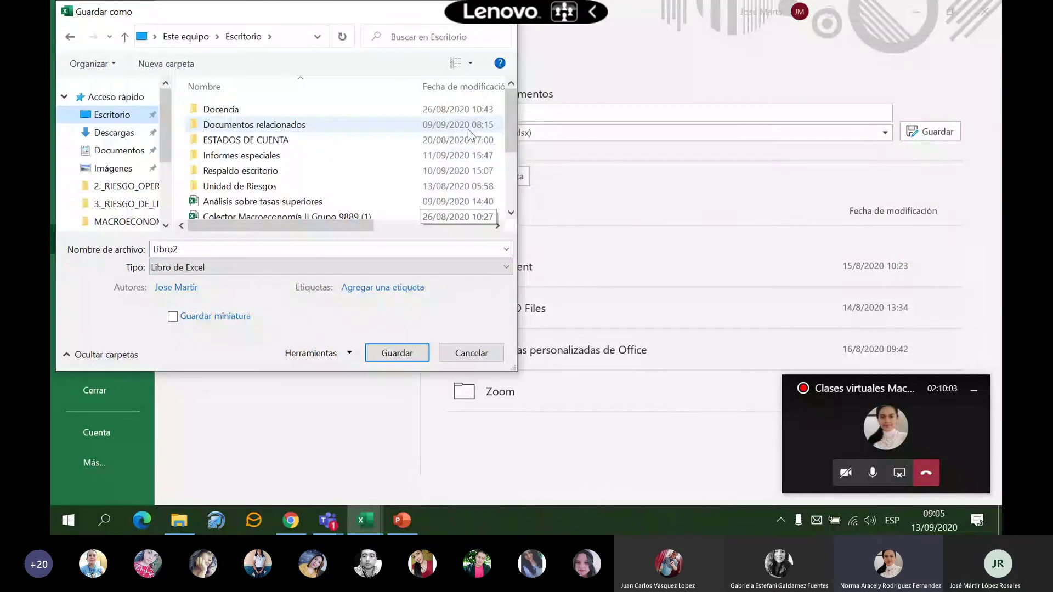
pyautogui.moveTo(265, 191)
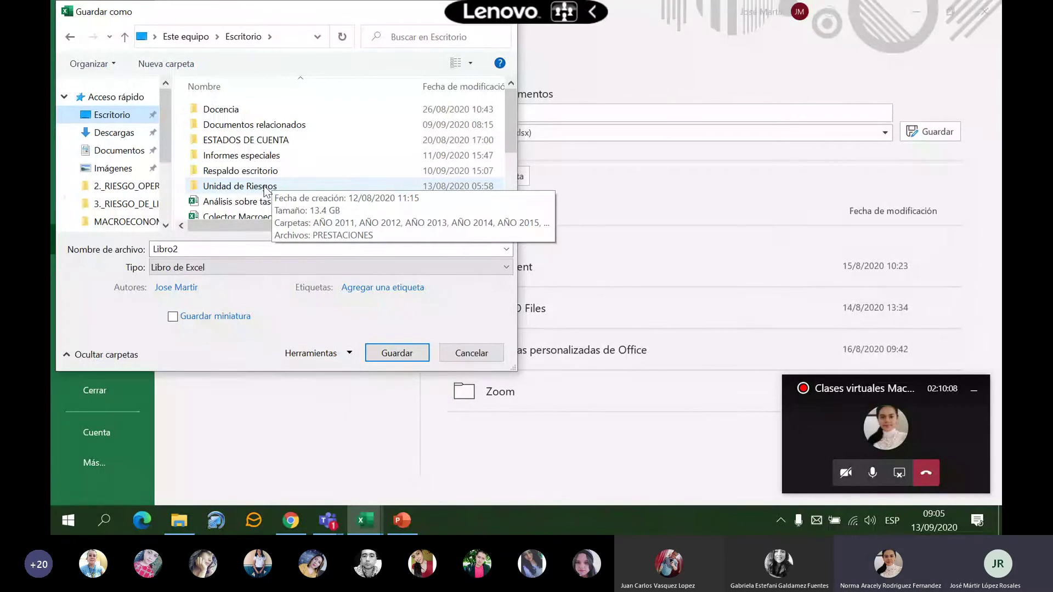
pyautogui.doubleClick(265, 187)
pyautogui.click(125, 38)
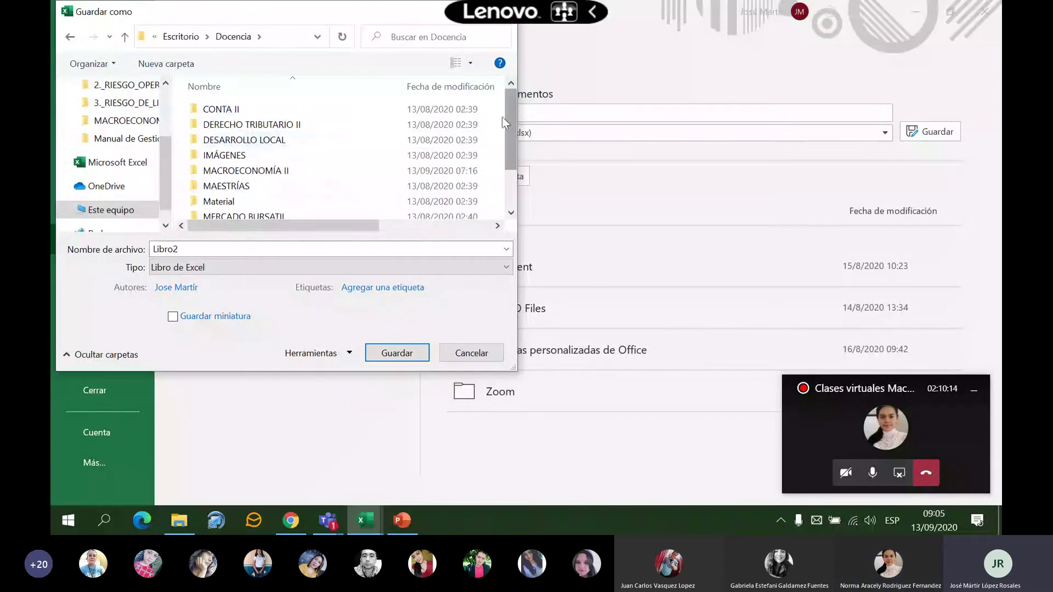
pyautogui.click(300, 171)
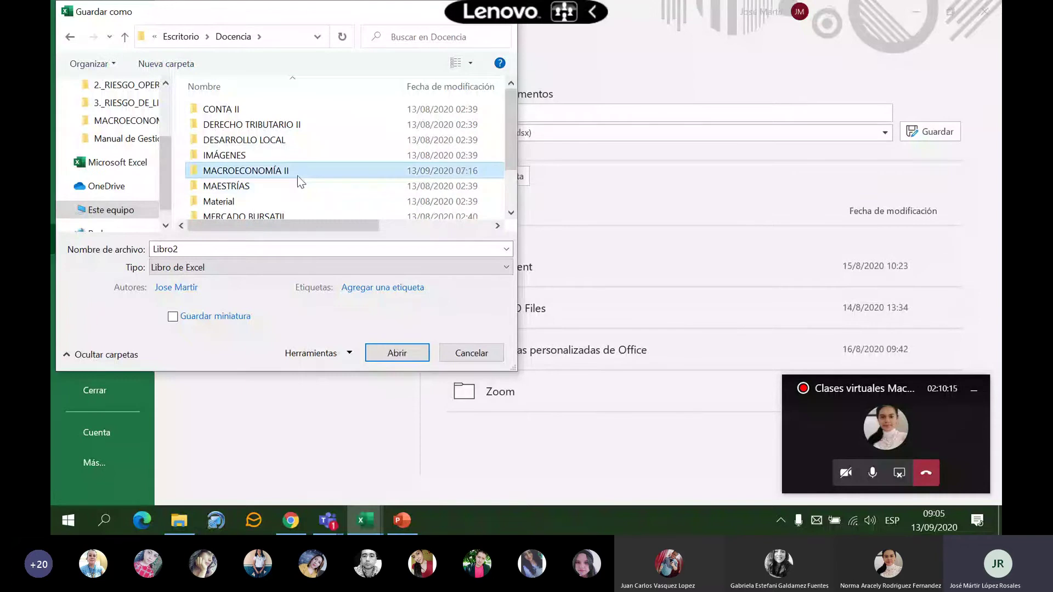
pyautogui.doubleClick(297, 171)
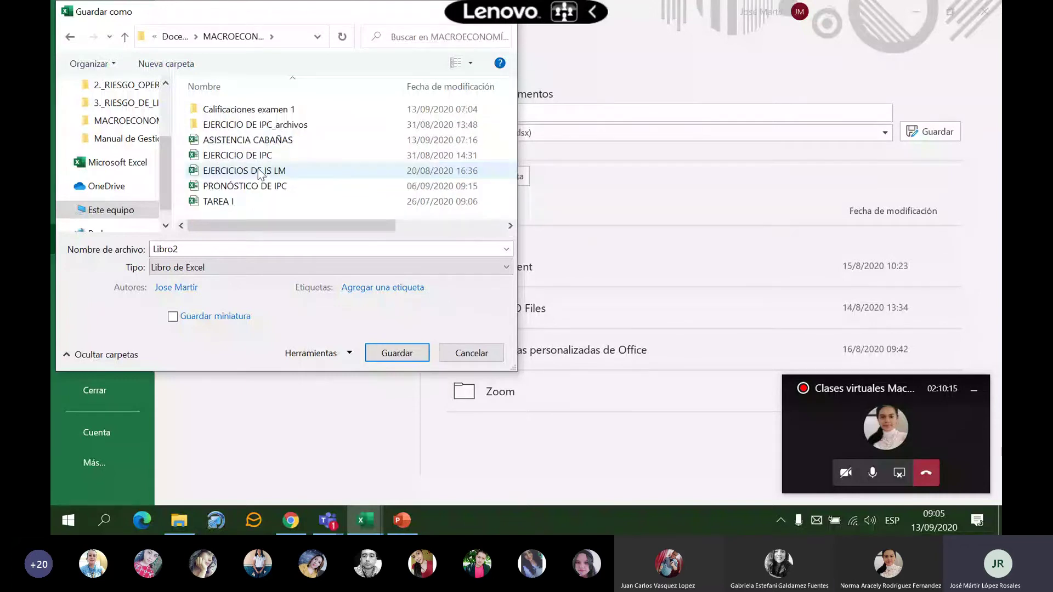
# Name the file REPASO DE IPC E INFLACIÓN and save it as an Excel workbook in the chosen folder
pyautogui.click(280, 254)
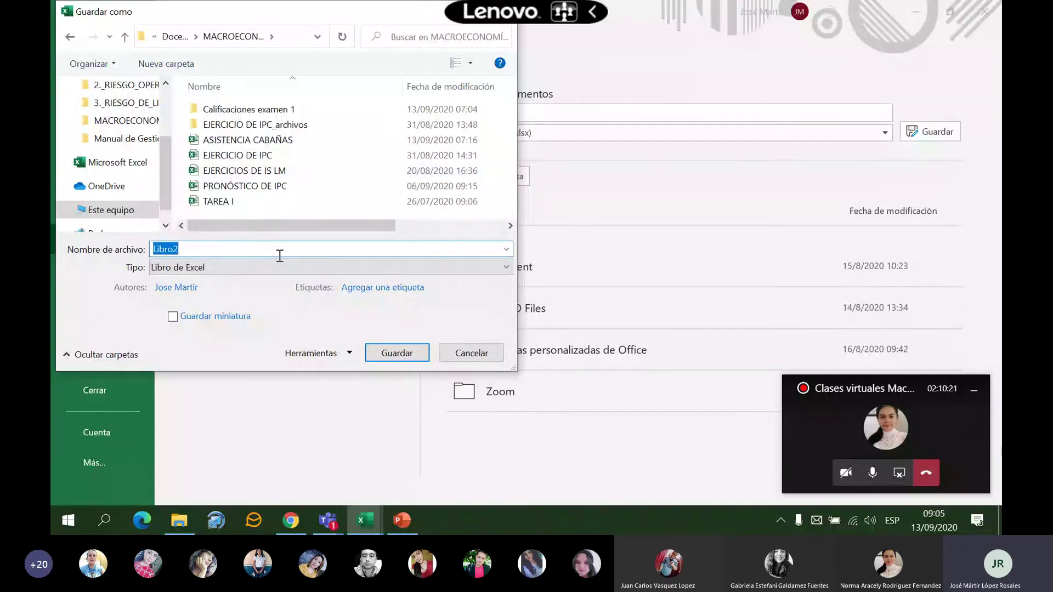
pyautogui.write('REPASO DE')
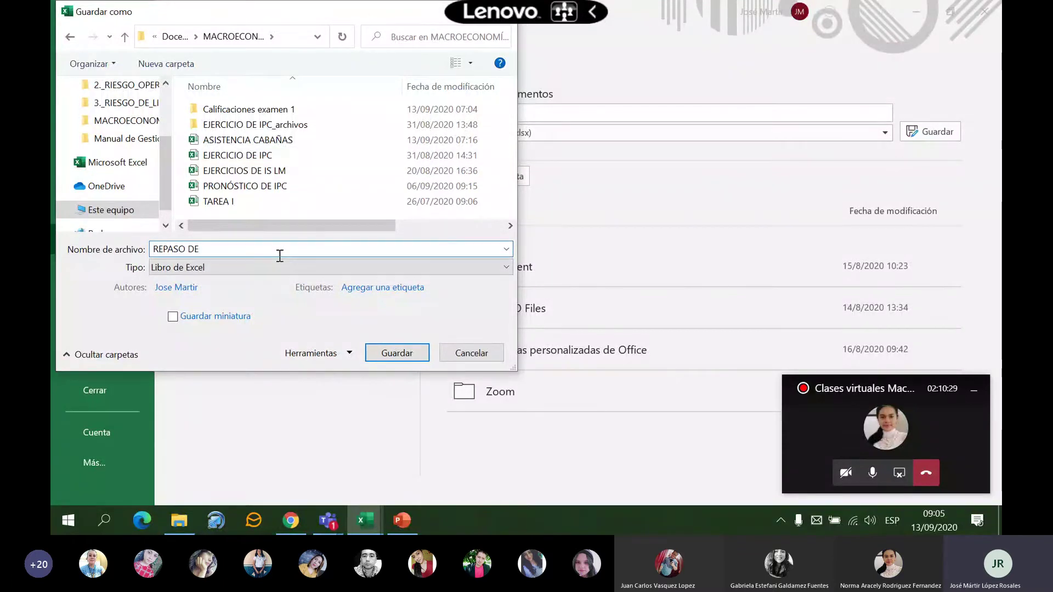
pyautogui.write(' IPC E INLF')
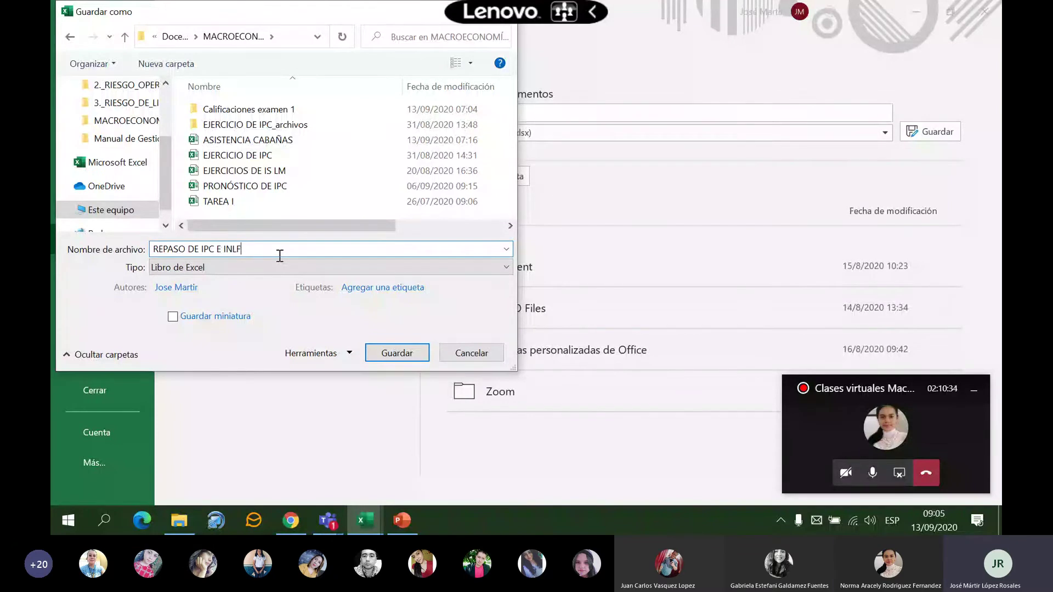
pyautogui.press('BackSpace')
pyautogui.press('BackSpace')
pyautogui.write('FLACIÓN')
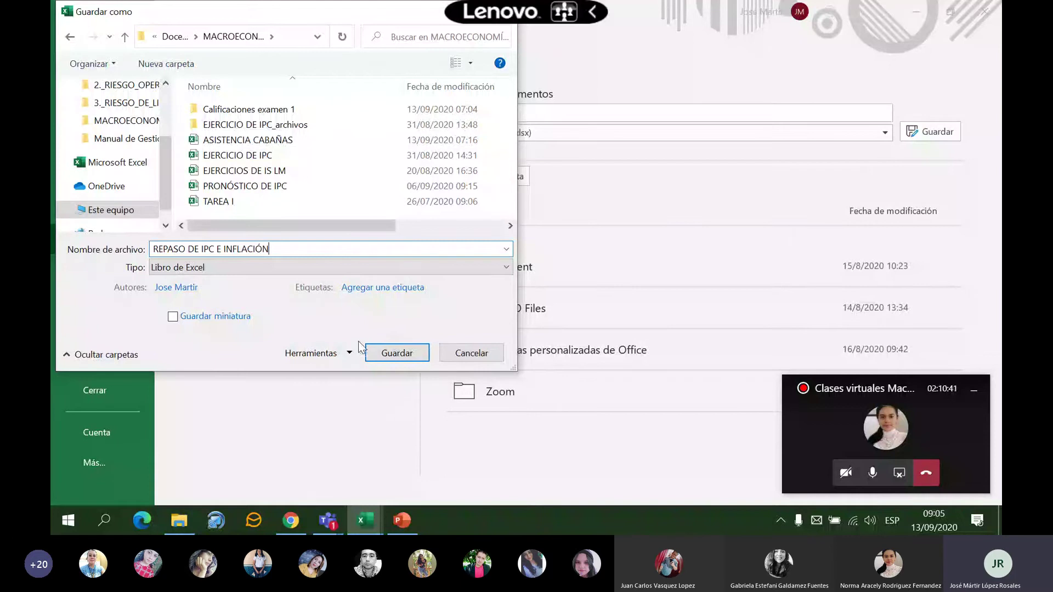
pyautogui.click(413, 353)
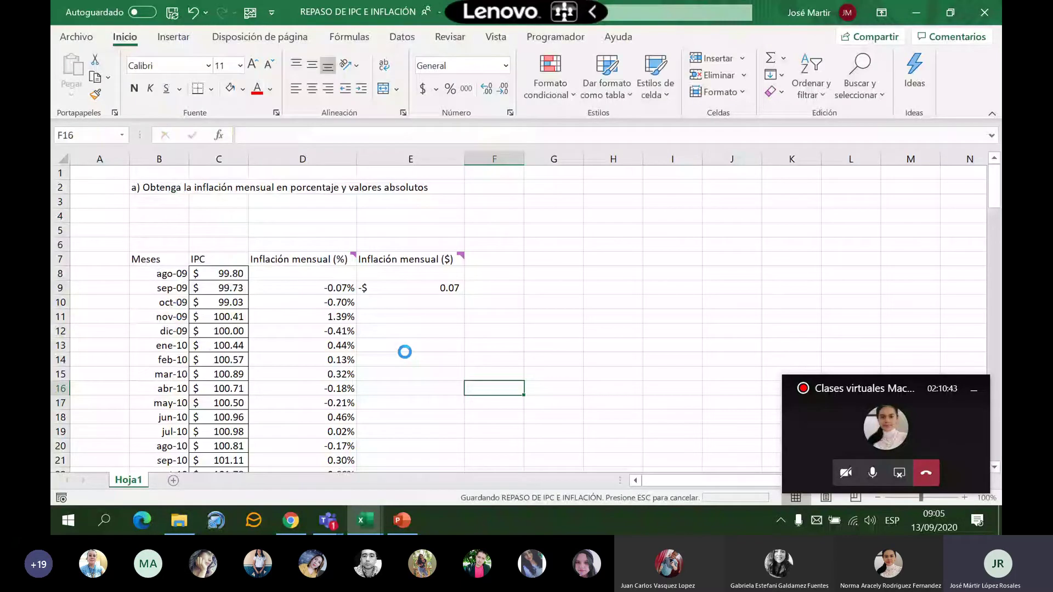
# Fill the monthly inflation ($) formula from E9 down to the ago-20 row in E140
pyautogui.click(411, 288)
pyautogui.moveTo(465, 294); pyautogui.dragTo(467, 453)
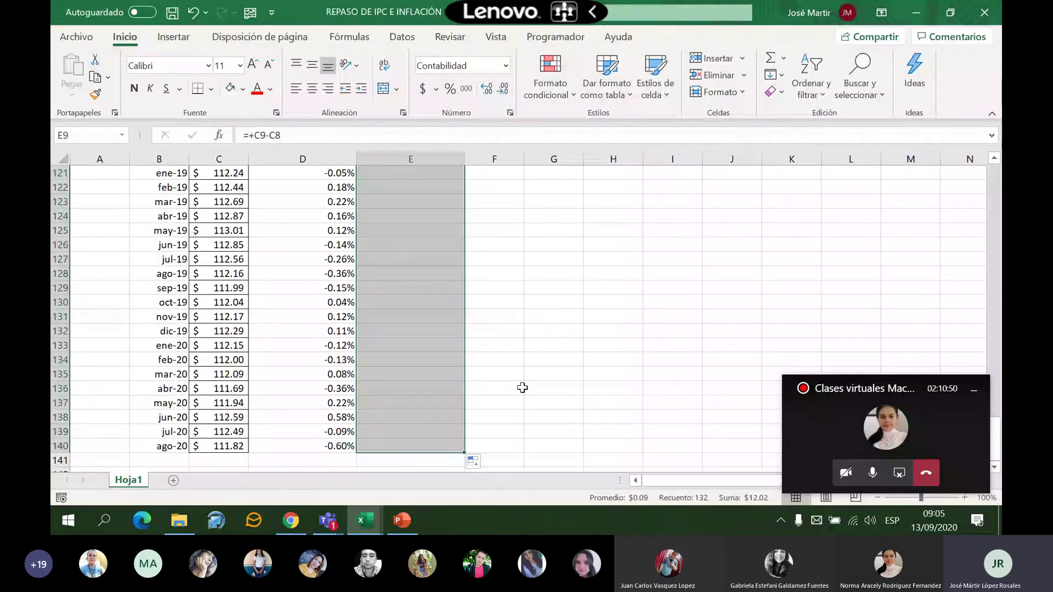
pyautogui.scroll(11, 560, 345)
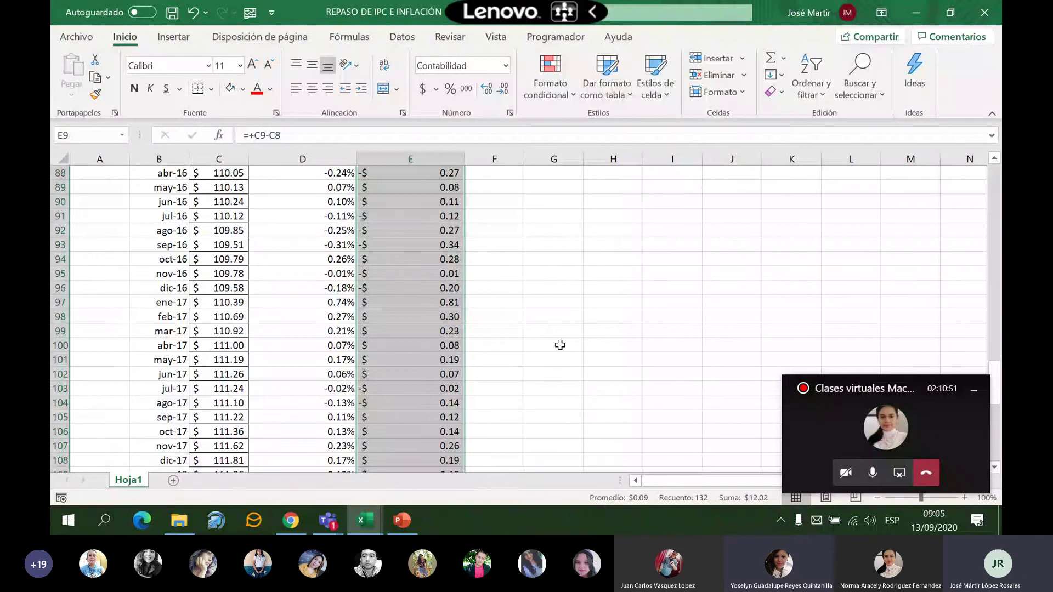
pyautogui.press('Right')
pyautogui.click(531, 388)
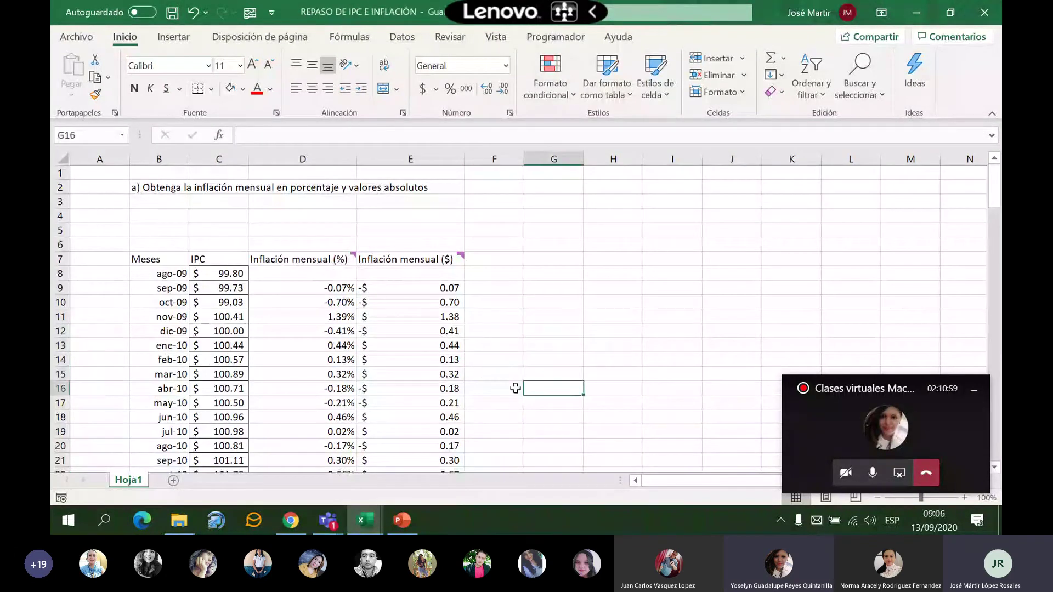
# Save the changes to the workbook
pyautogui.click(512, 385)
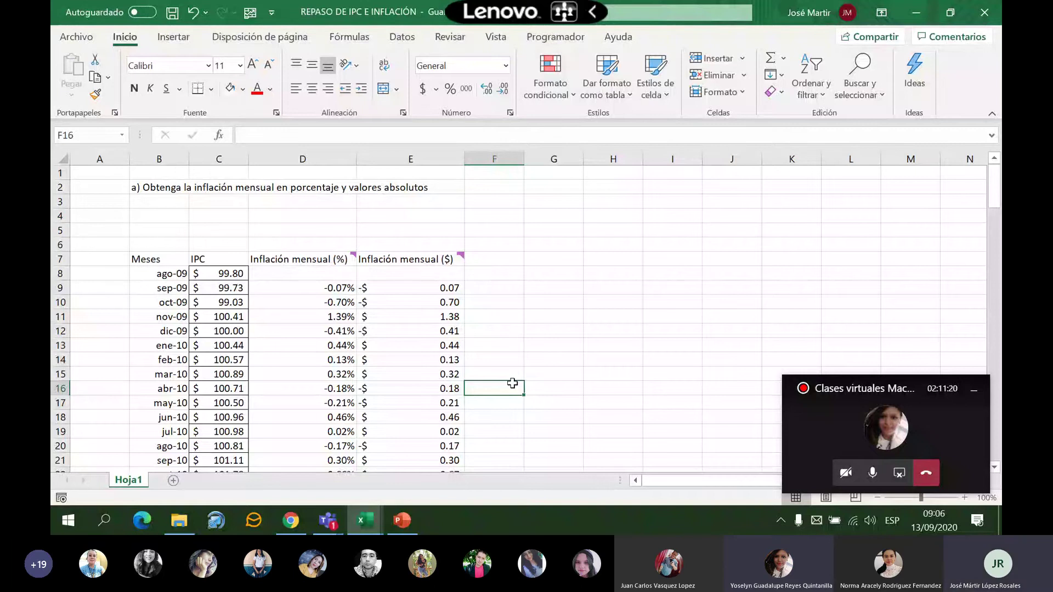
pyautogui.click(553, 316)
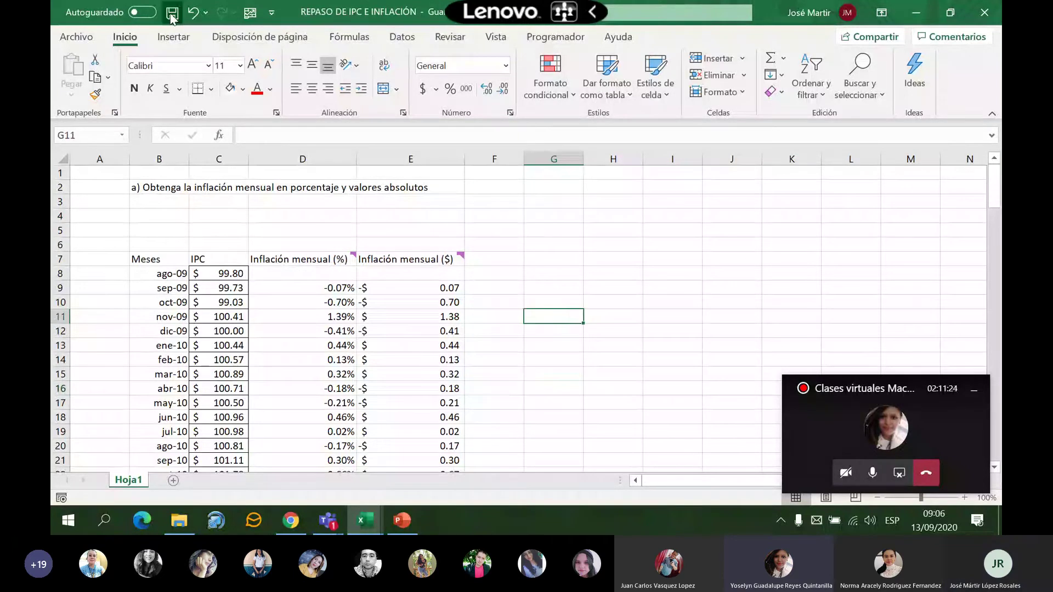
pyautogui.click(173, 17)
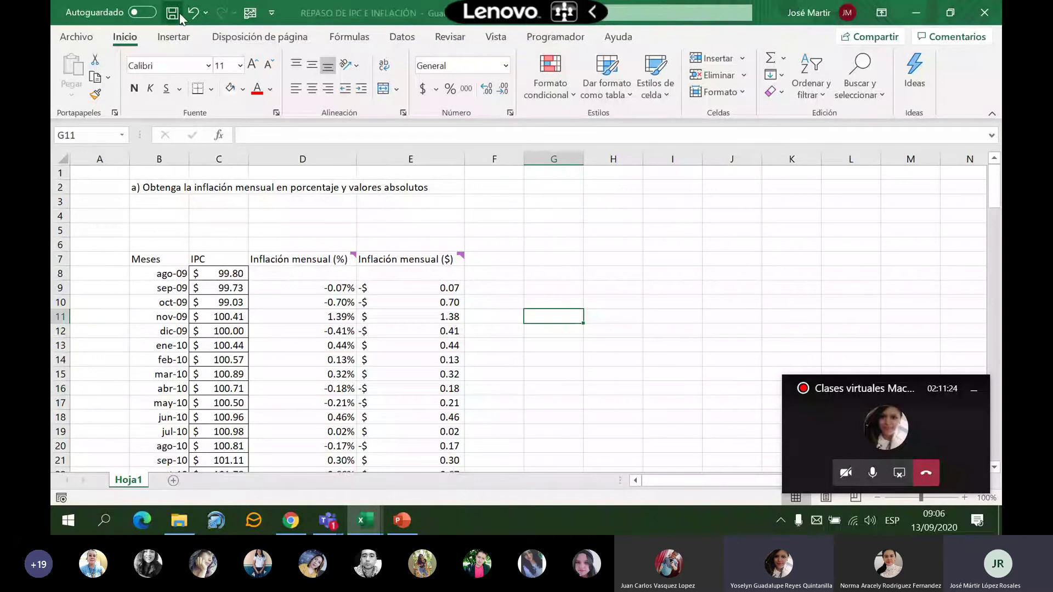
pyautogui.click(561, 365)
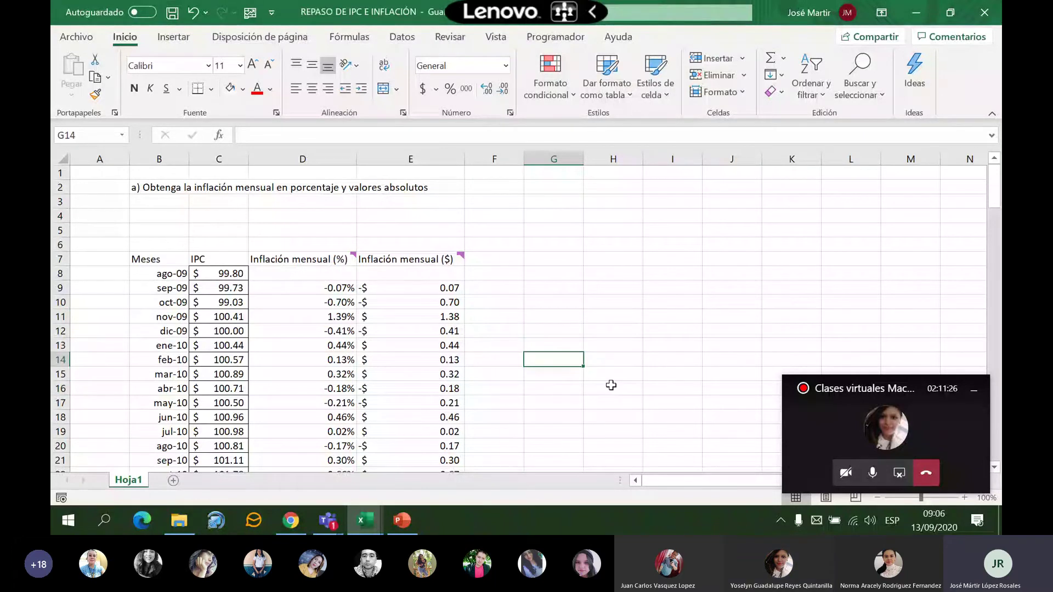
pyautogui.click(554, 375)
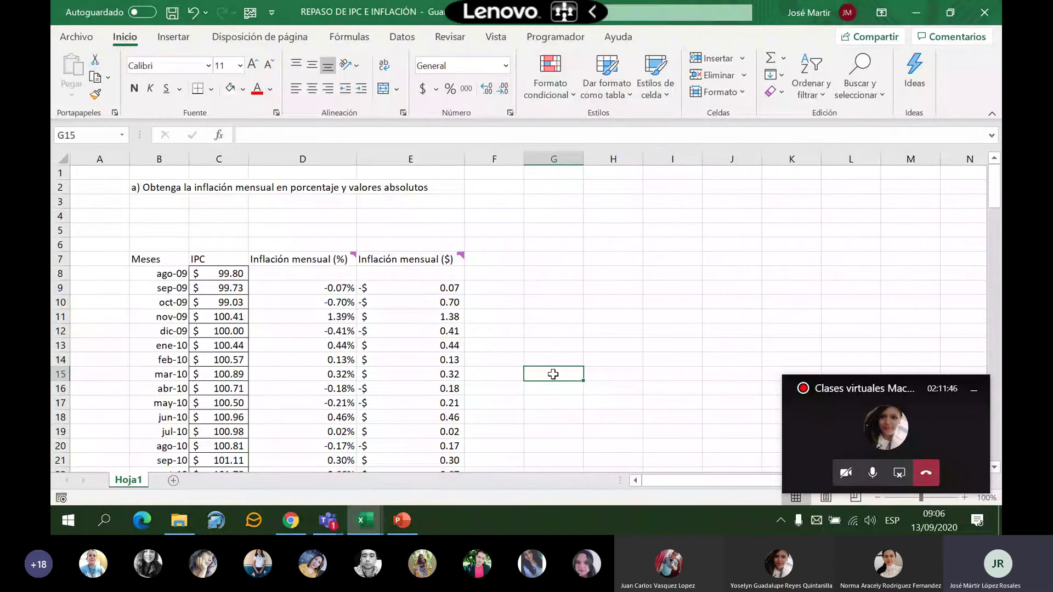
# Enter "b) Obtenga la inflación interanual en porcentaje y valores absolutos" in cell B3
pyautogui.click(161, 203)
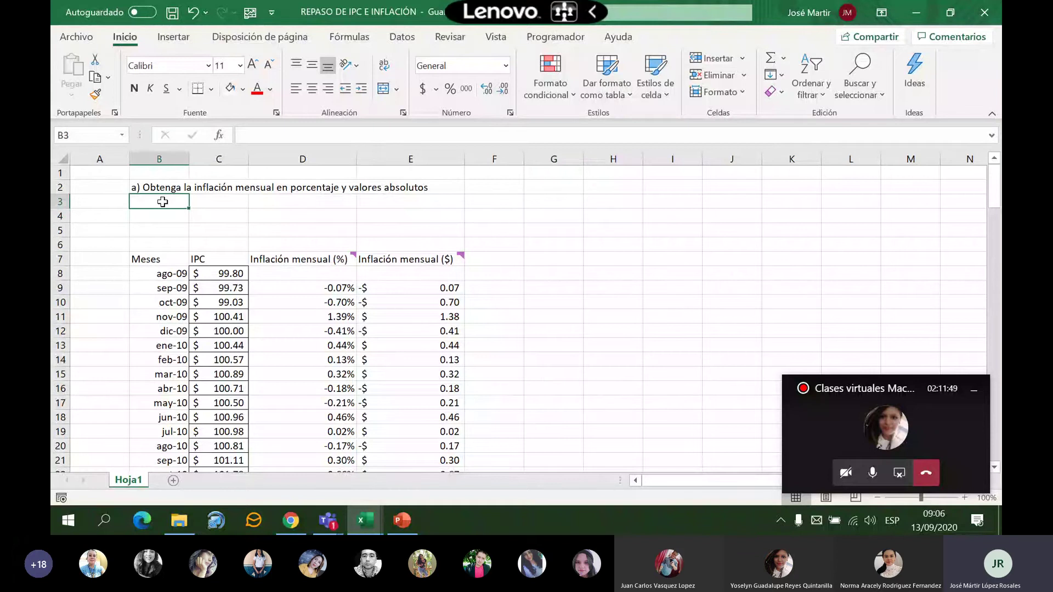
pyautogui.write('b) Obet')
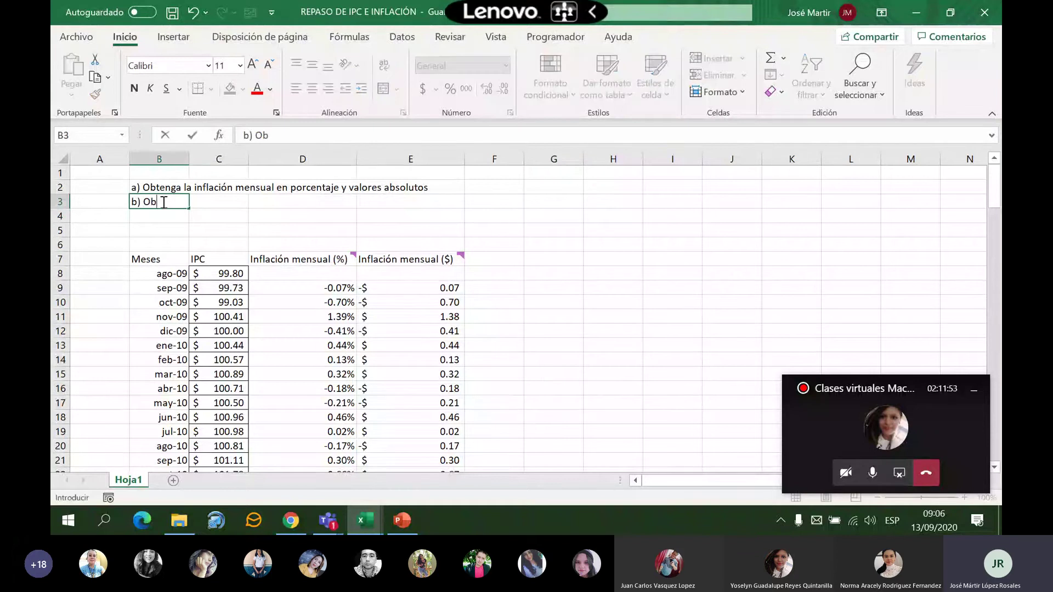
pyautogui.press('BackSpace')
pyautogui.press('BackSpace')
pyautogui.write('tenga la inflación')
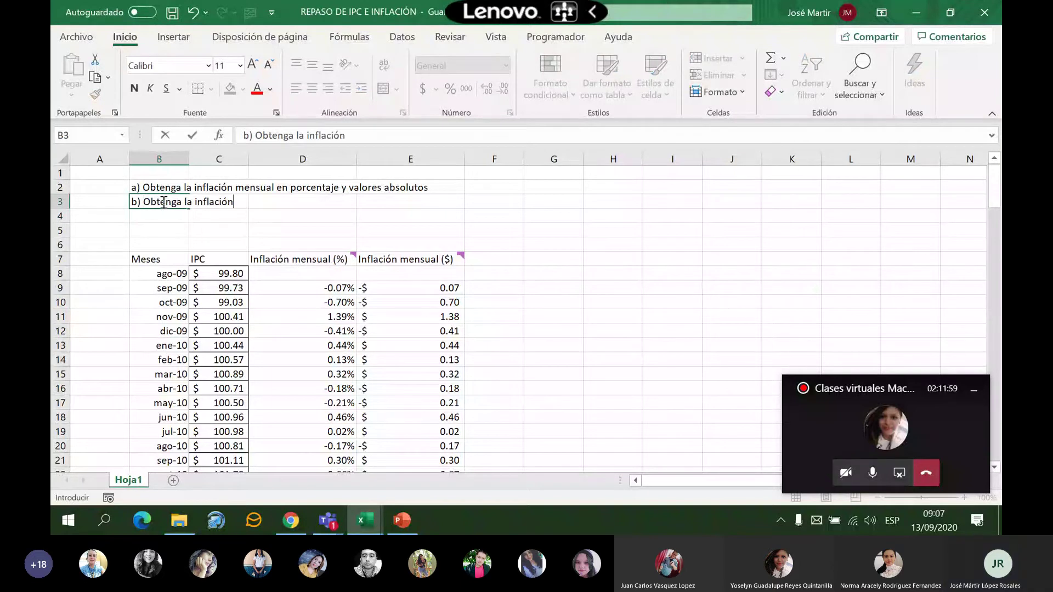
pyautogui.write(' interanual')
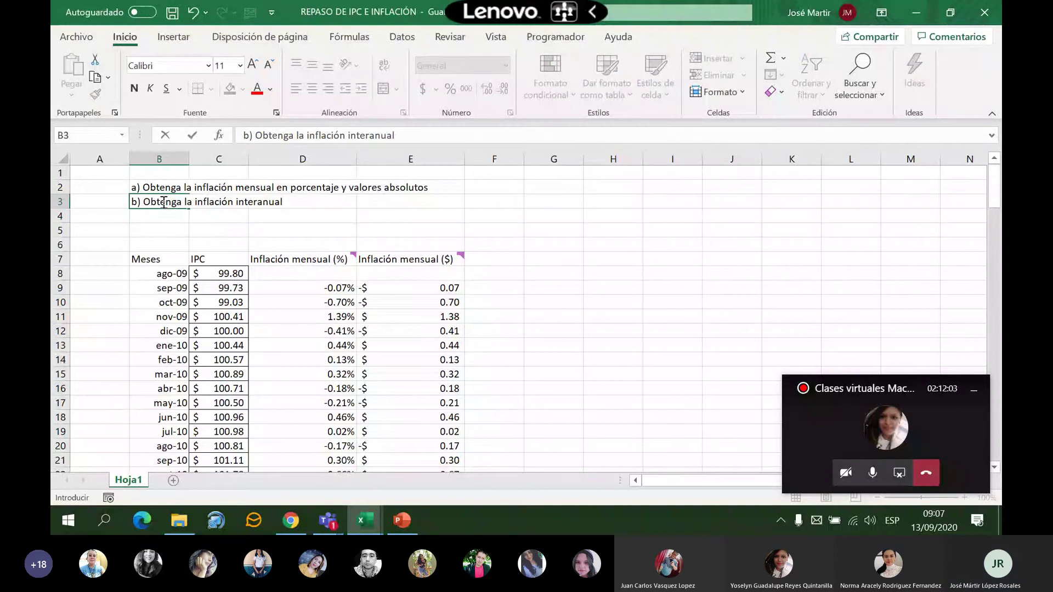
pyautogui.write(' (')
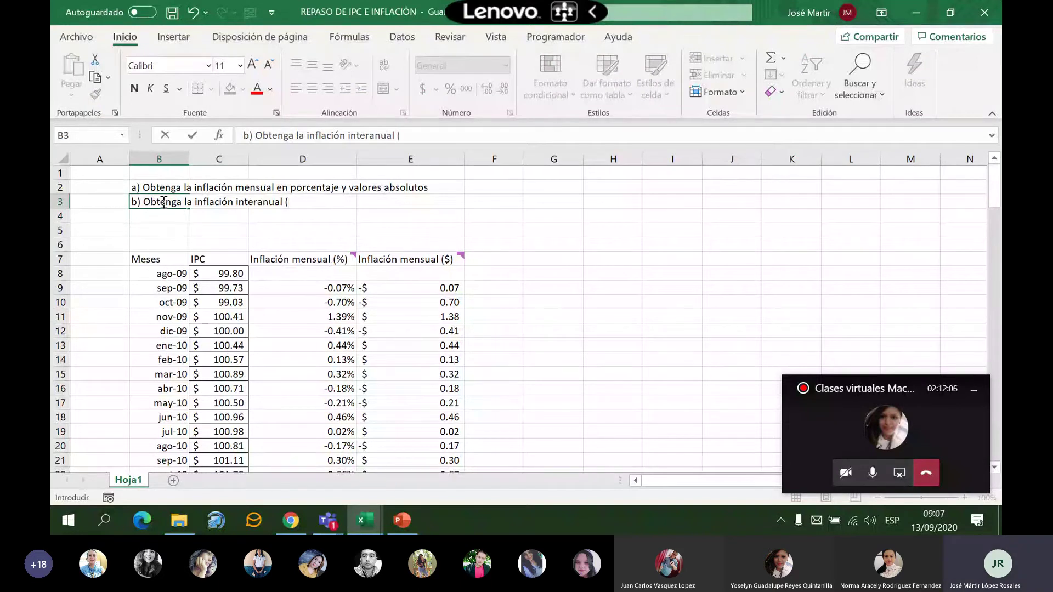
pyautogui.press('BackSpace')
pyautogui.write('en porcen')
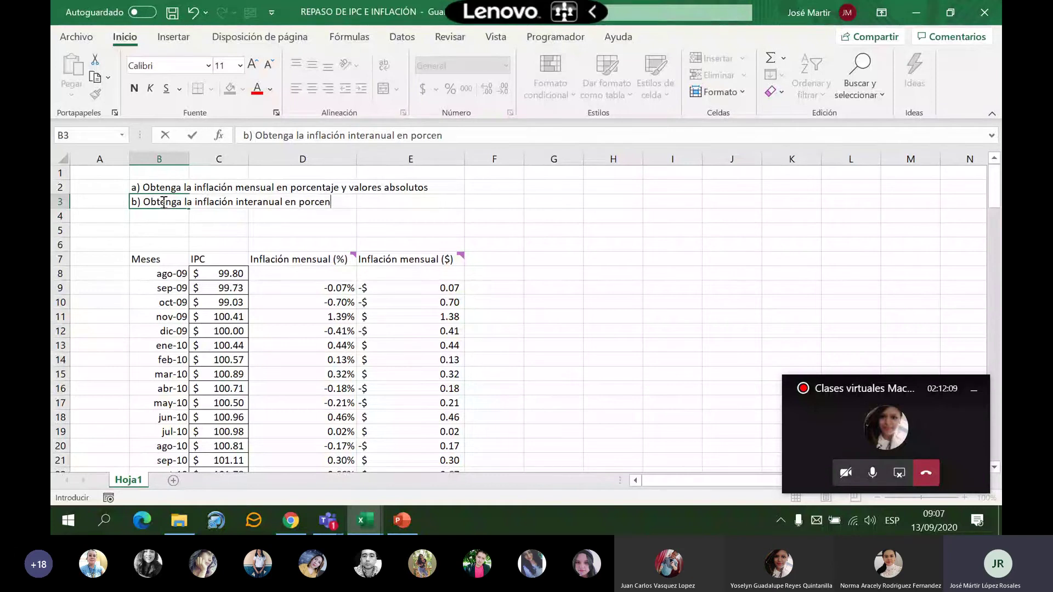
pyautogui.write('taje y valo')
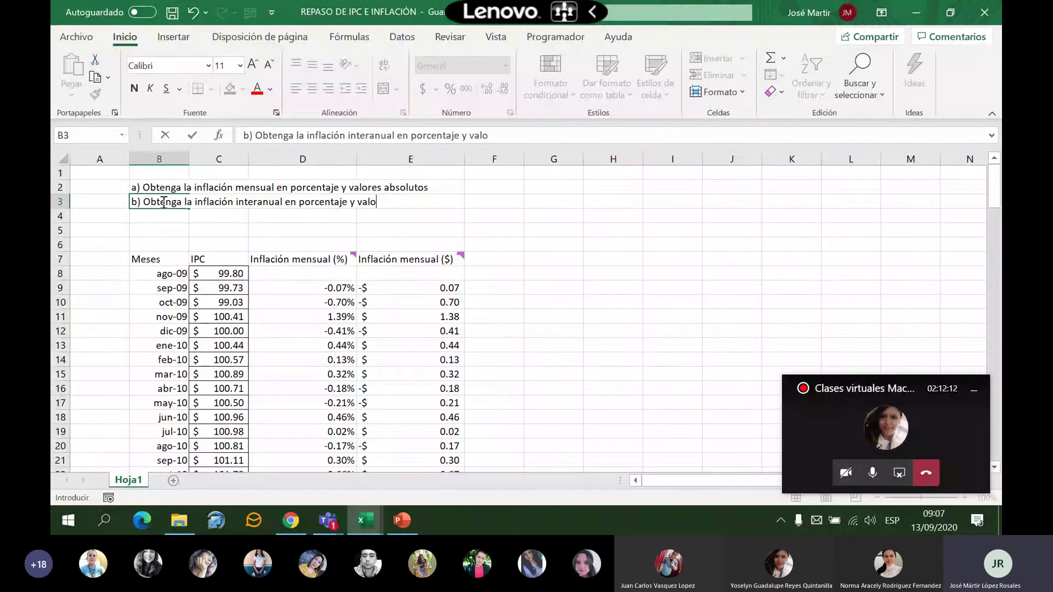
pyautogui.write('res absolutos')
pyautogui.press('Return')
pyautogui.moveTo(314, 263)
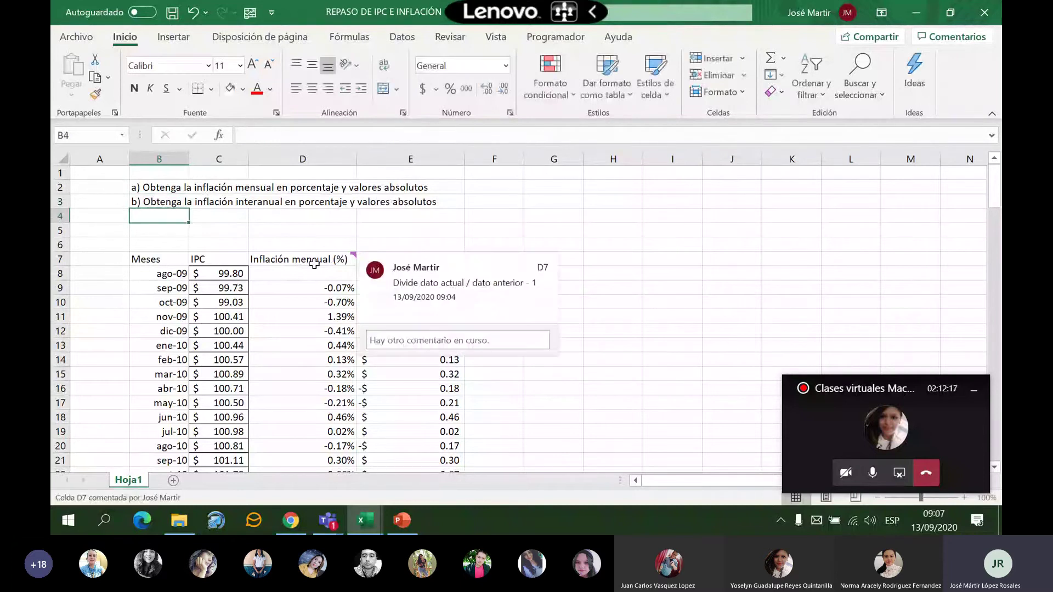
pyautogui.click(669, 259)
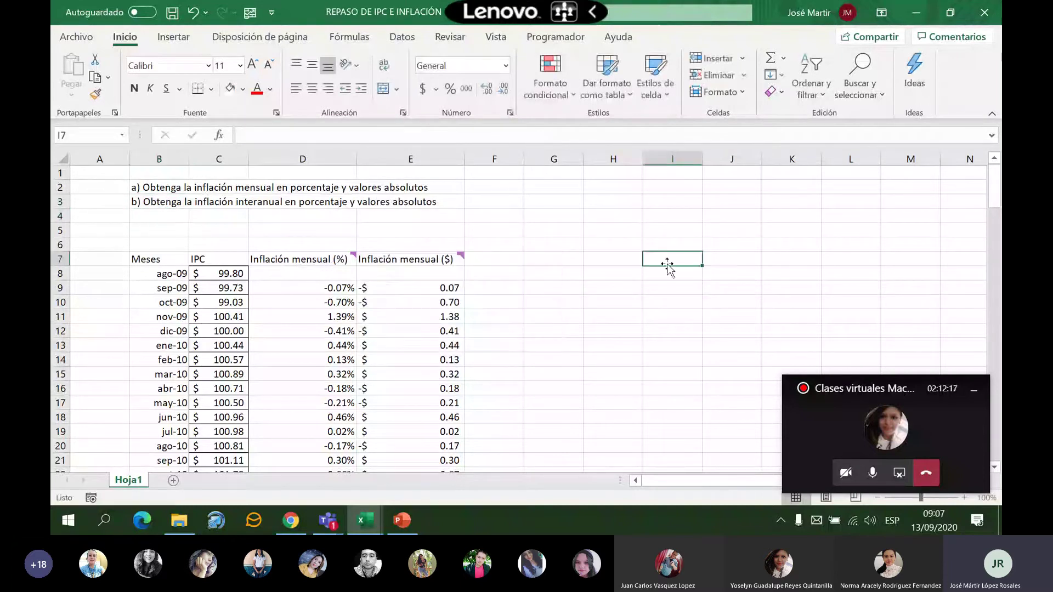
pyautogui.moveTo(302, 259); pyautogui.dragTo(410, 258)
pyautogui.click(553, 273)
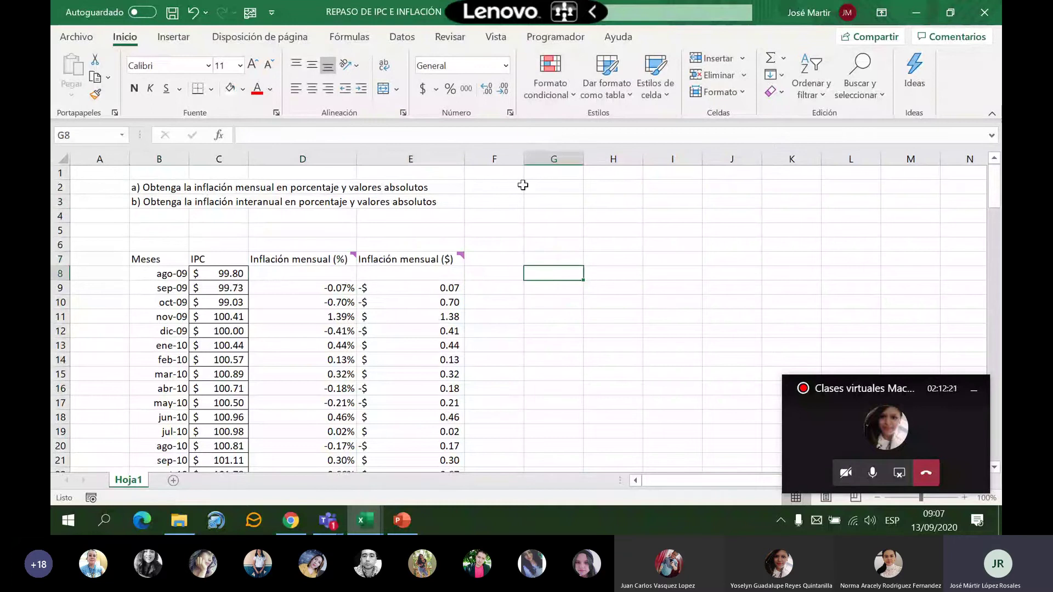
# Copy the monthly inflation headers from D7:E7 to F7:G7 and widen columns F and G to fit them
pyautogui.moveTo(526, 160); pyautogui.dragTo(525, 159)
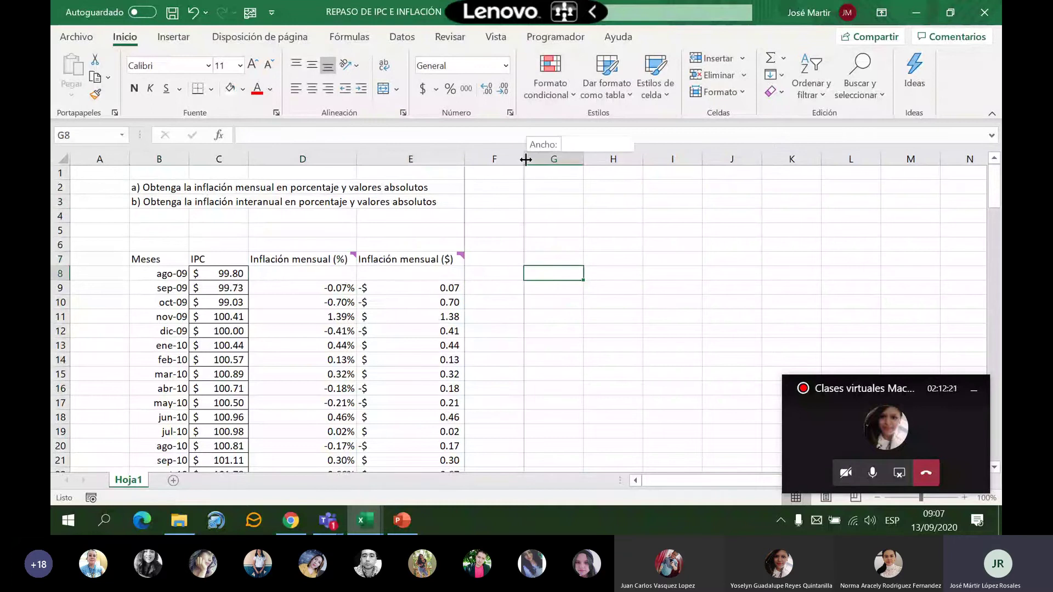
pyautogui.moveTo(525, 160); pyautogui.dragTo(566, 160)
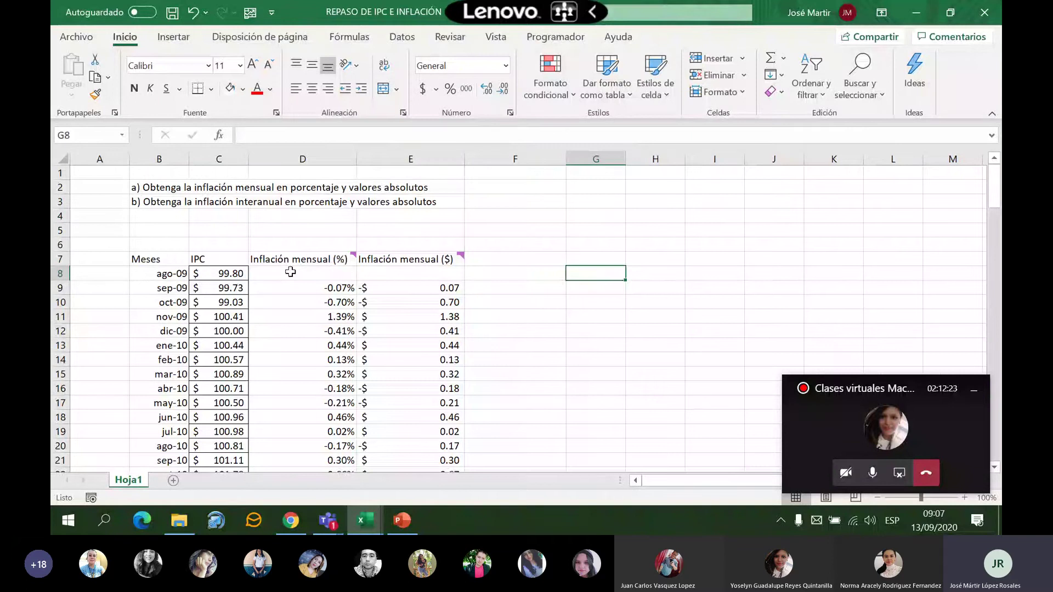
pyautogui.moveTo(292, 265); pyautogui.dragTo(433, 258)
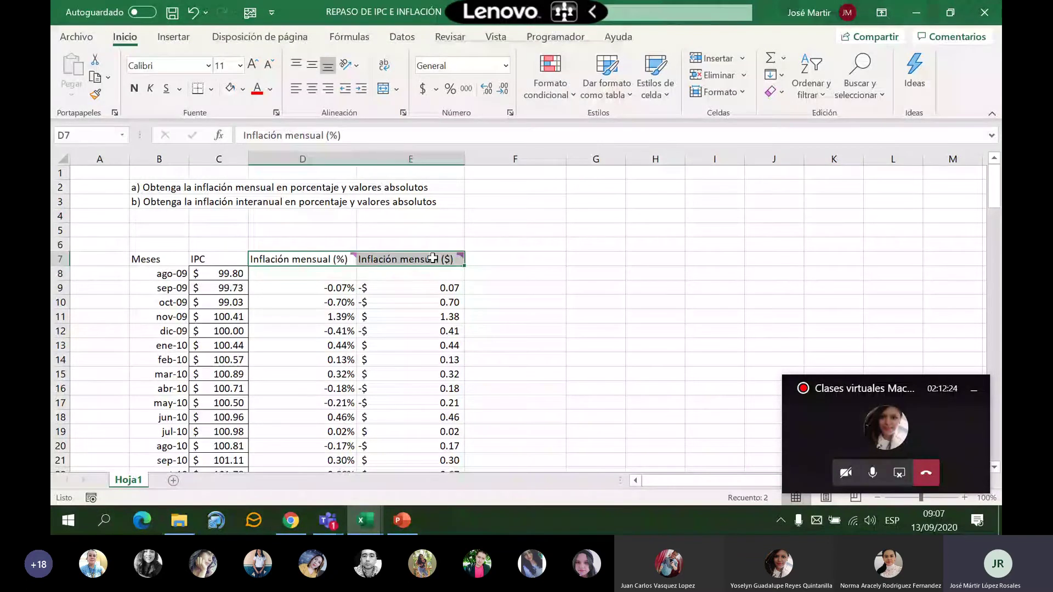
pyautogui.hotkey('ctrl', 'c')
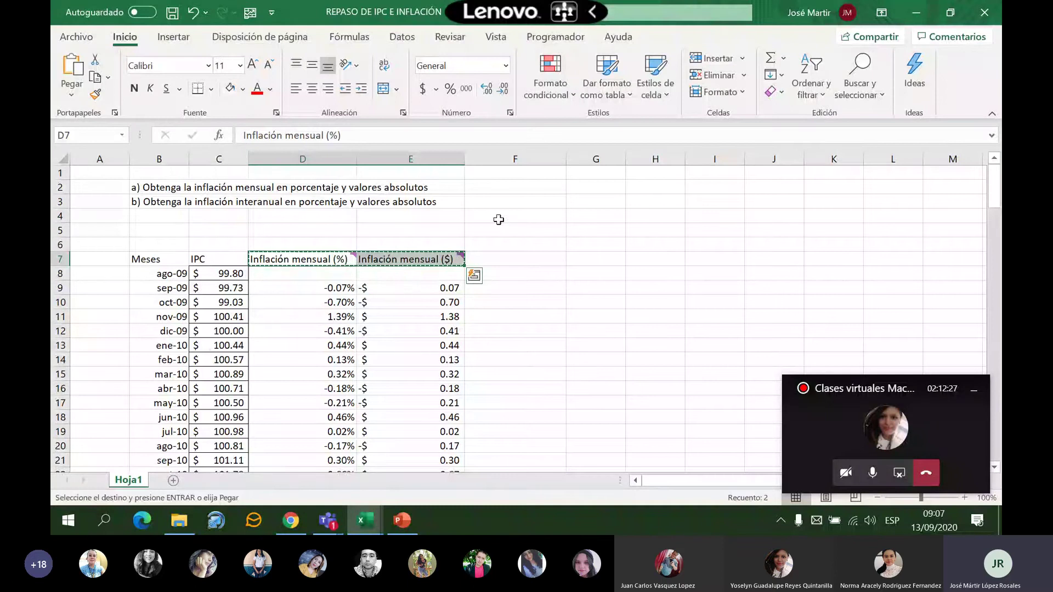
pyautogui.click(505, 259)
pyautogui.hotkey('ctrl', 'v')
pyautogui.click(653, 230)
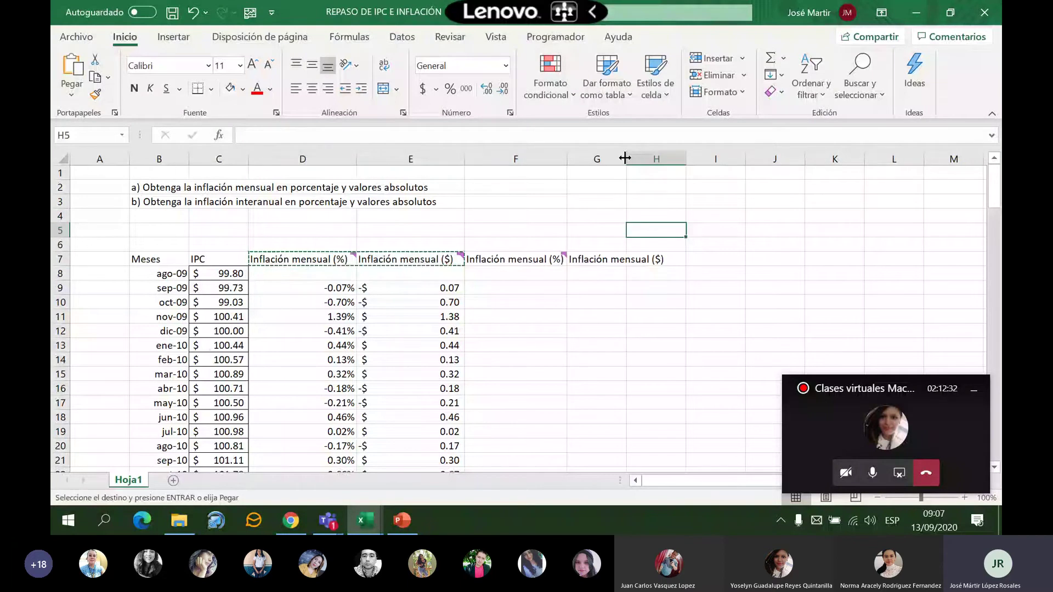
pyautogui.doubleClick(625, 158)
# Change the header in F7 to "Inflación interanual (%)" and fit column F to its text
pyautogui.doubleClick(510, 261)
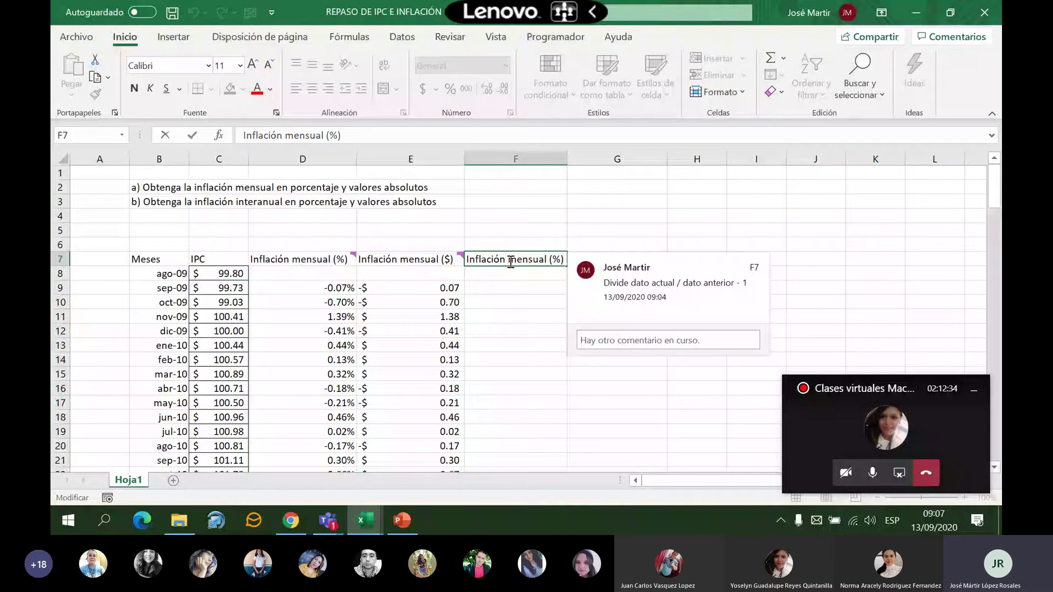
pyautogui.doubleClick(510, 261)
pyautogui.write('interan')
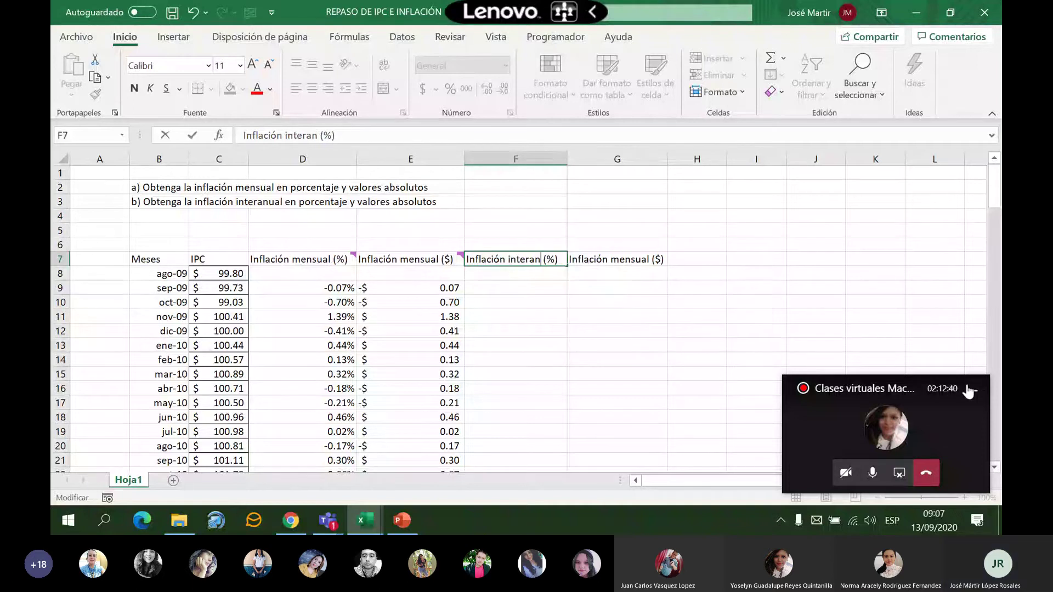
pyautogui.write('ual')
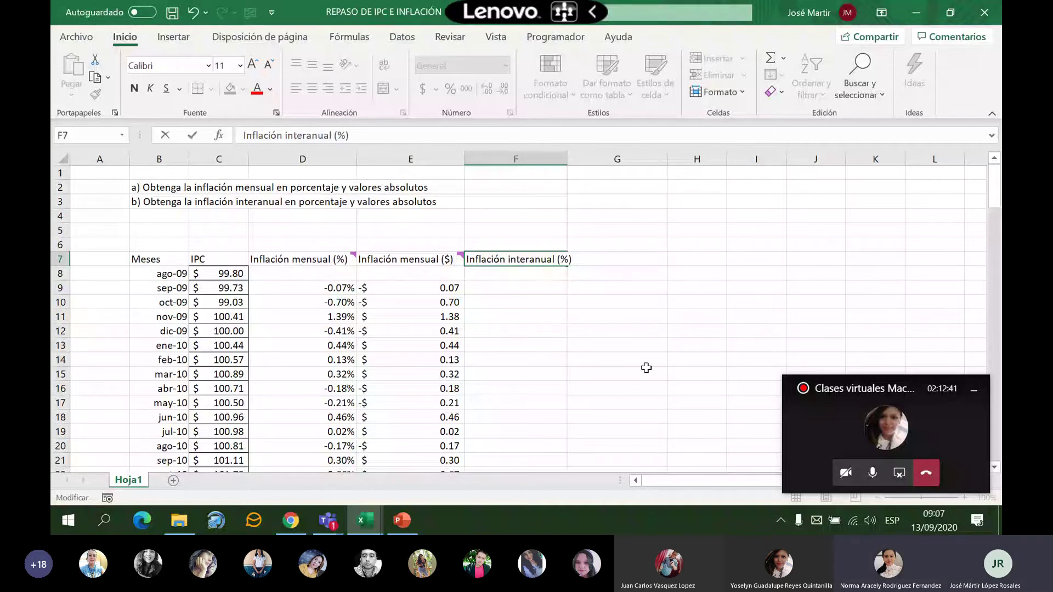
pyautogui.moveTo(631, 345); pyautogui.dragTo(628, 332)
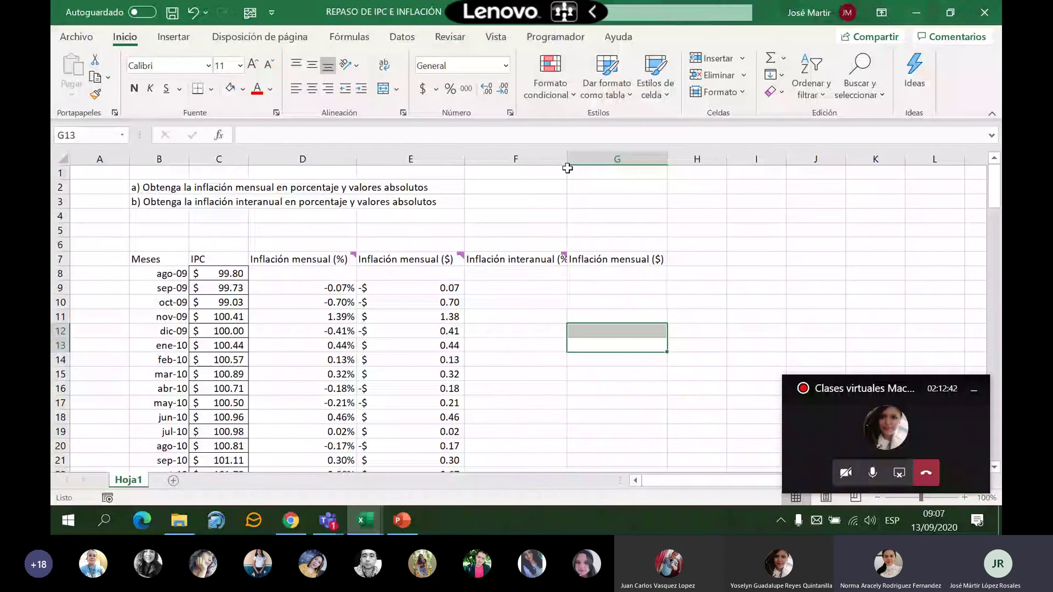
pyautogui.doubleClick(567, 164)
# Change the header in G7 to "Inflación interanual ($)" and widen column G to show it fully
pyautogui.doubleClick(623, 257)
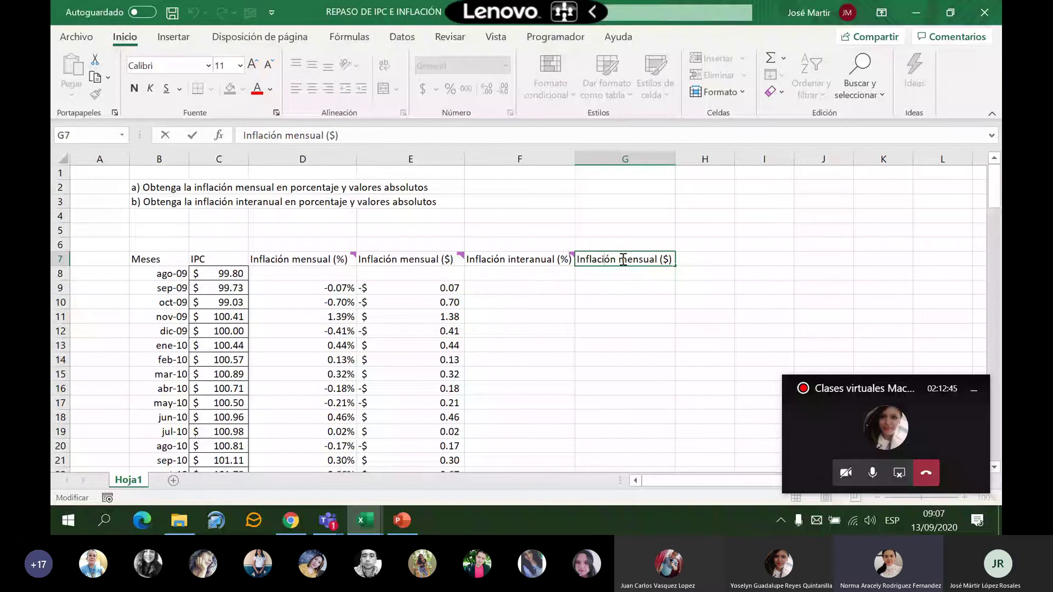
pyautogui.doubleClick(623, 259)
pyautogui.write('interan')
pyautogui.write('ual')
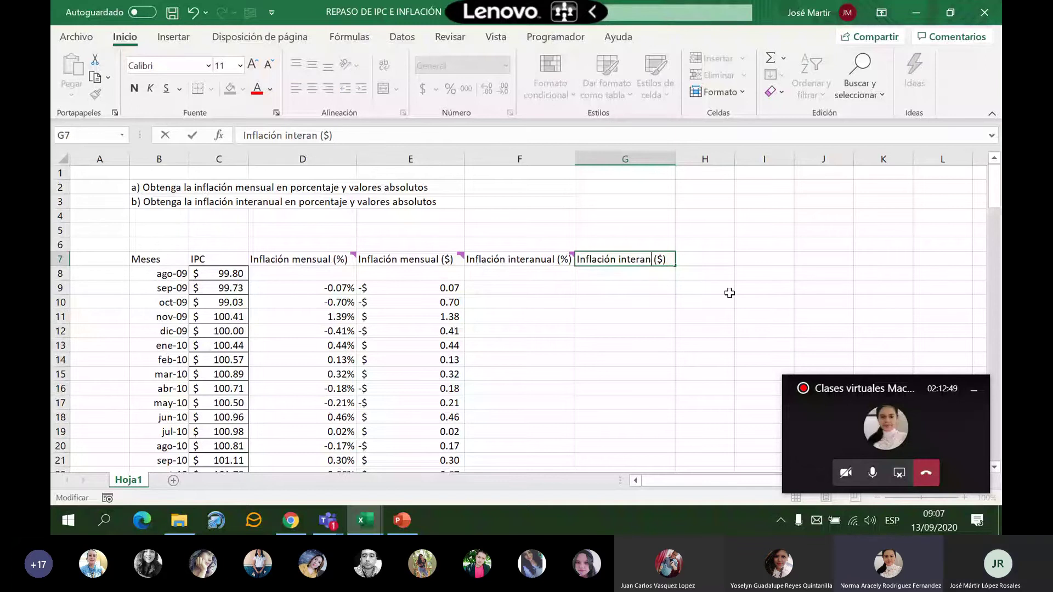
pyautogui.click(624, 316)
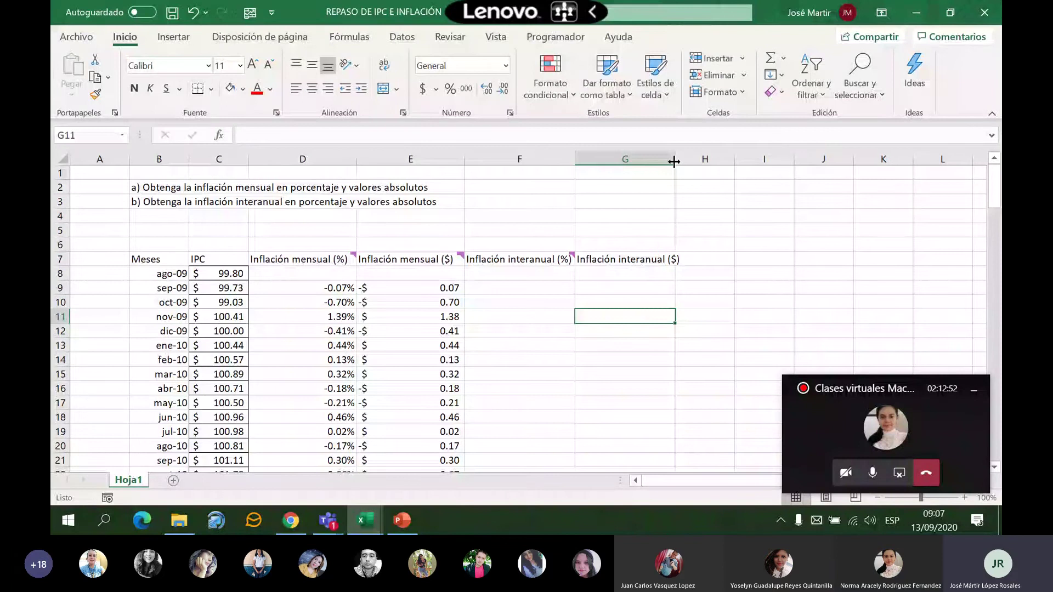
pyautogui.moveTo(674, 161); pyautogui.dragTo(683, 161)
pyautogui.click(581, 360)
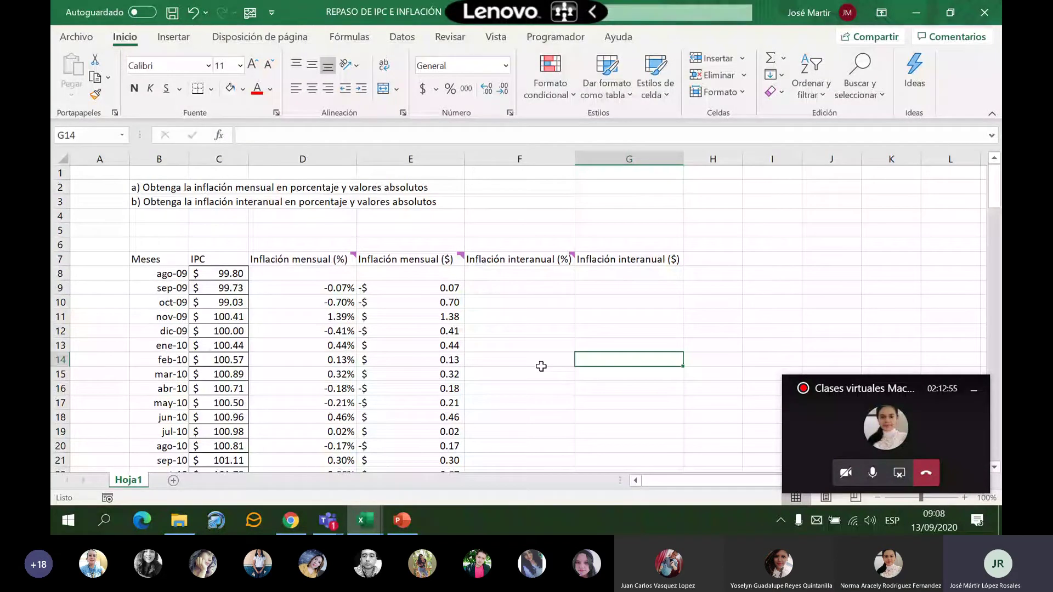
pyautogui.click(842, 433)
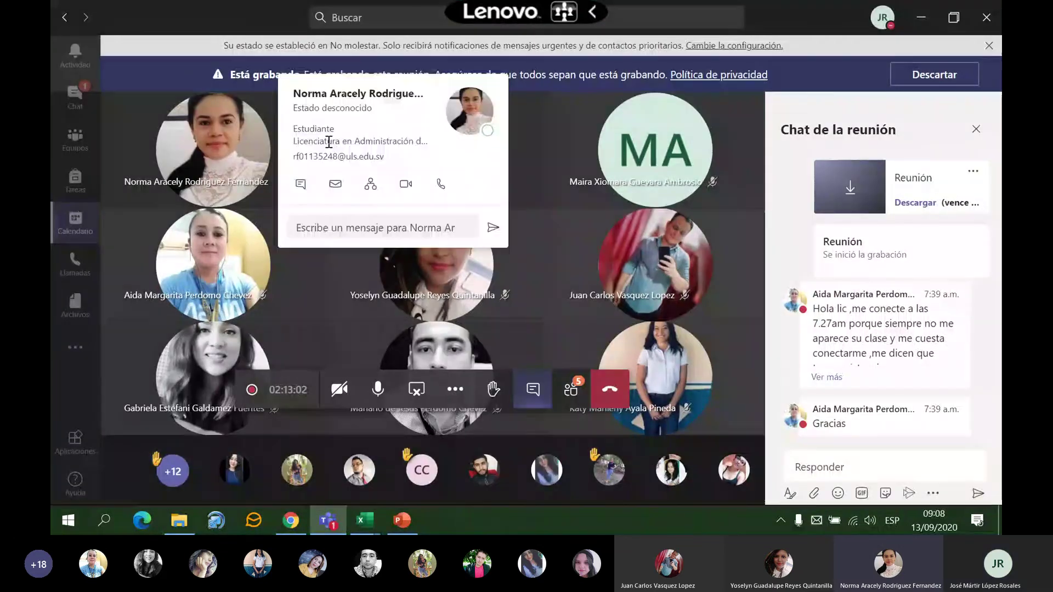
pyautogui.hotkey('alt', 'Tab')
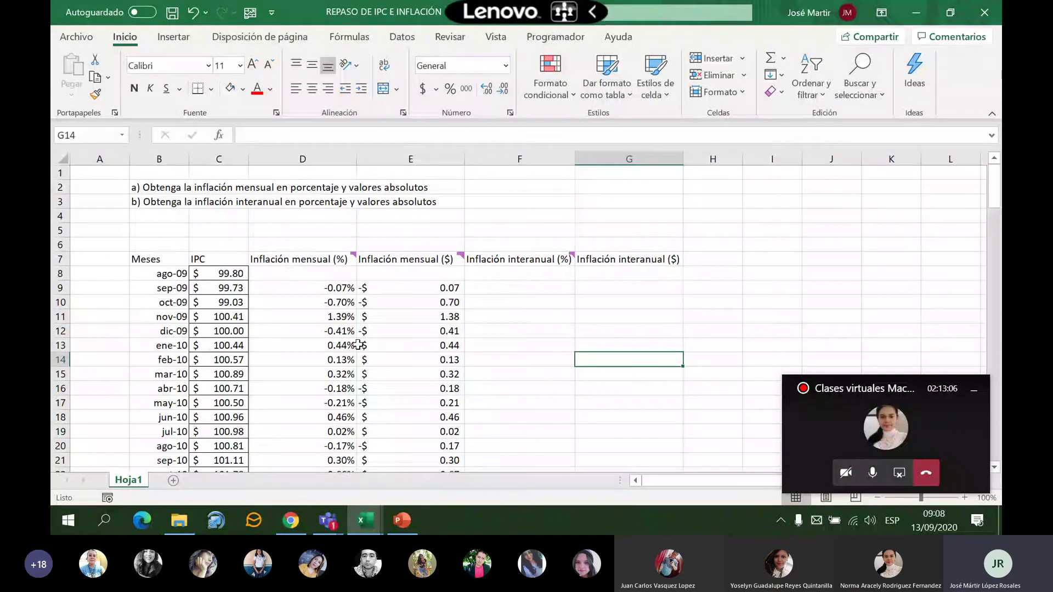
# Enter the formula +C20/C8-1 in F20 to calculate the ago-10 year-over-year inflation percentage
pyautogui.scroll(-1, 362, 379)
pyautogui.click(159, 403)
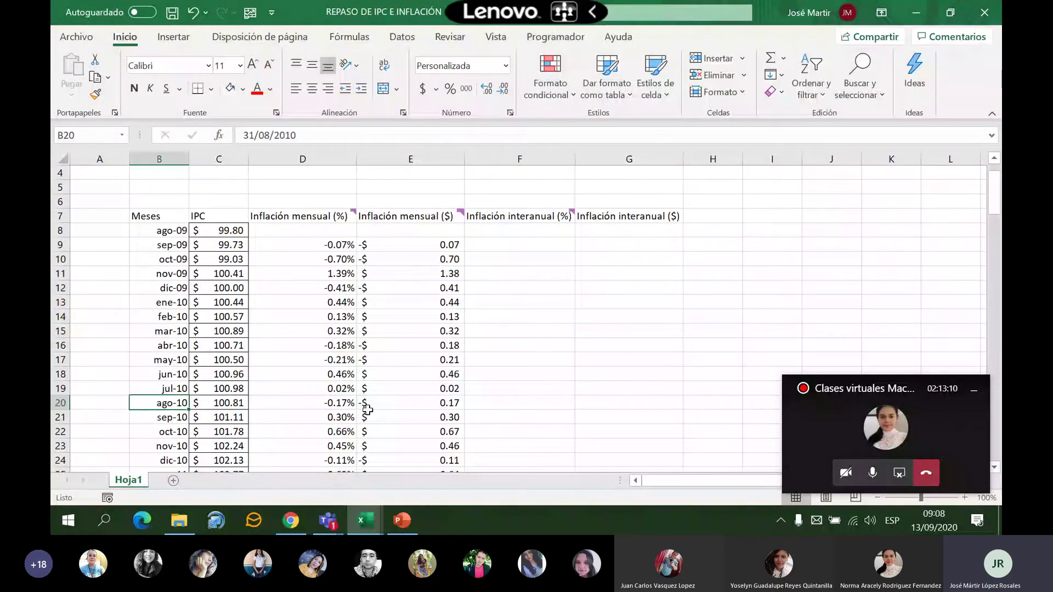
pyautogui.click(520, 407)
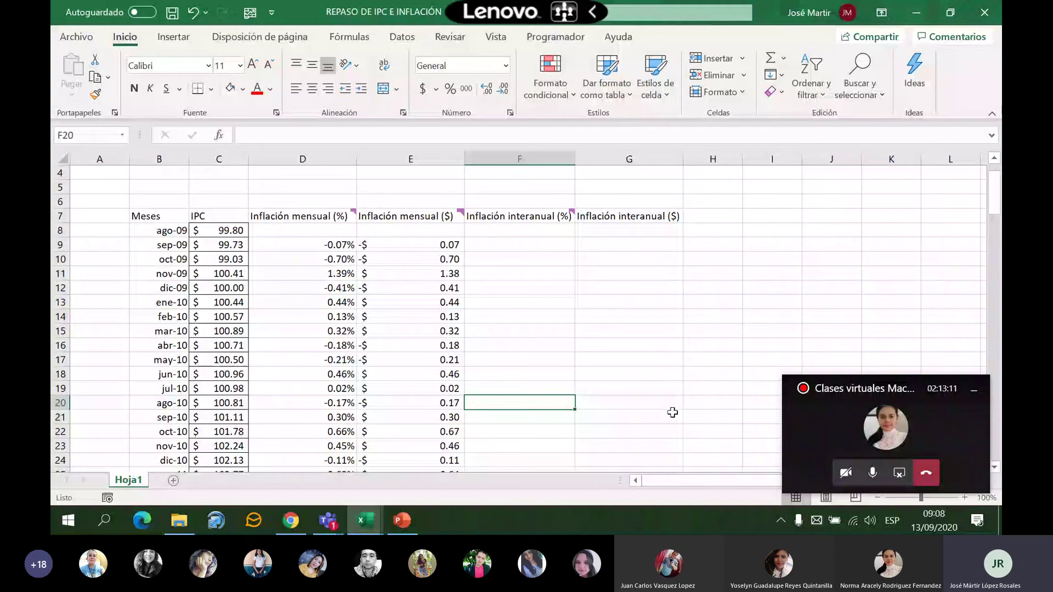
pyautogui.write('+')
pyautogui.click(245, 406)
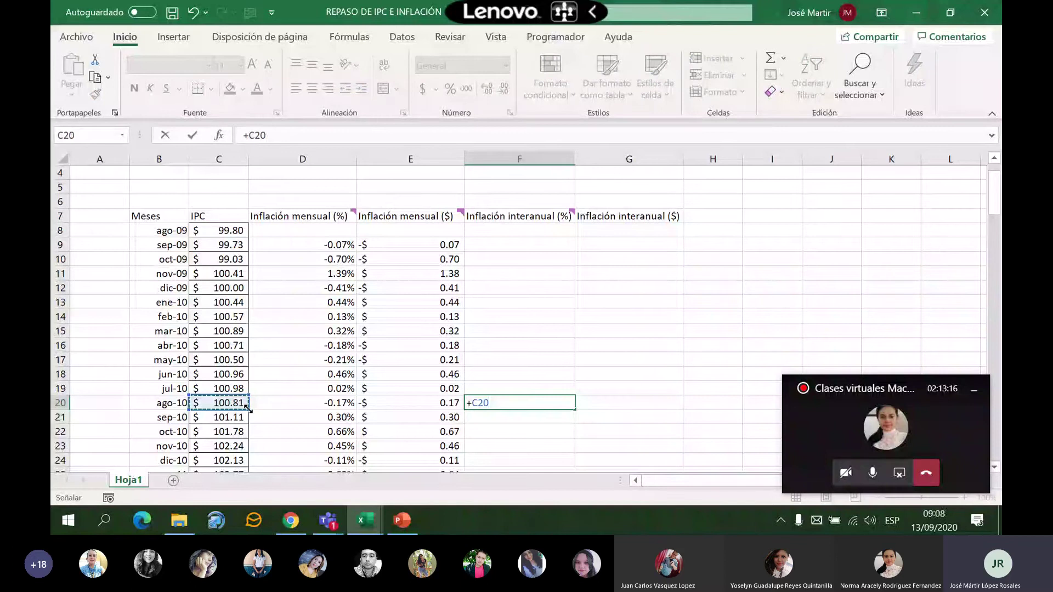
pyautogui.press('Return')
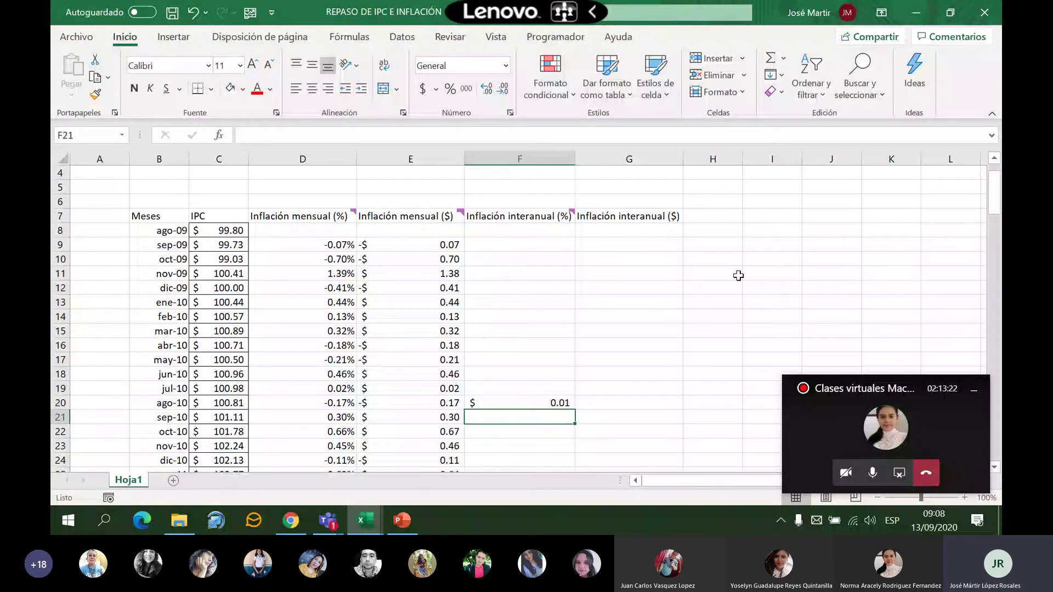
# Fill the formula from F20 down to F140 and format the range as percentages with two decimals
pyautogui.click(519, 402)
pyautogui.moveTo(574, 410); pyautogui.dragTo(556, 447)
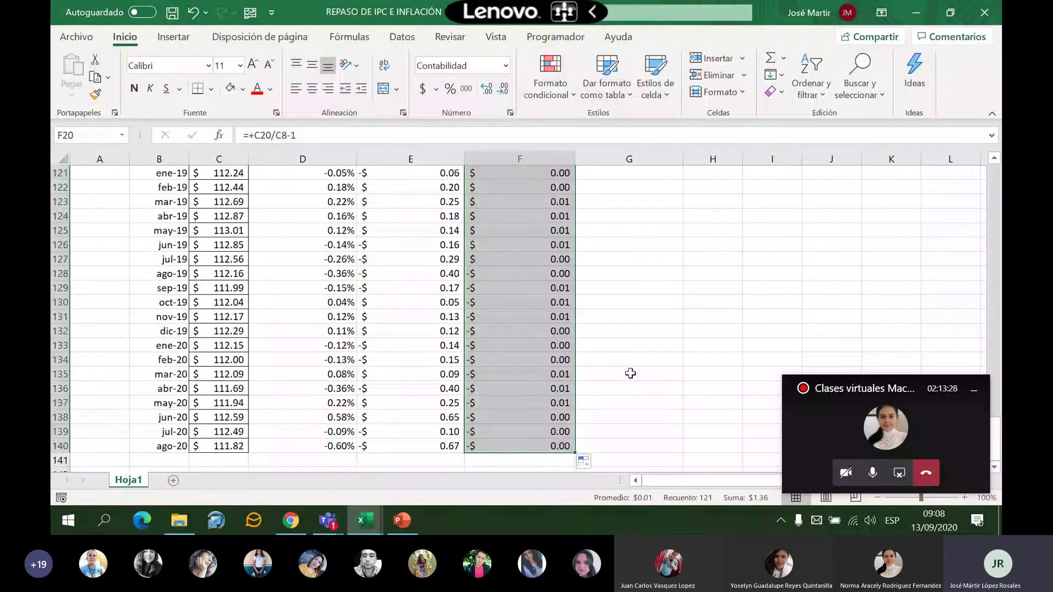
pyautogui.scroll(20, 630, 373)
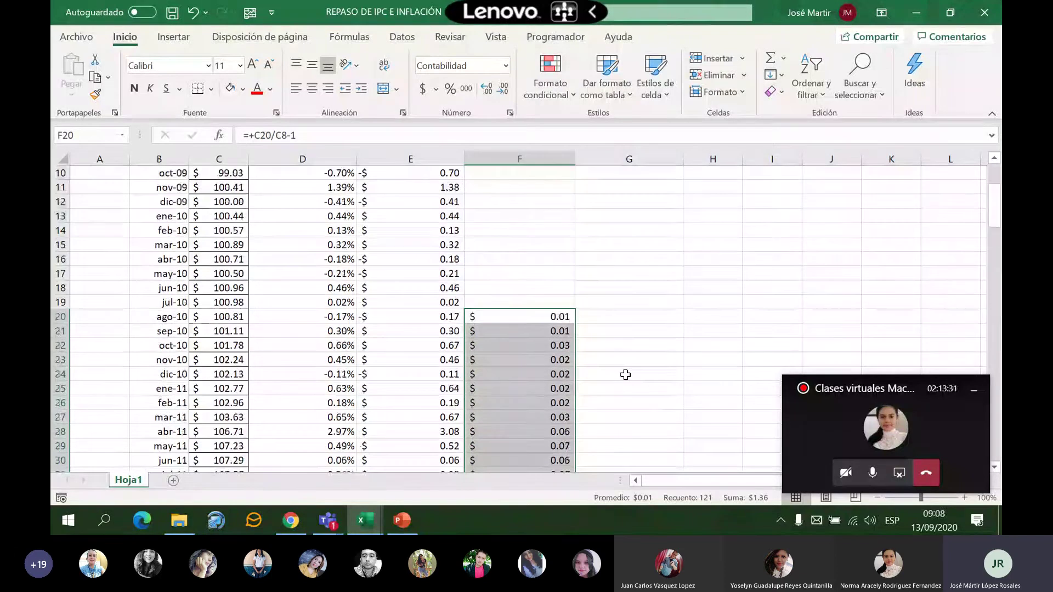
pyautogui.scroll(3, 625, 375)
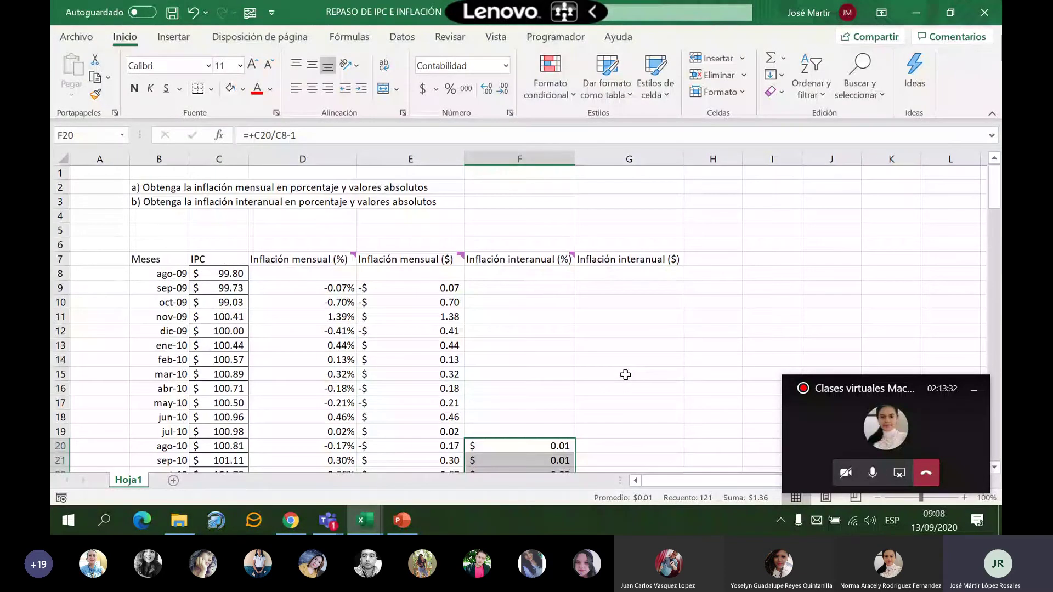
pyautogui.scroll(-2, 625, 375)
pyautogui.click(450, 88)
pyautogui.click(486, 88)
pyautogui.click(486, 89)
# Enter the year-over-year inflation ($) formula +C20-C8 in G20 and fill it down to the ago-20 row in G140
pyautogui.click(636, 360)
pyautogui.write('+')
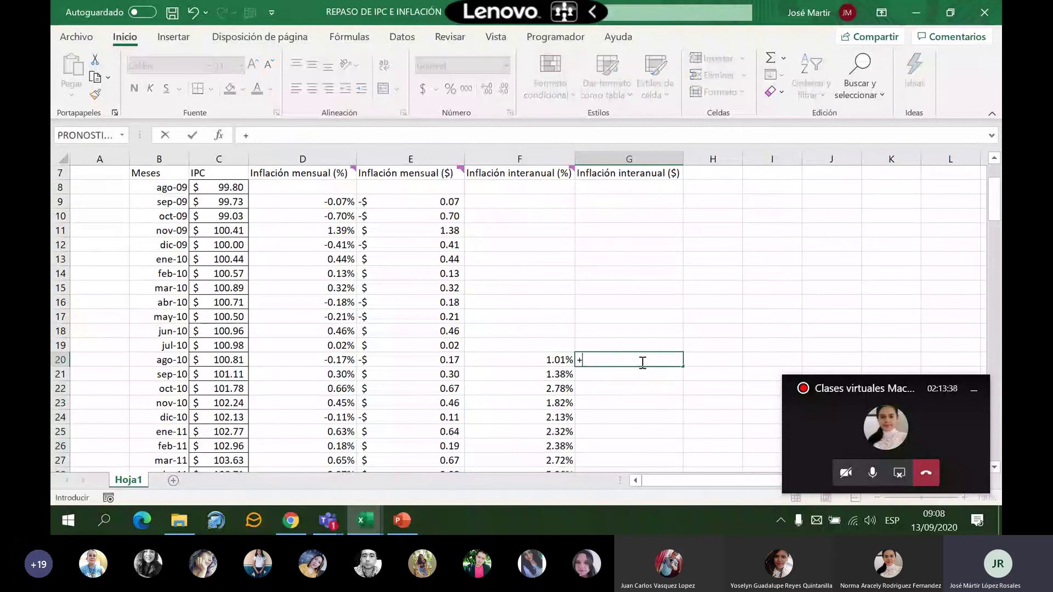
pyautogui.click(227, 361)
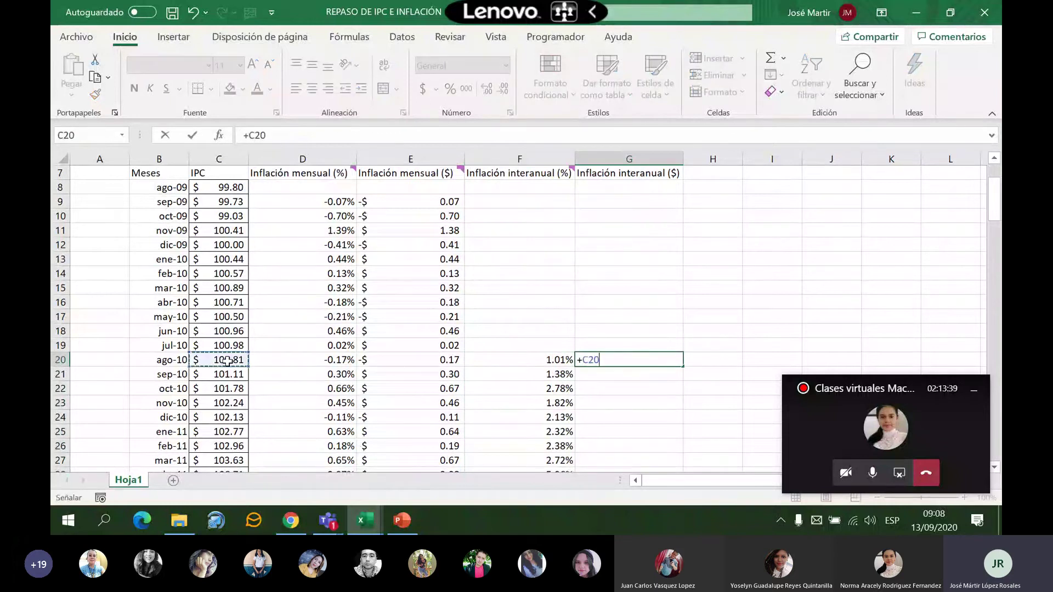
pyautogui.write('-')
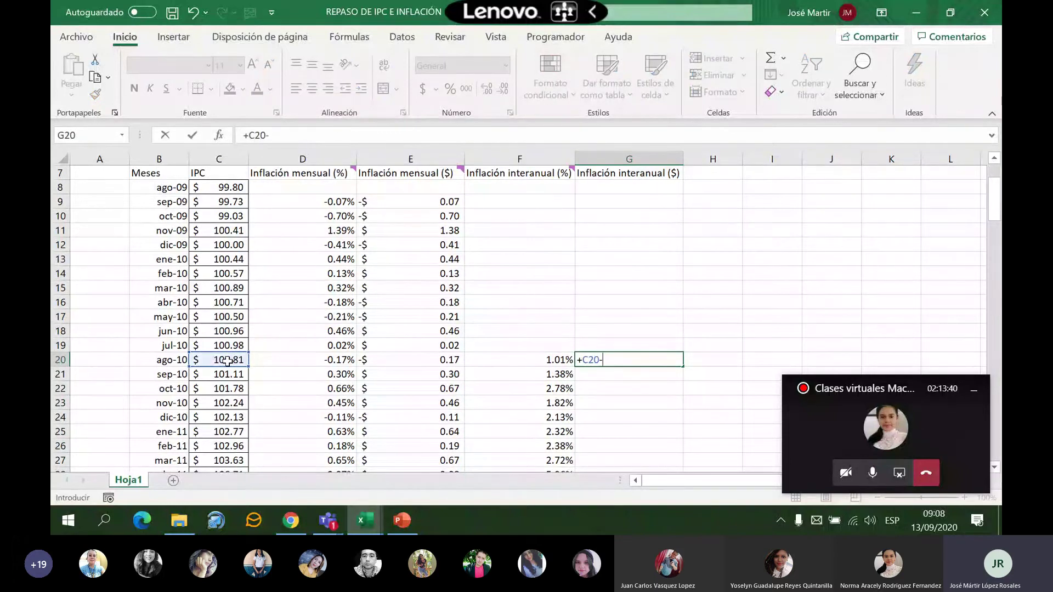
pyautogui.click(218, 189)
pyautogui.click(192, 135)
pyautogui.moveTo(684, 367); pyautogui.dragTo(670, 437)
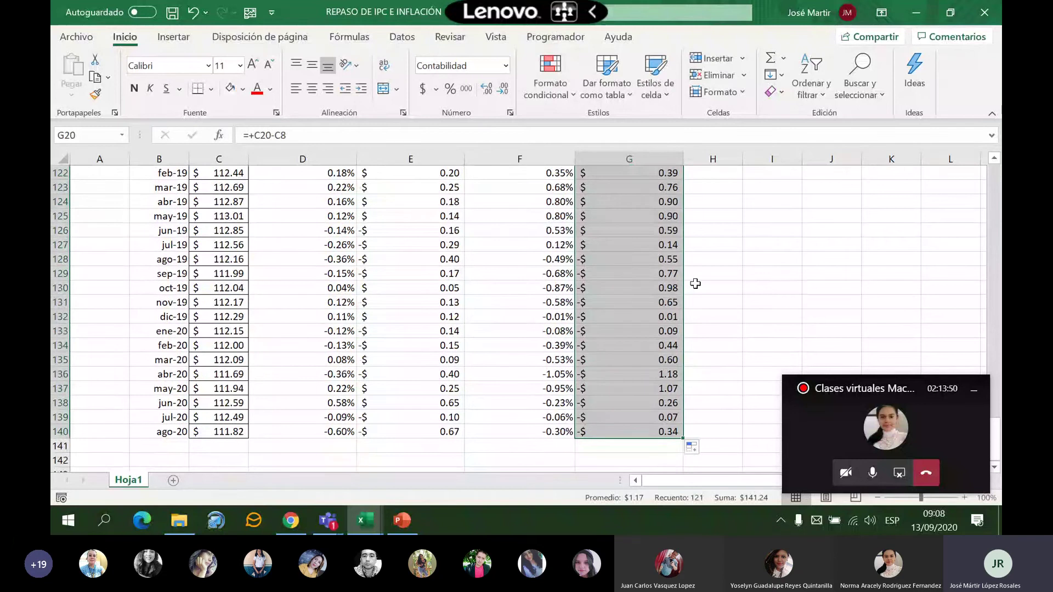
# Shade the empty year-over-year cells F8:G19, from ago-09 to jul-10, with a light gold theme fill
pyautogui.scroll(20, 696, 283)
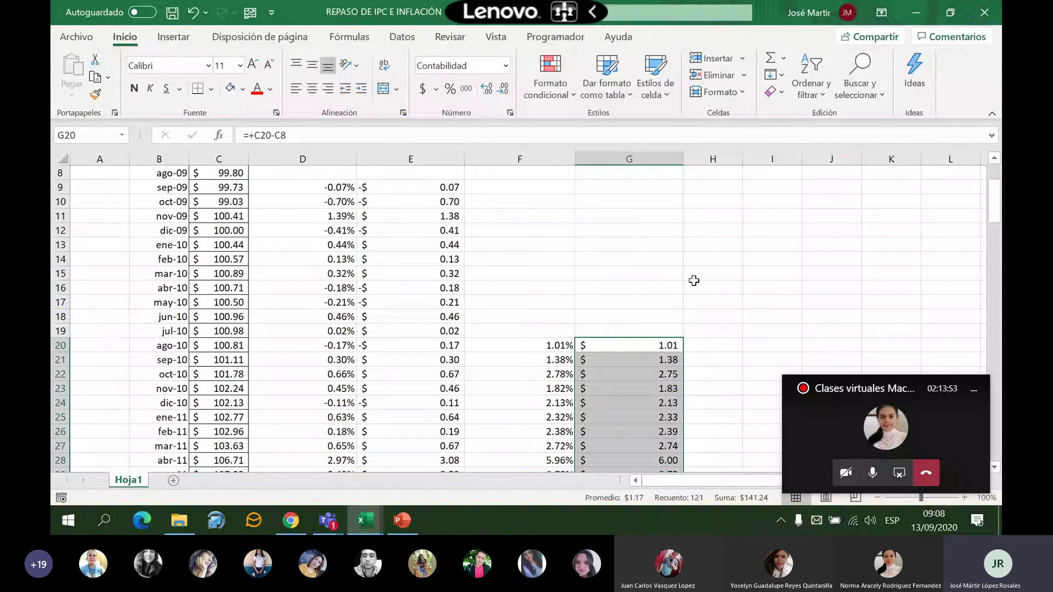
pyautogui.moveTo(519, 173); pyautogui.dragTo(625, 396)
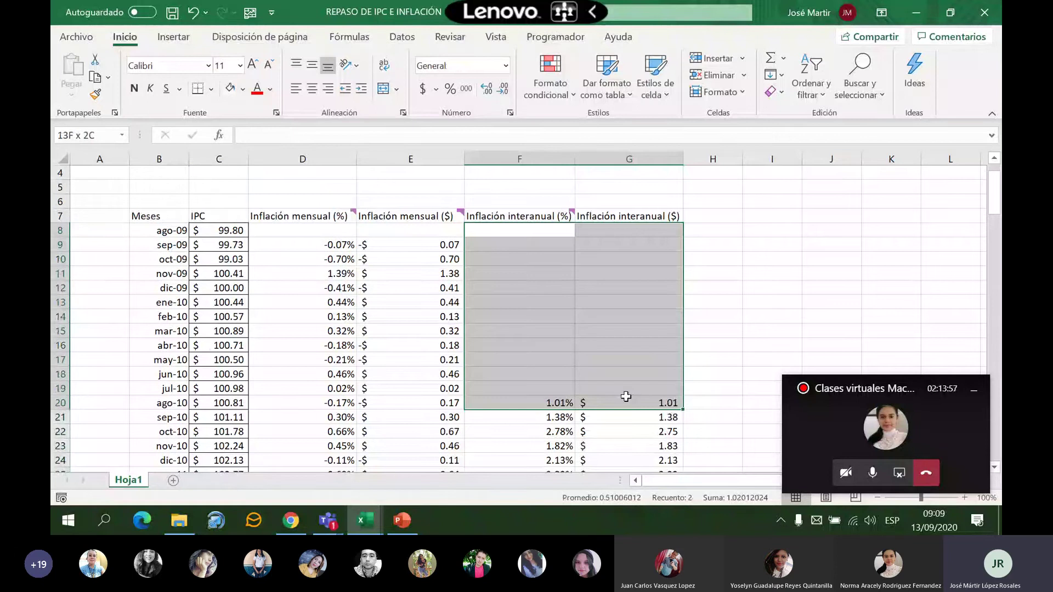
pyautogui.moveTo(625, 396); pyautogui.dragTo(633, 392)
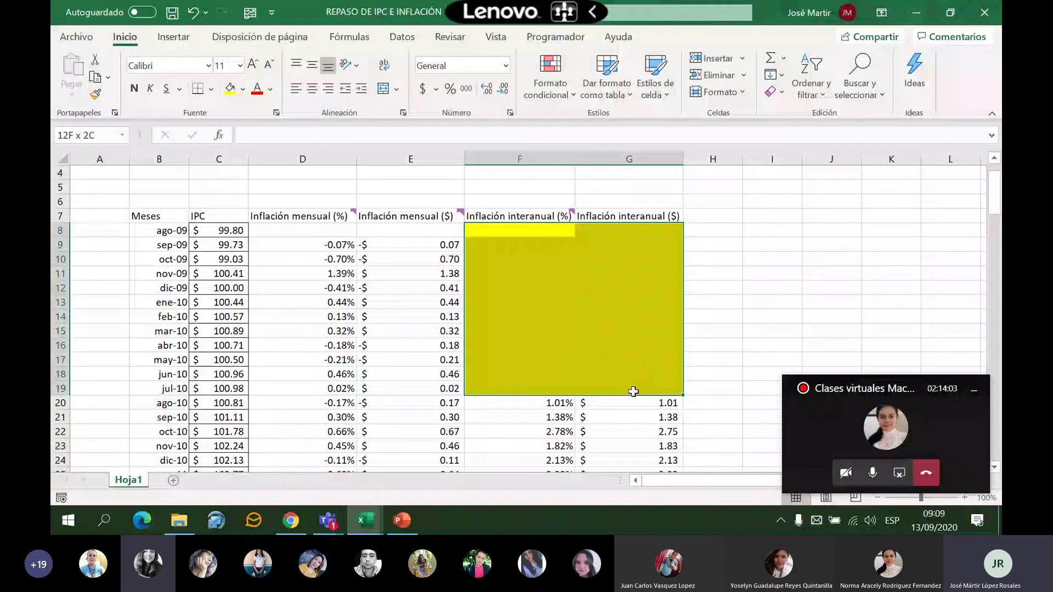
pyautogui.moveTo(634, 391); pyautogui.dragTo(634, 391)
pyautogui.click(243, 89)
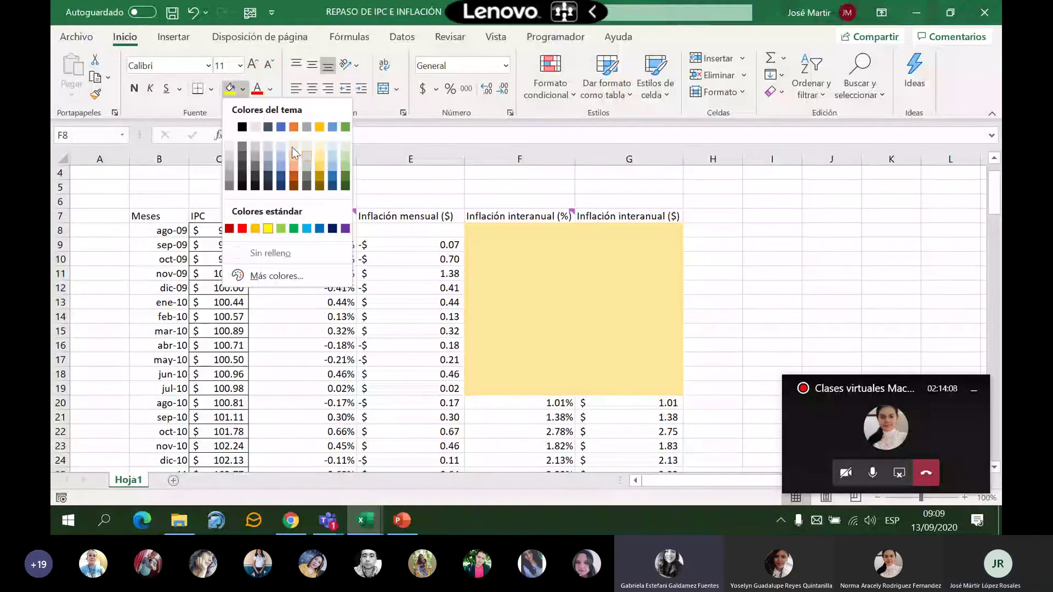
pyautogui.click(322, 157)
pyautogui.click(772, 272)
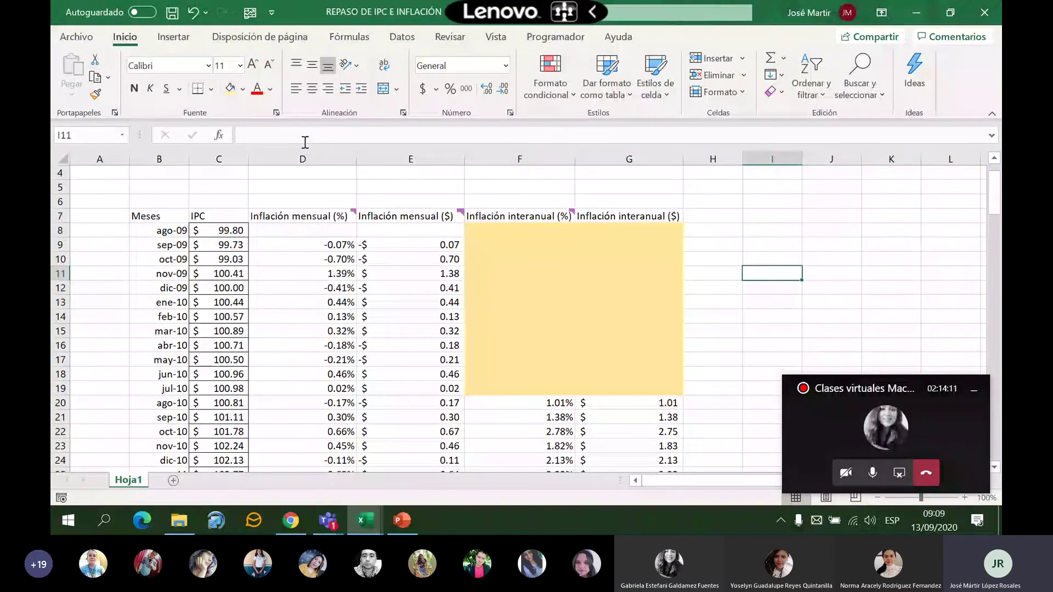
# Examine the year-over-year headers and the shaded cells below them against the first month, ago-09, and its IPC
pyautogui.moveTo(518, 216); pyautogui.dragTo(619, 218)
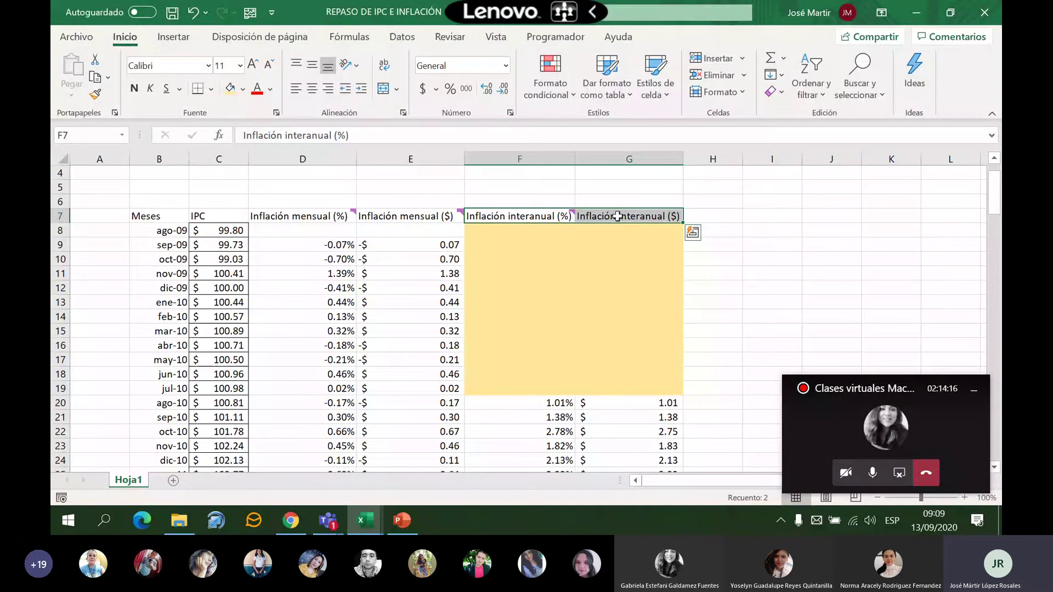
pyautogui.moveTo(519, 230); pyautogui.dragTo(518, 346)
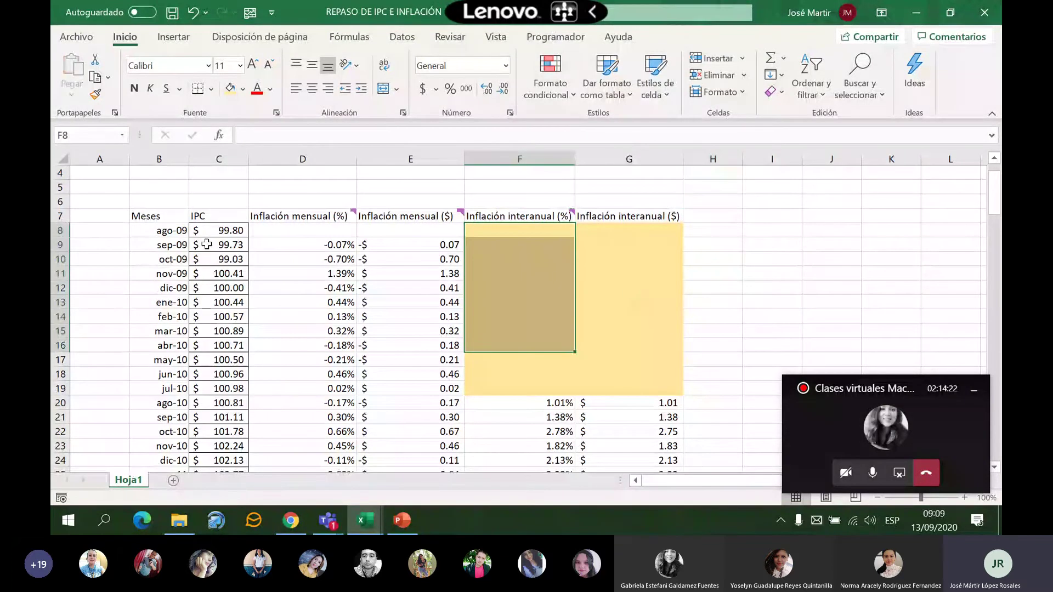
pyautogui.click(178, 230)
pyautogui.click(239, 233)
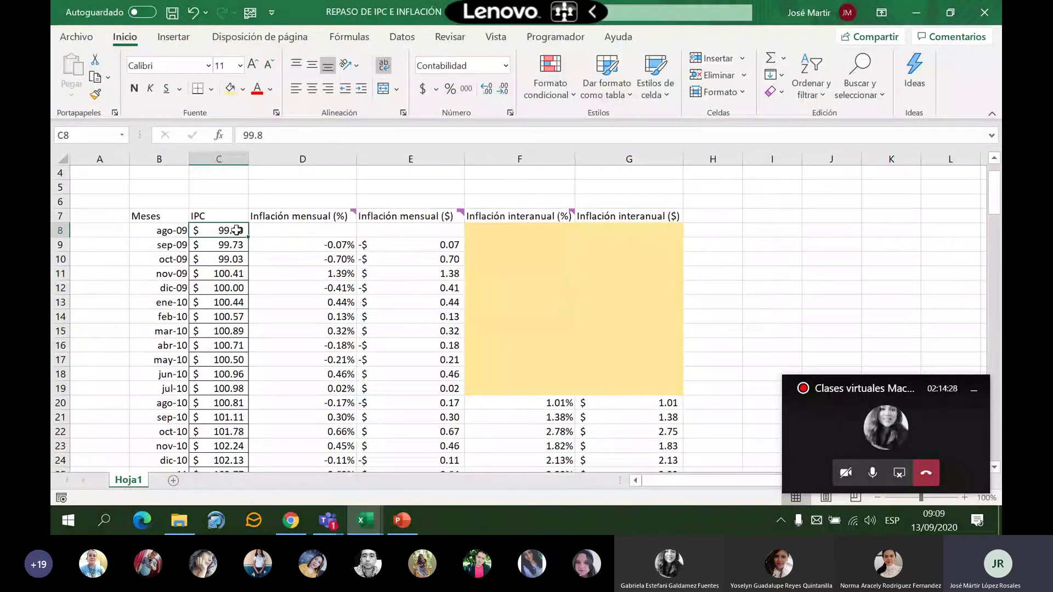
pyautogui.click(505, 271)
pyautogui.scroll(-1, 505, 272)
pyautogui.click(542, 335)
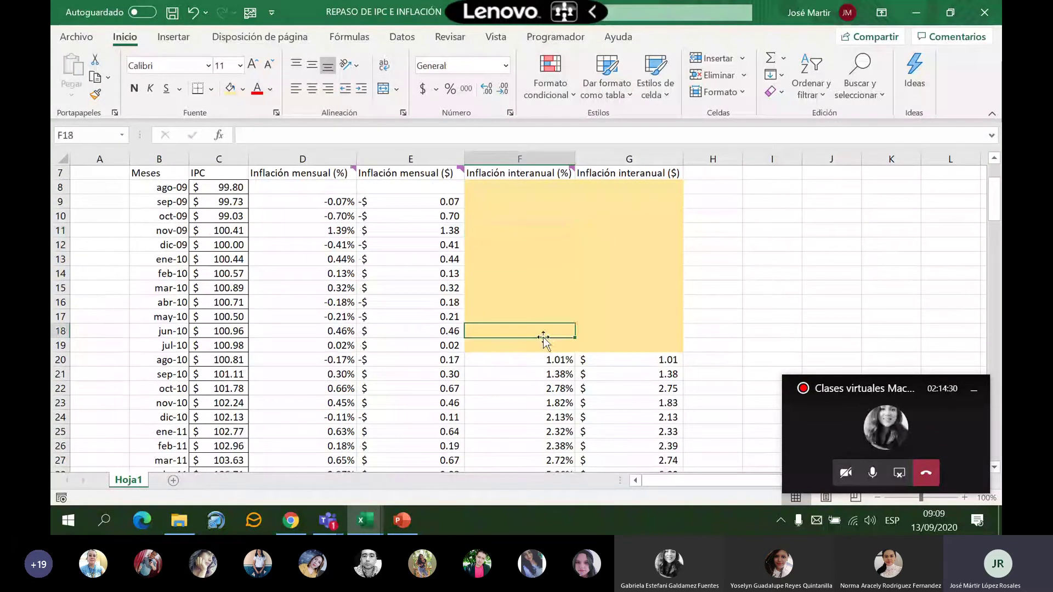
# Highlight the IPC values of ago-10 (C20) and ago-09 (C8) with the standard light blue fill
pyautogui.click(540, 360)
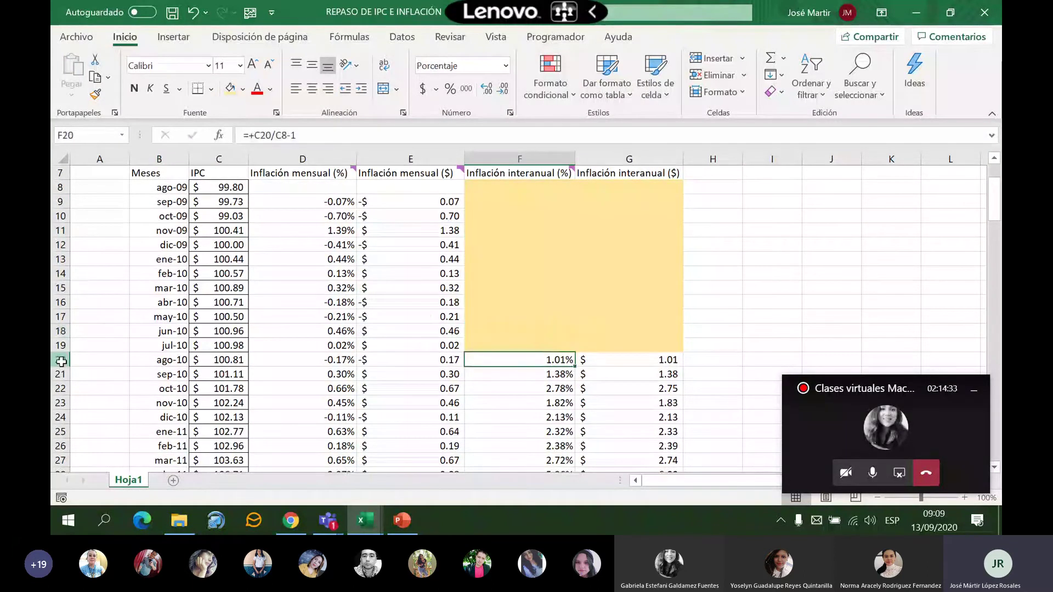
pyautogui.click(219, 360)
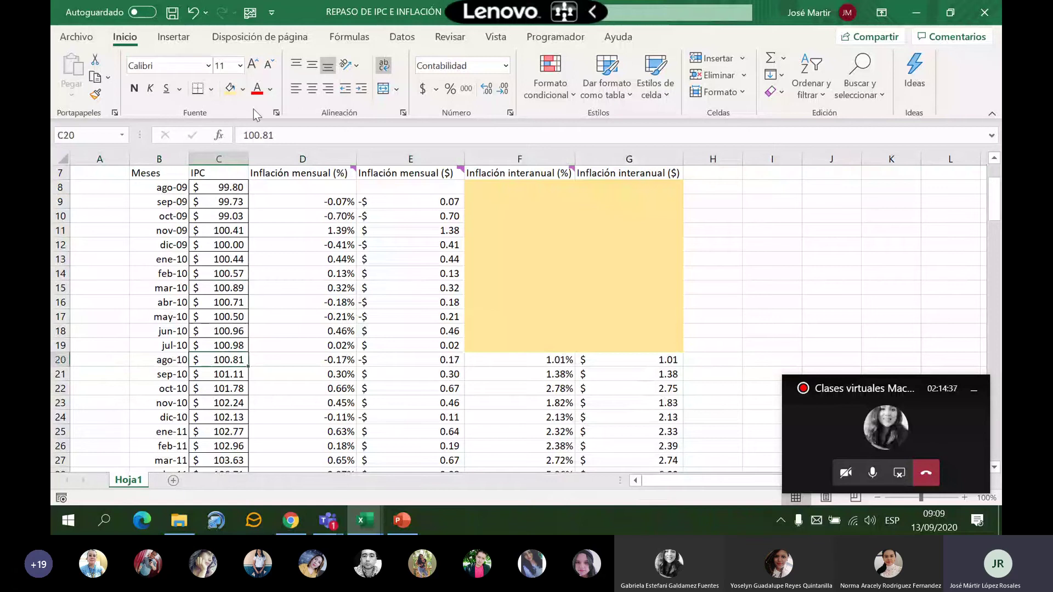
pyautogui.click(243, 89)
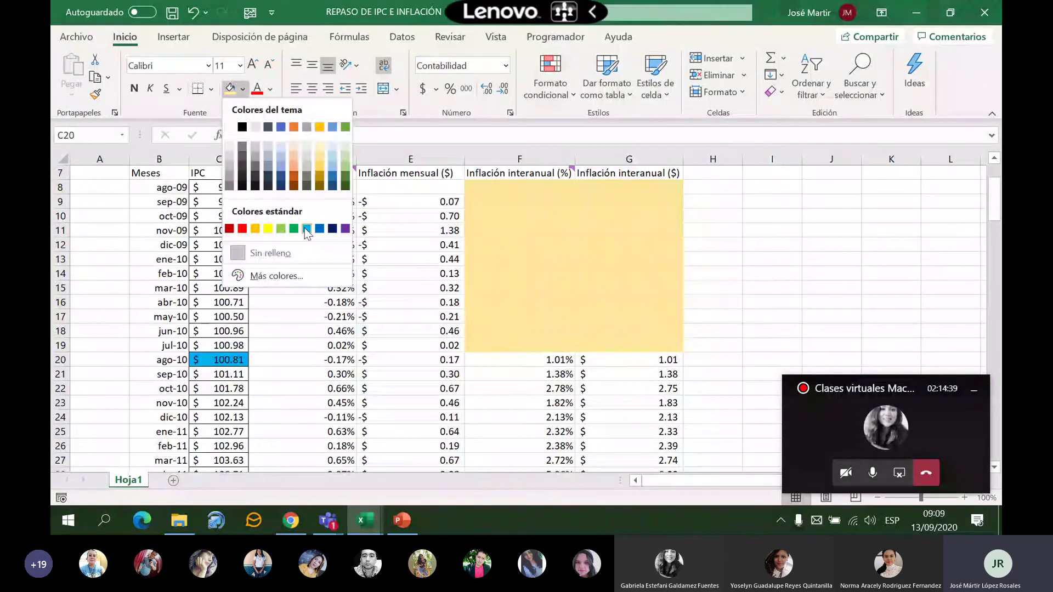
pyautogui.click(306, 228)
pyautogui.click(213, 215)
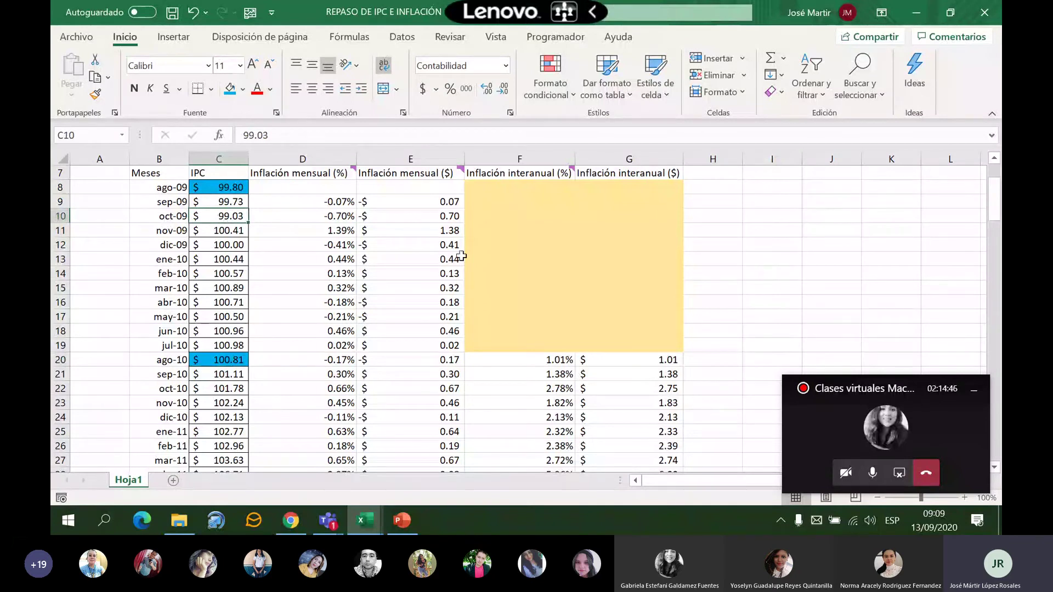
pyautogui.click(658, 273)
pyautogui.click(696, 284)
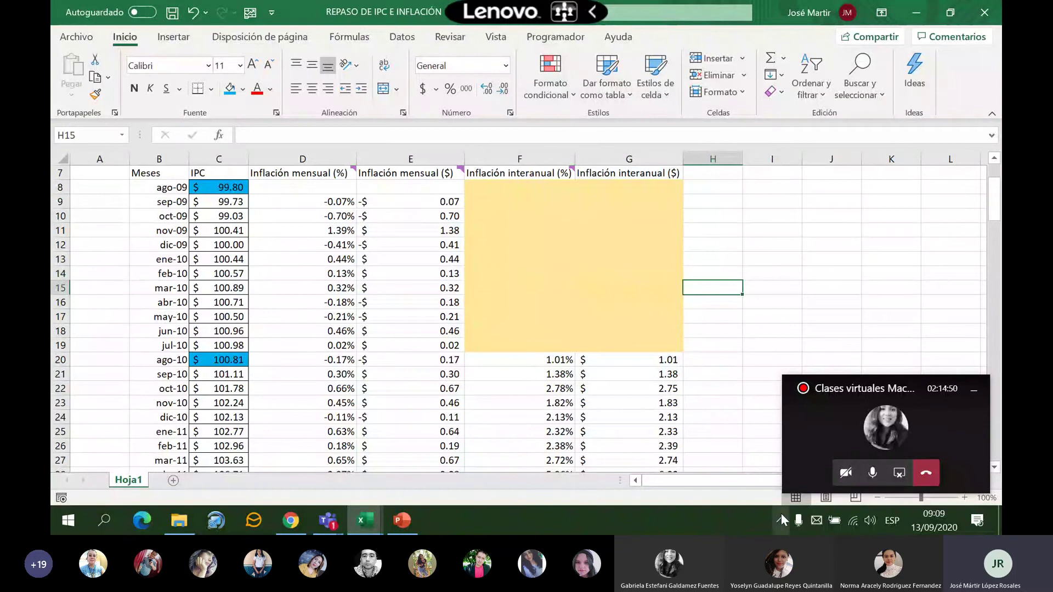
# Minimize the floating meeting window and save the workbook
pyautogui.click(972, 393)
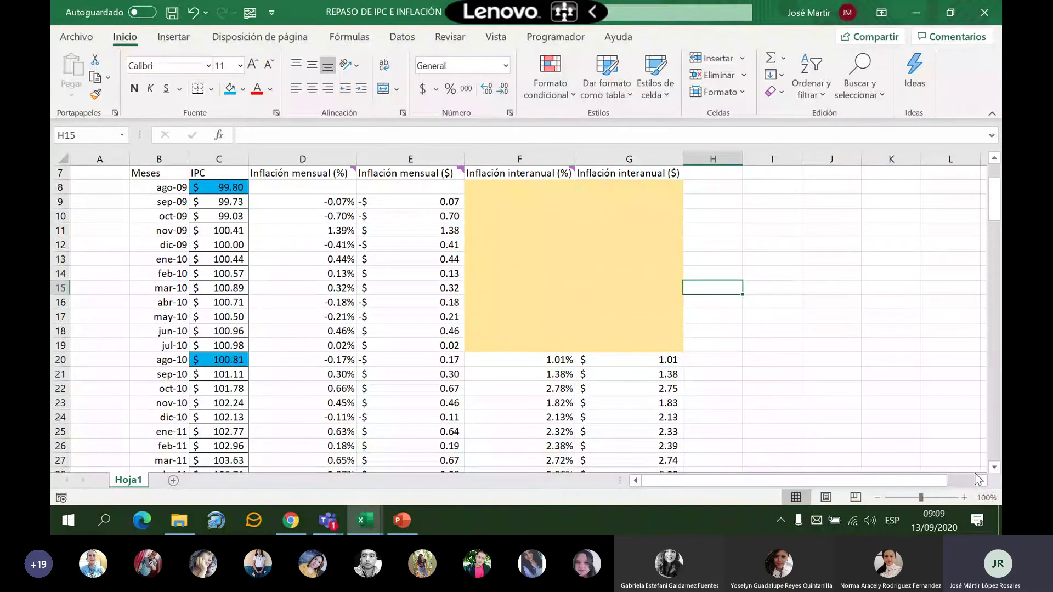
pyautogui.hscroll(3, 548, 274)
pyautogui.click(653, 273)
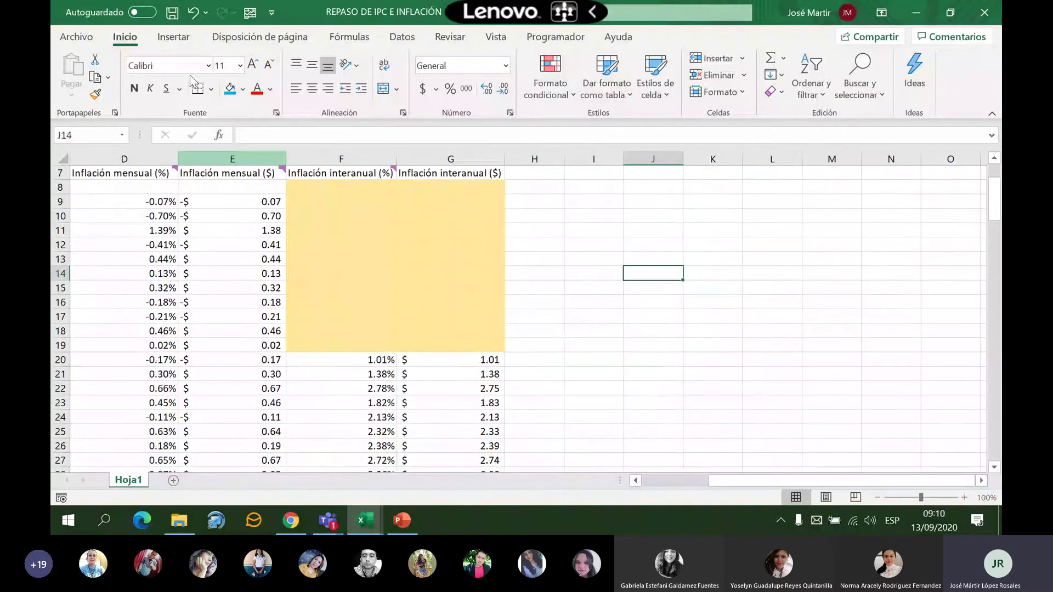
pyautogui.click(173, 15)
# Copy the year-over-year block F7:G140 to H7 and autofit the widths of columns H and I
pyautogui.click(384, 174)
pyautogui.moveTo(405, 177); pyautogui.dragTo(454, 527)
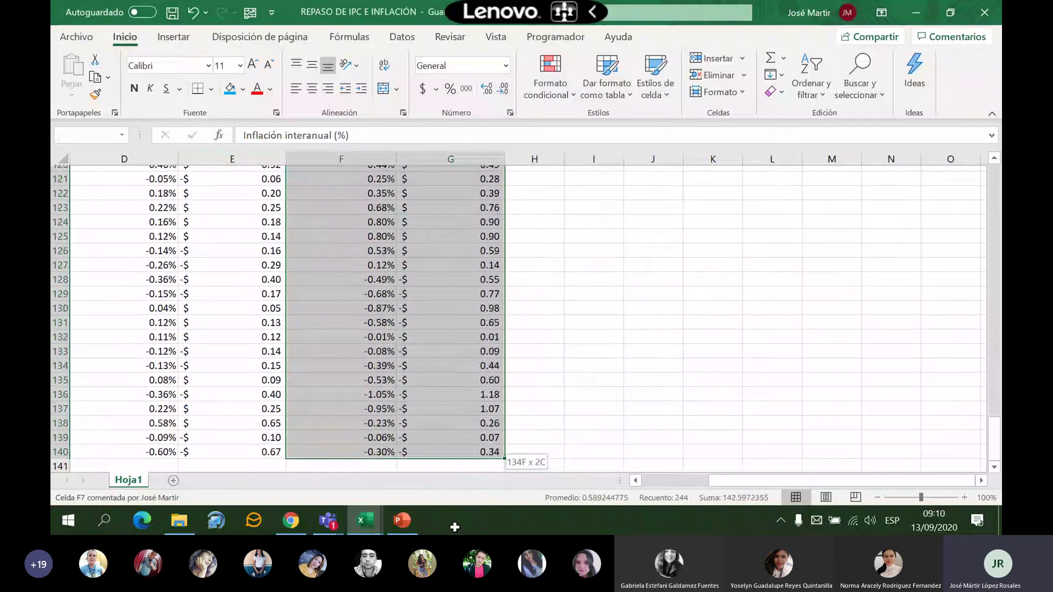
pyautogui.moveTo(455, 527); pyautogui.dragTo(454, 527)
pyautogui.hotkey('ctrl', 'c')
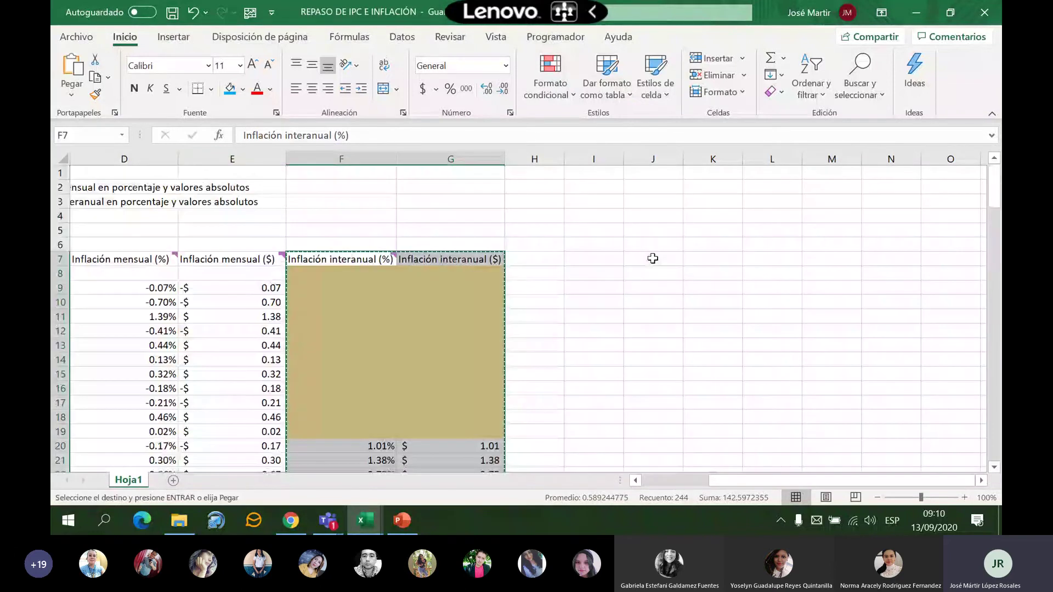
pyautogui.click(535, 260)
pyautogui.hotkey('ctrl', 'v')
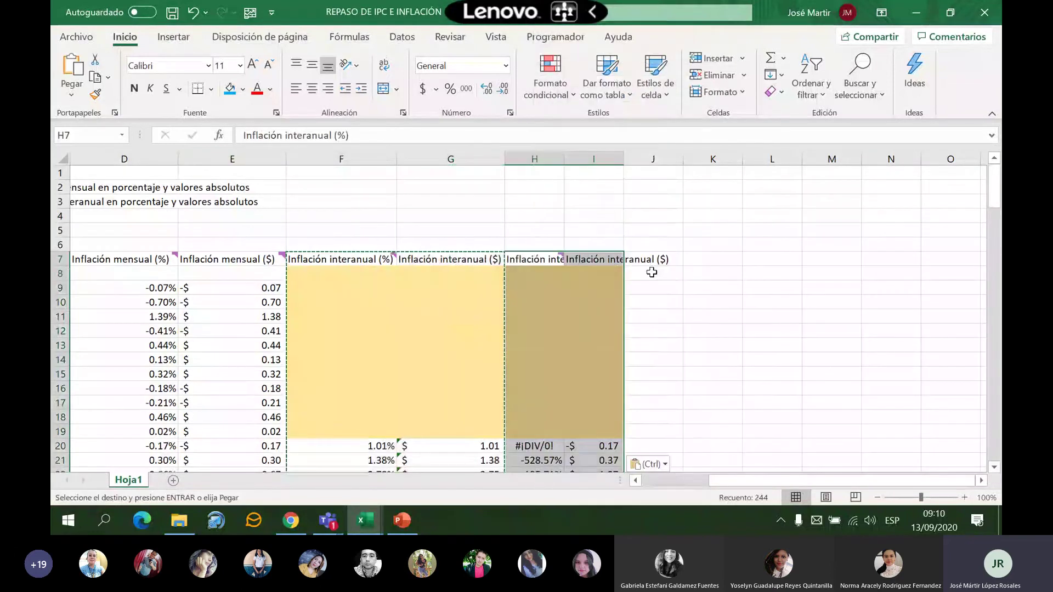
pyautogui.doubleClick(564, 159)
pyautogui.doubleClick(675, 159)
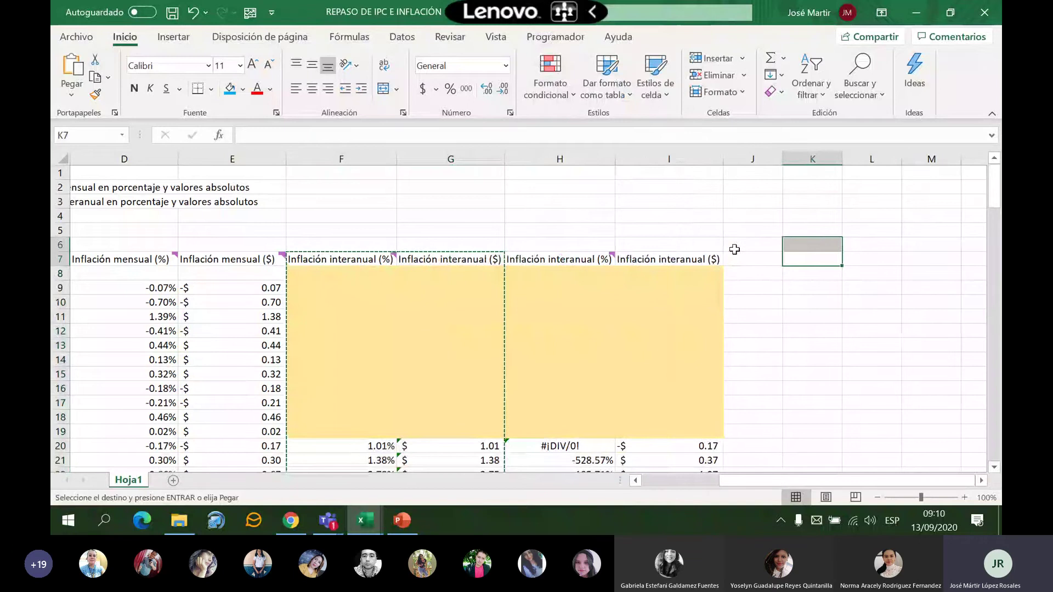
# Change the header in H7 to Inflación acumulada (%) and autofit column H to it
pyautogui.press('Left')
pyautogui.press('Left')
pyautogui.press('Left')
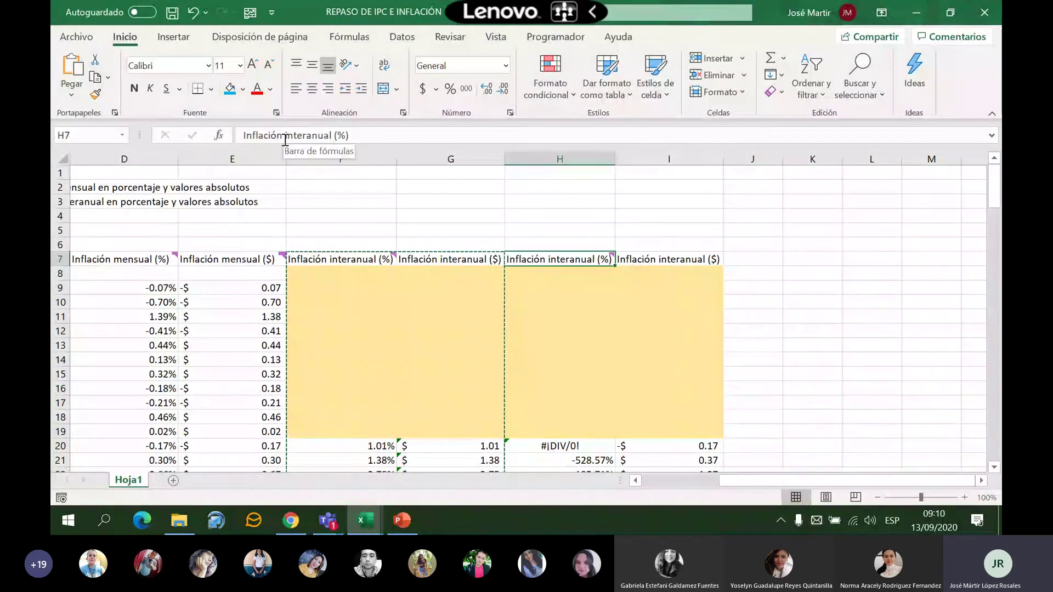
pyautogui.moveTo(285, 136); pyautogui.dragTo(332, 136)
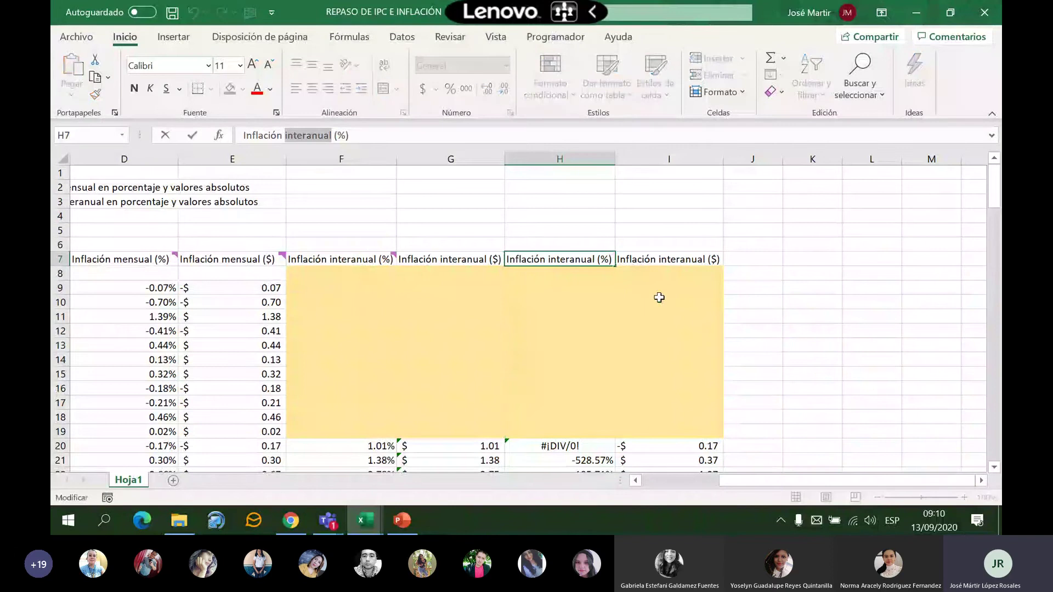
pyautogui.write('a')
pyautogui.write('cumula')
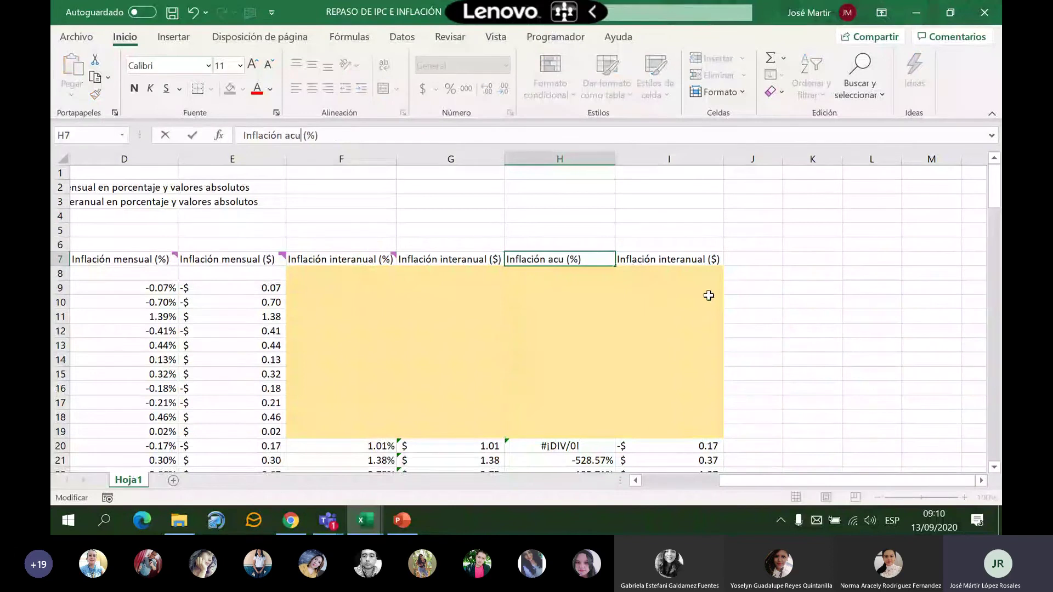
pyautogui.write('da')
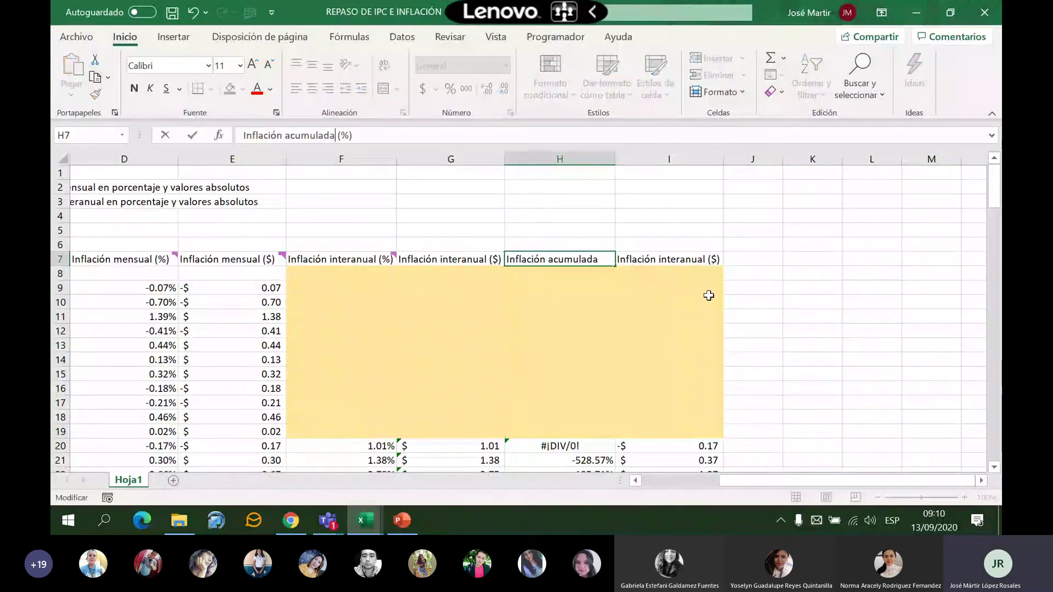
pyautogui.click(817, 303)
pyautogui.click(669, 260)
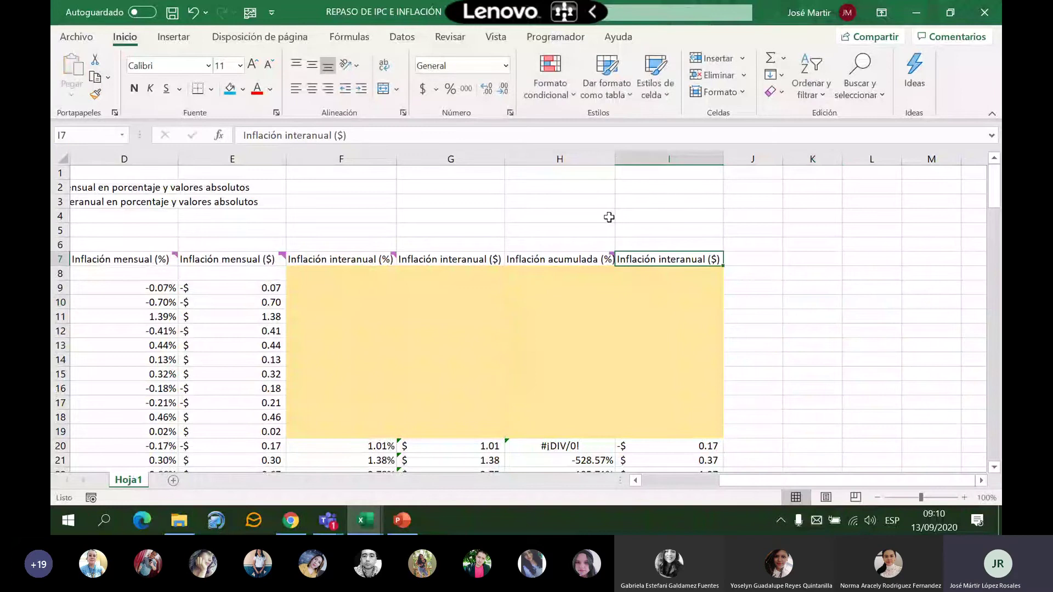
pyautogui.doubleClick(615, 159)
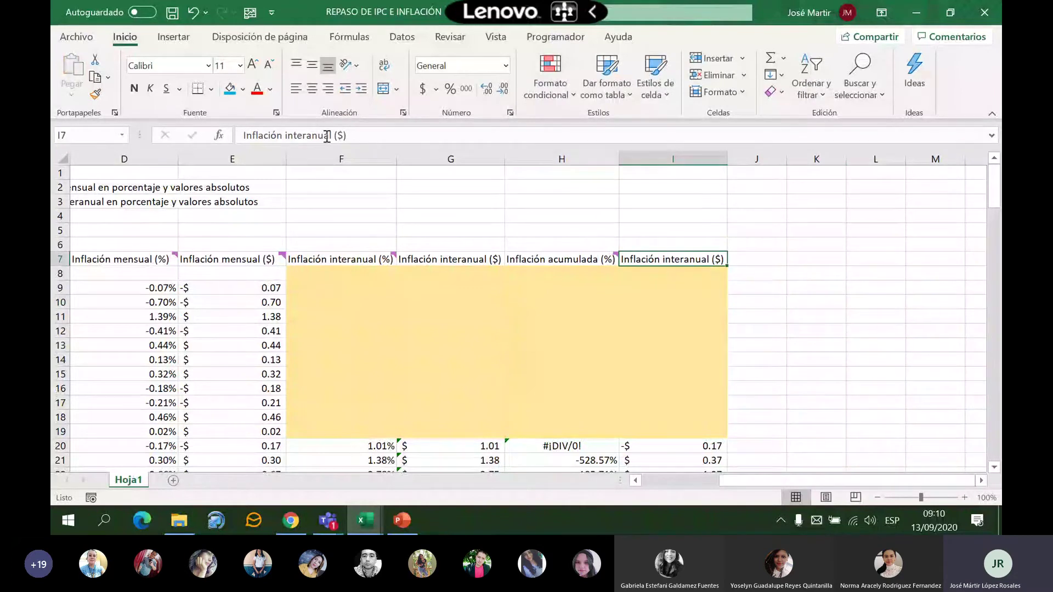
# Change the header in I7 to Inflación acumulada ($)
pyautogui.click(288, 135)
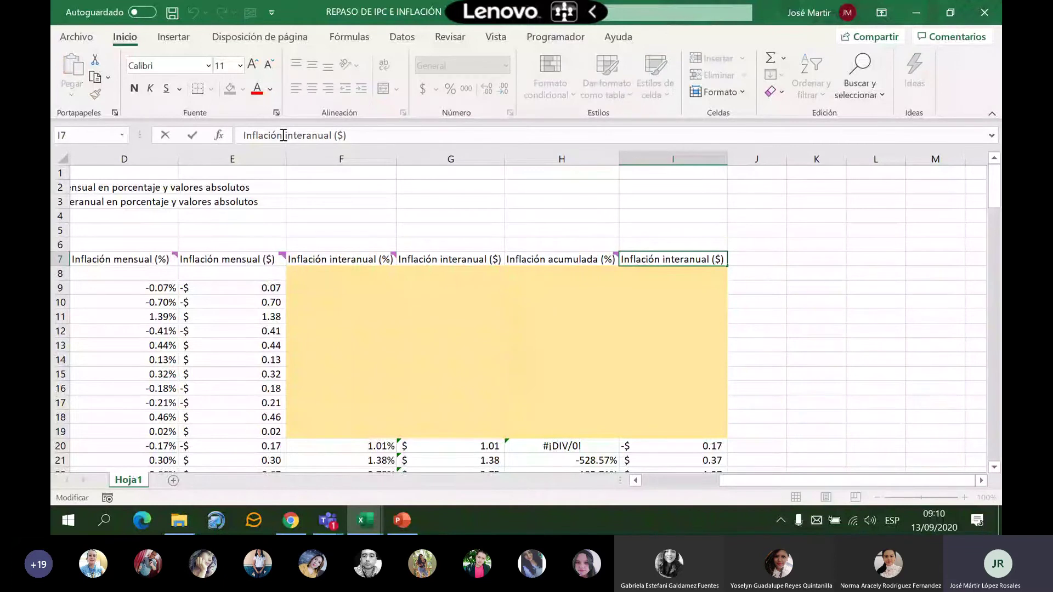
pyautogui.keyDown('shift'); pyautogui.click(330, 137); pyautogui.keyUp('shift')
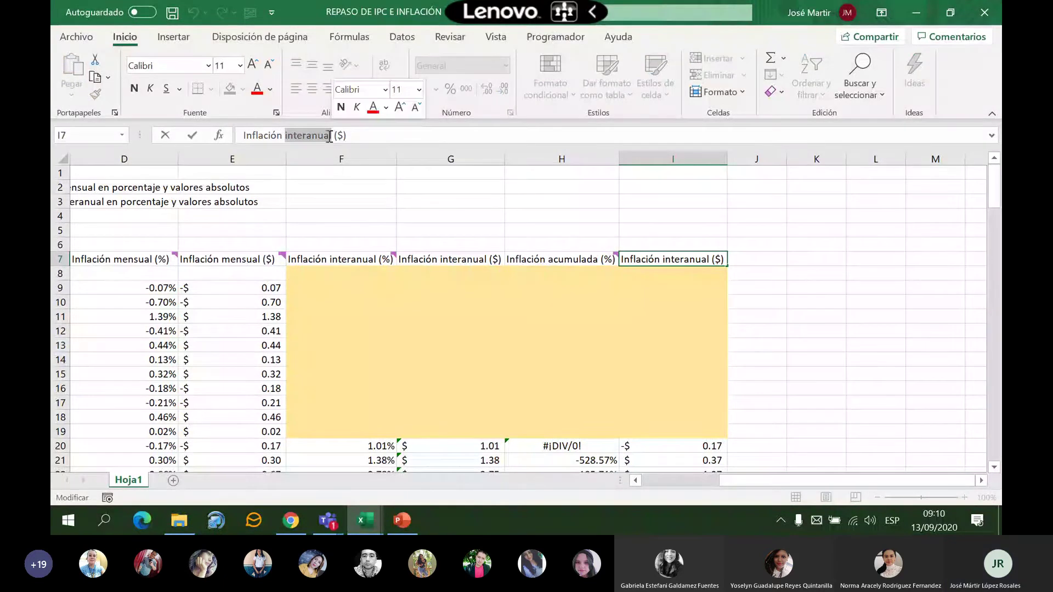
pyautogui.write('acumulada')
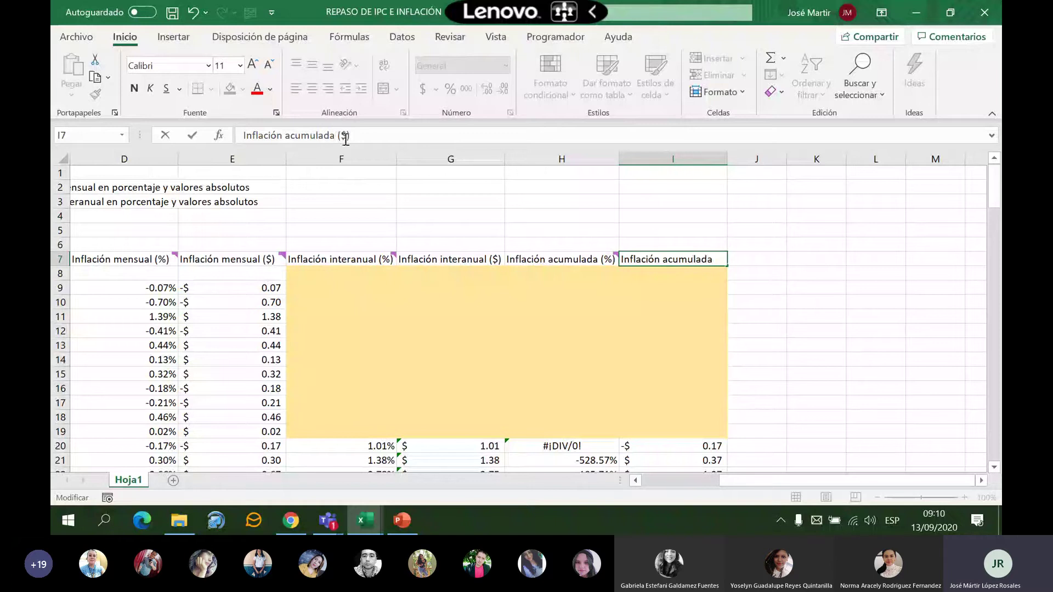
pyautogui.click(810, 344)
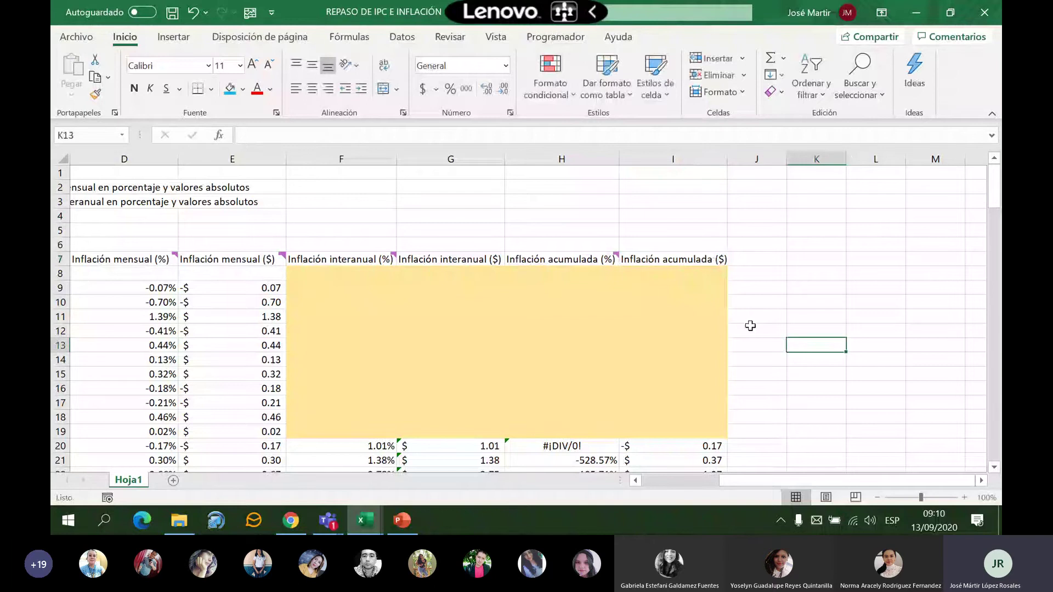
pyautogui.click(757, 316)
# Fill the two Inflación acumulada headers, H7:I7, with light blue
pyautogui.scroll(-1, 729, 329)
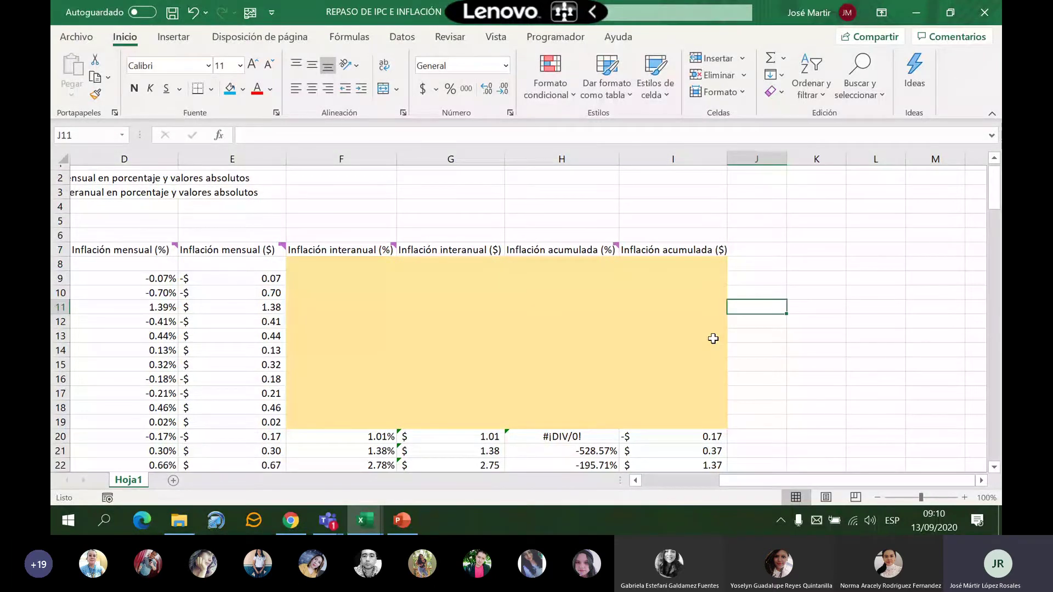
pyautogui.scroll(-2, 713, 338)
pyautogui.moveTo(554, 216); pyautogui.dragTo(675, 216)
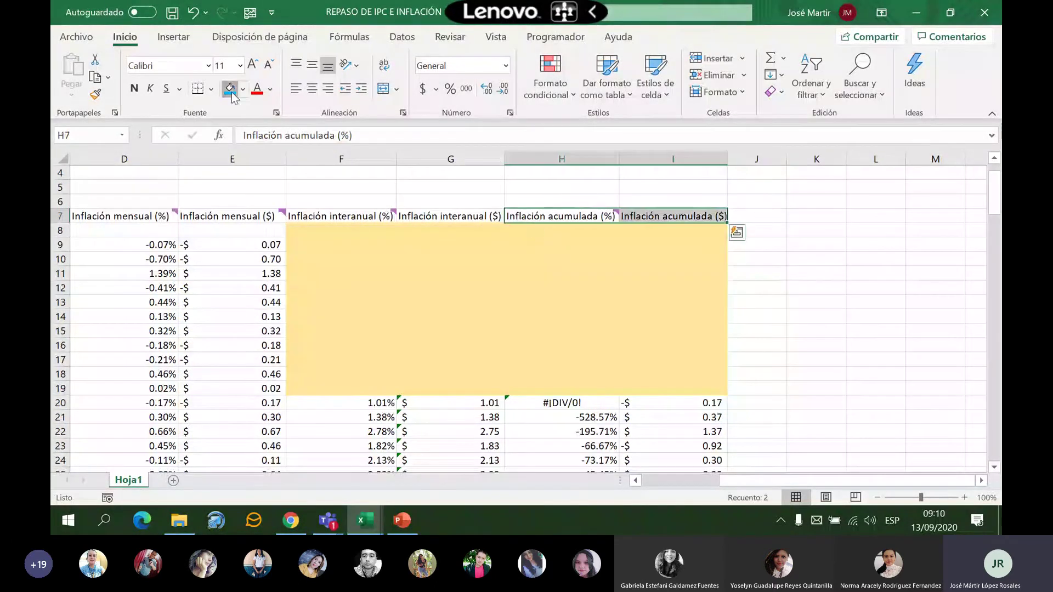
pyautogui.click(834, 302)
# Clear the copied formulas from columns H and I, from row 20 down, under the cumulative inflation headers
pyautogui.scroll(-3, 834, 302)
pyautogui.moveTo(576, 239); pyautogui.dragTo(684, 532)
pyautogui.hotkey('ctrl', 'z')
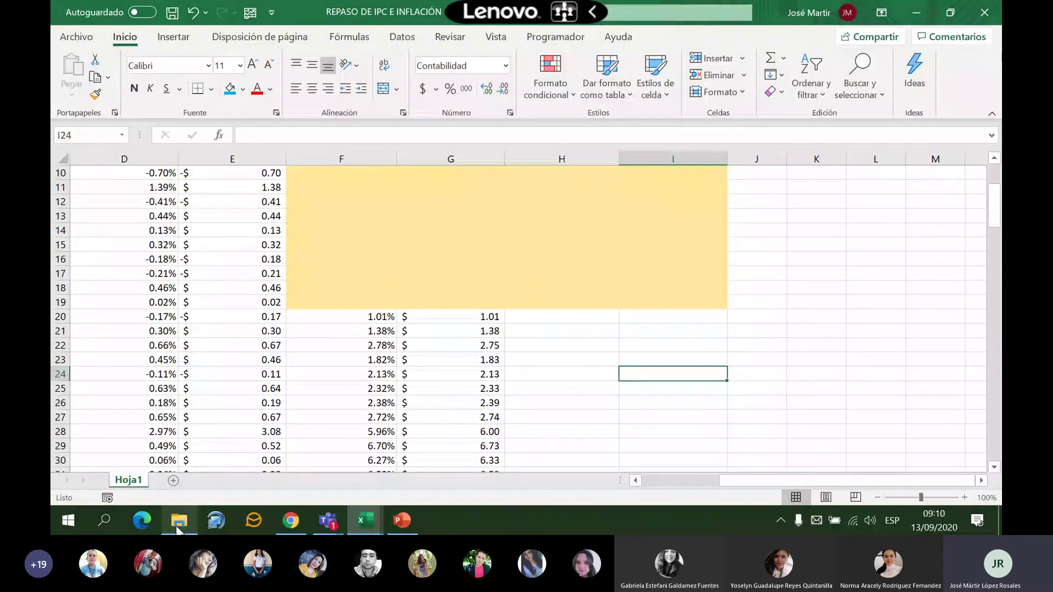
pyautogui.hotkey('ctrl', 'z')
pyautogui.scroll(-1, 628, 348)
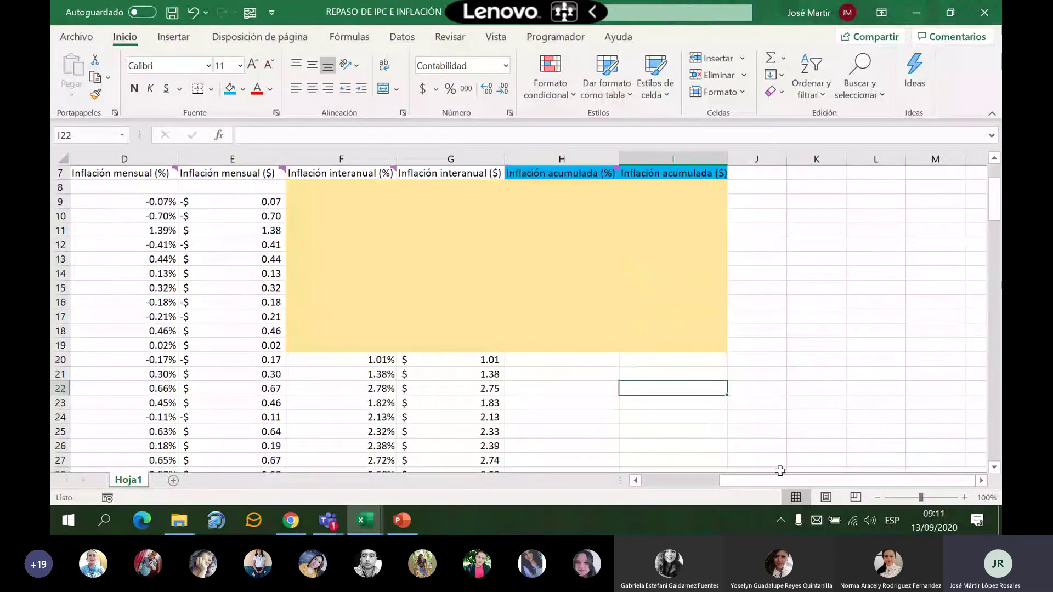
# Replace the gold shading of the cumulative inflation cells H8:I19 with a white fill
pyautogui.moveTo(774, 479); pyautogui.dragTo(696, 481)
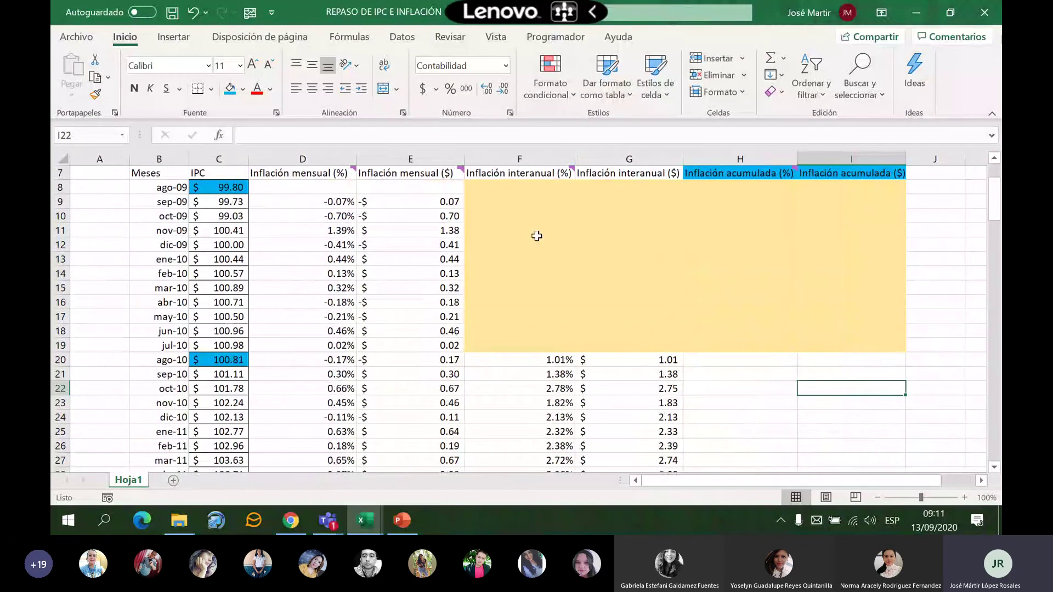
pyautogui.moveTo(690, 186); pyautogui.dragTo(851, 347)
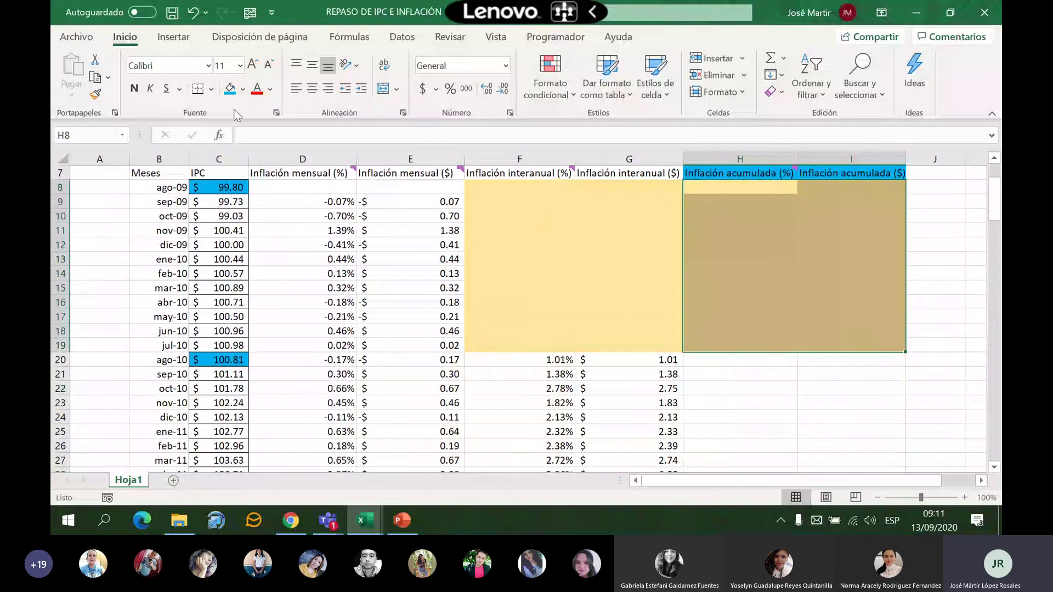
pyautogui.click(243, 89)
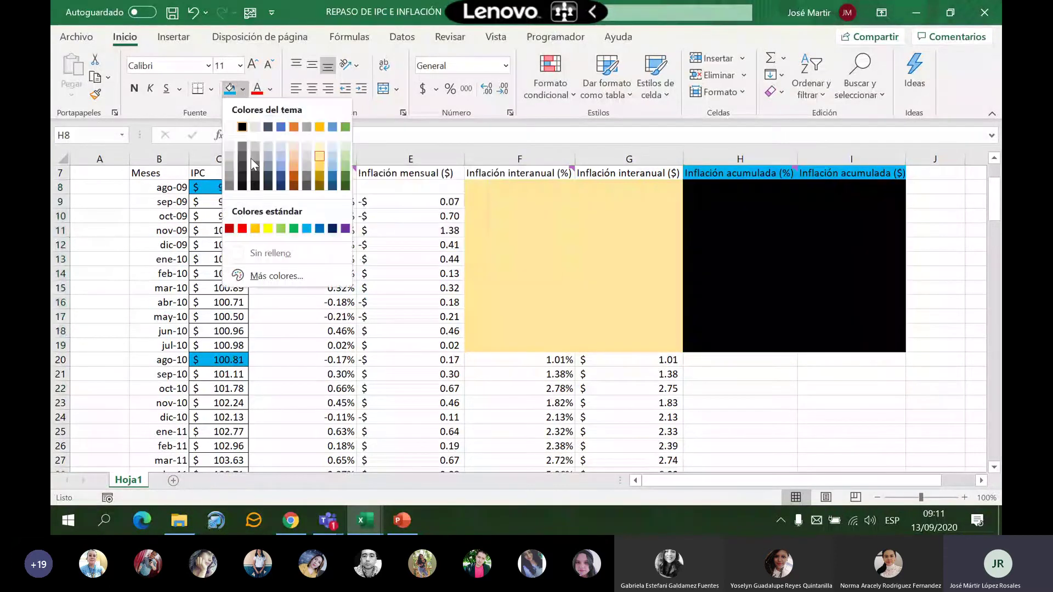
pyautogui.click(740, 359)
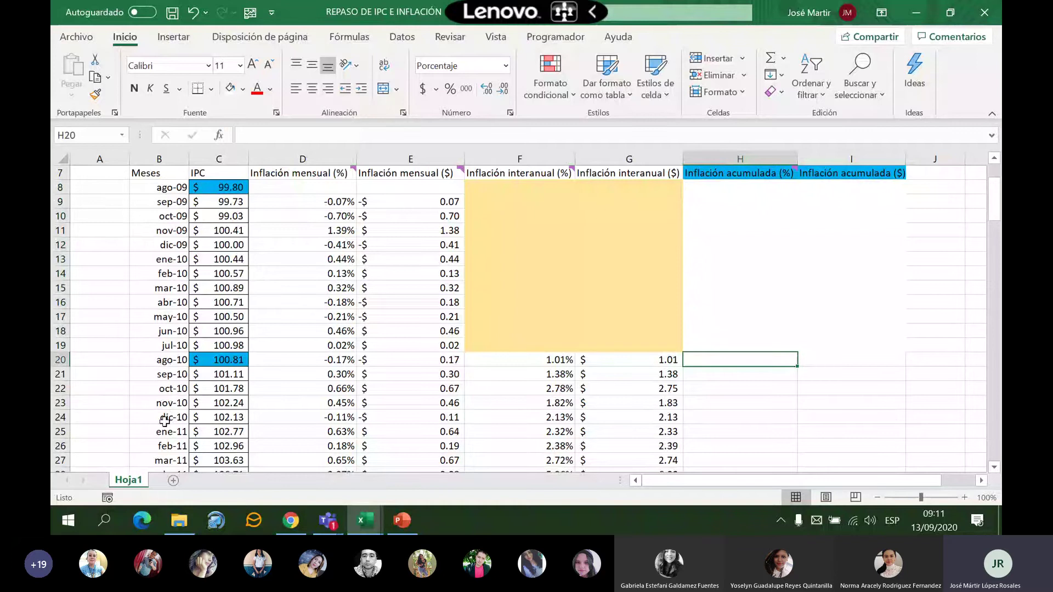
# Highlight the entire dic-09 row, row 12, with a yellow fill
pyautogui.click(219, 244)
pyautogui.click(61, 245)
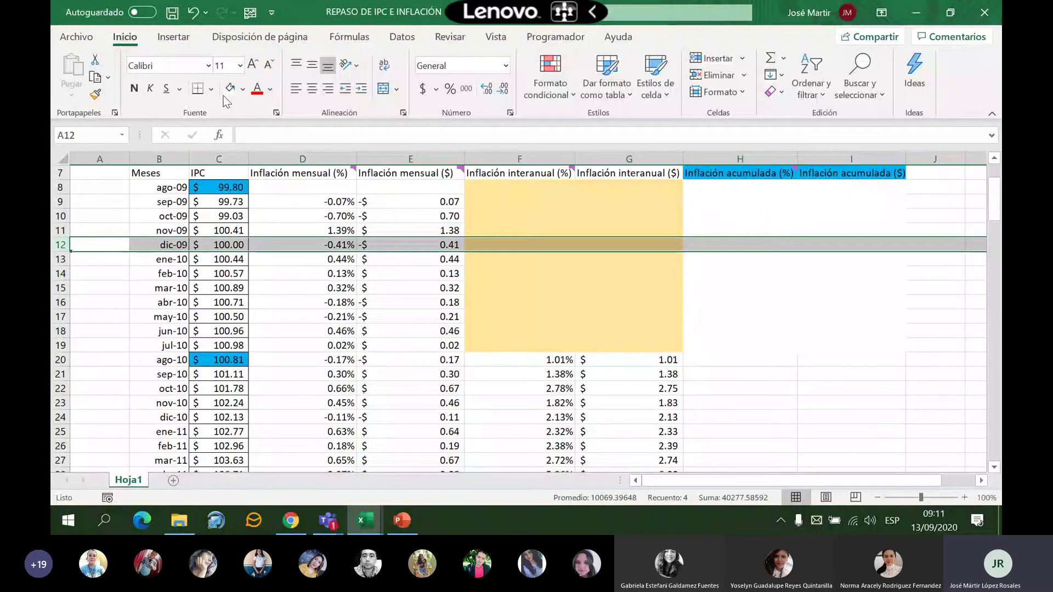
pyautogui.click(242, 89)
pyautogui.click(267, 196)
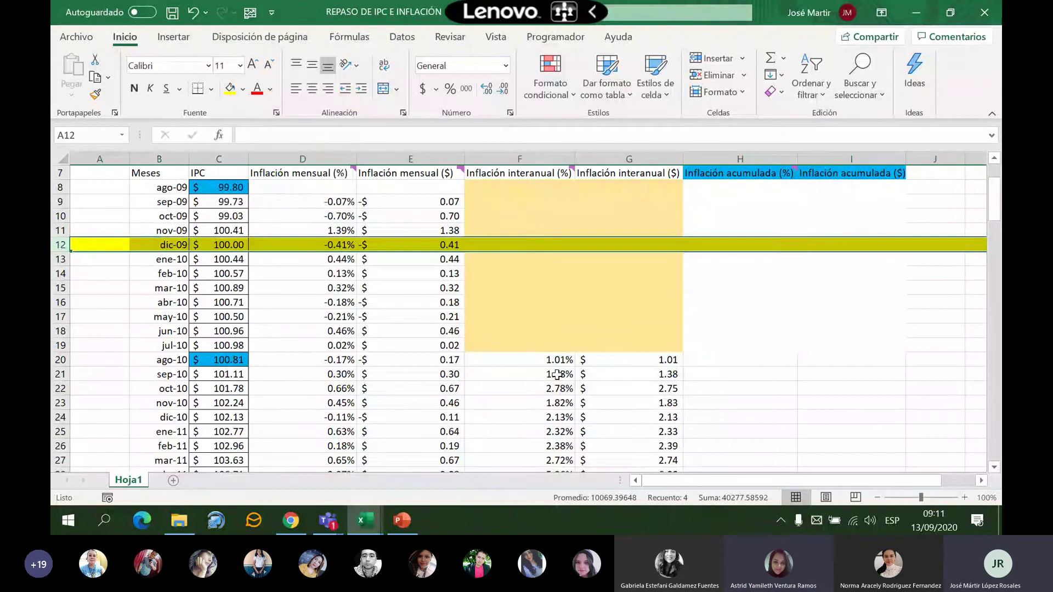
pyautogui.click(740, 345)
# Highlight the entire dic-10 row, row 24, with the same yellow fill
pyautogui.scroll(-1, 548, 329)
pyautogui.scroll(-1, 550, 348)
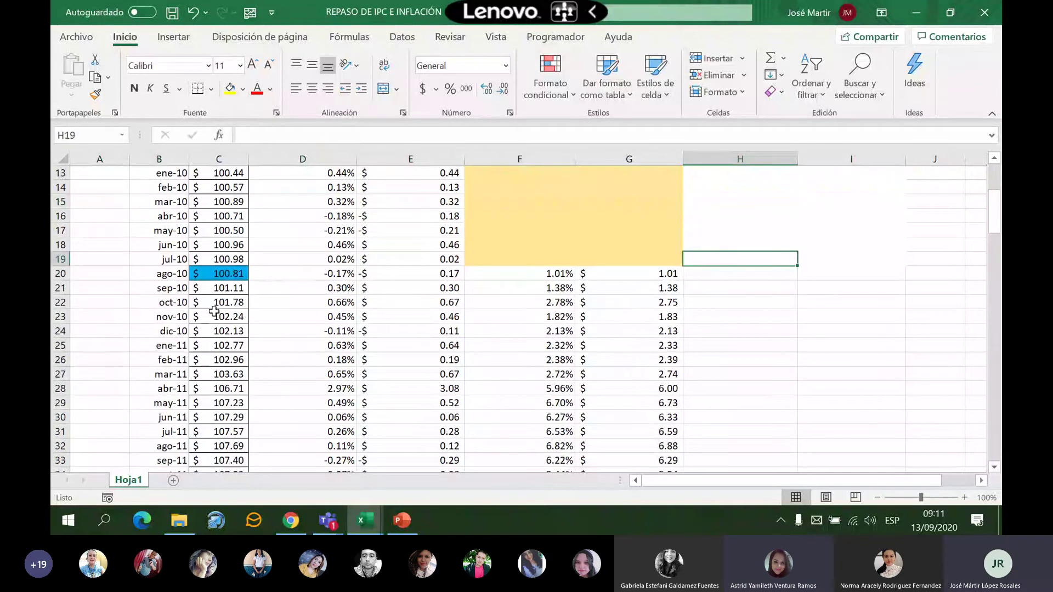
pyautogui.click(169, 331)
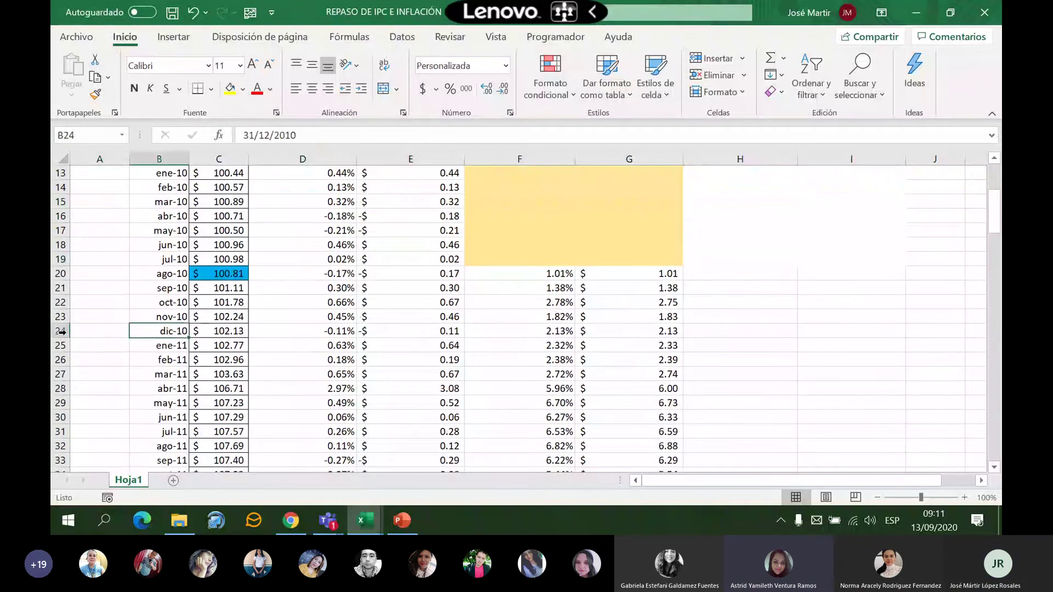
pyautogui.click(61, 332)
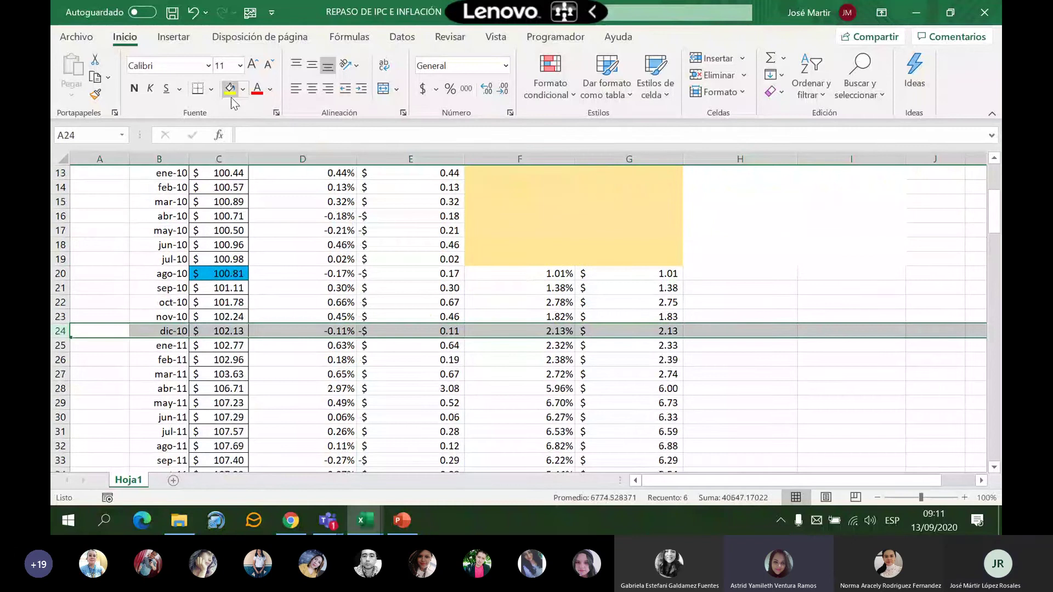
pyautogui.click(230, 88)
pyautogui.scroll(-3, 352, 275)
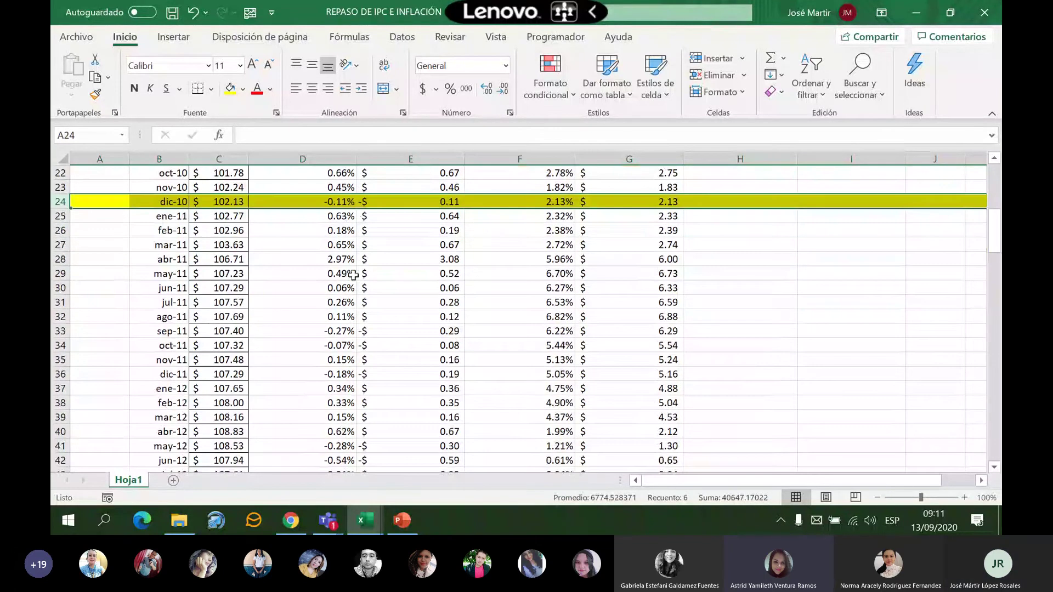
# Highlight the entire dic-11 and dic-12 rows, rows 36 and 48, with the same yellow fill
pyautogui.scroll(-2, 285, 342)
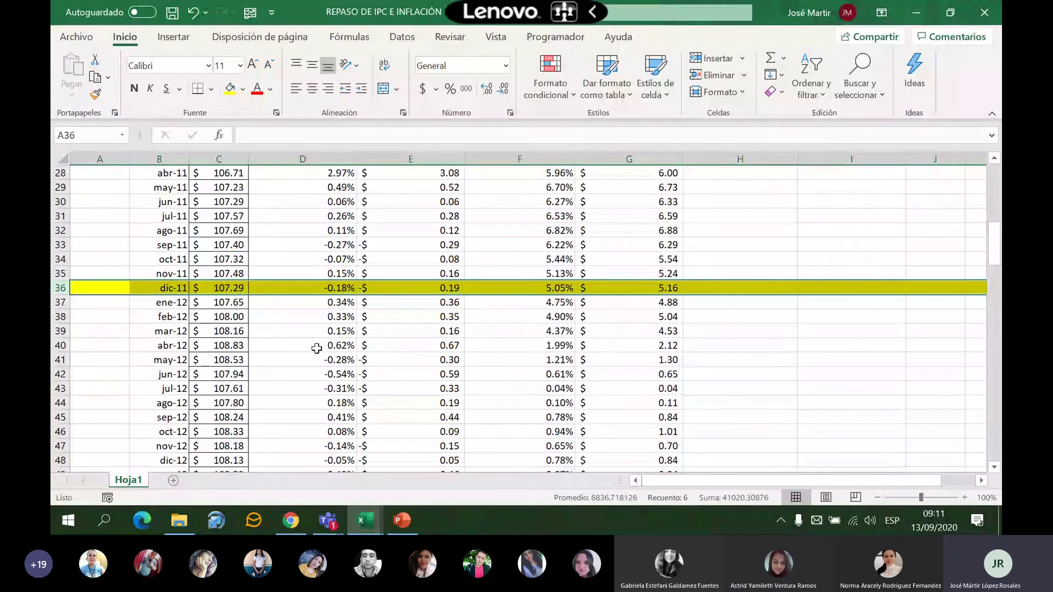
pyautogui.scroll(-1, 316, 349)
pyautogui.click(60, 402)
pyautogui.click(60, 417)
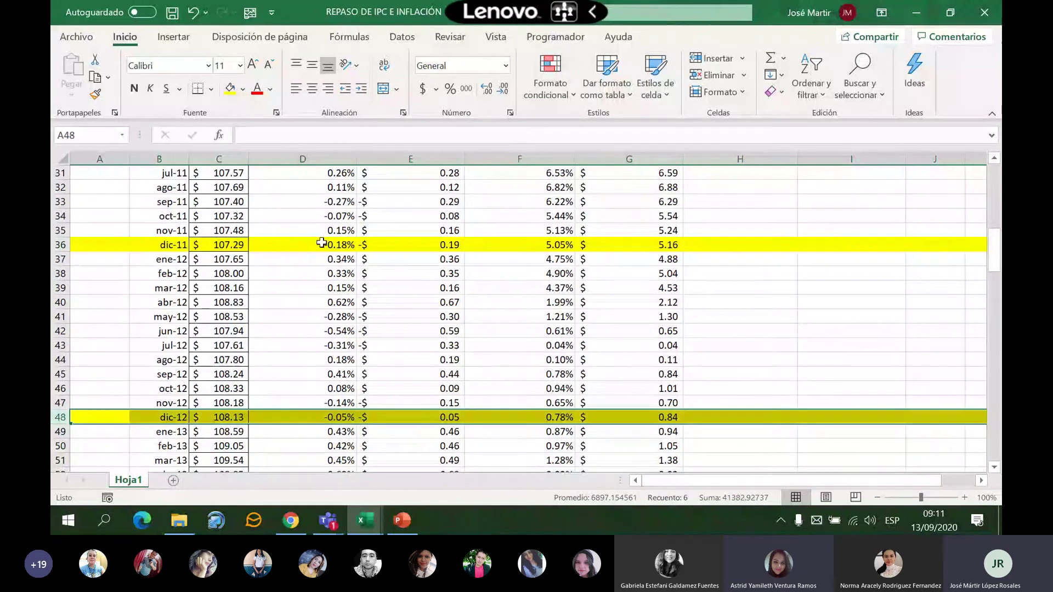
pyautogui.click(230, 90)
# Apply the yellow fill to the entire dic-13 and dic-14 rows, rows 60 and 72
pyautogui.scroll(-3, 357, 253)
pyautogui.scroll(-3, 357, 253)
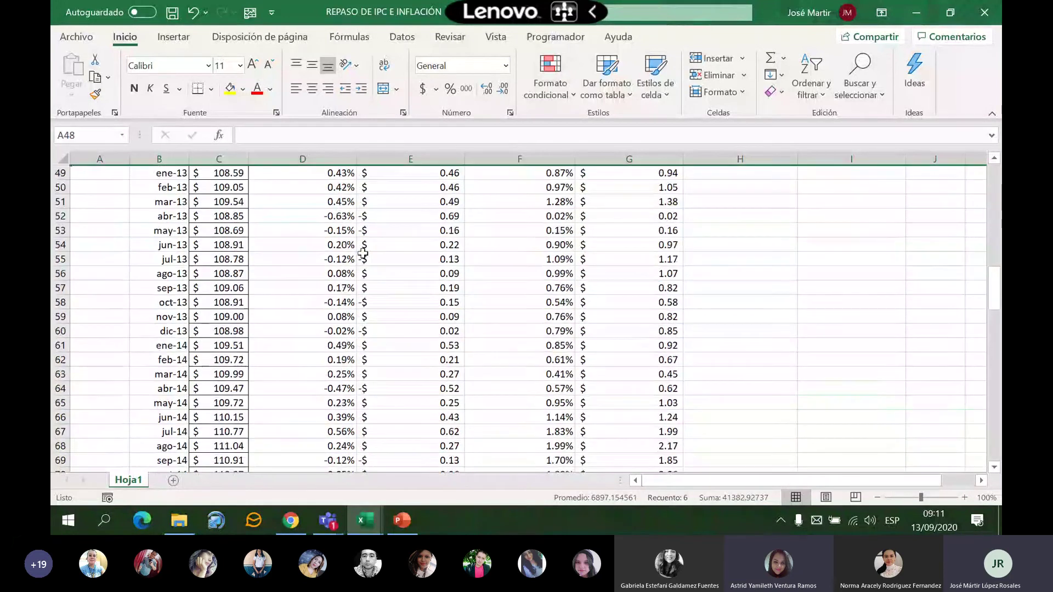
pyautogui.click(56, 331)
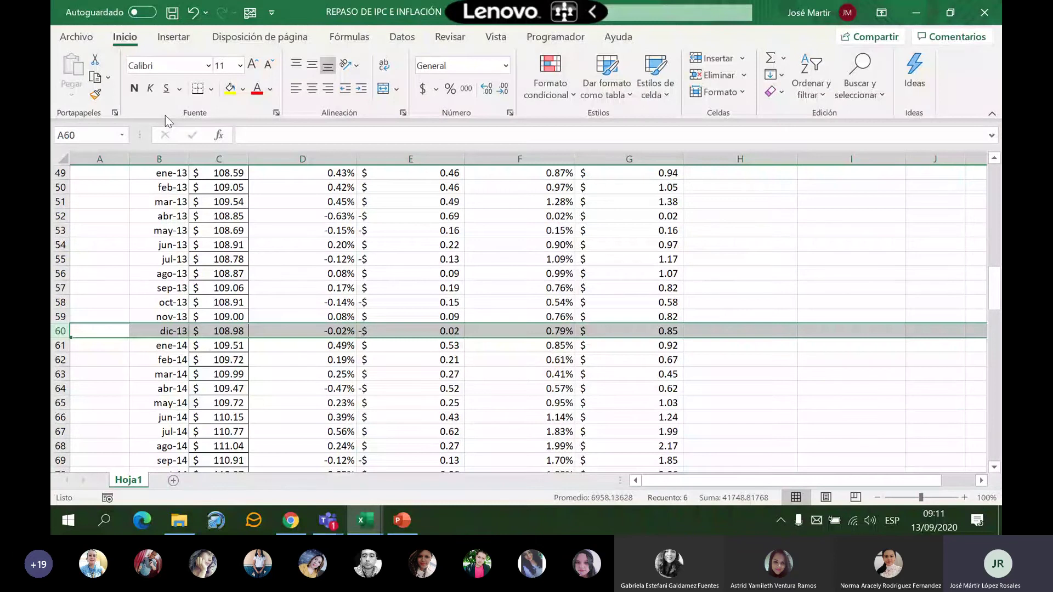
pyautogui.scroll(16, 355, 329)
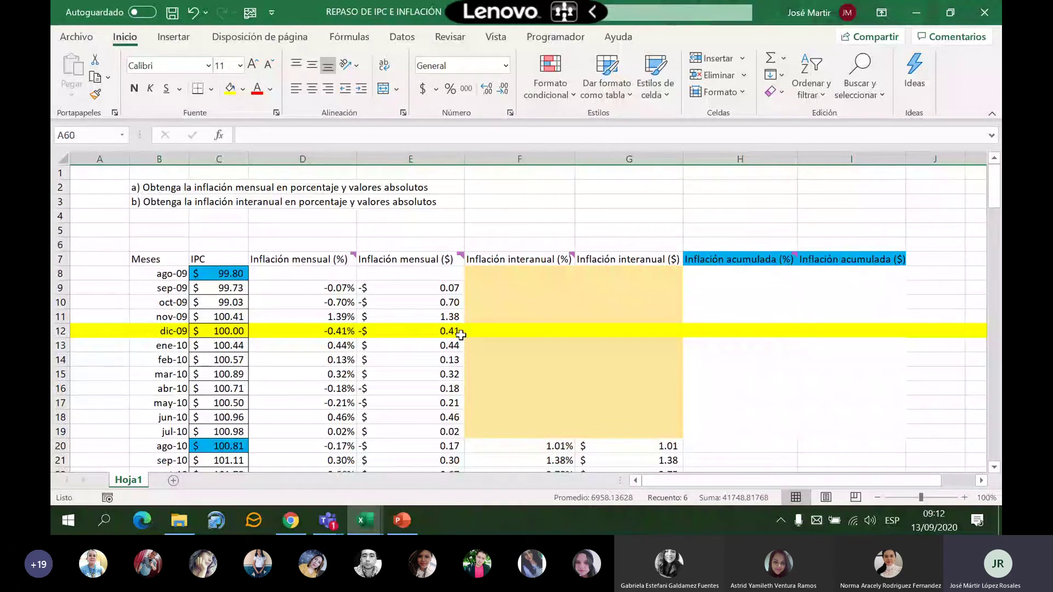
pyautogui.scroll(-6, 461, 334)
pyautogui.scroll(-13, 465, 329)
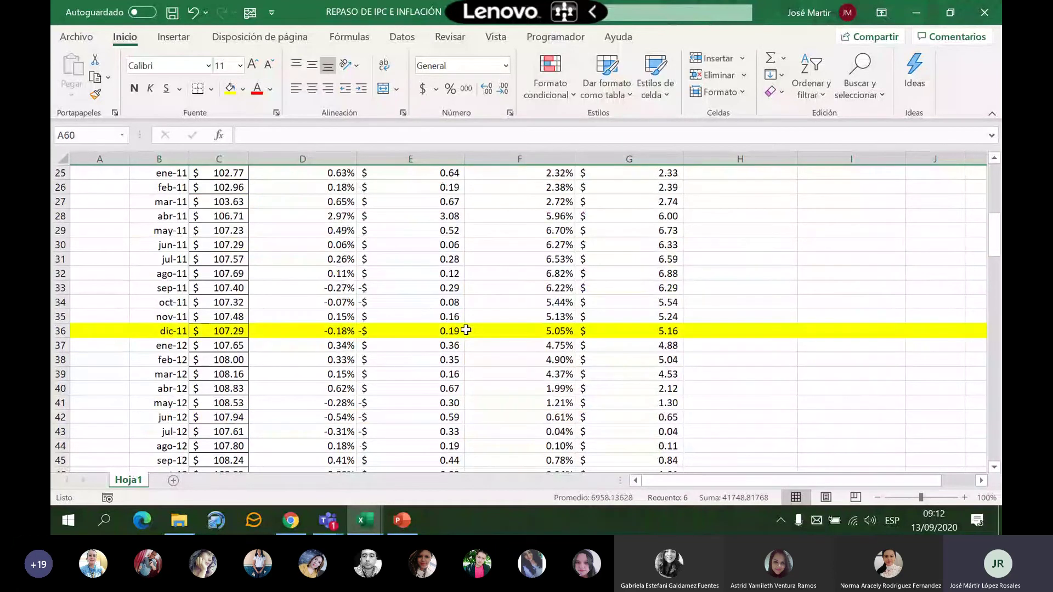
pyautogui.click(60, 331)
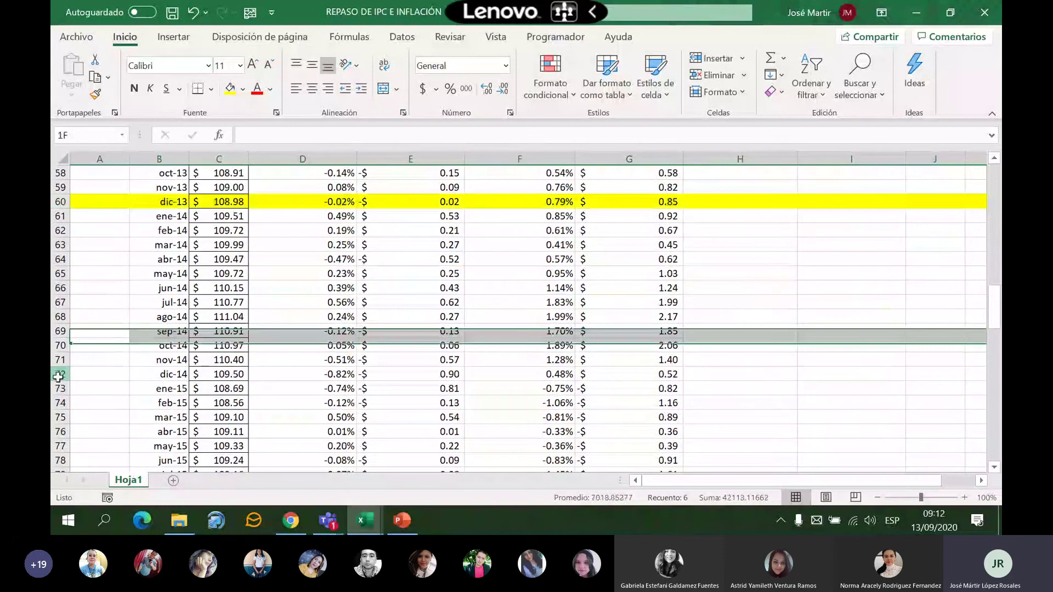
pyautogui.click(58, 377)
pyautogui.click(229, 88)
pyautogui.scroll(-2, 331, 244)
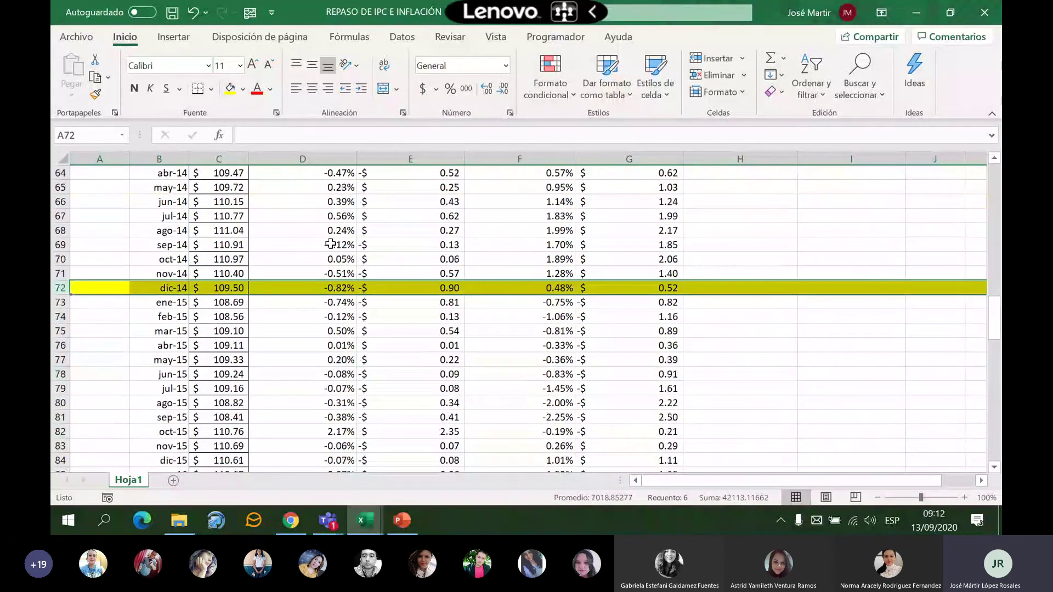
# Fill the entire dic-15 and dic-16 rows, rows 84 and 96, with yellow
pyautogui.scroll(-2, 340, 248)
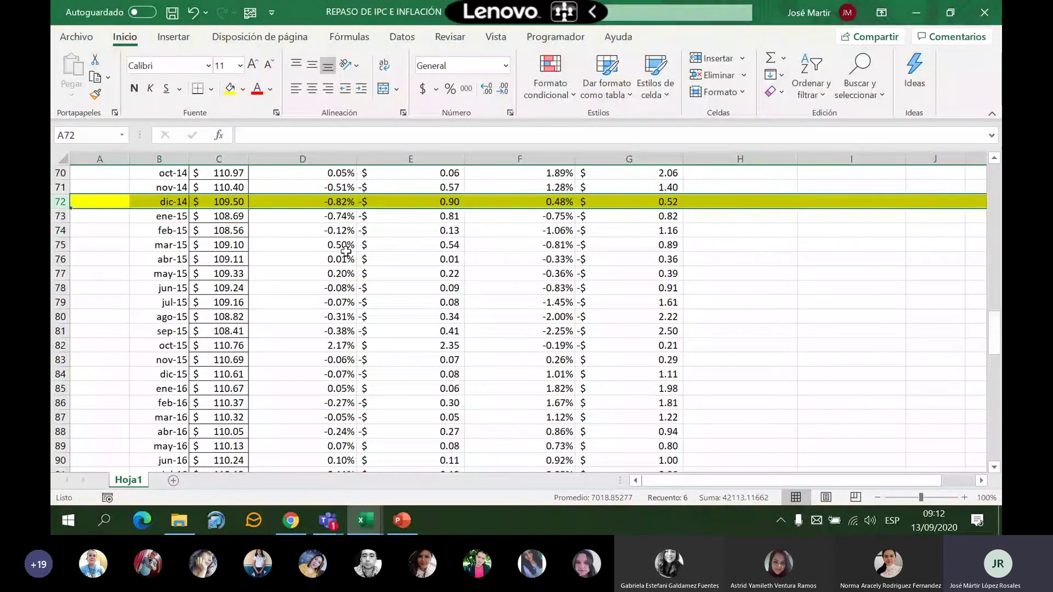
pyautogui.click(59, 374)
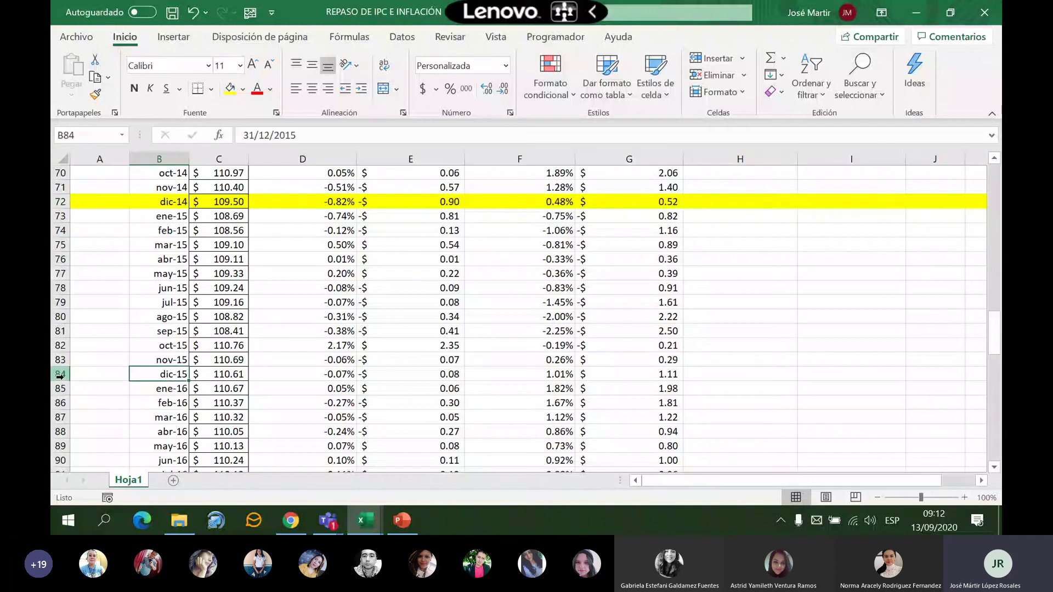
pyautogui.click(230, 89)
pyautogui.scroll(-4, 329, 218)
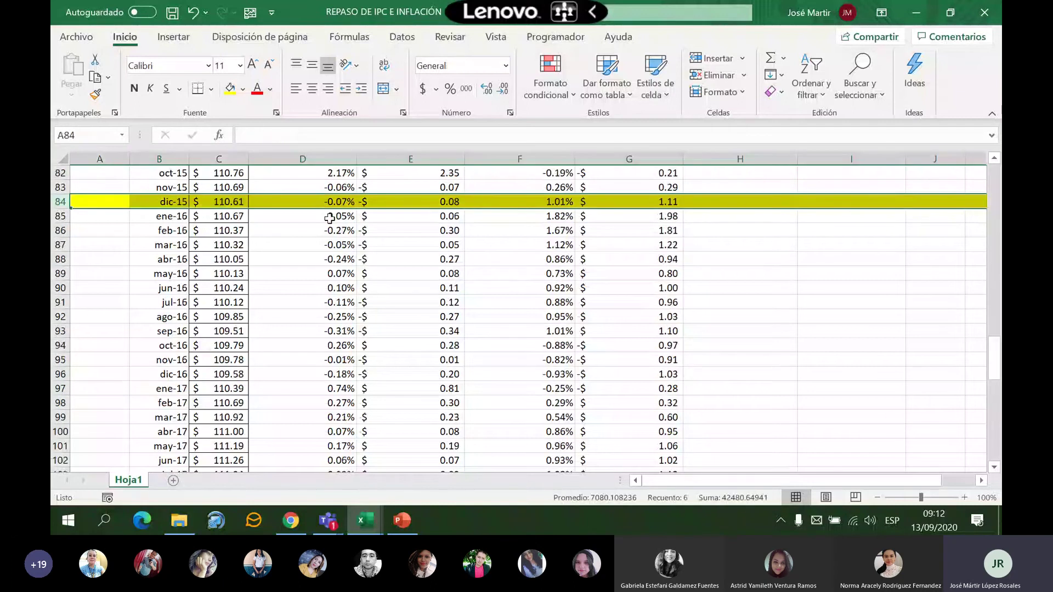
pyautogui.click(59, 374)
pyautogui.click(229, 88)
pyautogui.scroll(-3, 288, 231)
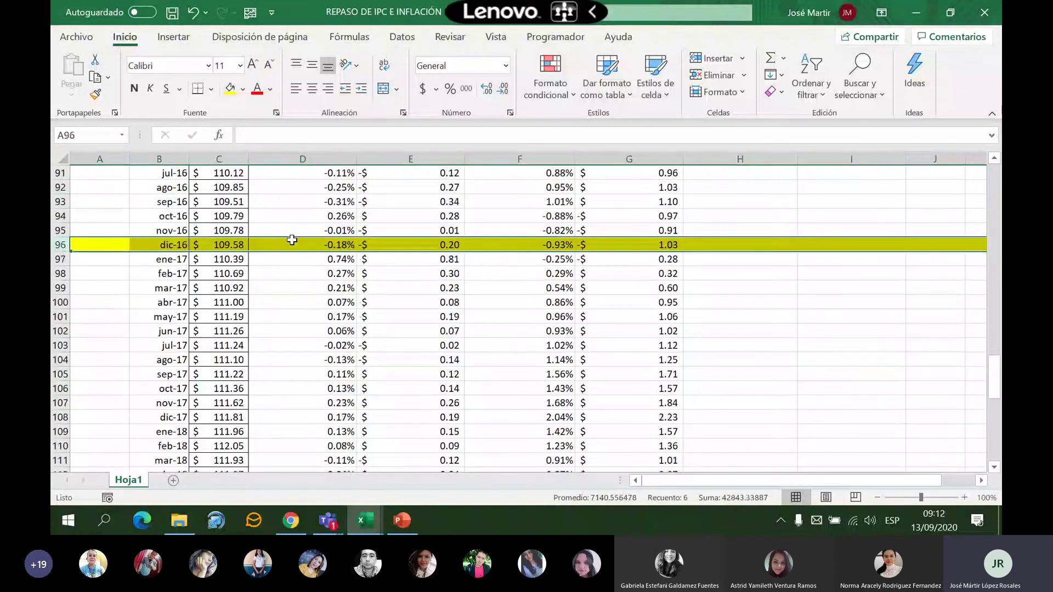
# Shade the entire dic-17 and dic-18 rows, rows 108 and 120, in the same yellow
pyautogui.scroll(-3, 289, 235)
pyautogui.click(167, 289)
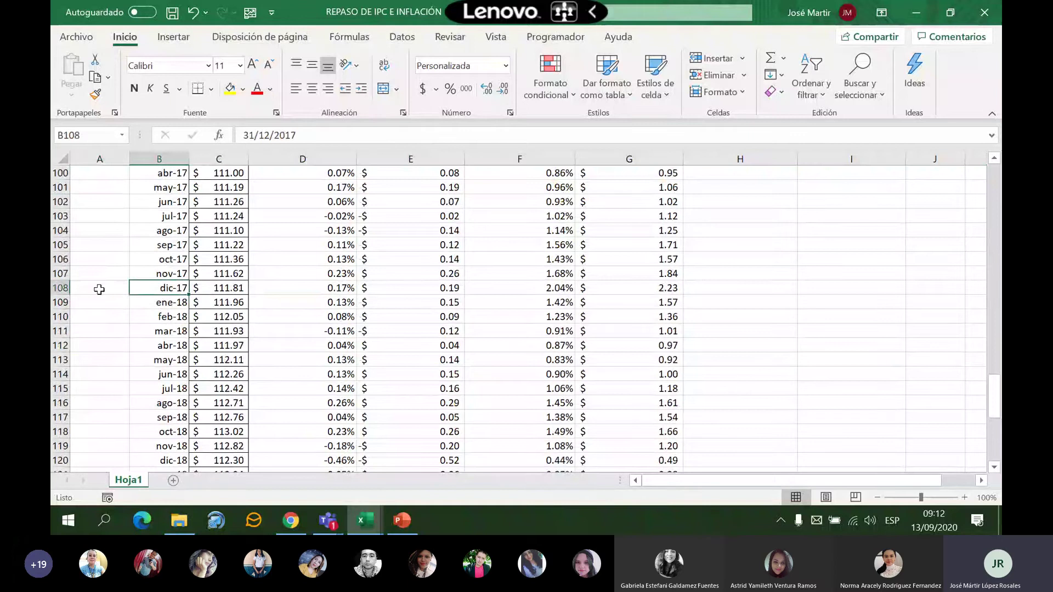
pyautogui.click(57, 287)
pyautogui.click(230, 88)
pyautogui.scroll(-3, 297, 239)
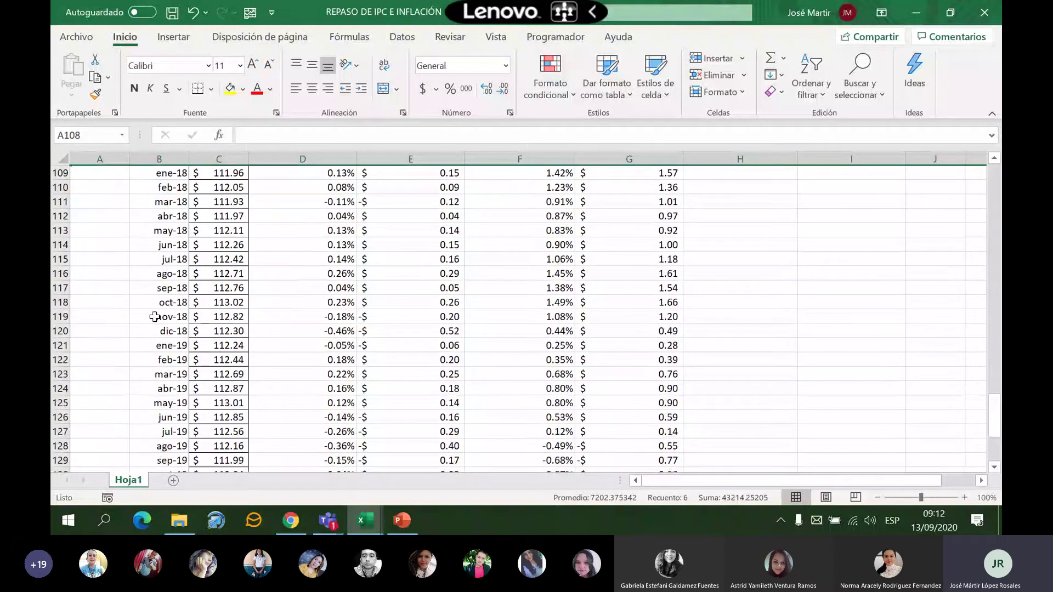
pyautogui.click(61, 331)
pyautogui.click(230, 89)
# Highlight the dic-19 row, row 132, and the final ago-20 row, row 140, with the yellow fill
pyautogui.scroll(-1, 344, 253)
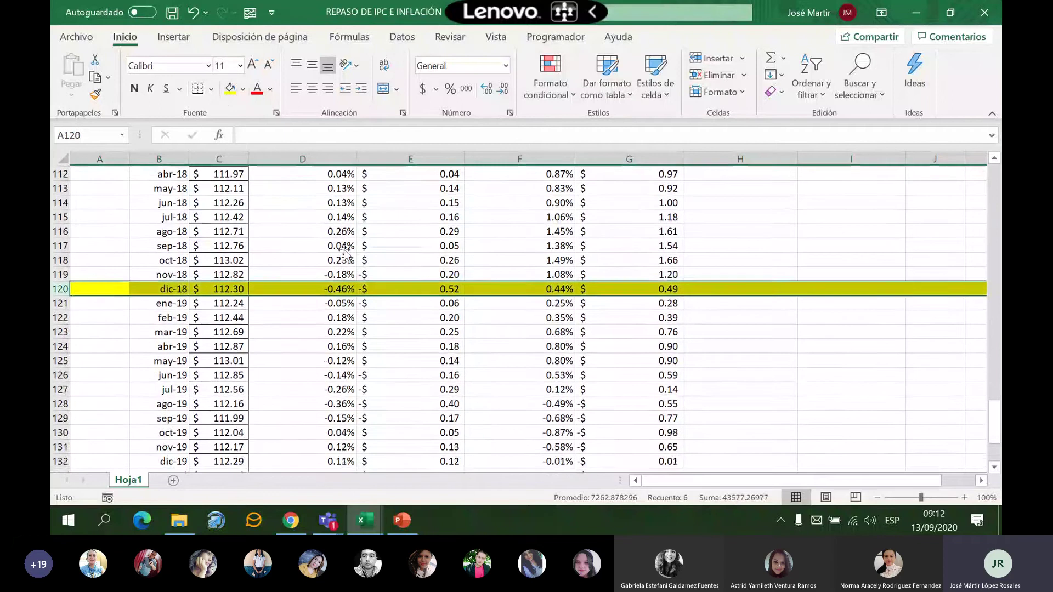
pyautogui.scroll(-1, 344, 253)
pyautogui.scroll(-2, 347, 255)
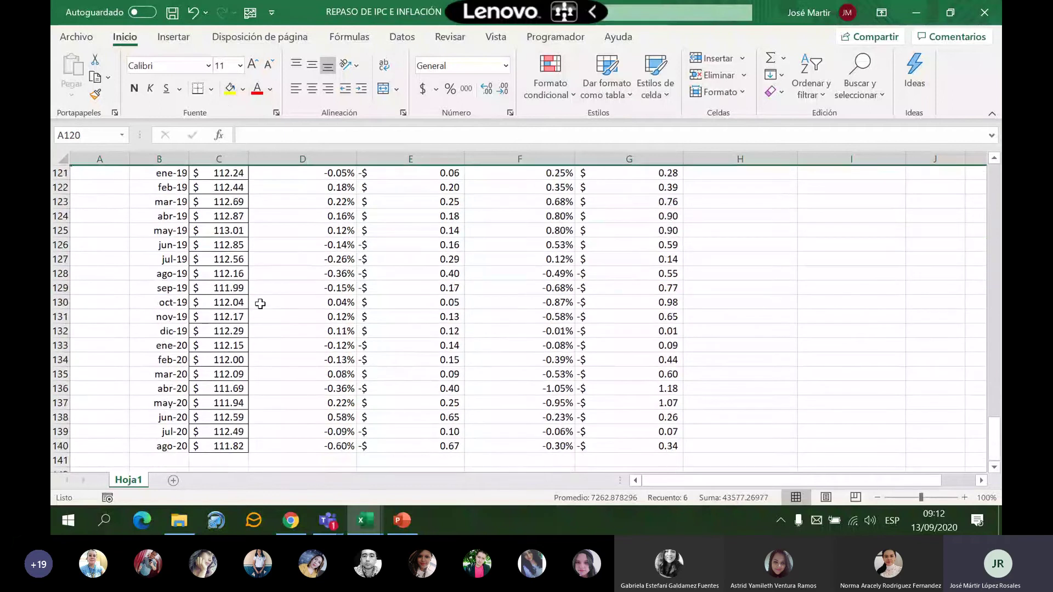
pyautogui.click(181, 321)
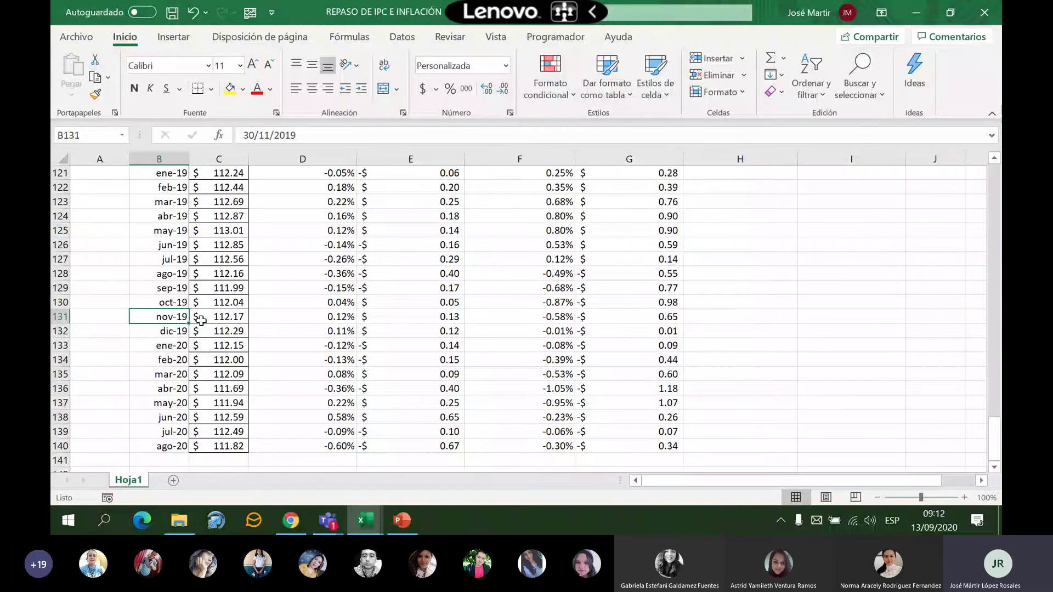
pyautogui.click(60, 446)
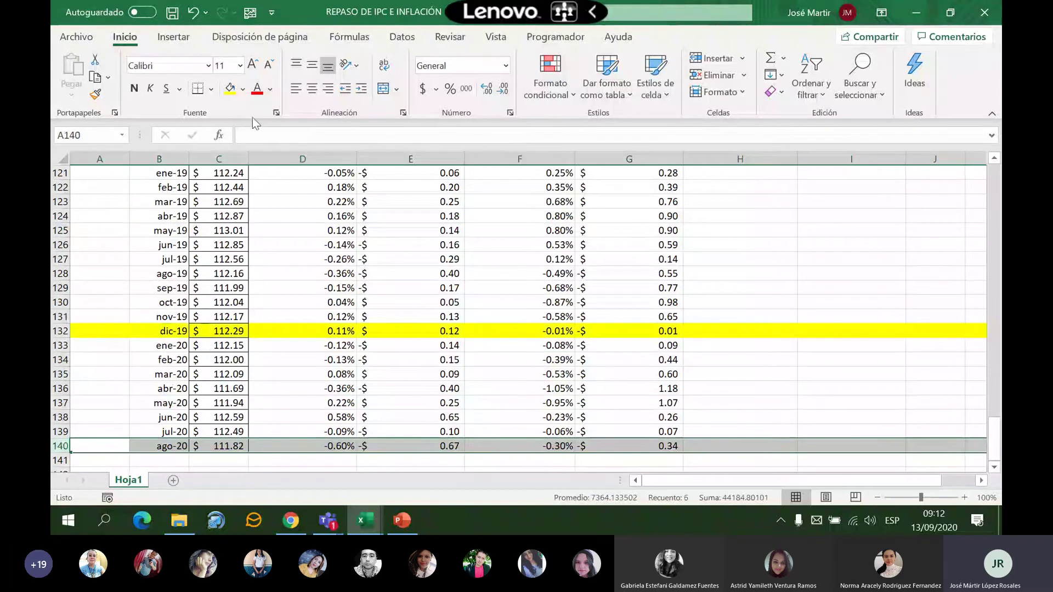
pyautogui.click(230, 88)
# Try to total the monthly inflation in dollars with +sumar(E9:E12) in H12, the dic-09 cumulative percentage cell
pyautogui.scroll(20, 736, 362)
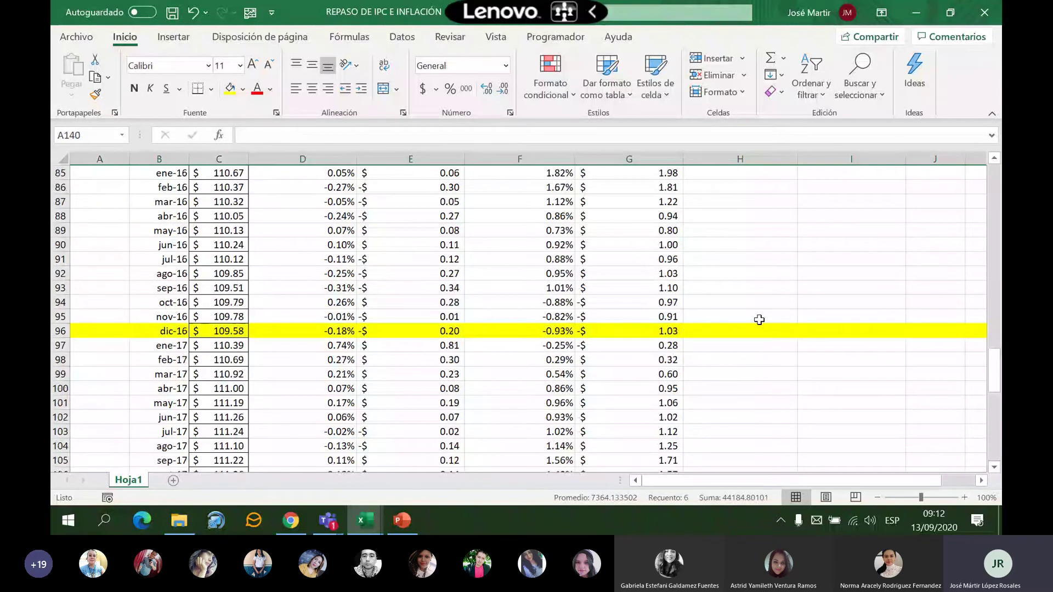
pyautogui.scroll(7, 757, 315)
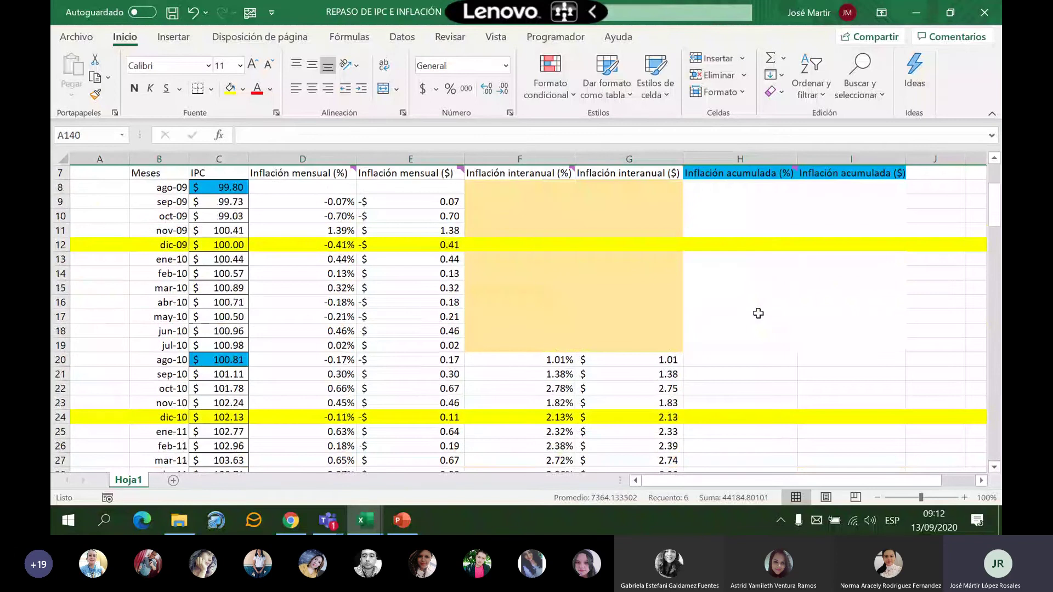
pyautogui.scroll(2, 752, 311)
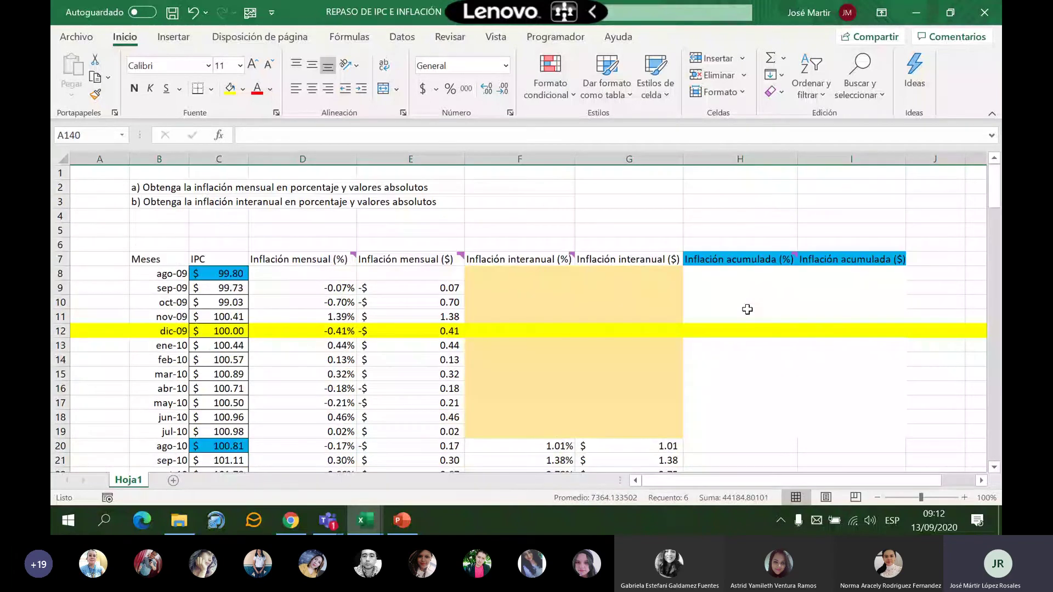
pyautogui.scroll(-1, 747, 310)
pyautogui.click(726, 287)
pyautogui.write('+')
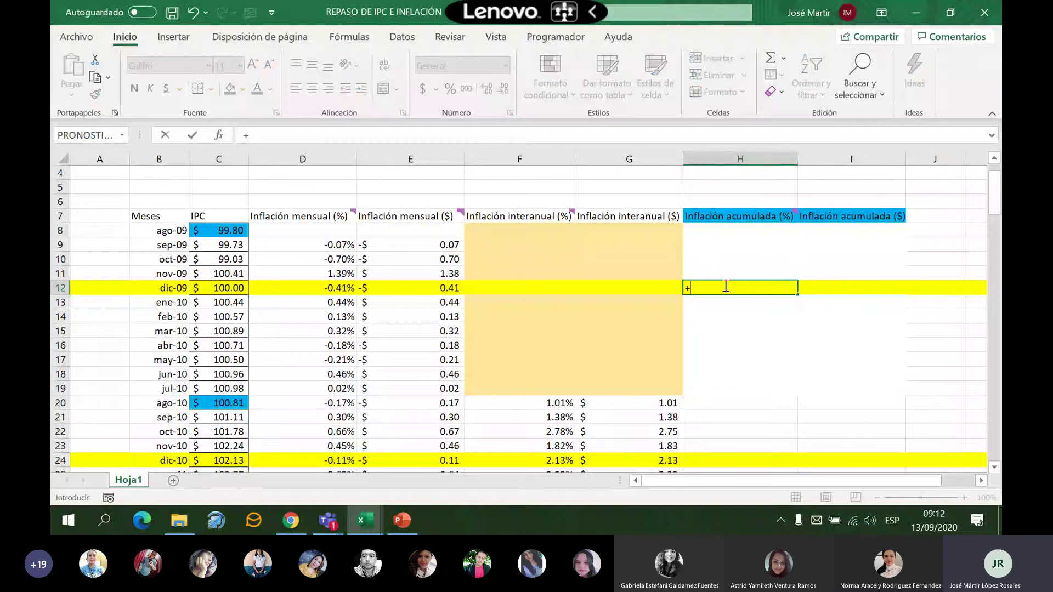
pyautogui.write('sumar(')
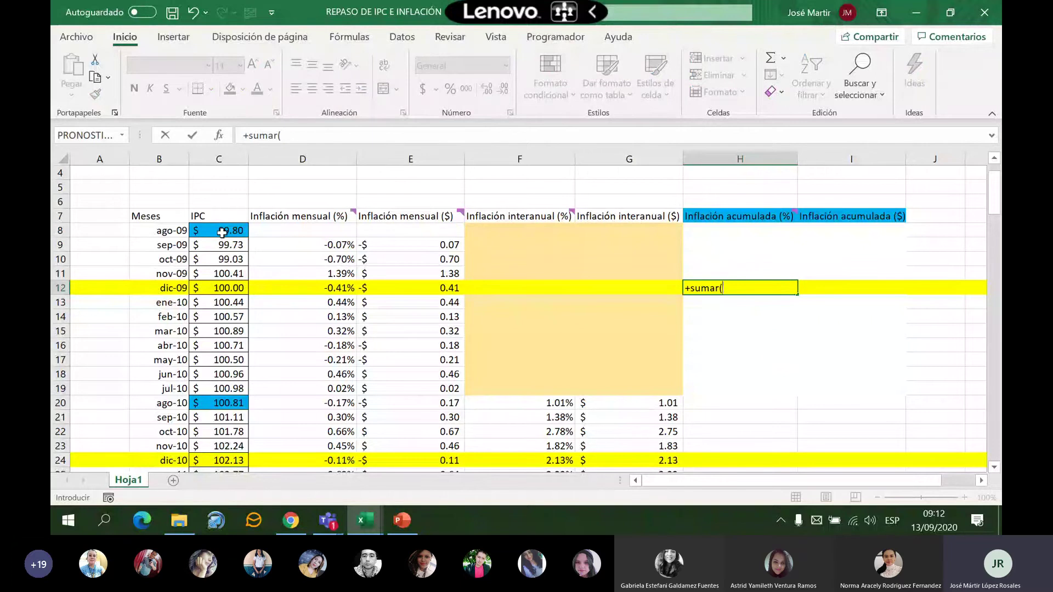
pyautogui.moveTo(222, 233); pyautogui.dragTo(234, 289)
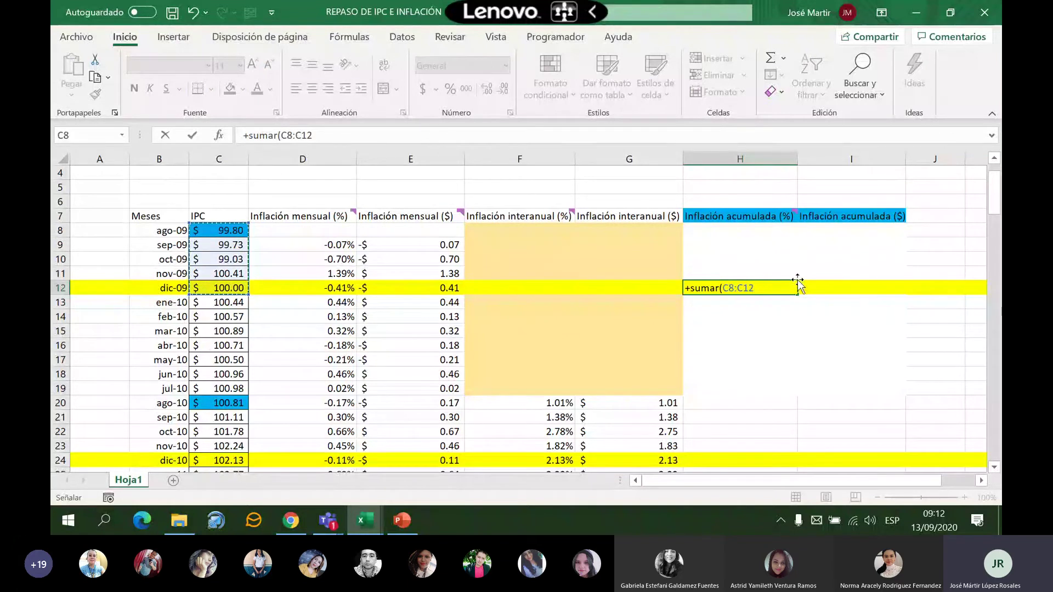
pyautogui.press('BackSpace')
pyautogui.press('BackSpace')
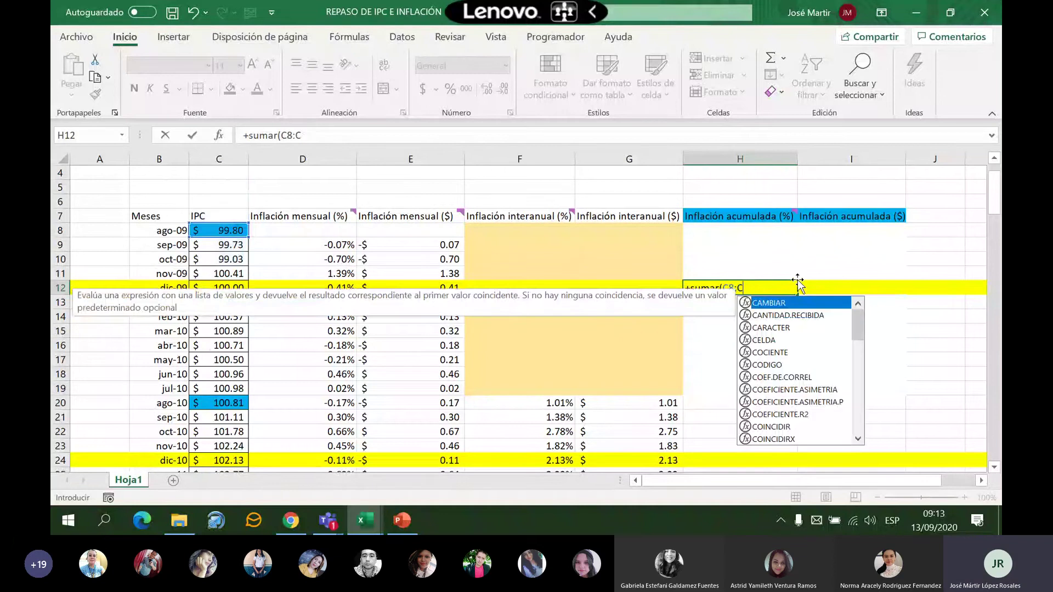
pyautogui.press('BackSpace')
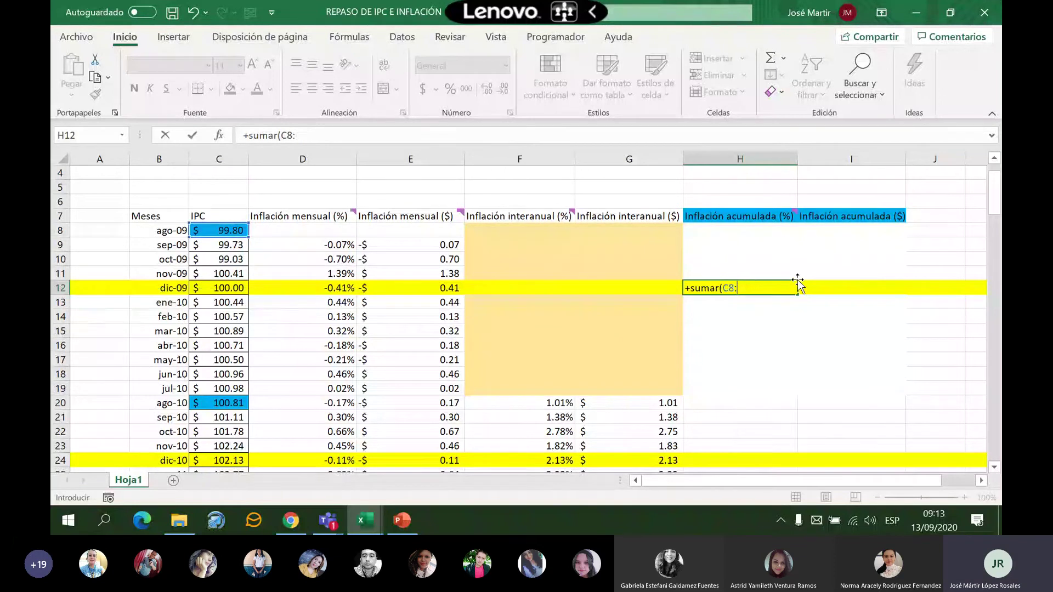
pyautogui.press('BackSpace')
pyautogui.press('BackSpace')
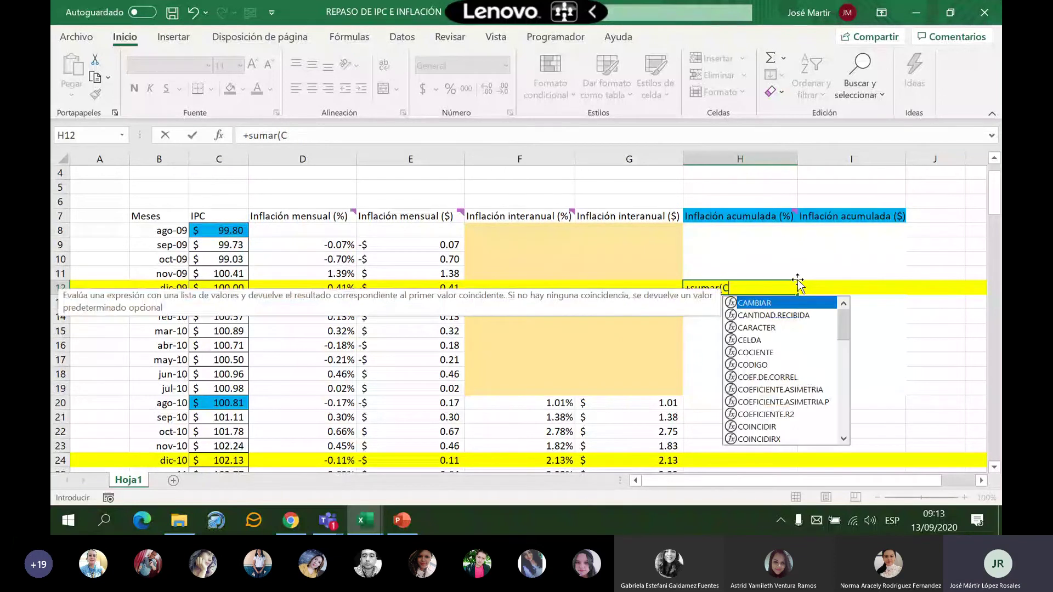
pyautogui.press('BackSpace')
pyautogui.click(417, 245)
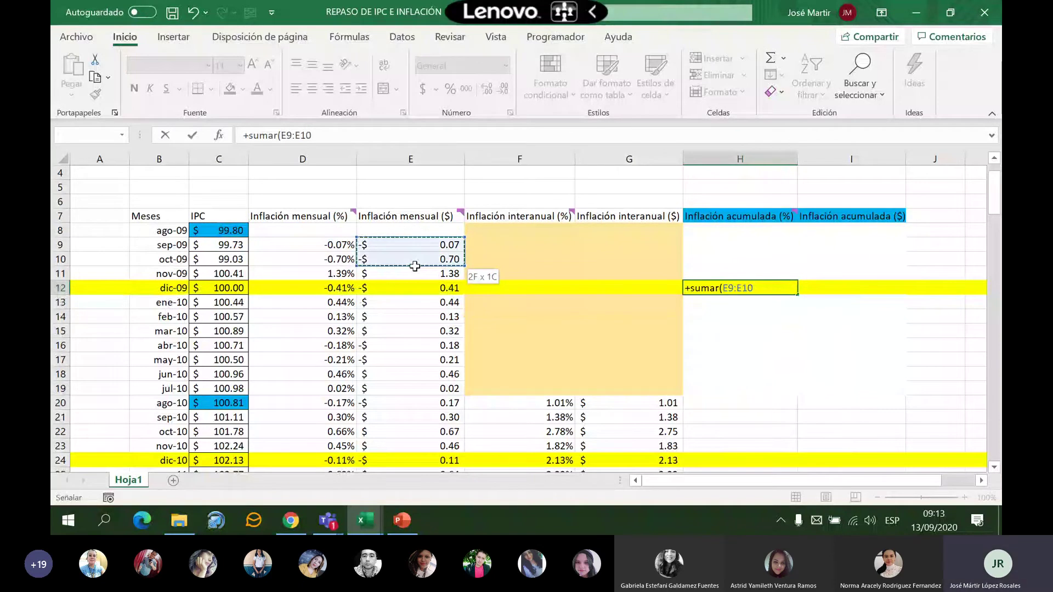
pyautogui.moveTo(415, 266); pyautogui.dragTo(415, 288)
pyautogui.write(')')
pyautogui.hotkey('ctrl', 'Return')
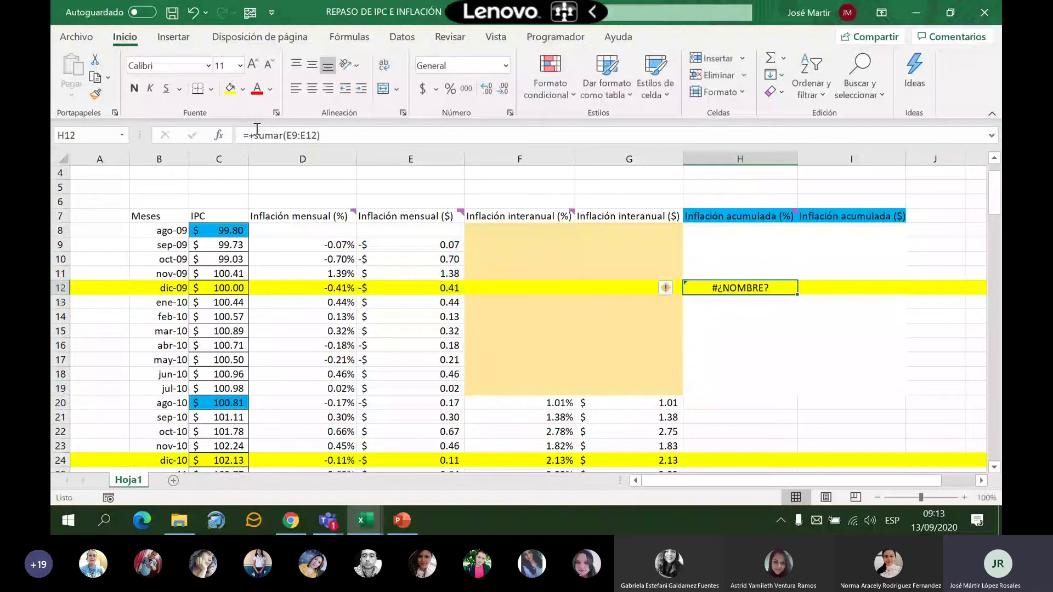
# Enter the formula +suma(E9:E12) in H12 for the dic-09 cumulative inflation
pyautogui.write('+')
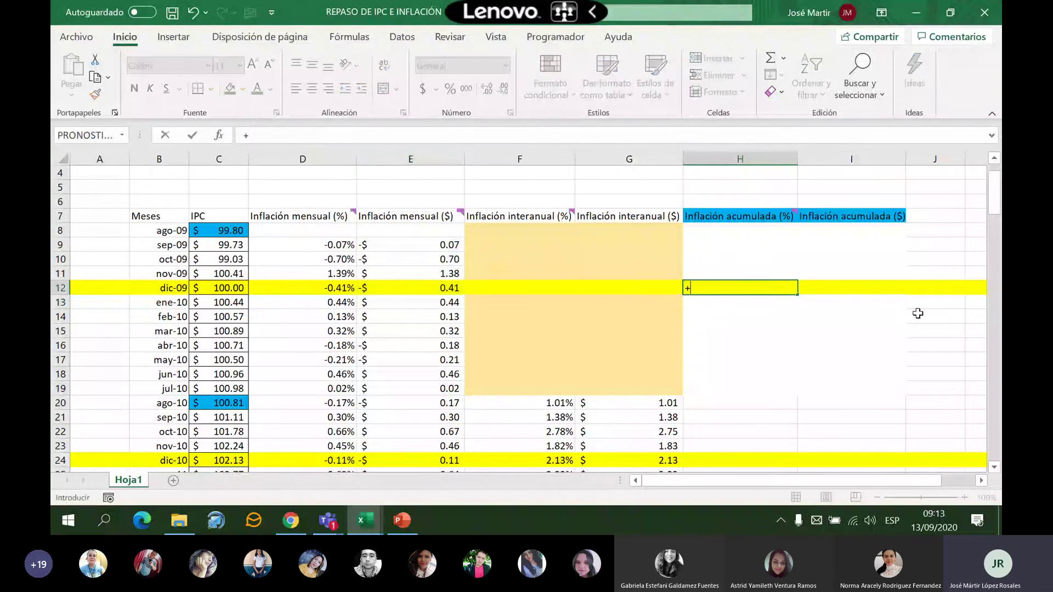
pyautogui.write('suma(')
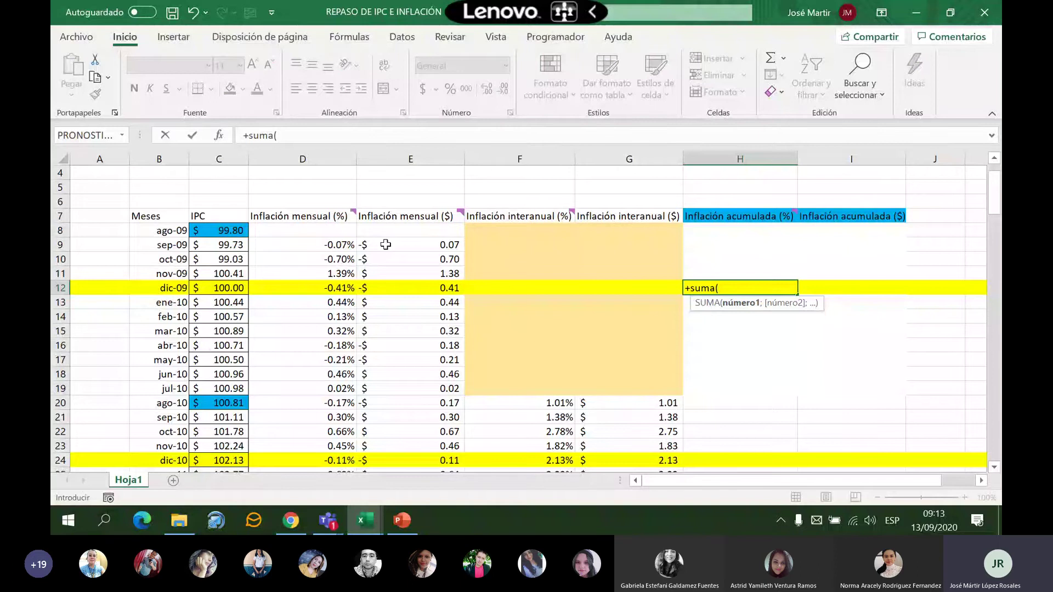
pyautogui.moveTo(386, 245); pyautogui.dragTo(417, 288)
pyautogui.press('Return')
pyautogui.click(817, 331)
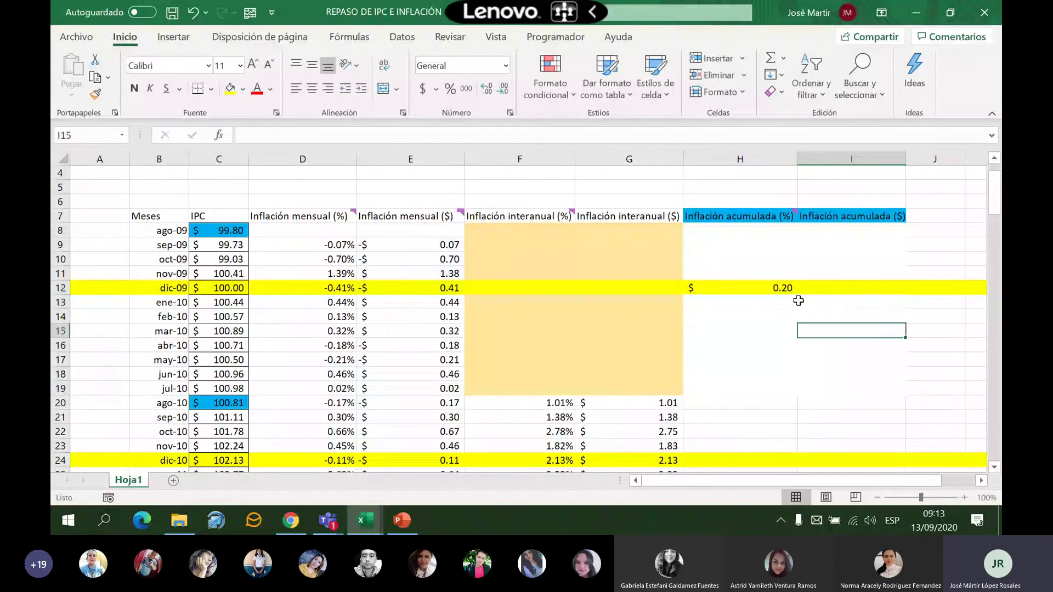
pyautogui.click(790, 290)
pyautogui.scroll(-1, 787, 295)
pyautogui.click(835, 247)
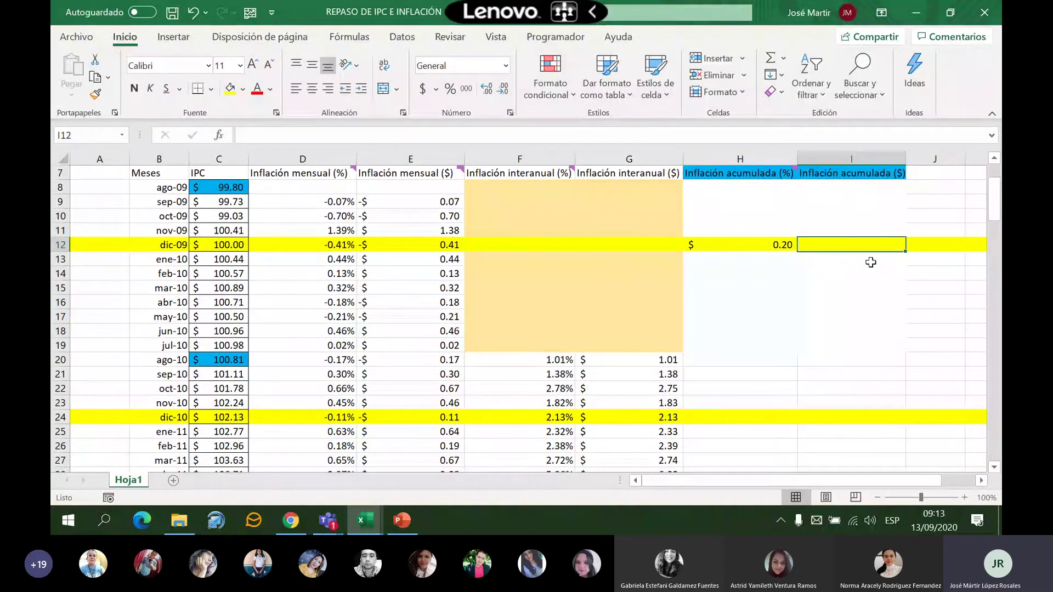
pyautogui.scroll(1, 871, 262)
# Change the range summed in H12 to the monthly percentage inflation cells D9:D12
pyautogui.doubleClick(739, 288)
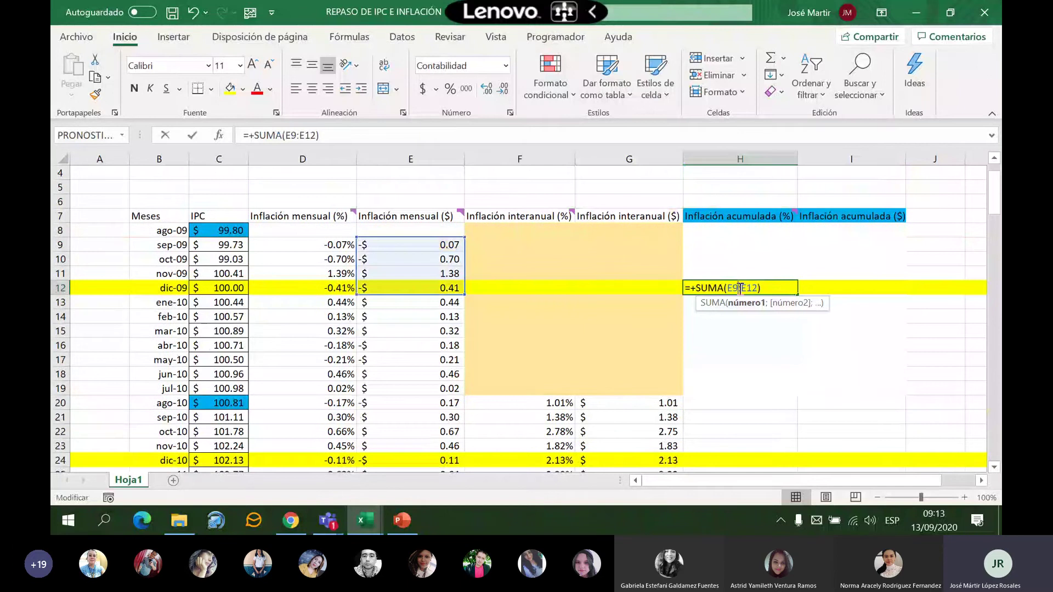
pyautogui.moveTo(336, 287); pyautogui.dragTo(335, 244)
pyautogui.click(837, 283)
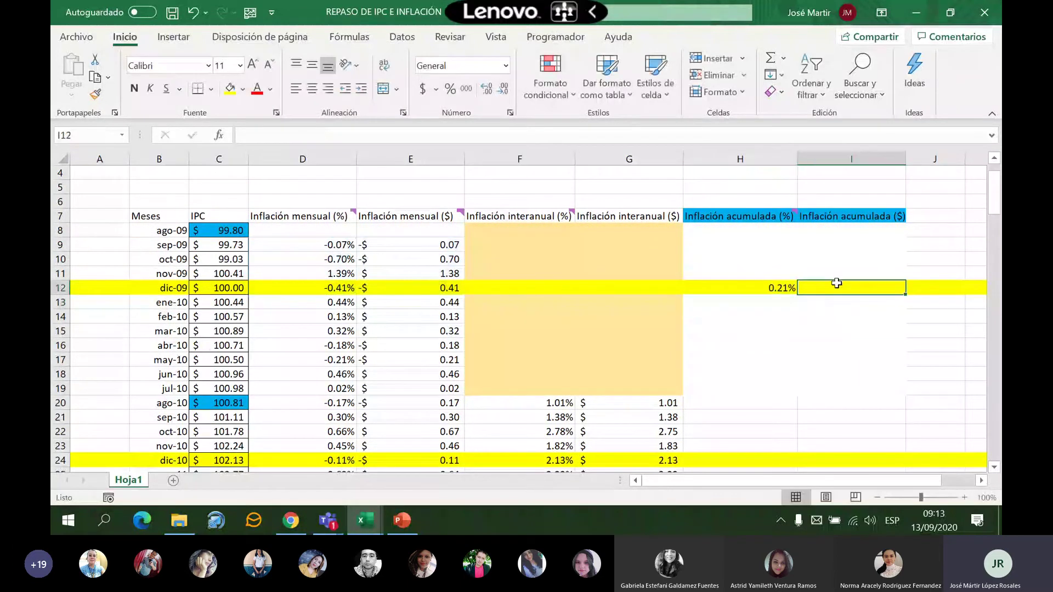
# Copy the dic-09 cumulative formula from H12 into I12 so it sums the monthly dollar inflation in E9:E12
pyautogui.press('Left')
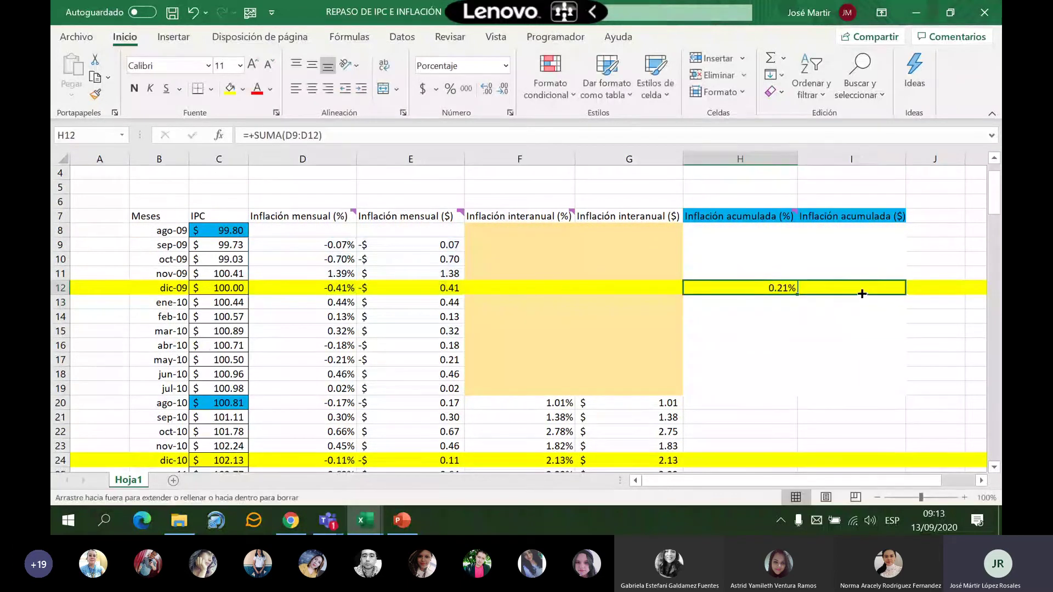
pyautogui.hotkey('shift', 'Right')
pyautogui.hotkey('ctrl', 'd')
pyautogui.doubleClick(883, 287)
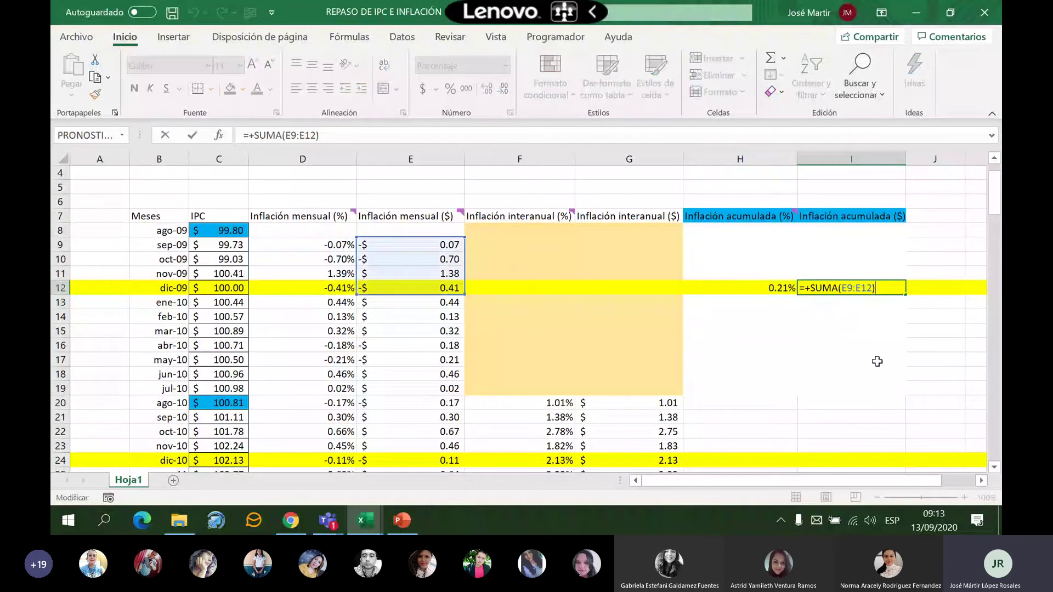
pyautogui.hotkey('ctrl', 'Return')
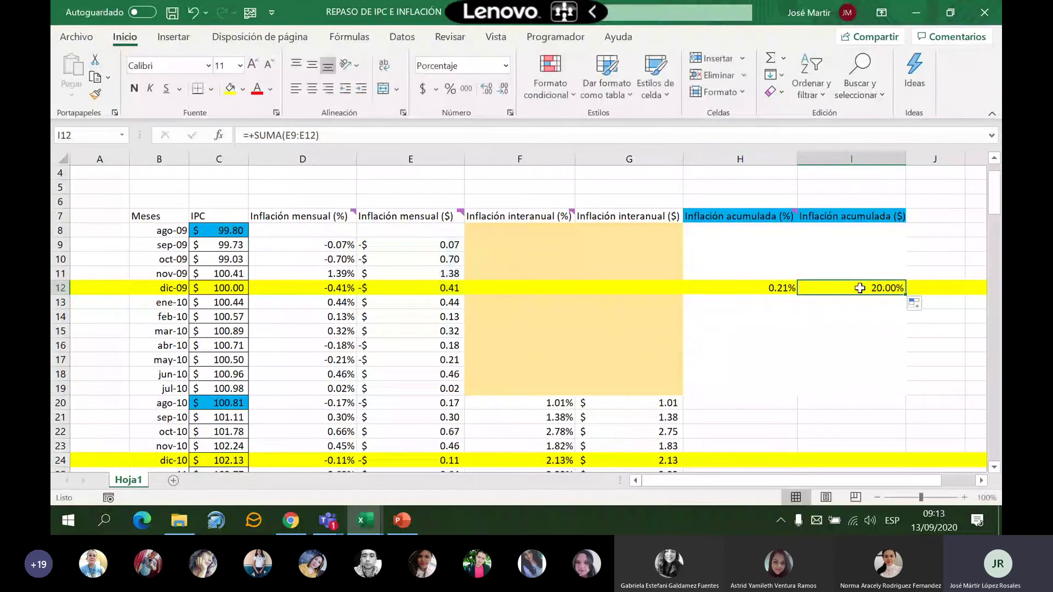
# Format the dic-09 cumulative dollar inflation in I12 as a plain number with three decimals
pyautogui.click(489, 89)
pyautogui.click(488, 90)
pyautogui.click(488, 89)
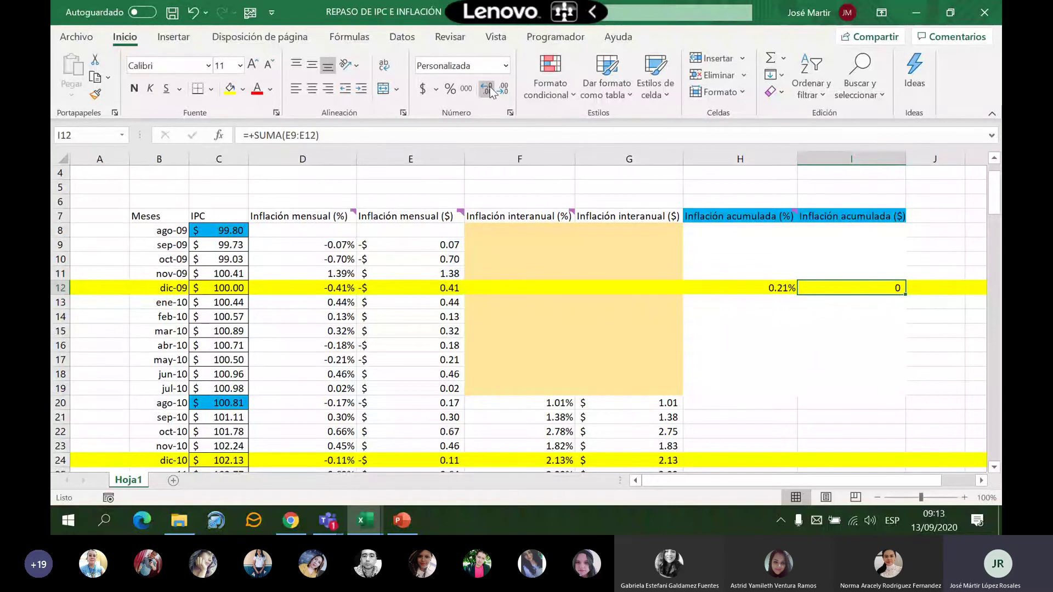
pyautogui.click(488, 89)
pyautogui.click(488, 90)
pyautogui.click(488, 90)
pyautogui.click(859, 331)
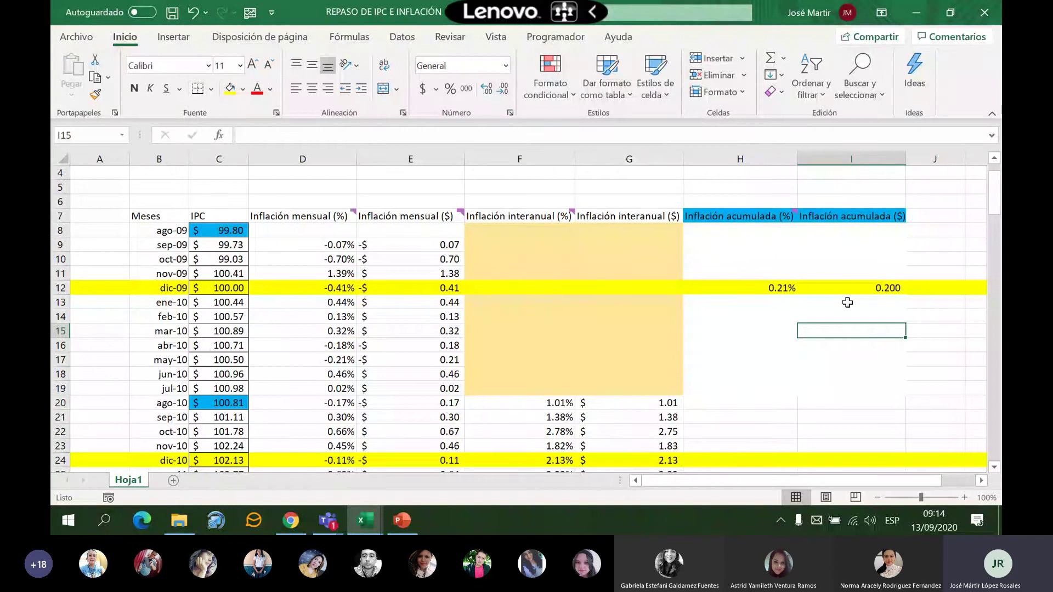
# Enter the formula +suma(D13:D24) in H24 for the dic-10 cumulative percentage inflation
pyautogui.scroll(-1, 847, 302)
pyautogui.click(795, 418)
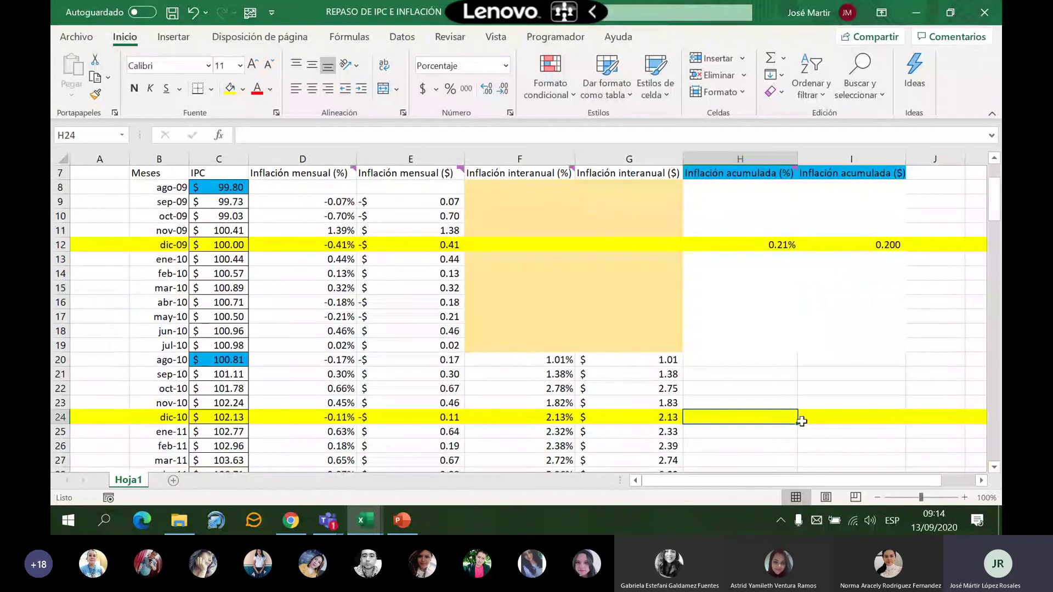
pyautogui.write('+suma')
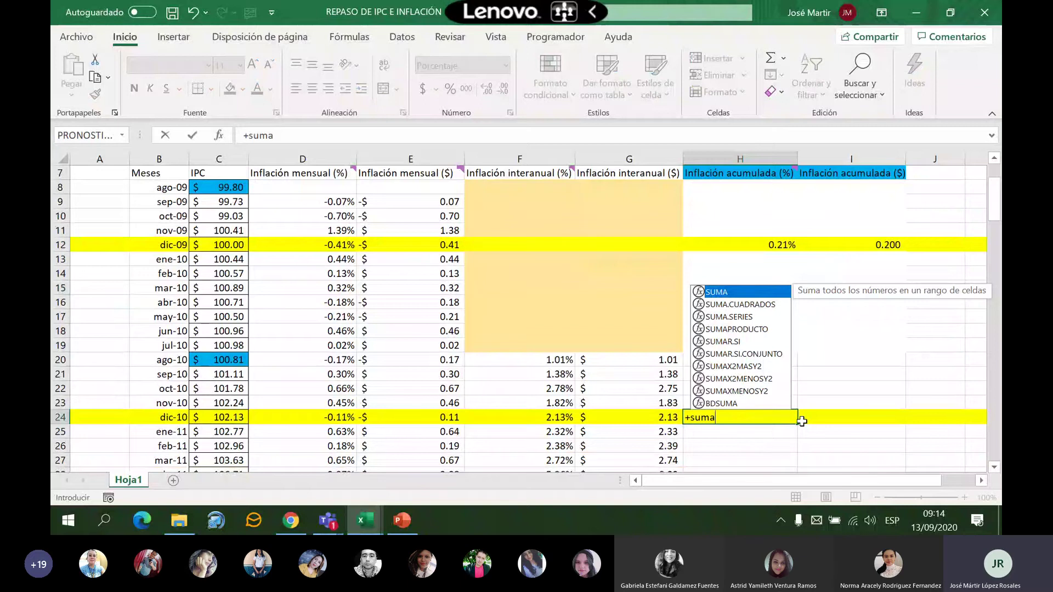
pyautogui.write('r')
pyautogui.press('BackSpace')
pyautogui.write('(')
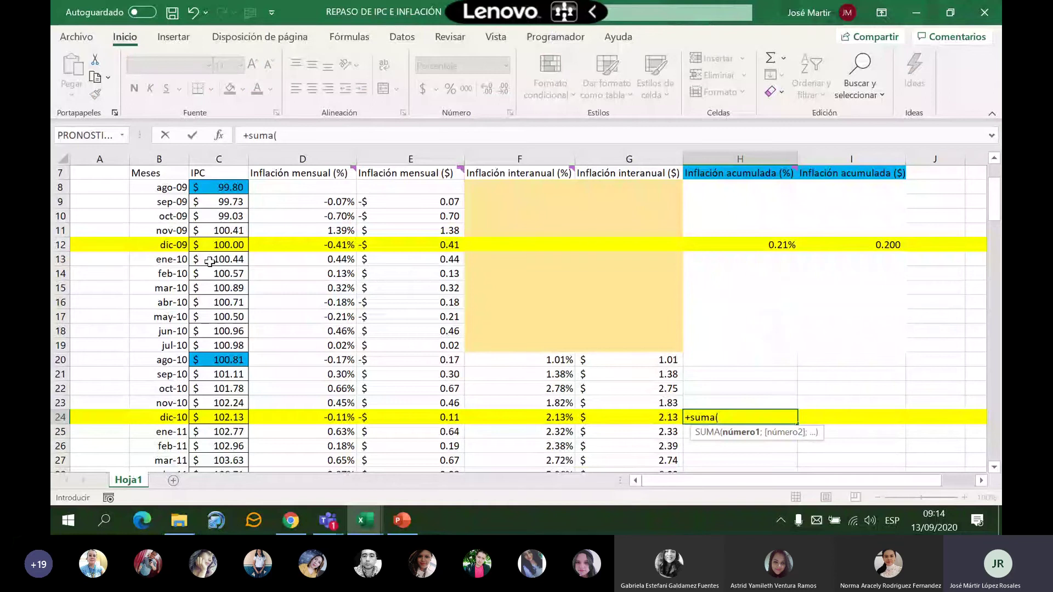
pyautogui.moveTo(301, 260); pyautogui.dragTo(311, 403)
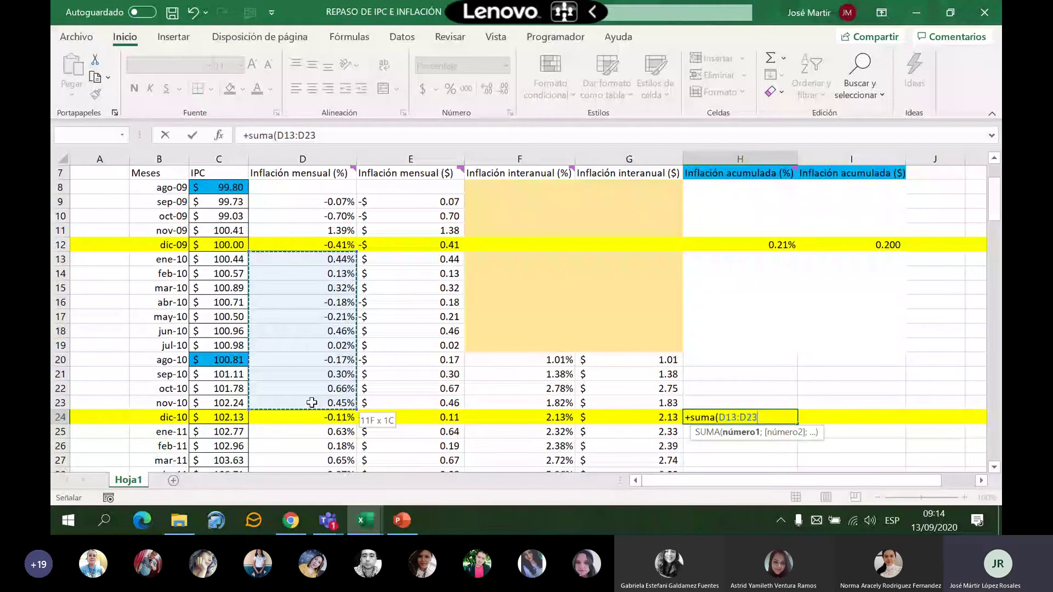
pyautogui.write(')')
pyautogui.press('Return')
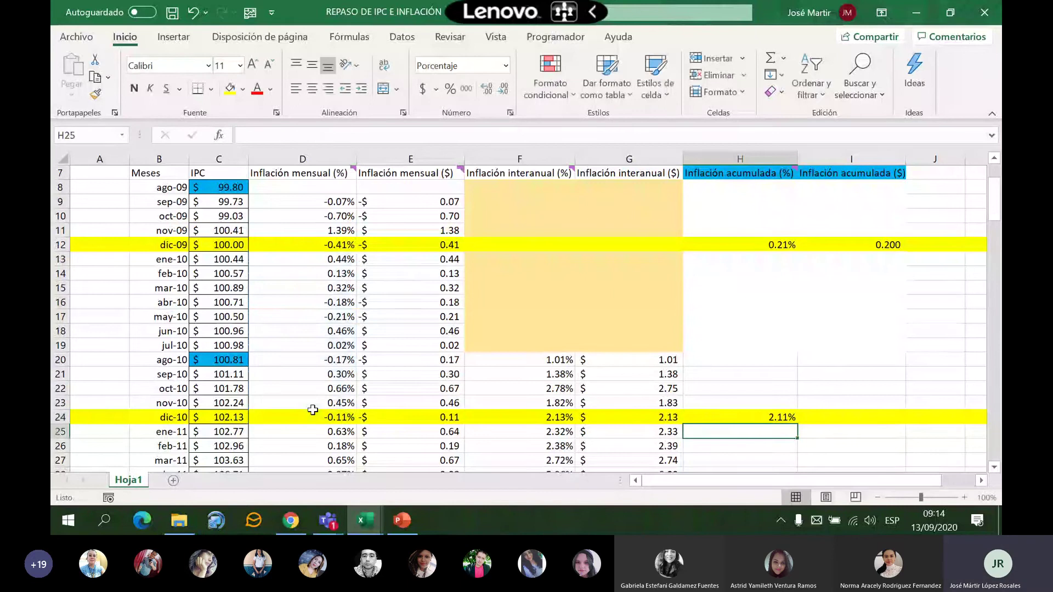
# Fill the H24 sum across to I24 so it totals E13:E24, formatted as a plain number with one decimal
pyautogui.click(864, 418)
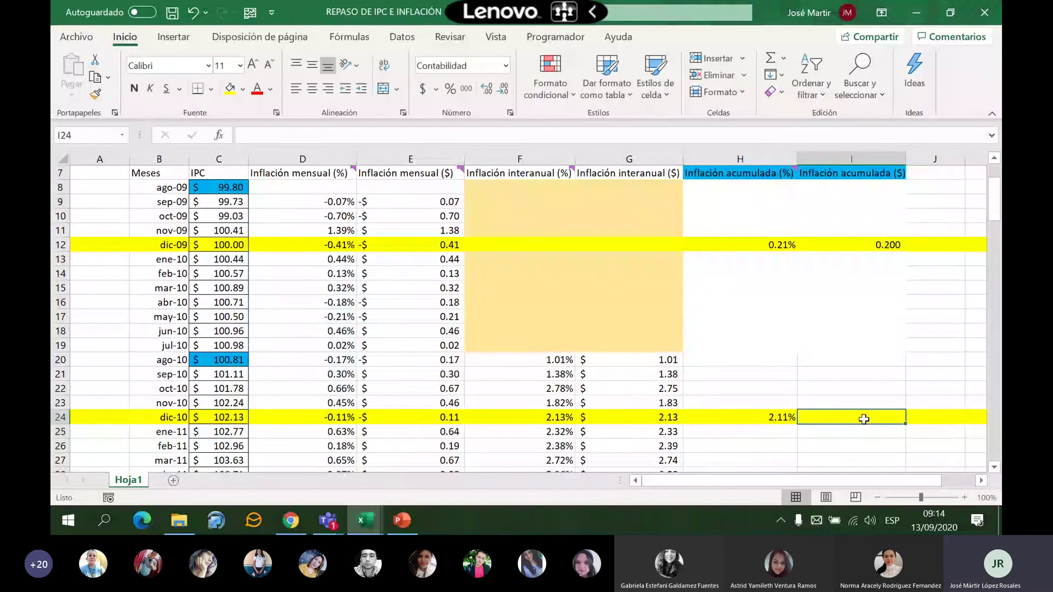
pyautogui.click(768, 417)
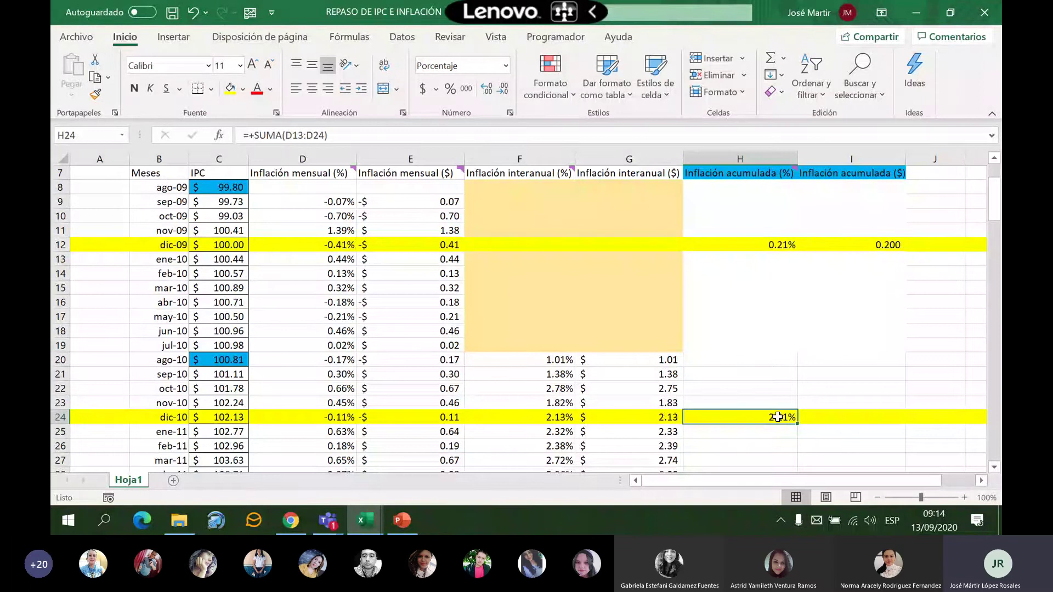
pyautogui.moveTo(777, 416); pyautogui.dragTo(863, 421)
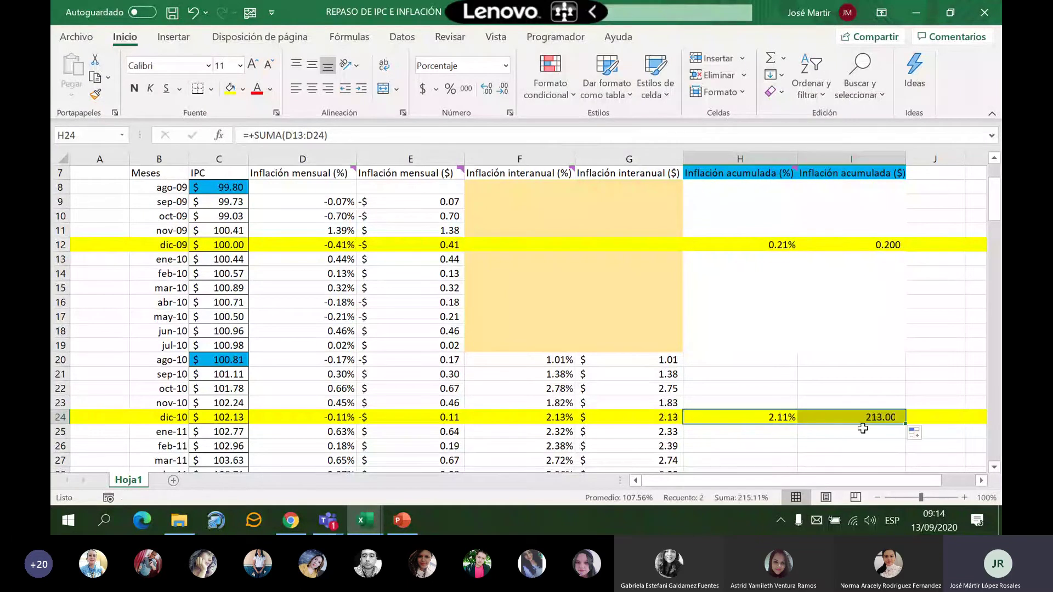
pyautogui.doubleClick(862, 419)
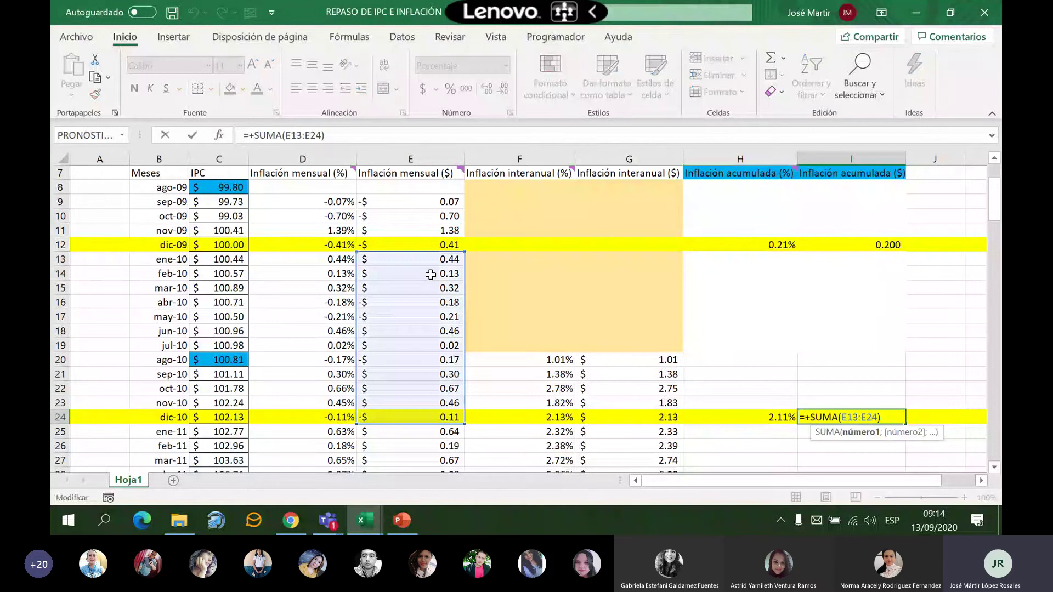
pyautogui.press('Return')
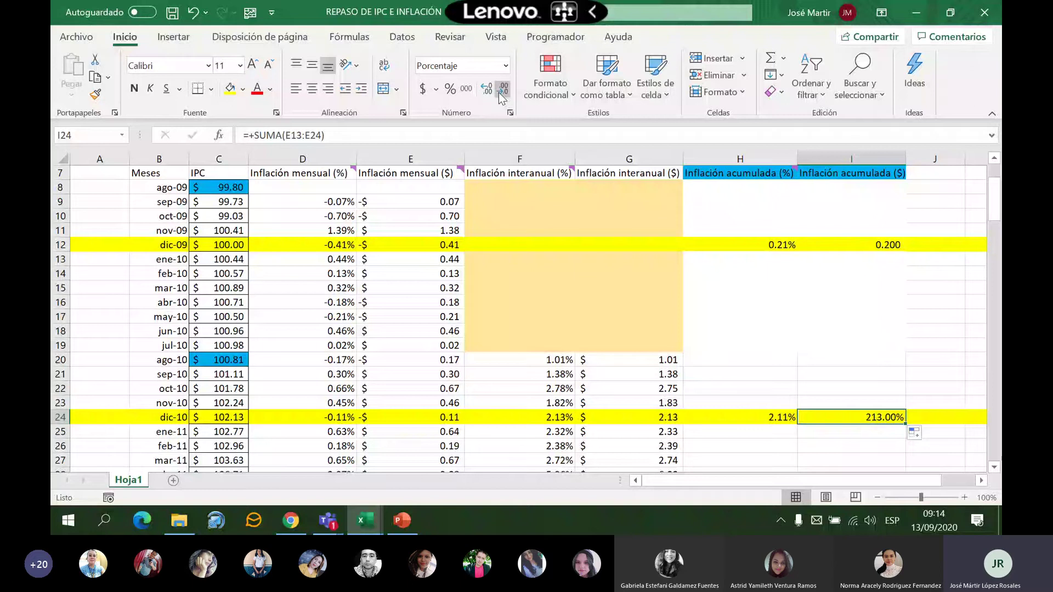
pyautogui.click(498, 92)
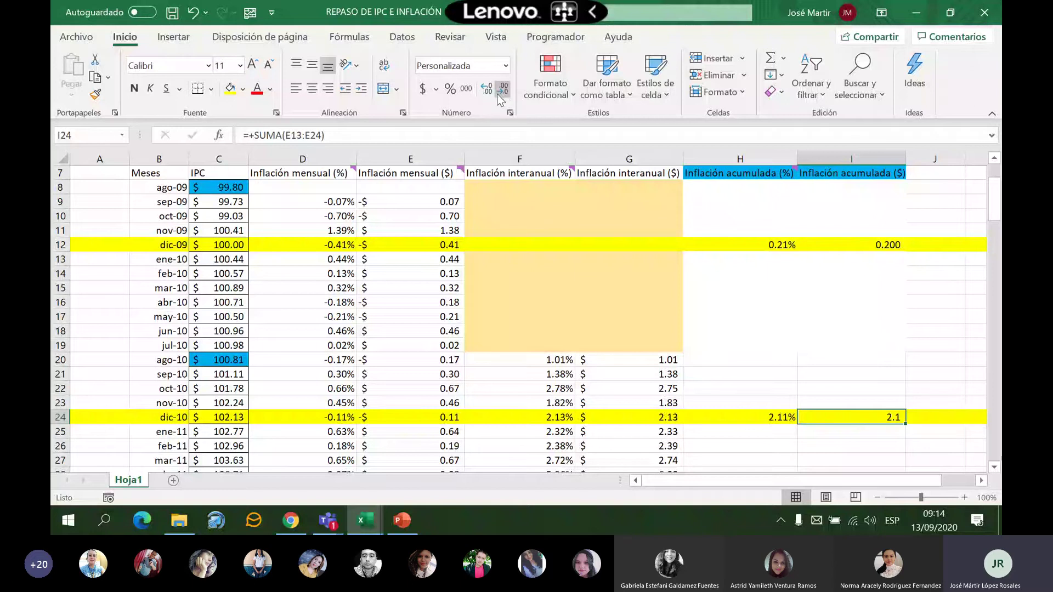
# Reduce the dic-10 cumulative percentage in H24 to one decimal and review the range D13:D24 that it sums
pyautogui.doubleClick(775, 418)
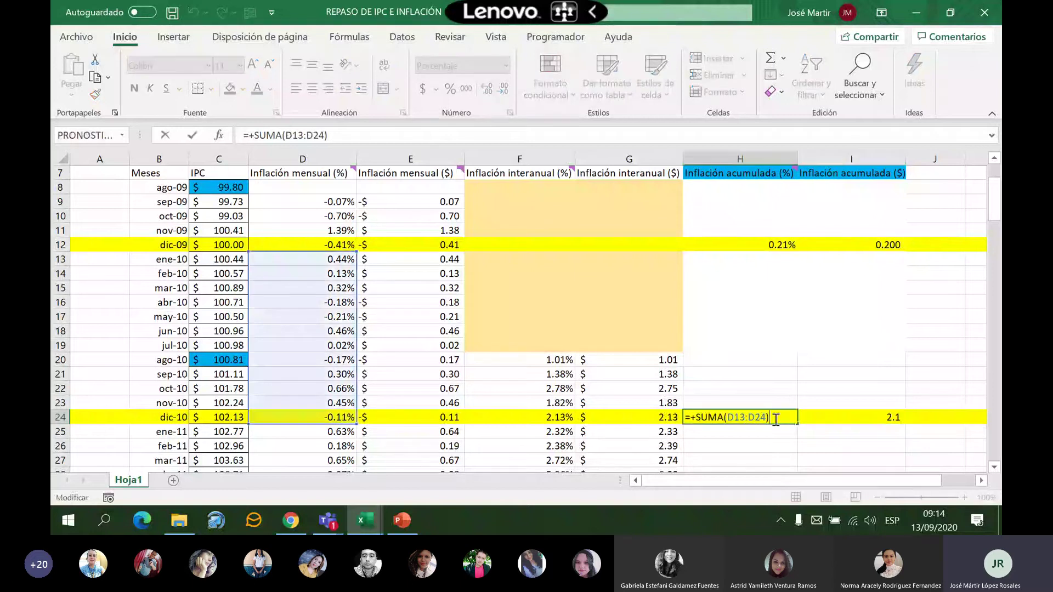
pyautogui.press('Escape')
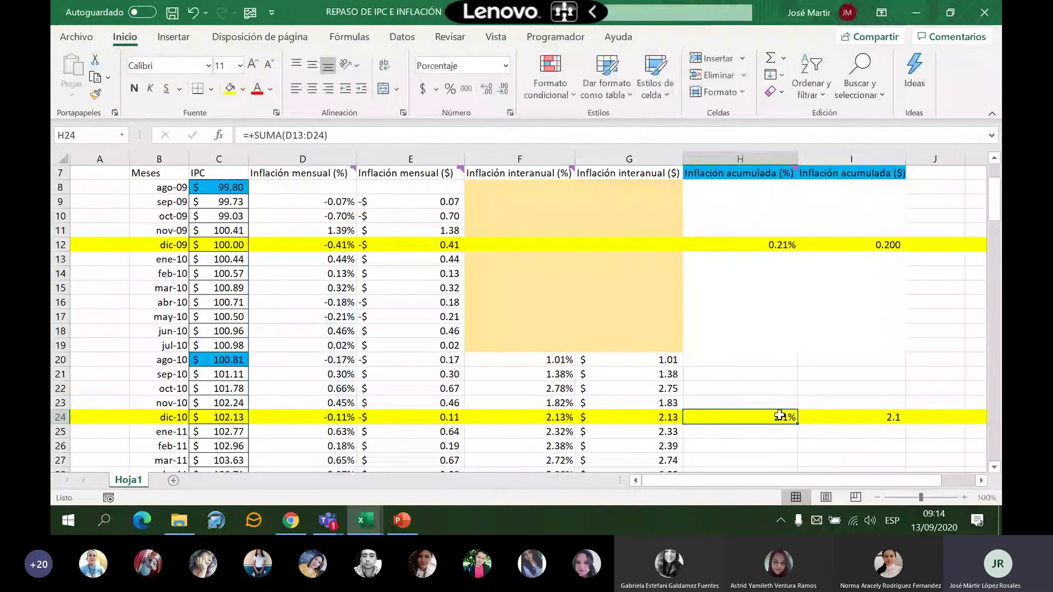
pyautogui.doubleClick(780, 415)
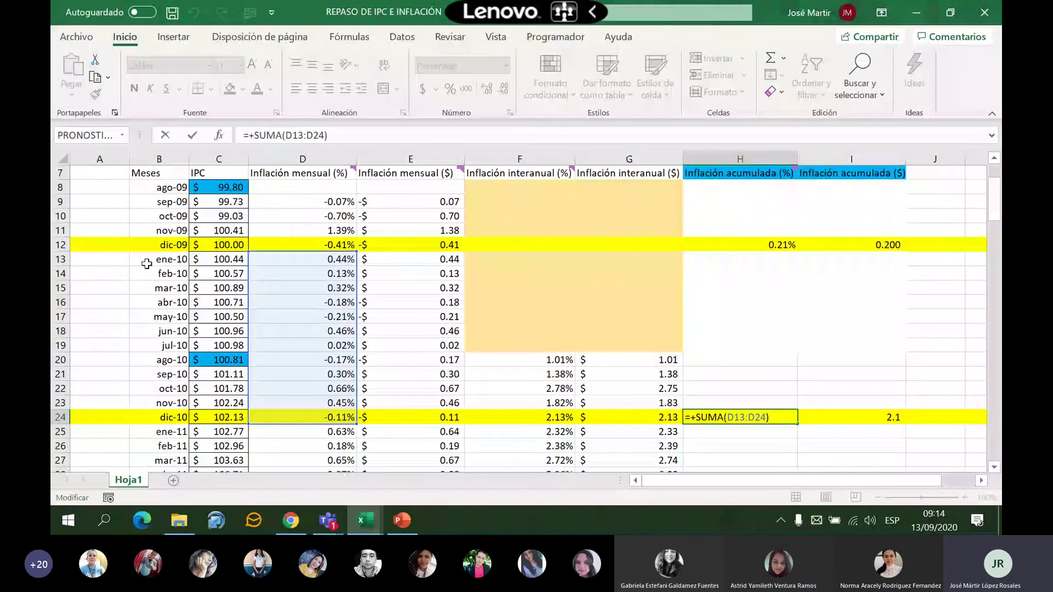
pyautogui.click(171, 420)
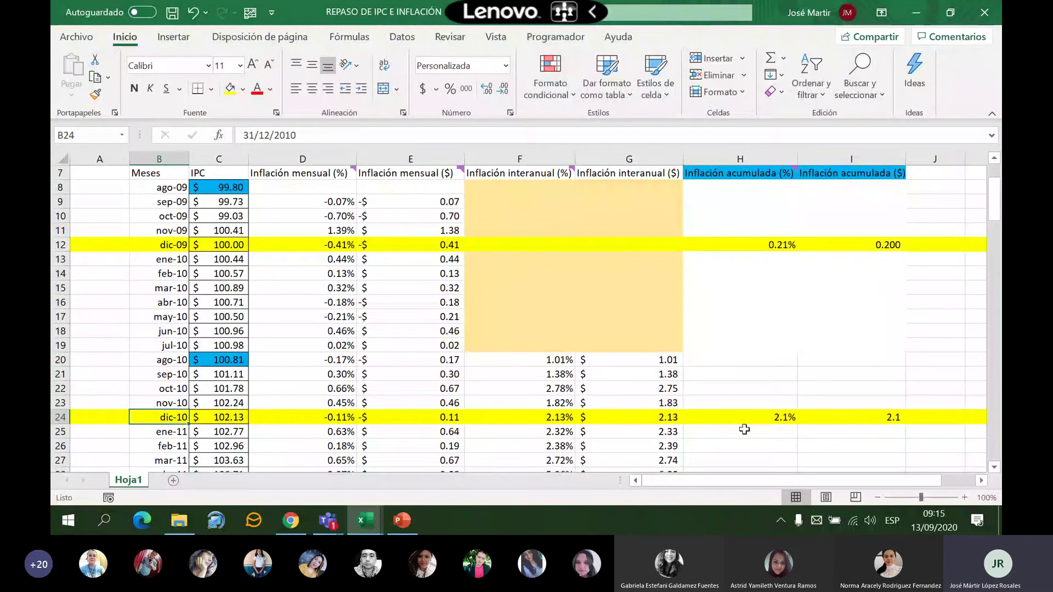
pyautogui.click(772, 418)
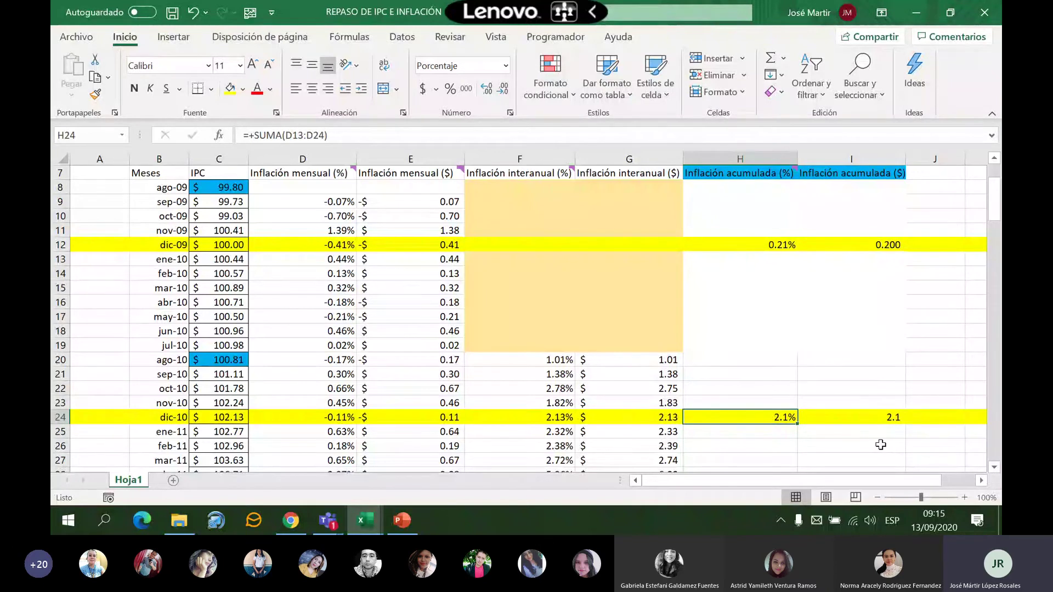
# Examine the positive and negative monthly inflation percentages of 2010 in column D that feed the dic-10 cumulative figure
pyautogui.press('Left')
pyautogui.press('Left')
pyautogui.press('Left')
pyautogui.press('Left')
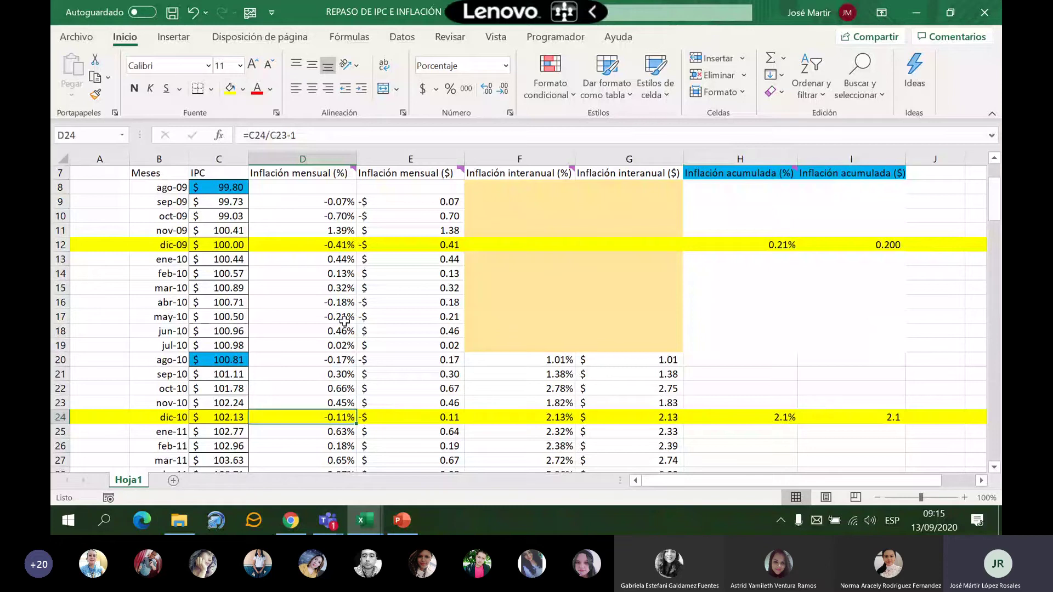
pyautogui.moveTo(329, 303); pyautogui.dragTo(323, 318)
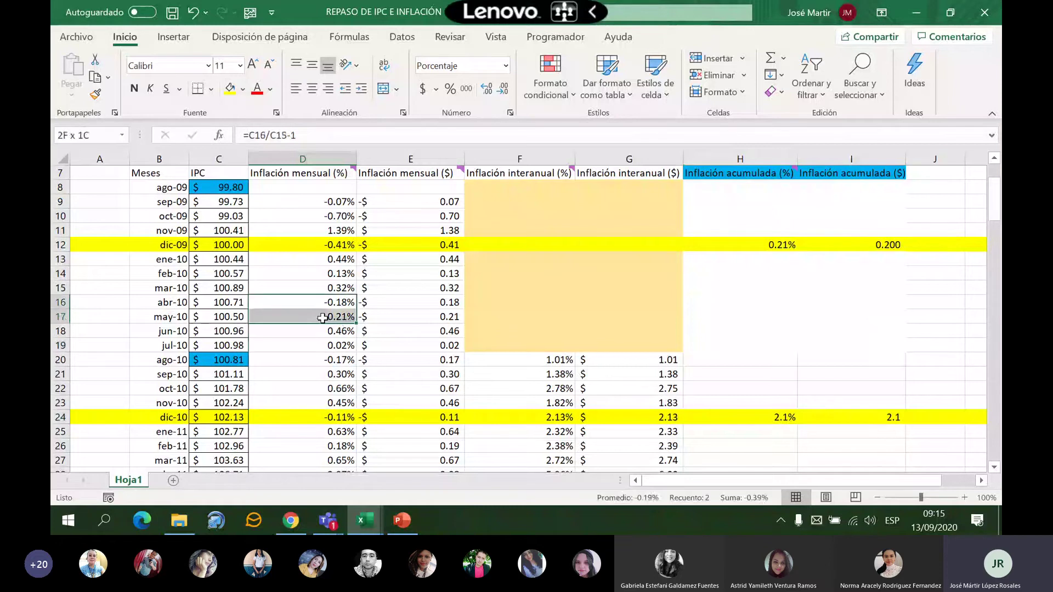
pyautogui.moveTo(323, 318); pyautogui.dragTo(322, 318)
pyautogui.moveTo(329, 359); pyautogui.dragTo(329, 389)
pyautogui.click(329, 331)
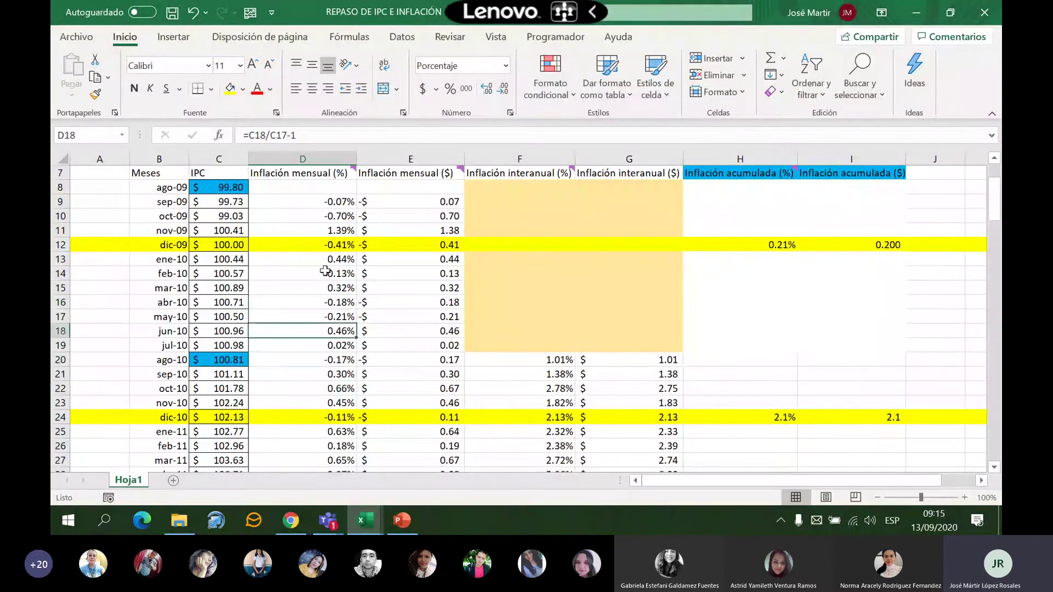
# Apply light blue gradient data bars to the 2010 monthly percentage inflation cells D13:D24
pyautogui.moveTo(325, 259); pyautogui.dragTo(324, 286)
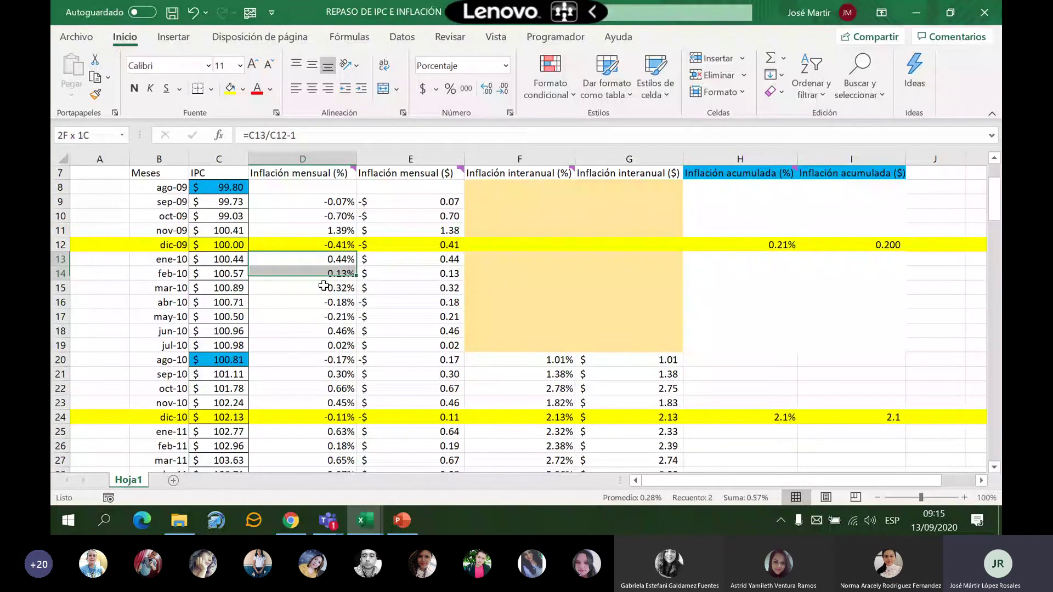
pyautogui.moveTo(324, 286); pyautogui.dragTo(324, 417)
pyautogui.click(572, 96)
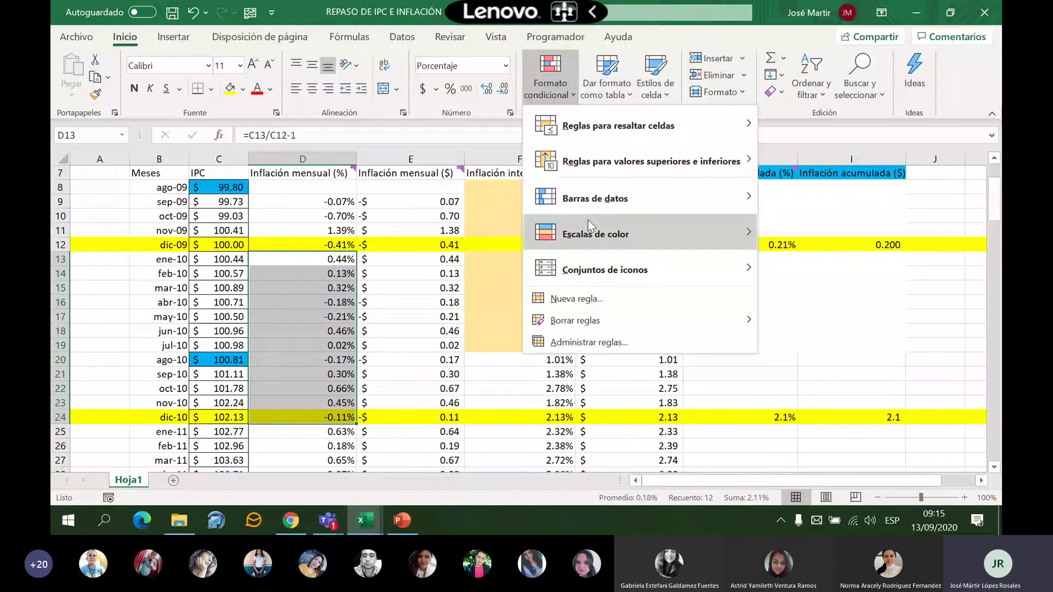
pyautogui.moveTo(713, 198)
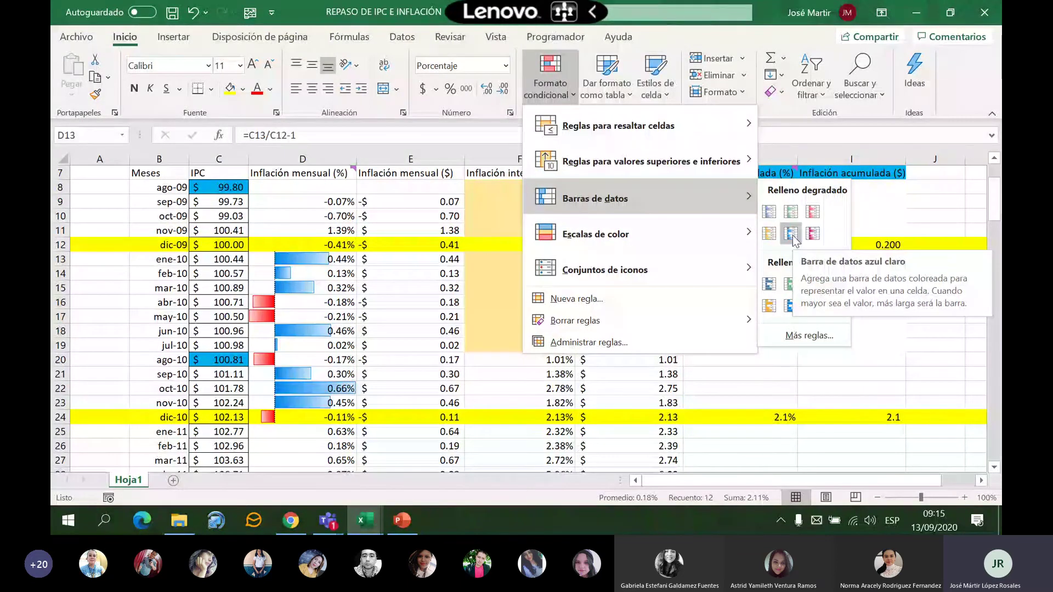
pyautogui.click(793, 237)
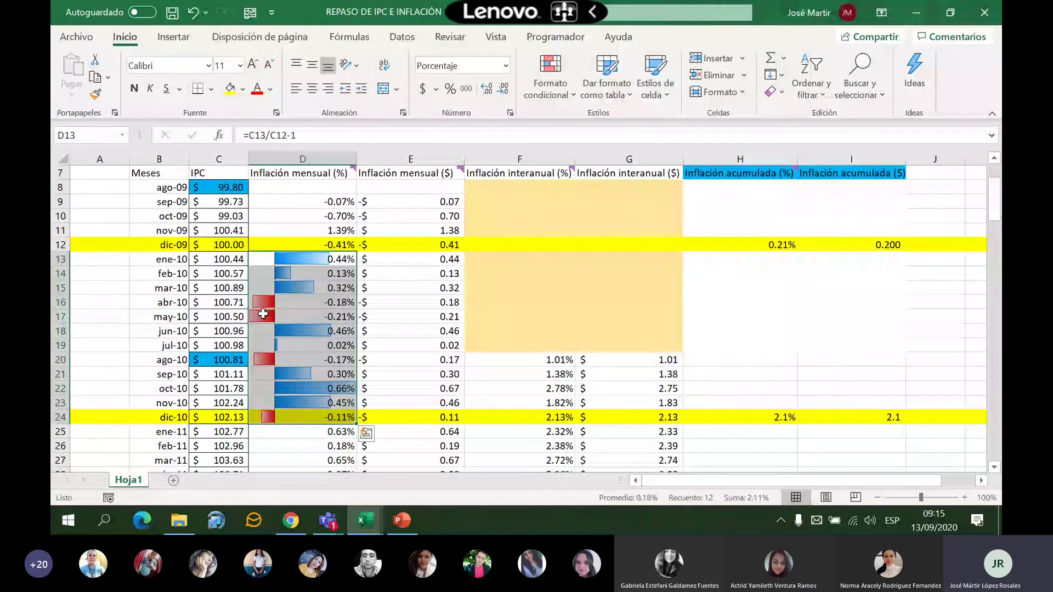
# Review the H24 cumulative percentage formula and the 2010 monthly inflation range D13:D24 that it sums
pyautogui.click(772, 413)
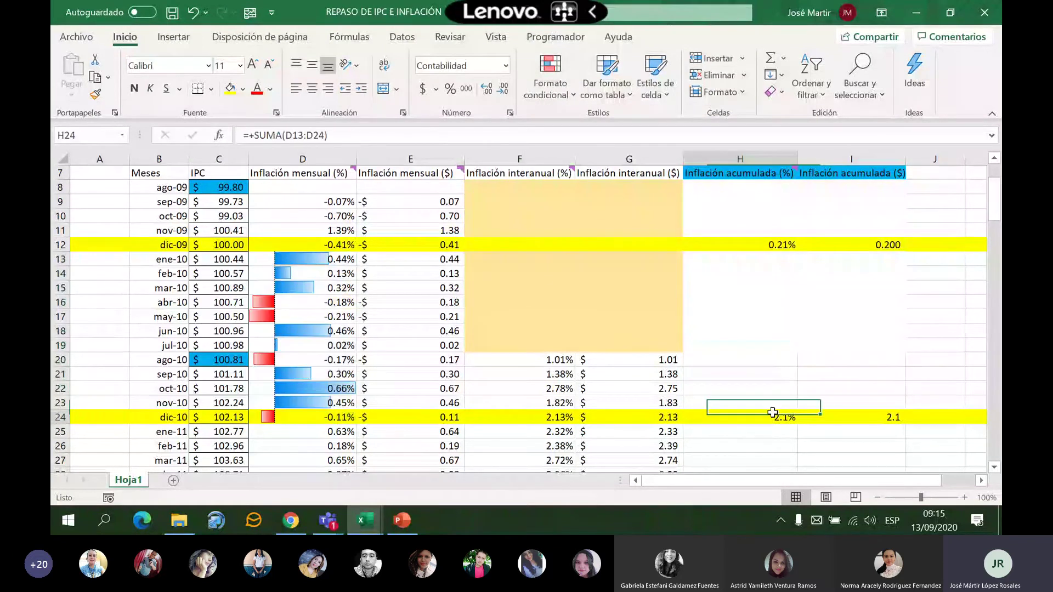
pyautogui.doubleClick(773, 413)
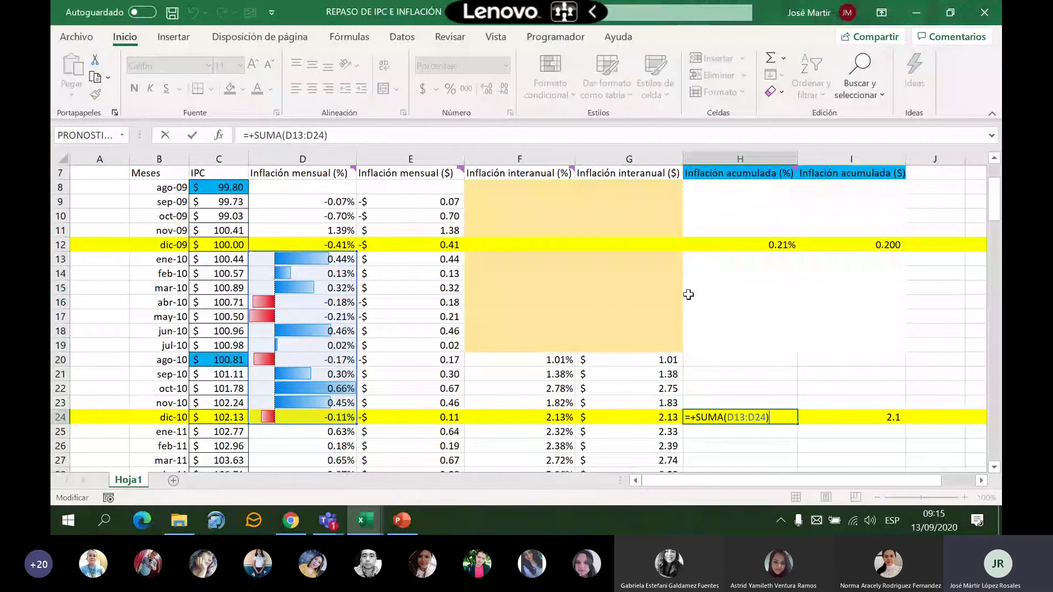
pyautogui.hotkey('ctrl', 'Return')
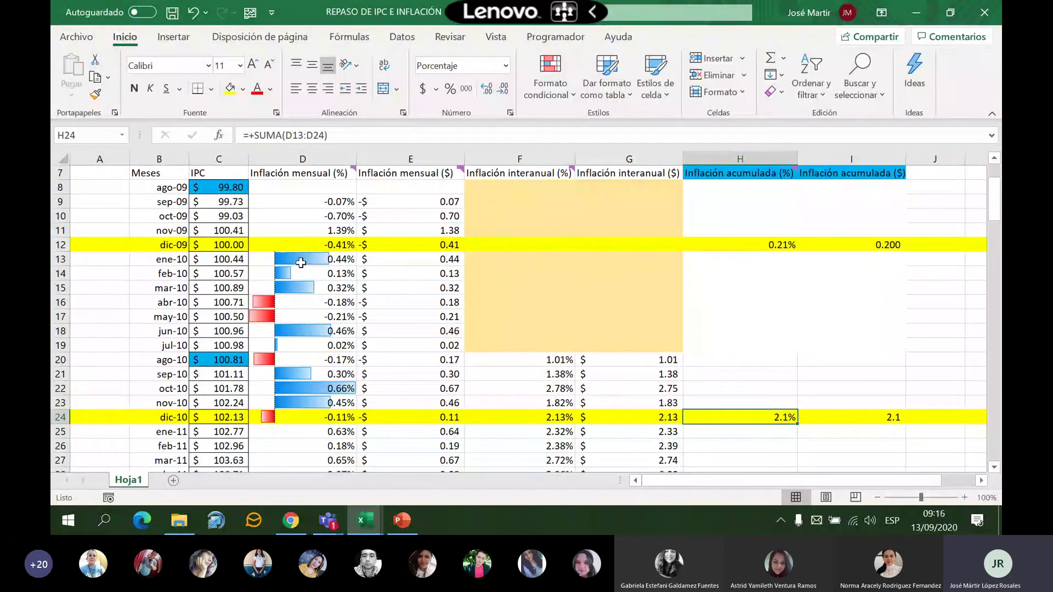
pyautogui.moveTo(301, 263); pyautogui.dragTo(260, 418)
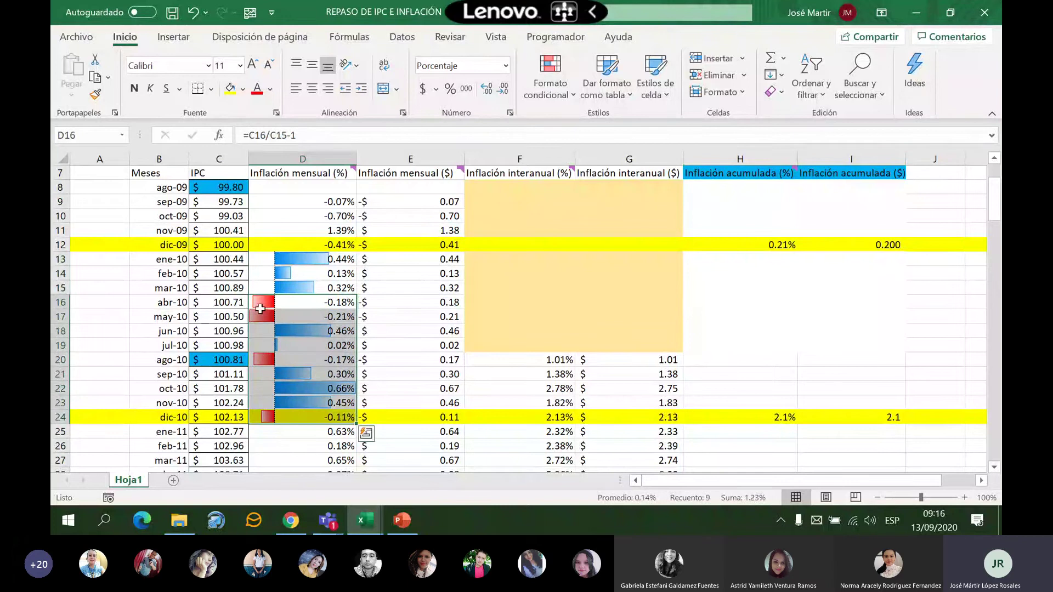
pyautogui.press('Right')
pyautogui.press('Down')
pyautogui.press('Down')
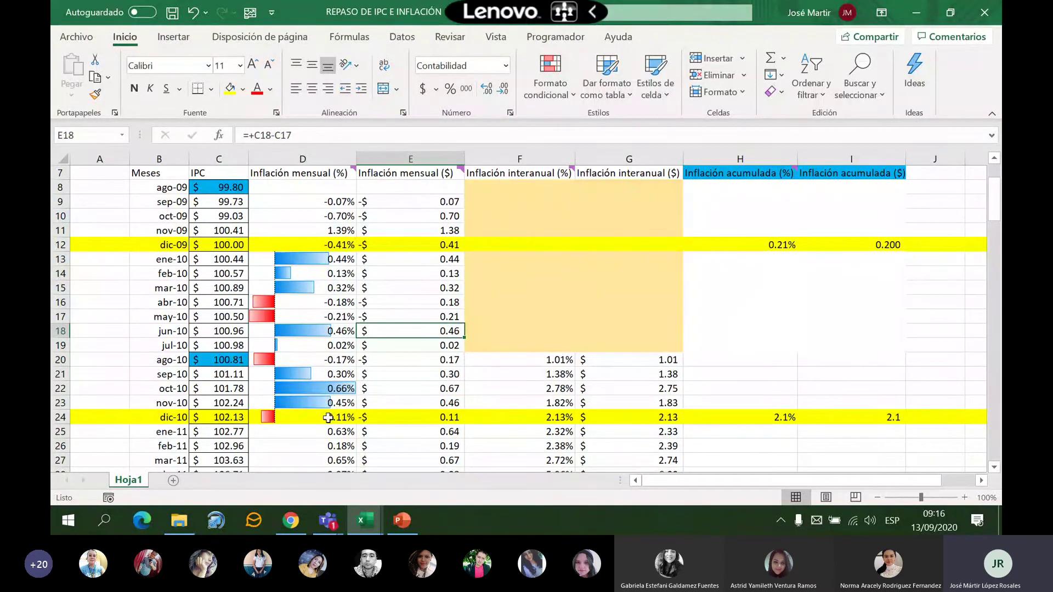
# Compare the dic-10 cumulative formulas in H24 and I24, checking the ranges D13:D24 and E13:E24 without changing them
pyautogui.click(779, 417)
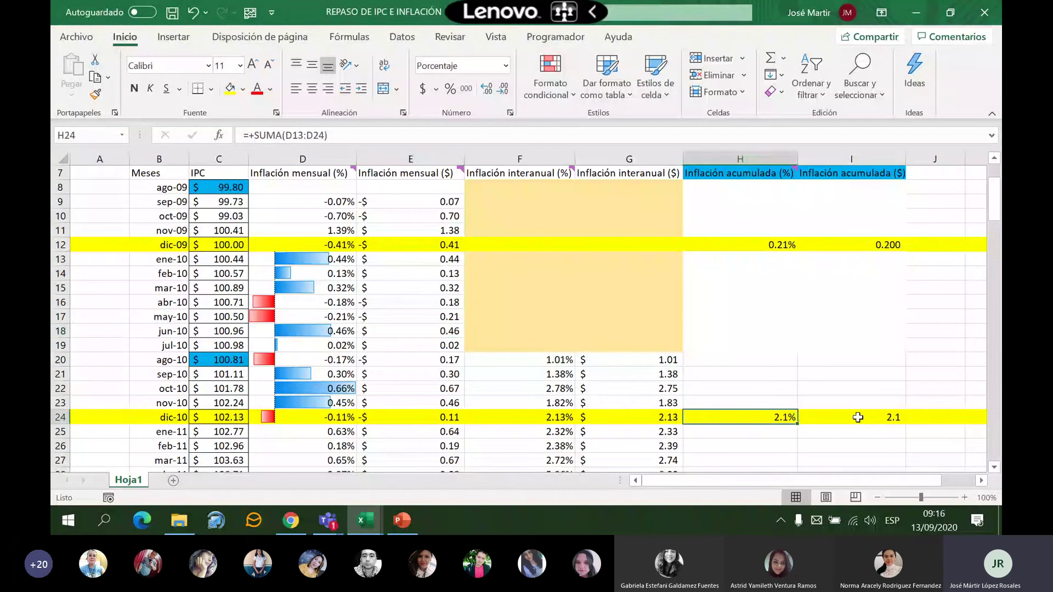
pyautogui.doubleClick(765, 416)
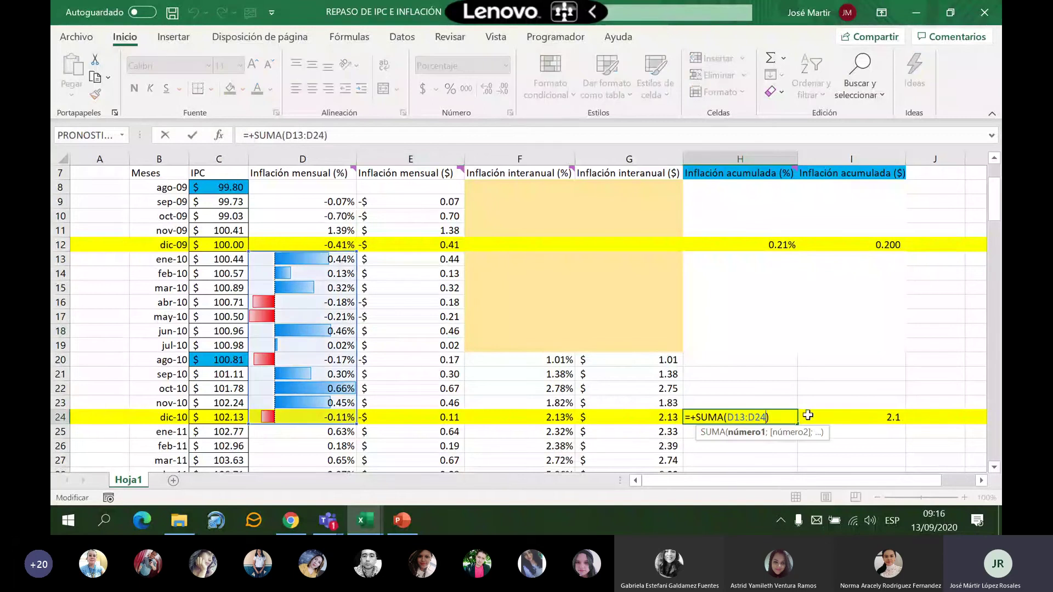
pyautogui.hotkey('ctrl', 'Return')
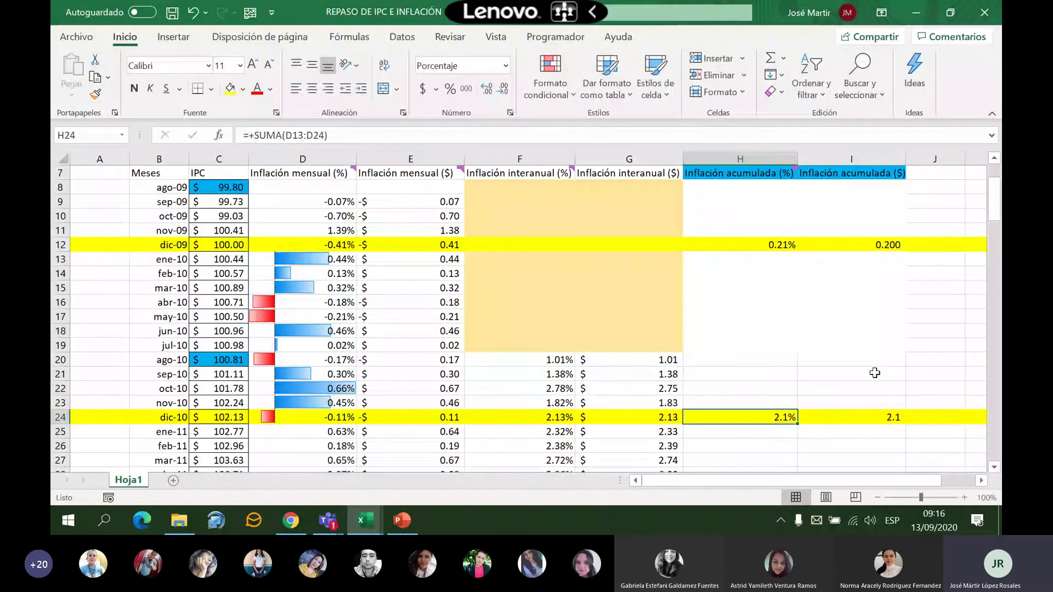
pyautogui.press('Right')
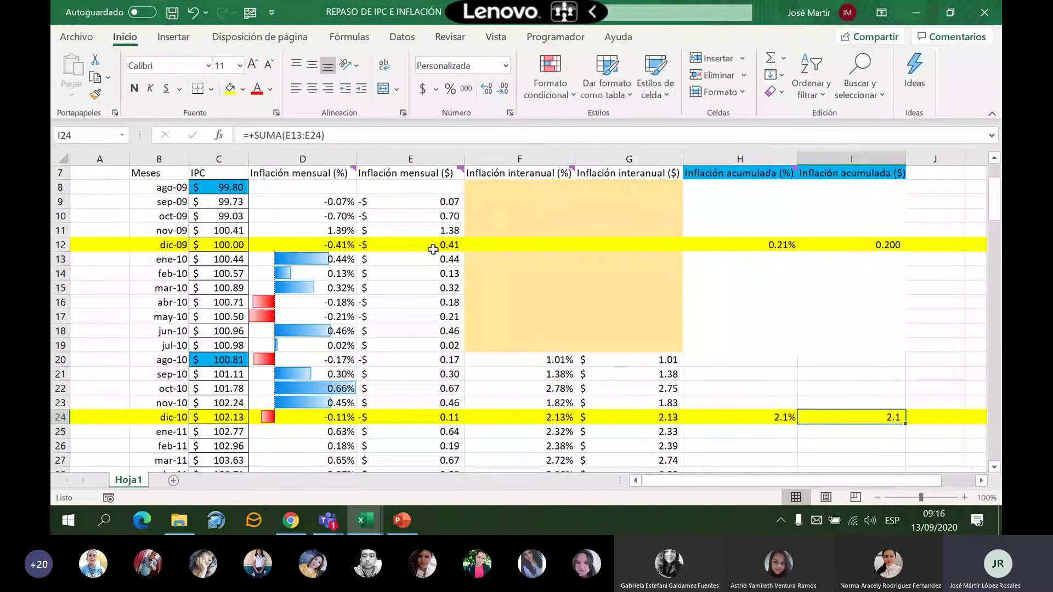
pyautogui.press('F2')
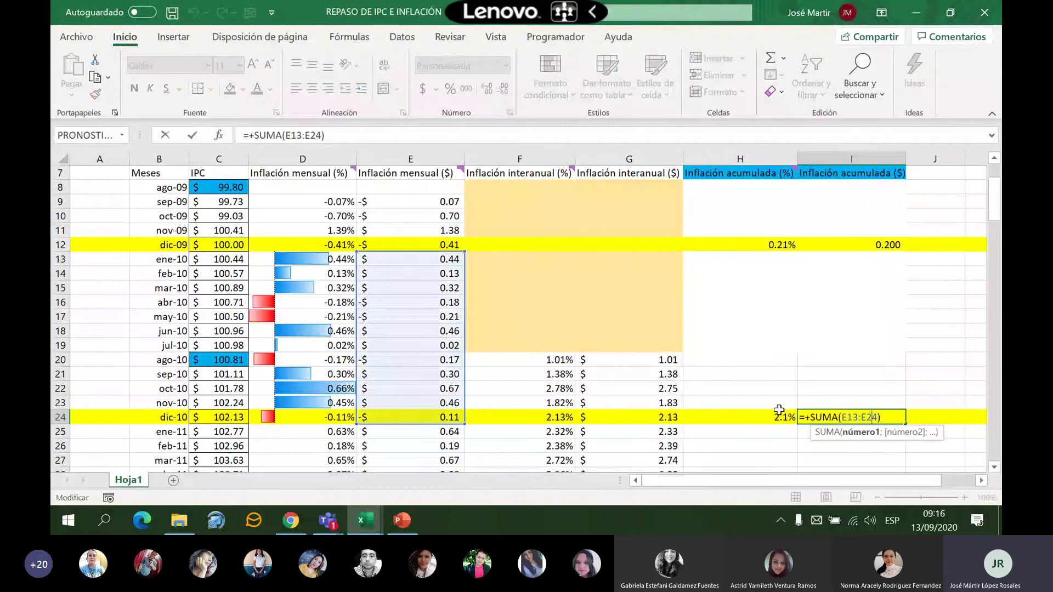
pyautogui.press('Escape')
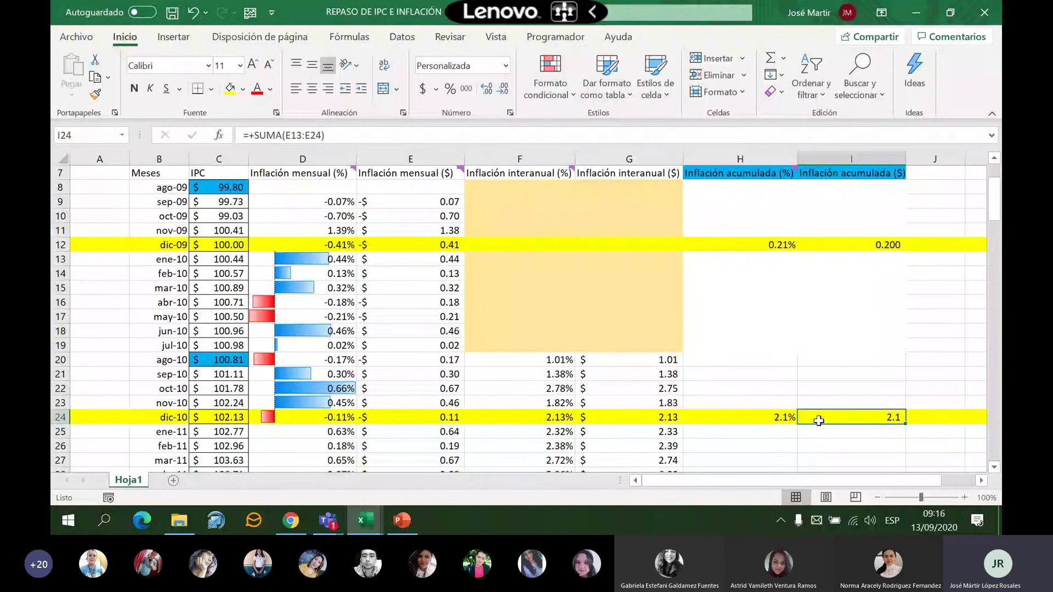
# Refill the H24 sum into I24, check its range E13:E24, and give I24 accounting format with two decimals and no currency symbol
pyautogui.click(778, 419)
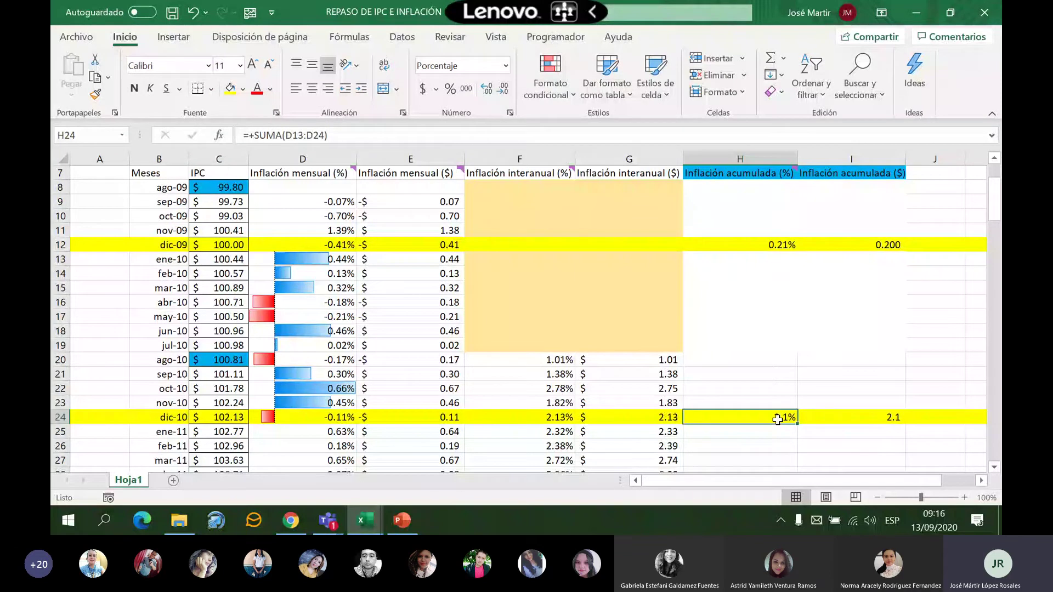
pyautogui.moveTo(798, 423); pyautogui.dragTo(866, 435)
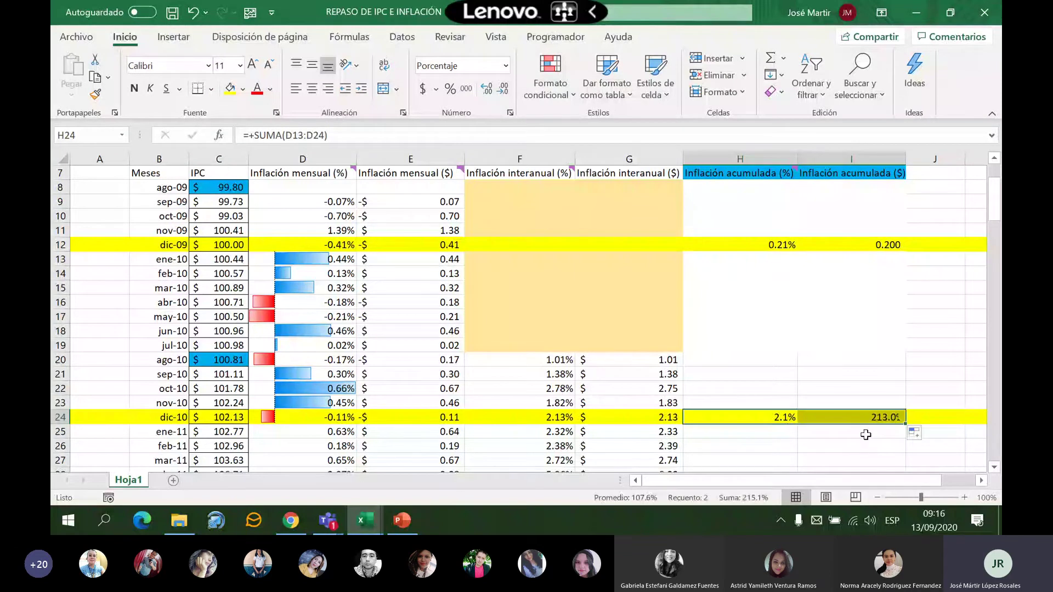
pyautogui.doubleClick(866, 418)
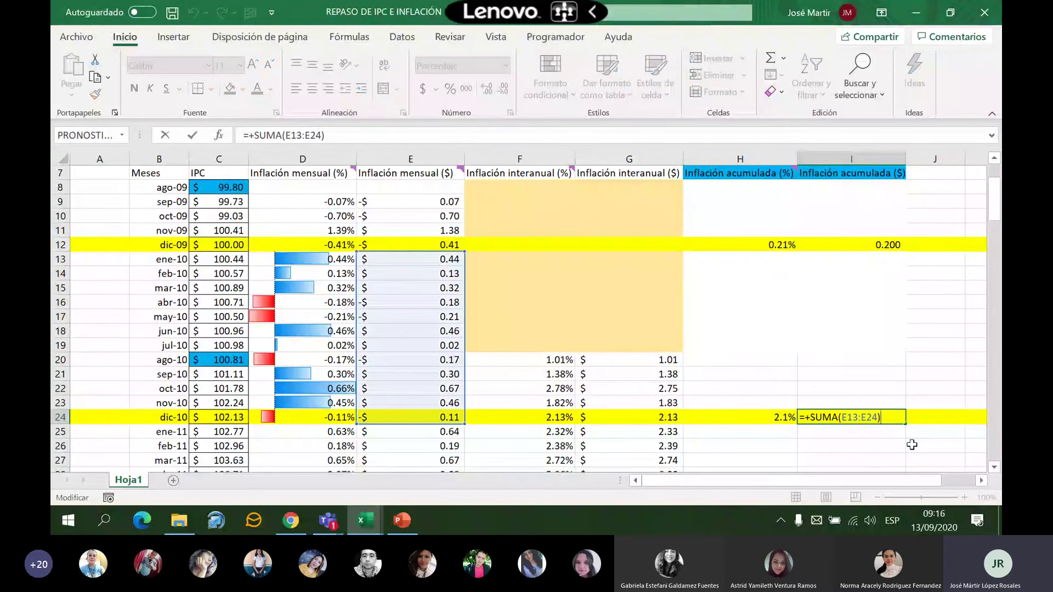
pyautogui.press('Escape')
pyautogui.hotkey('ctrl', 'z')
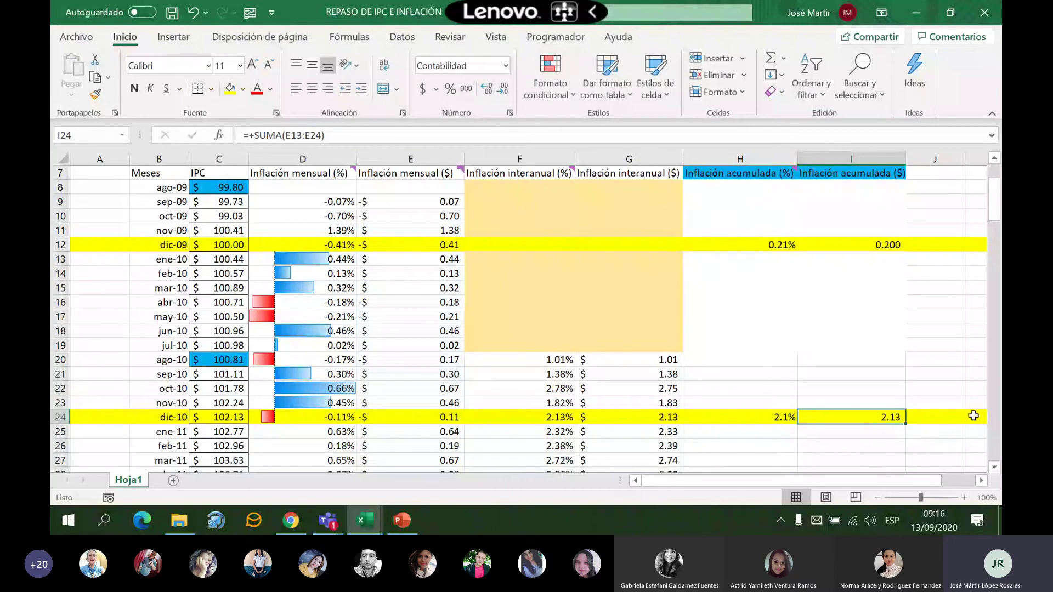
pyautogui.press('Left')
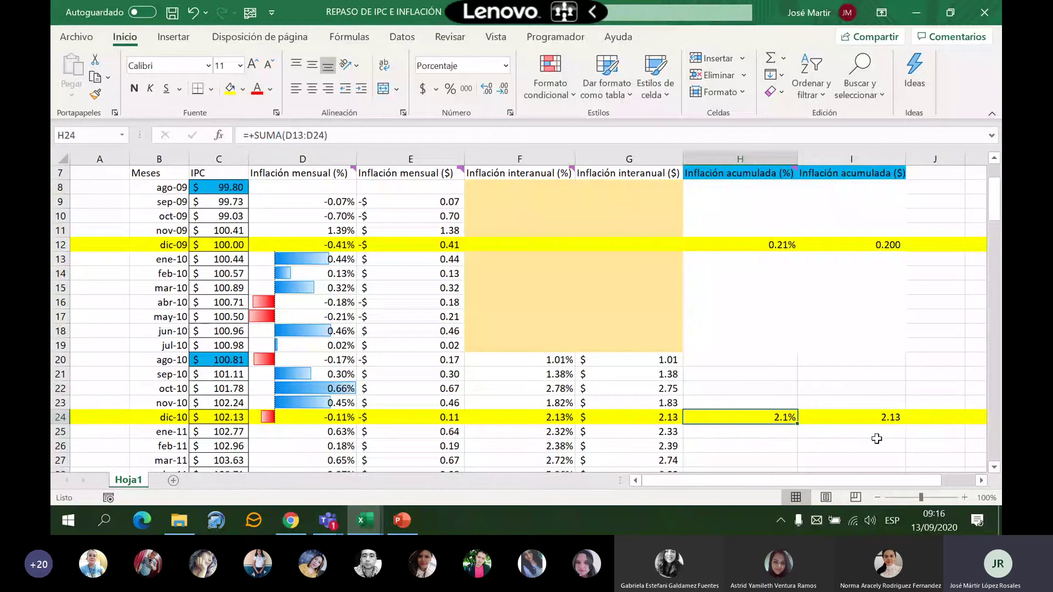
pyautogui.press('Right')
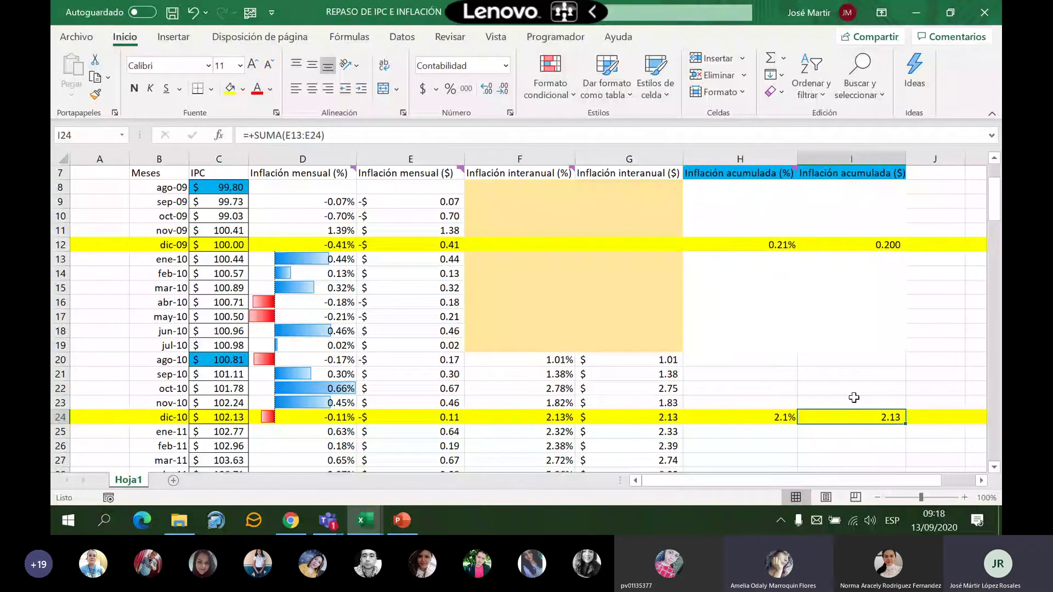
pyautogui.click(756, 373)
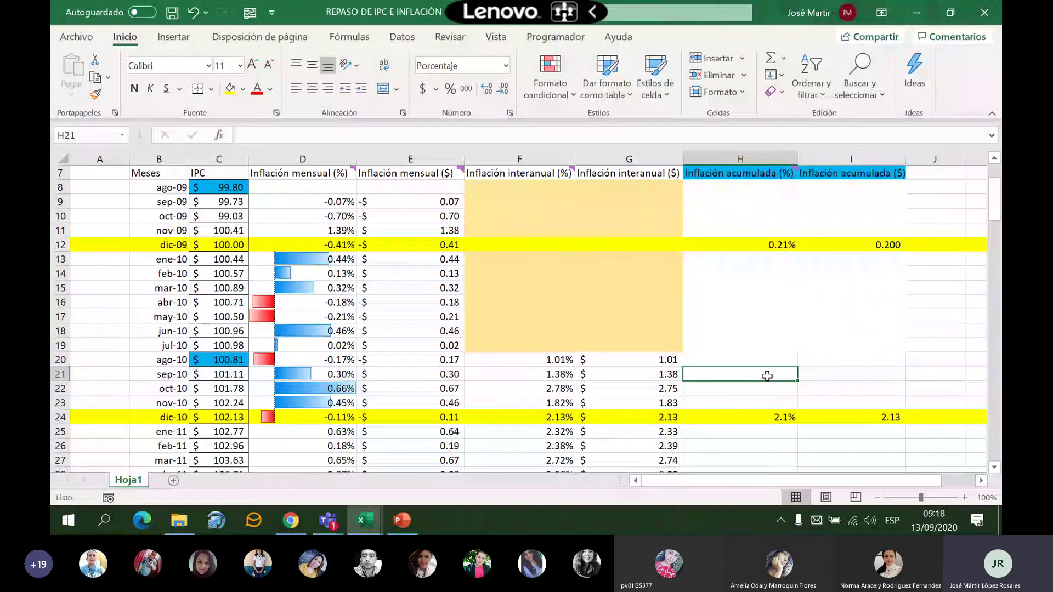
pyautogui.click(839, 378)
pyautogui.click(627, 377)
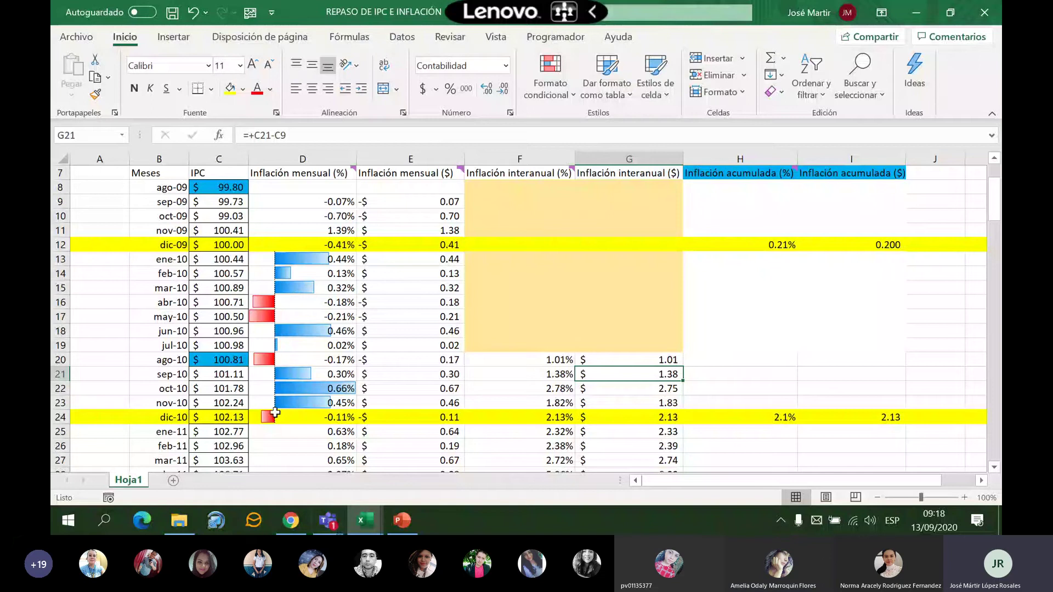
# Switch to Chrome, open the Entorno Virtual de Aprendizaje login page in a new tab and log in with the saved username and password
pyautogui.moveTo(291, 523)
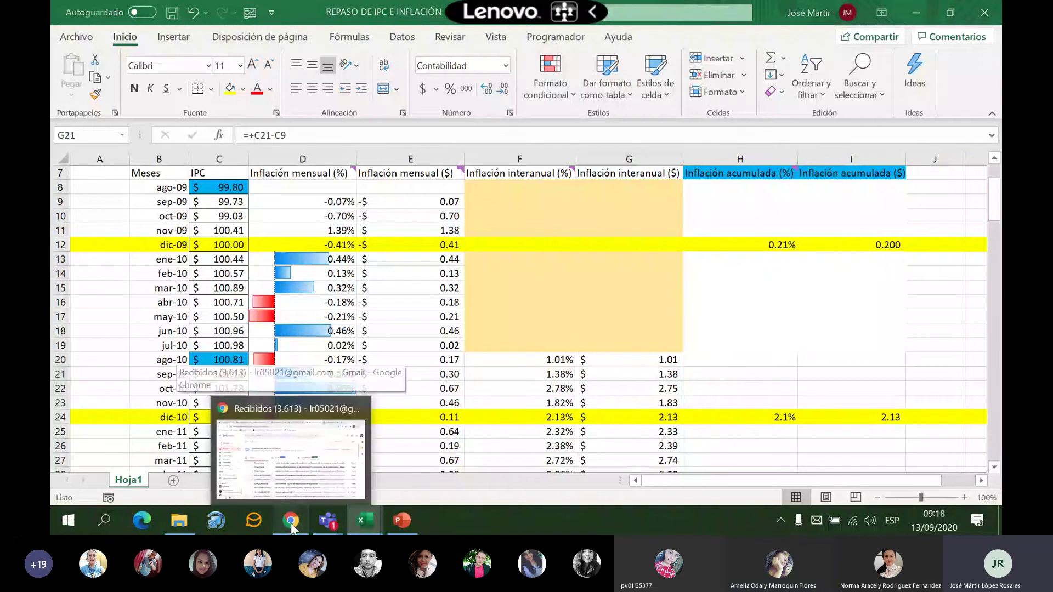
pyautogui.click(291, 524)
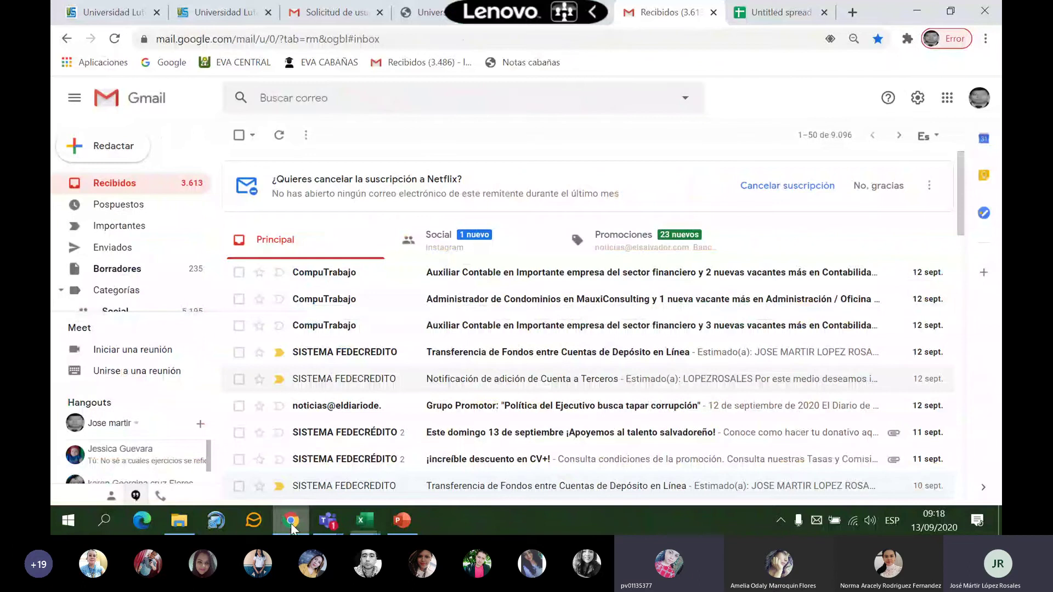
pyautogui.click(105, 12)
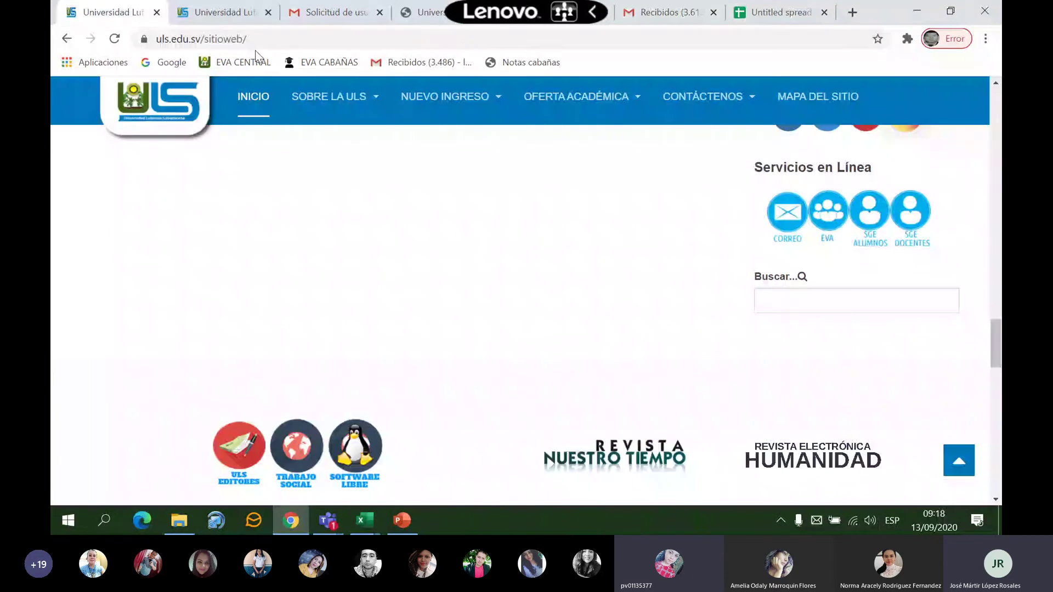
pyautogui.click(425, 12)
pyautogui.click(768, 16)
pyautogui.click(851, 12)
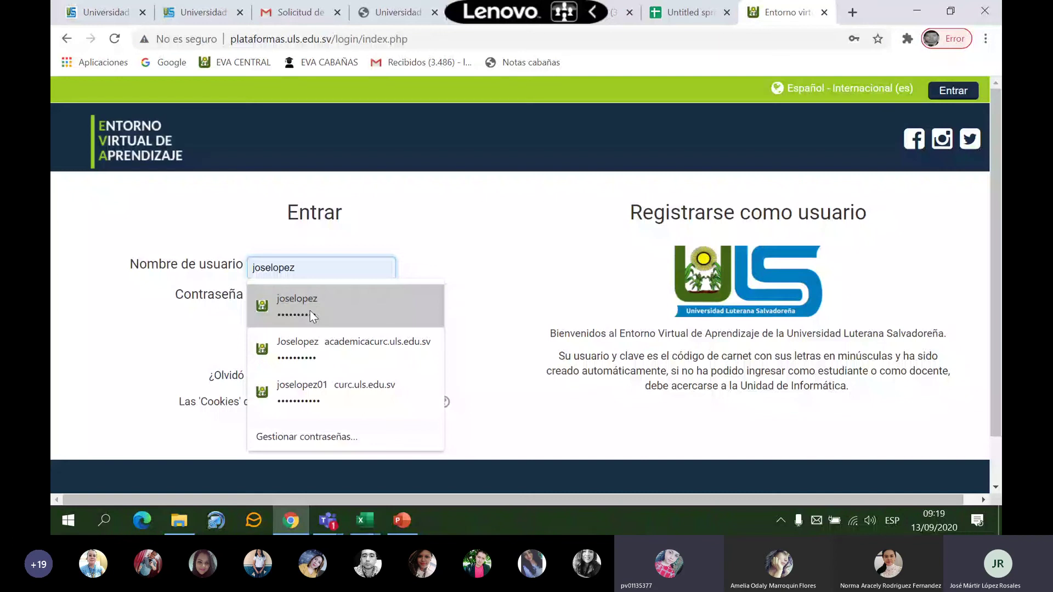
pyautogui.click(310, 310)
pyautogui.click(315, 347)
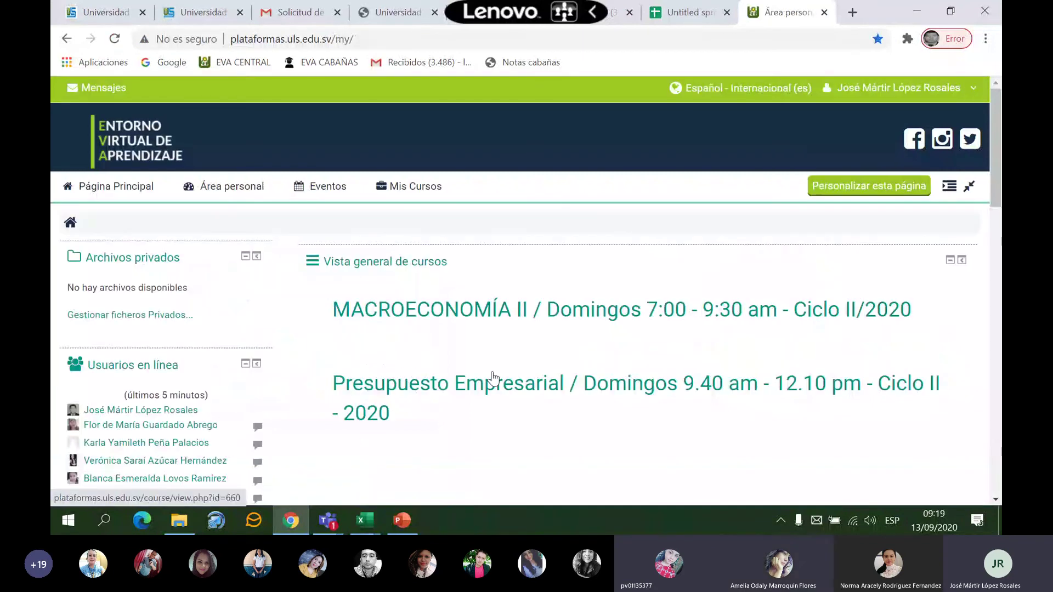
# Open UNIDAD II of the MACROECONOMÍA II course and download the PRONÓSTICO DE IPC workbook
pyautogui.click(492, 312)
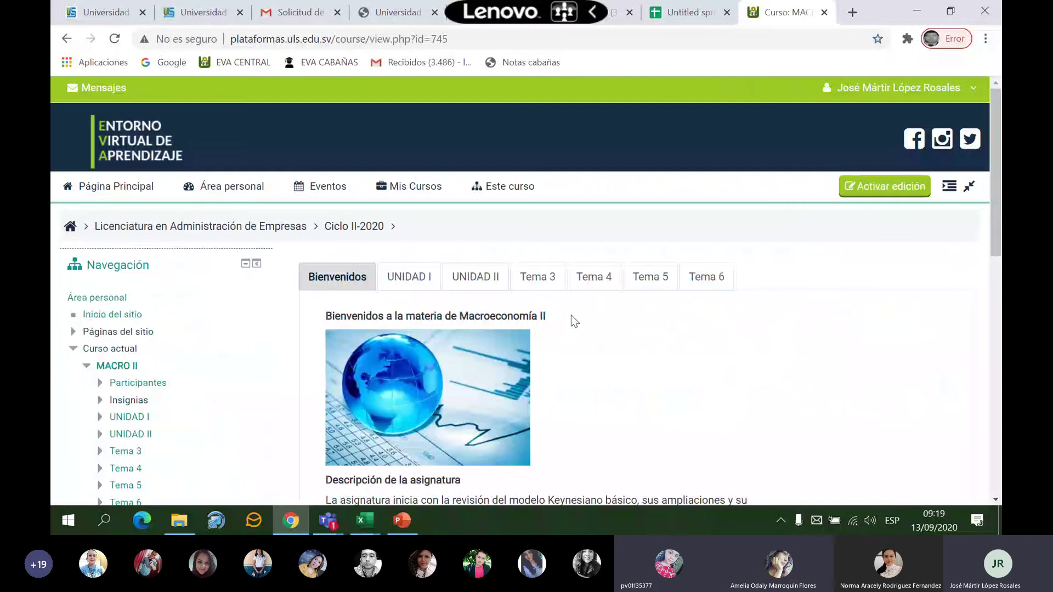
pyautogui.scroll(-5, 571, 314)
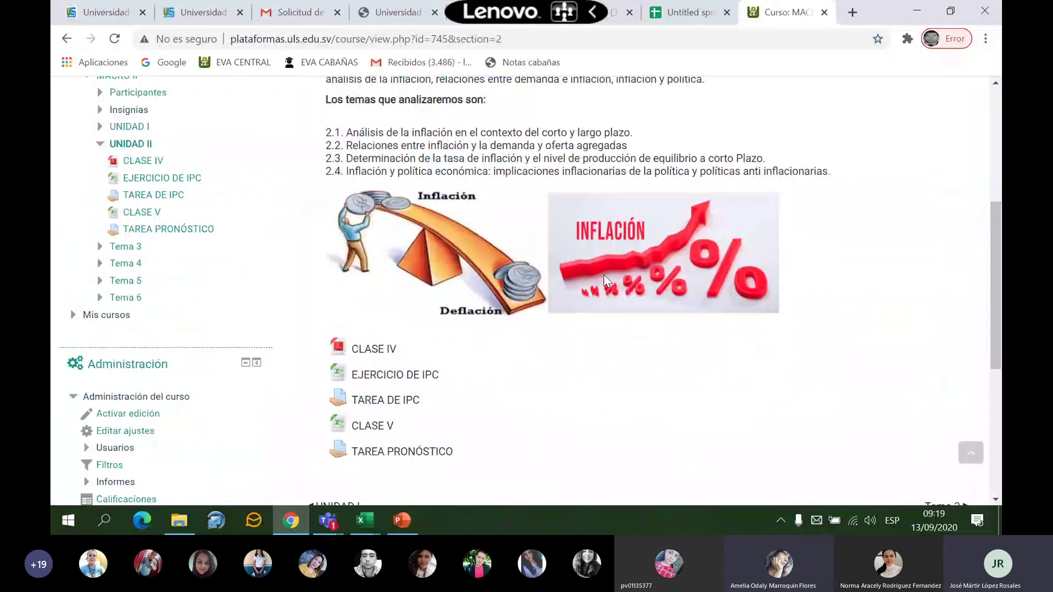
pyautogui.scroll(-4, 605, 280)
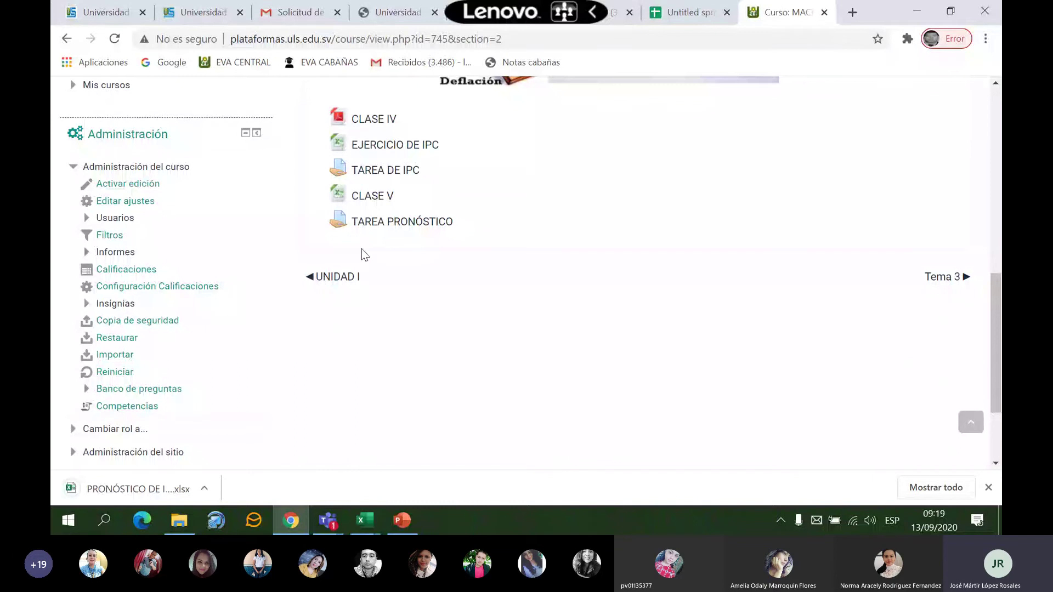
# Switch to the Teams class meeting and bring its window up maximized
pyautogui.click(336, 528)
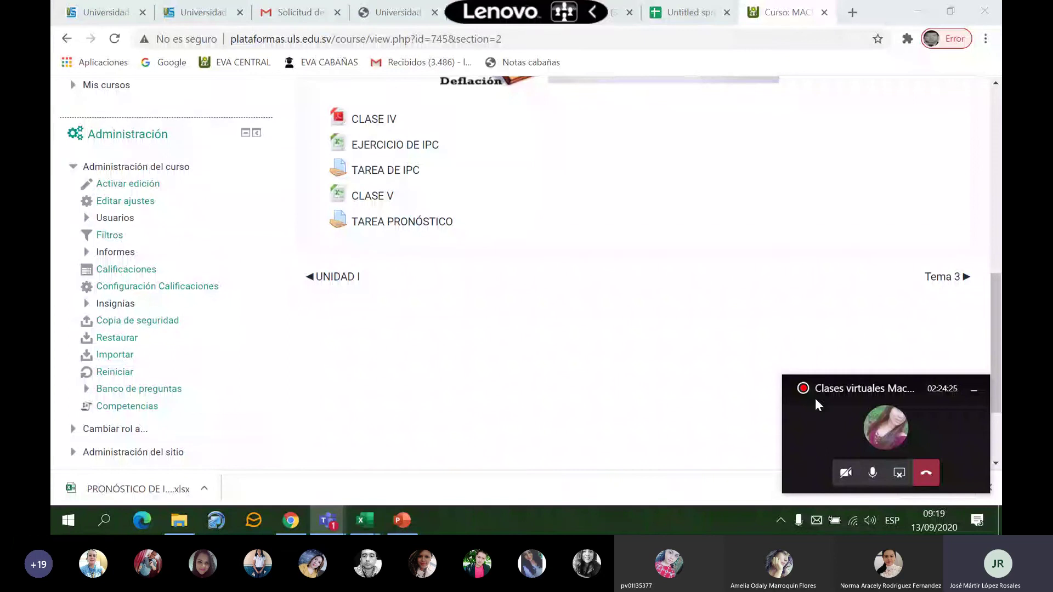
pyautogui.click(801, 433)
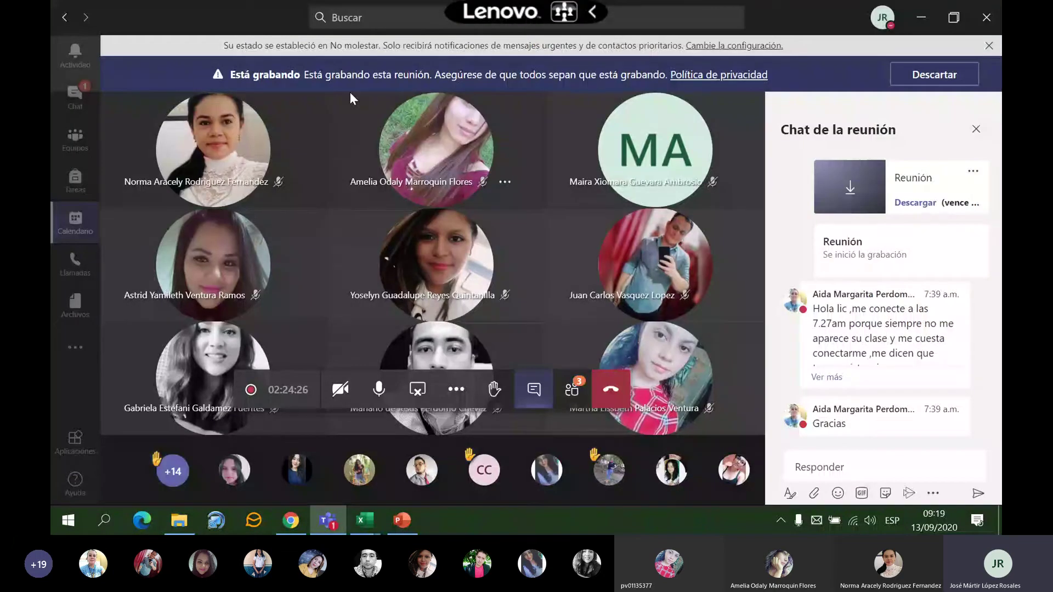
pyautogui.click(954, 17)
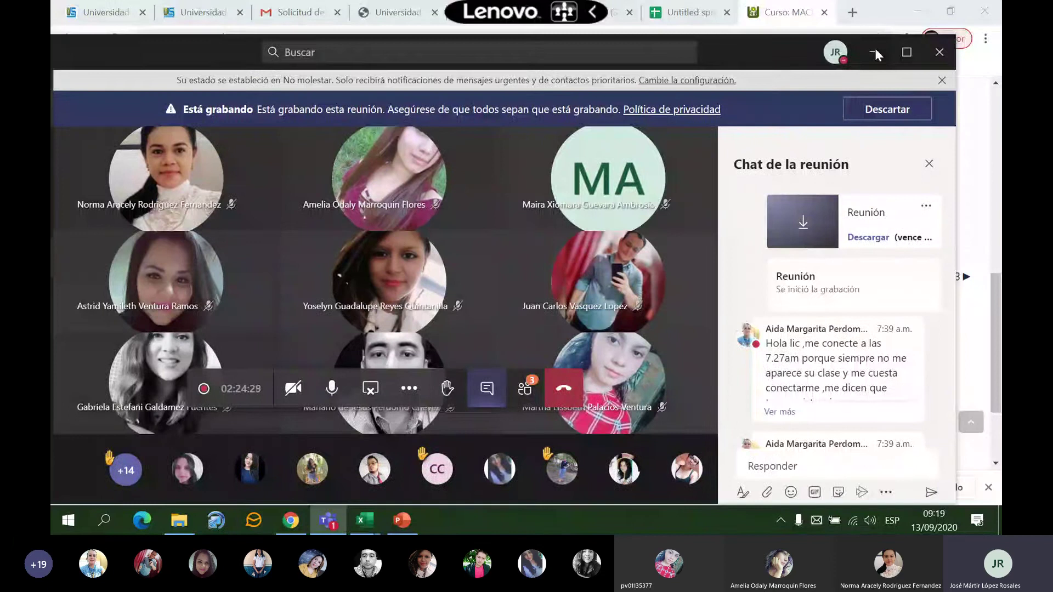
pyautogui.click(873, 52)
pyautogui.moveTo(328, 520)
pyautogui.click(216, 437)
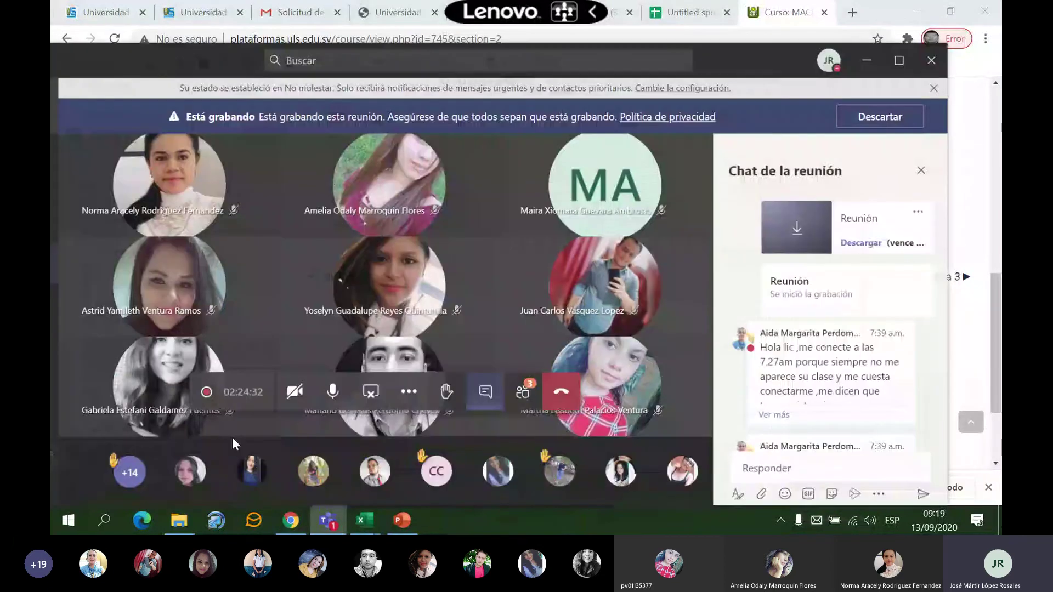
pyautogui.press('super+Up')
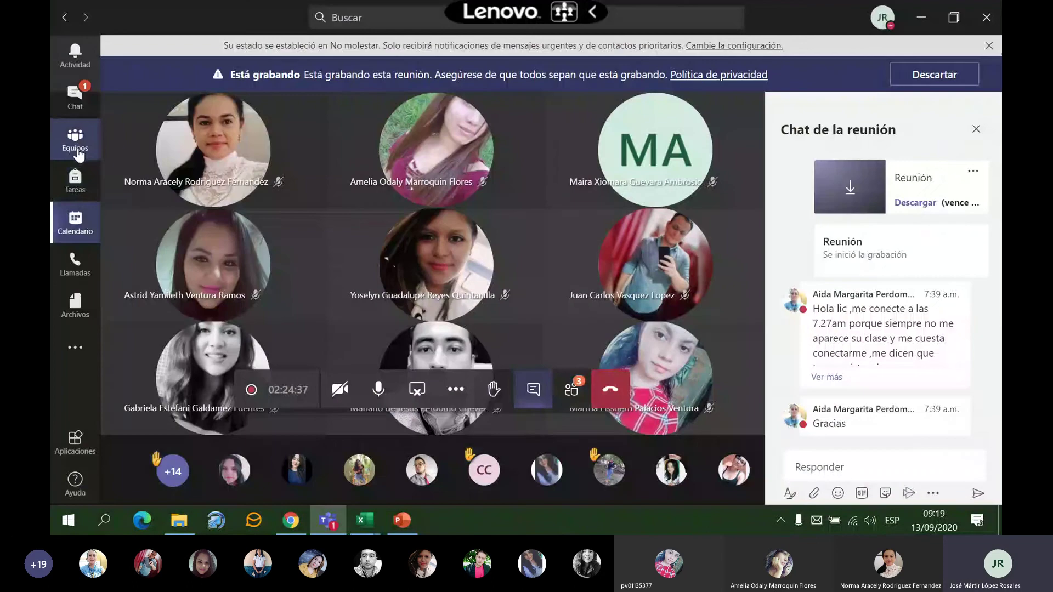
# Open the file library of the Macroeconomía II team's General channel and browse to the local MACROECONOMÍA II folder for an upload
pyautogui.click(98, 146)
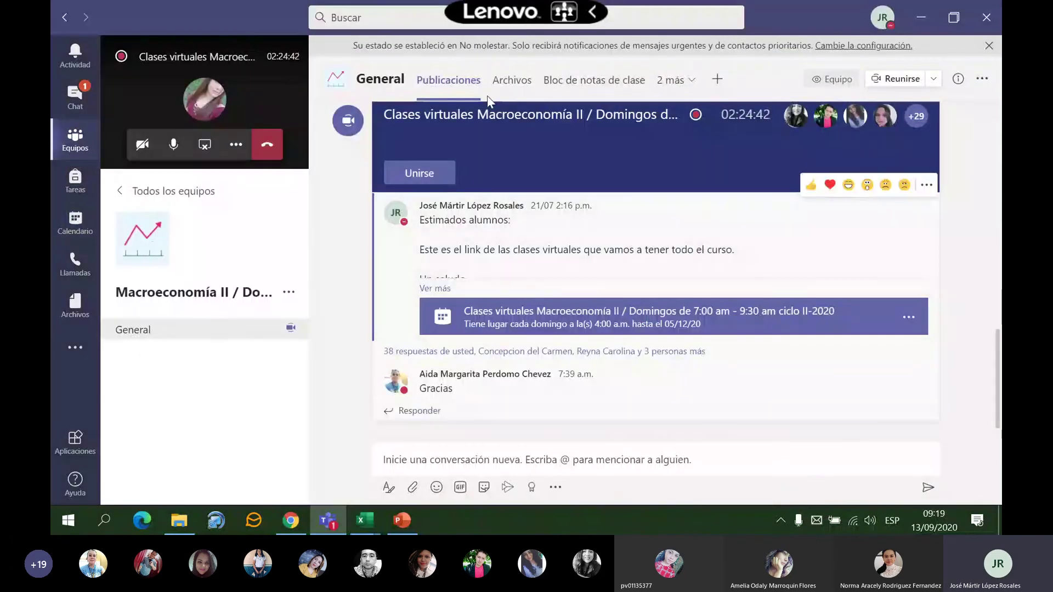
pyautogui.click(509, 82)
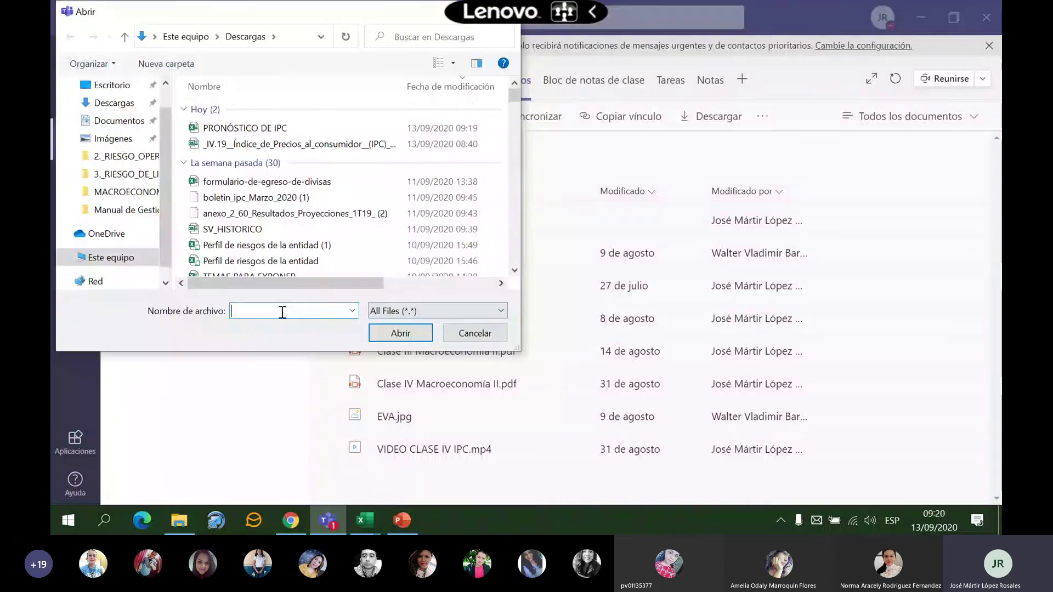
pyautogui.click(109, 115)
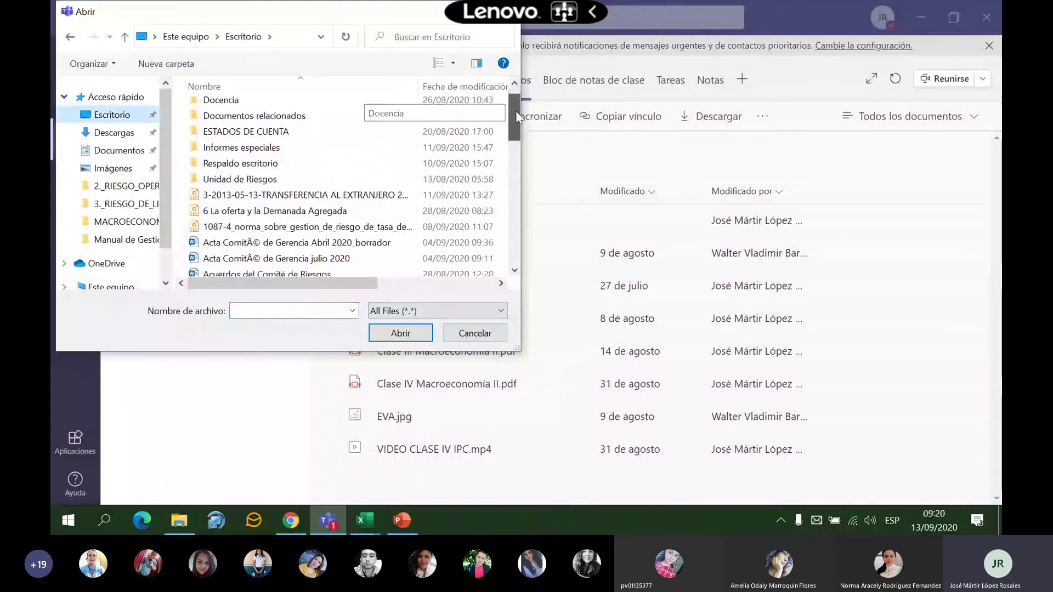
pyautogui.moveTo(516, 111); pyautogui.dragTo(522, 132)
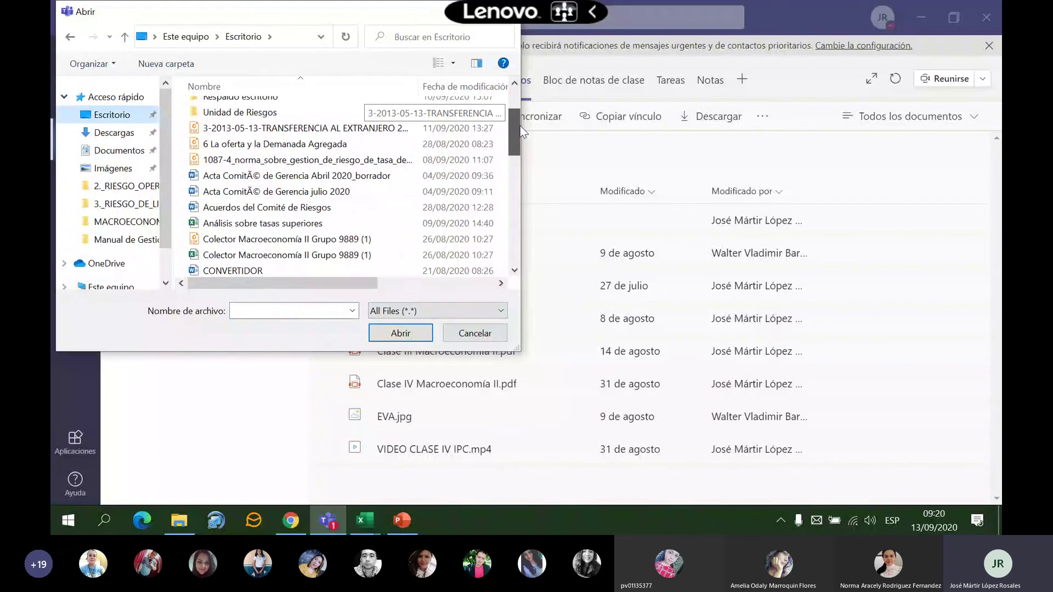
pyautogui.scroll(2, 242, 111)
pyautogui.doubleClick(242, 110)
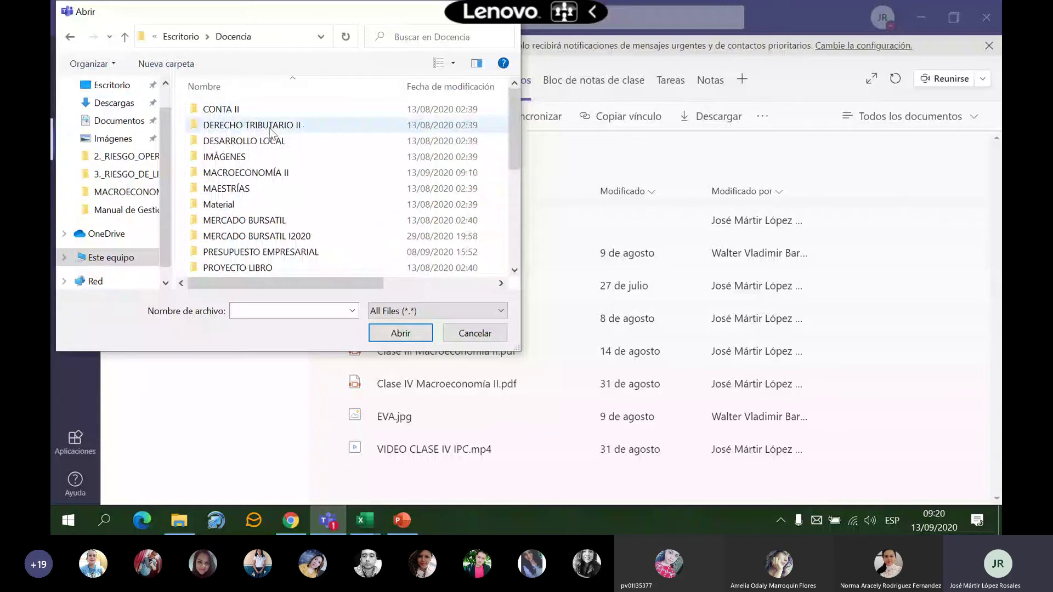
pyautogui.scroll(-5, 277, 159)
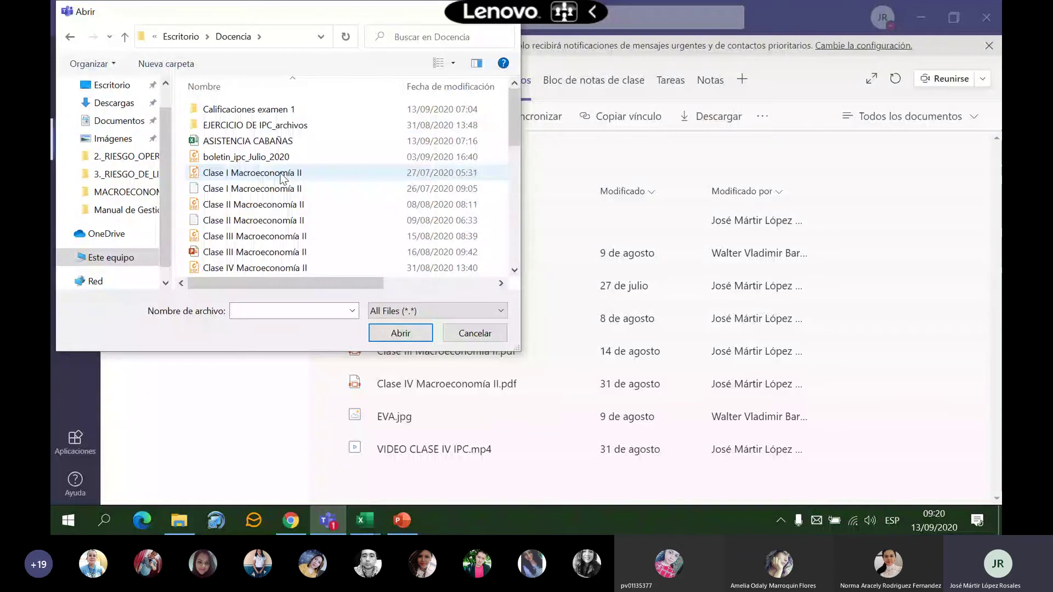
pyautogui.click(126, 191)
# Upload the Clase V Macroeconomía II and Clase VI Macroeconomía II presentations to the General channel
pyautogui.click(255, 137)
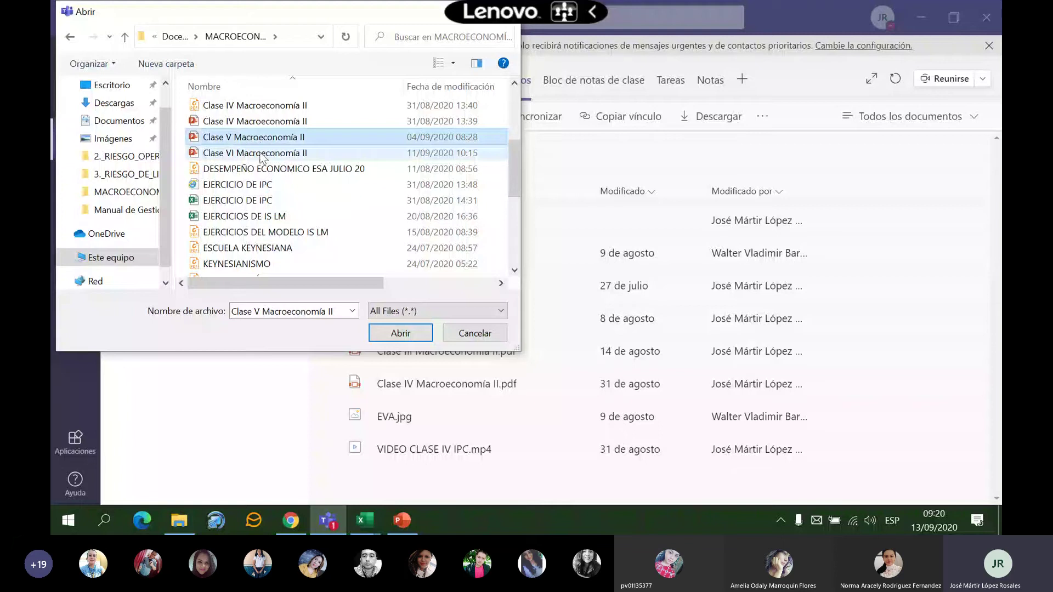
pyautogui.keyDown('ctrl'); pyautogui.click(262, 155); pyautogui.keyUp('ctrl')
pyautogui.click(406, 334)
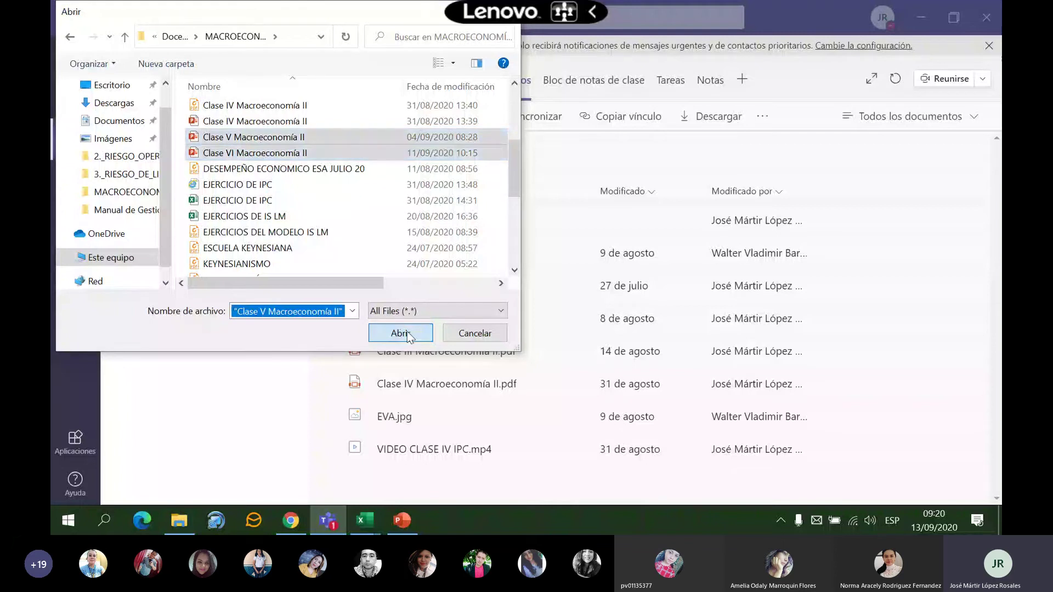
pyautogui.click(406, 333)
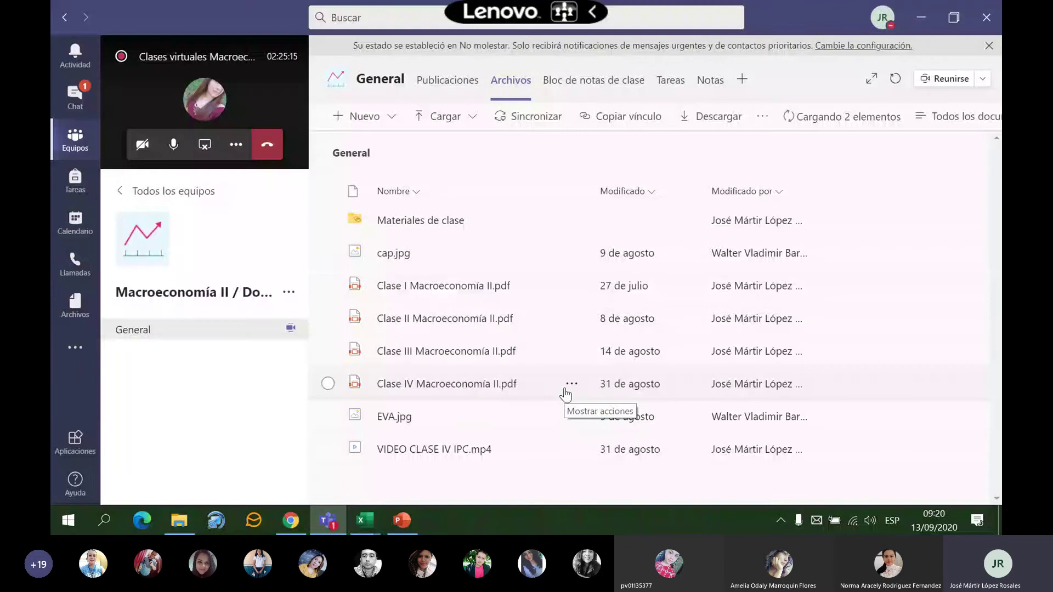
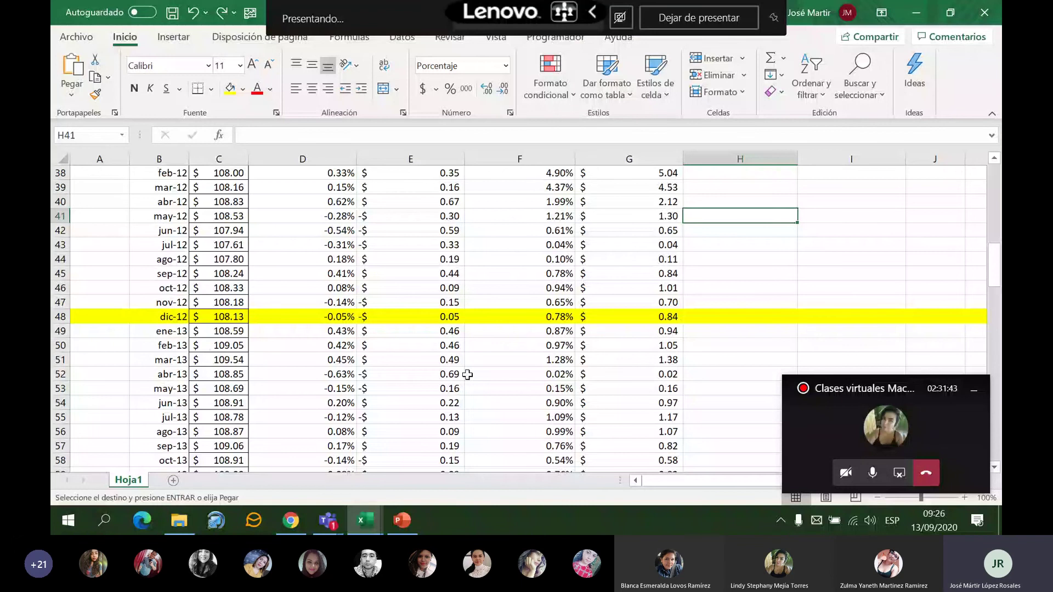
# In the Excel workbook, check the H24 sum of D13:D24 and copy the H24:I24 sums into the December 2011 row at H36:I36
pyautogui.click(747, 305)
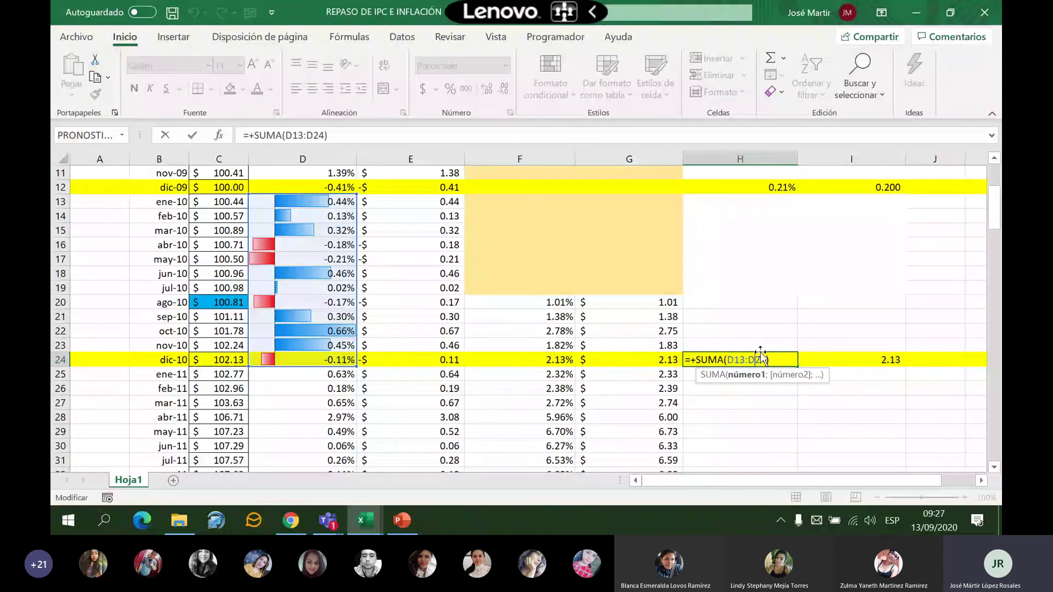
pyautogui.hotkey('ctrl', 'Return')
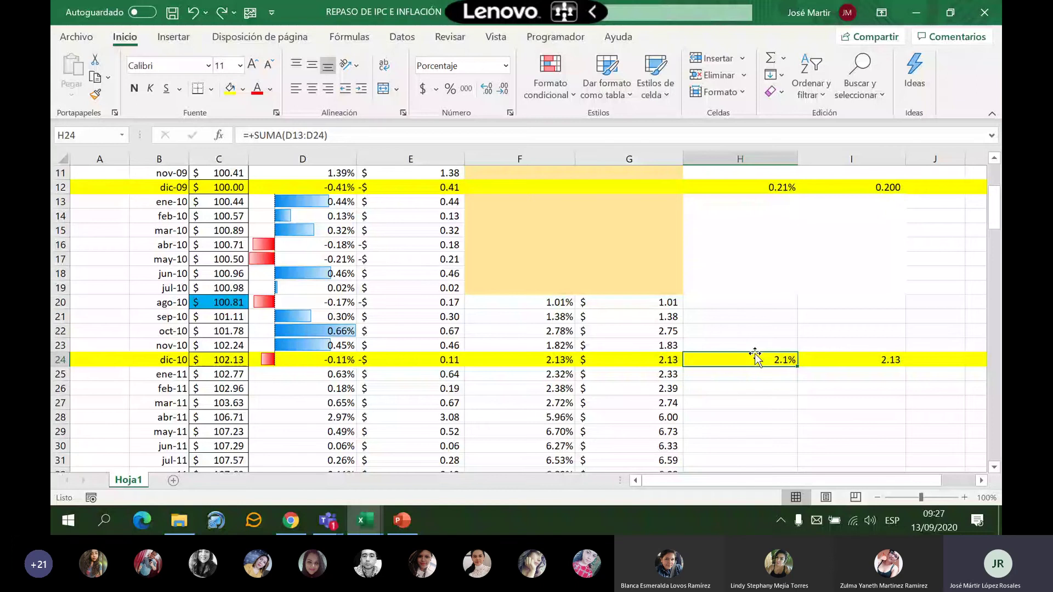
pyautogui.hotkey('shift', 'Right')
pyautogui.hotkey('ctrl', 'c')
pyautogui.scroll(-3, 754, 357)
pyautogui.click(740, 402)
pyautogui.hotkey('ctrl', 'v')
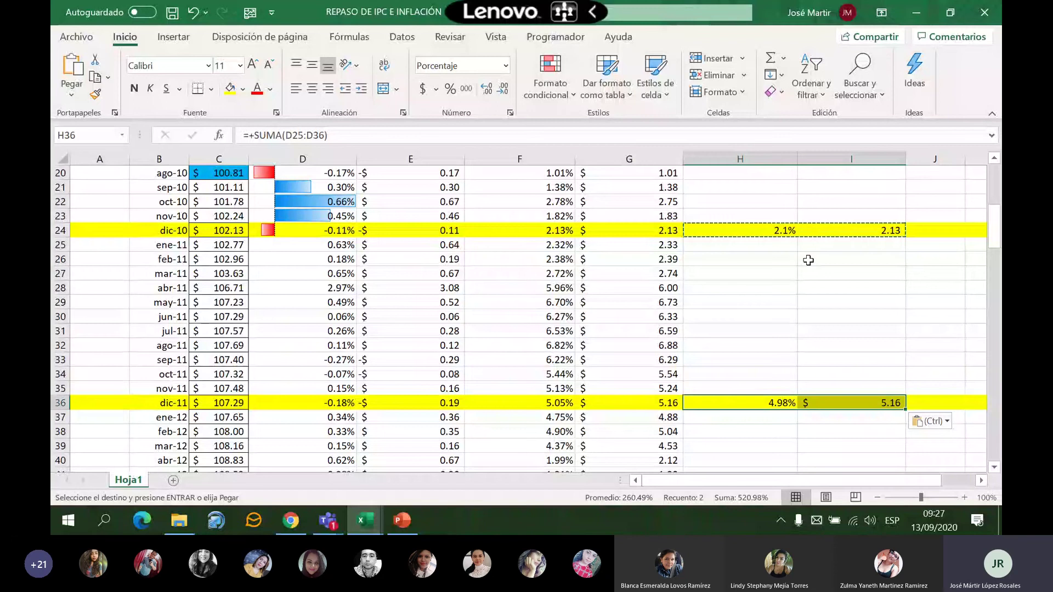
# Paste the H36:I36 sums as formulas into the December 2012 row at H48 and the December 2013 row at H60
pyautogui.scroll(-4, 808, 260)
pyautogui.scroll(-1, 776, 327)
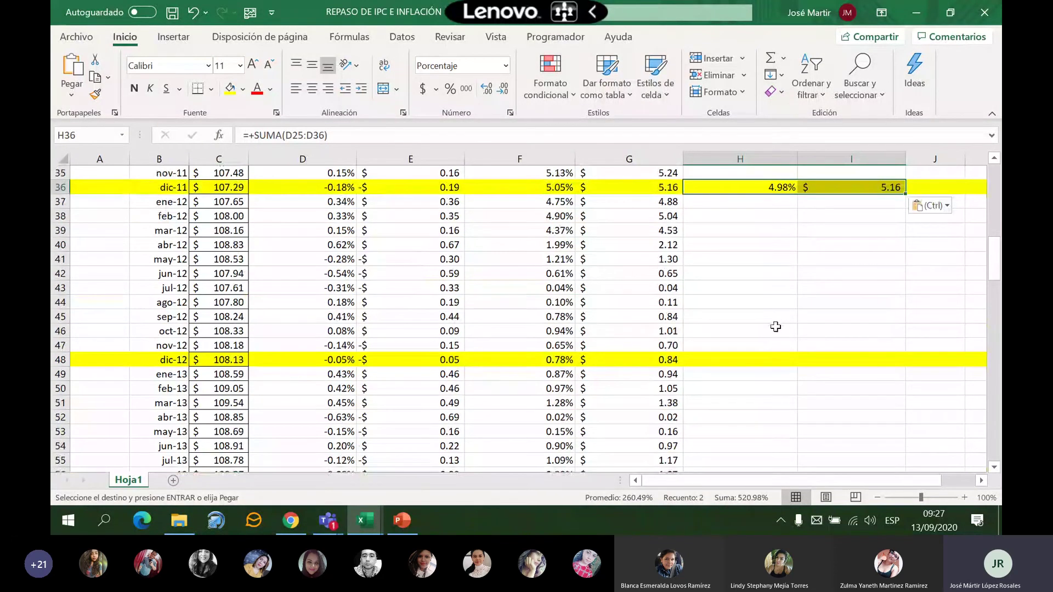
pyautogui.click(736, 359)
pyautogui.rightClick(736, 359)
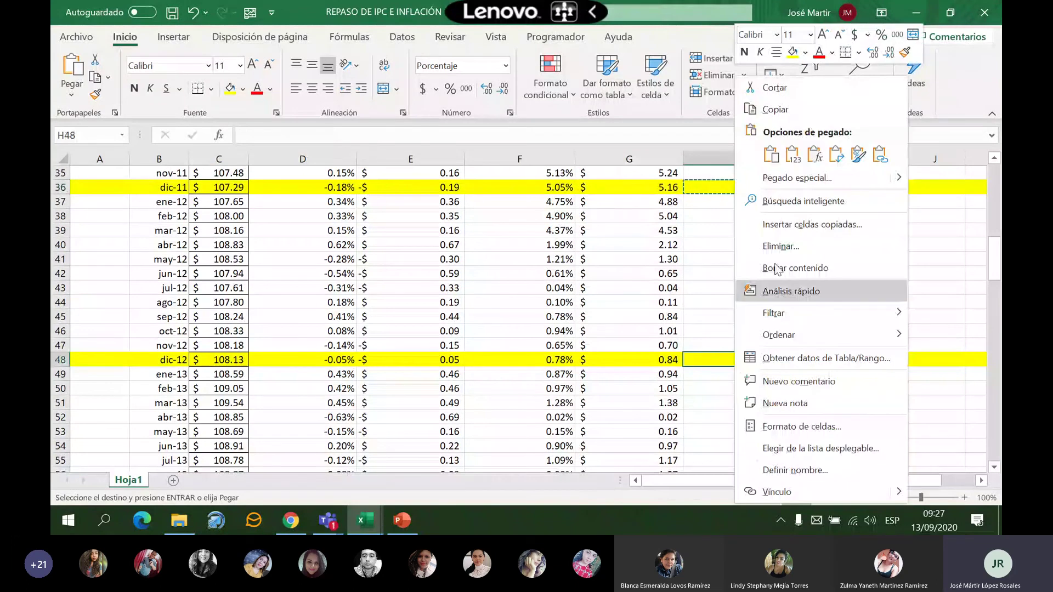
pyautogui.click(816, 155)
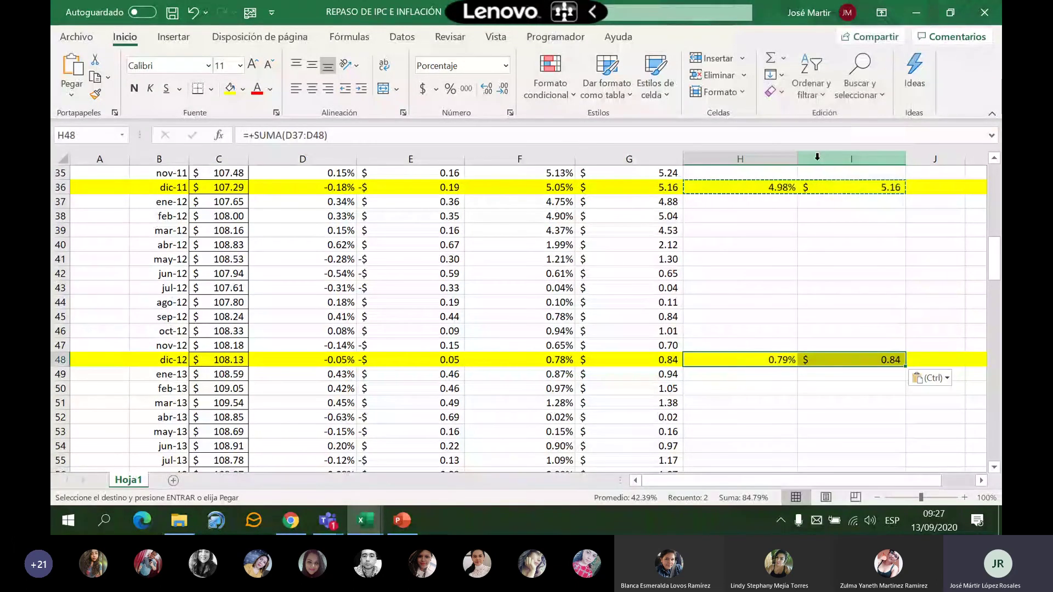
pyautogui.scroll(-3, 752, 329)
pyautogui.click(752, 402)
pyautogui.rightClick(752, 402)
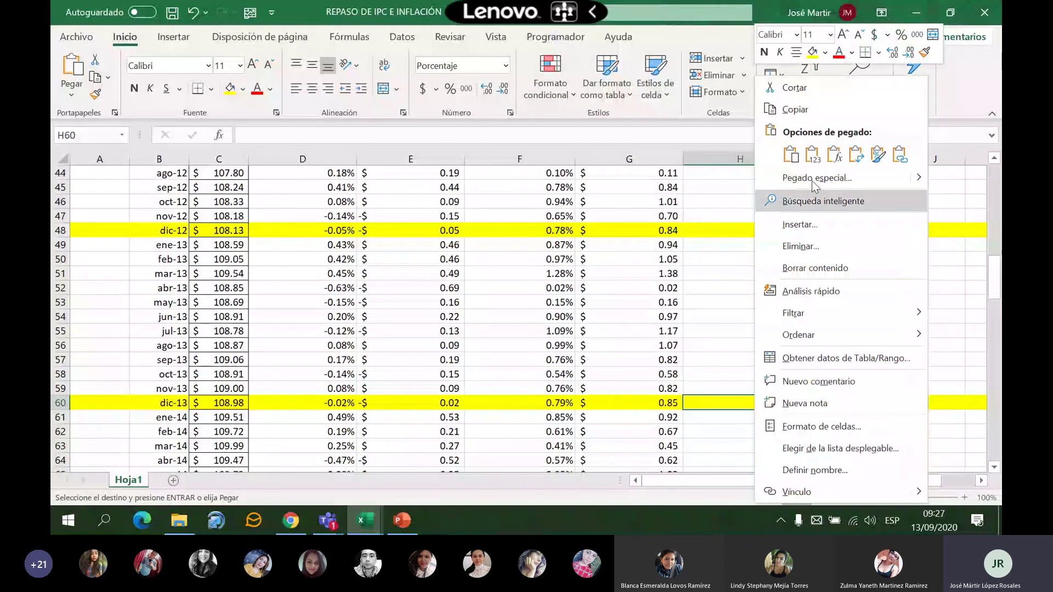
pyautogui.click(834, 155)
pyautogui.scroll(-1, 816, 274)
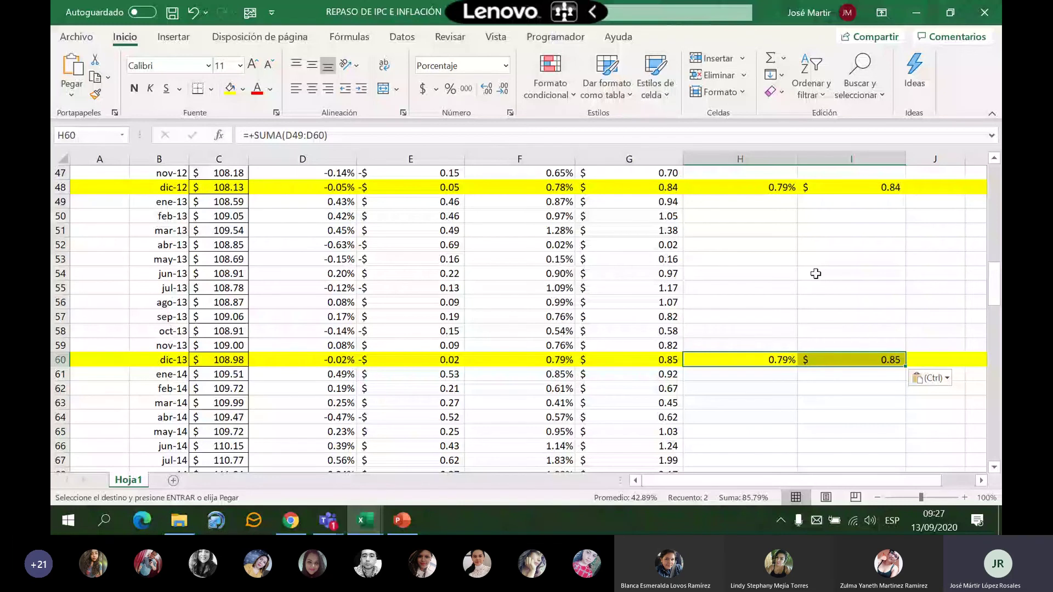
# Paste the copied annual sums into the December 2014 row at H72:I72
pyautogui.scroll(-4, 815, 274)
pyautogui.press('Down')
pyautogui.press('Down')
pyautogui.press('Down')
pyautogui.press('Down')
pyautogui.press('Down')
pyautogui.press('Down')
pyautogui.press('Down')
pyautogui.press('Down')
pyautogui.press('Down')
pyautogui.press('Down')
pyautogui.press('Down')
pyautogui.press('Down')
pyautogui.hotkey('ctrl', 'v')
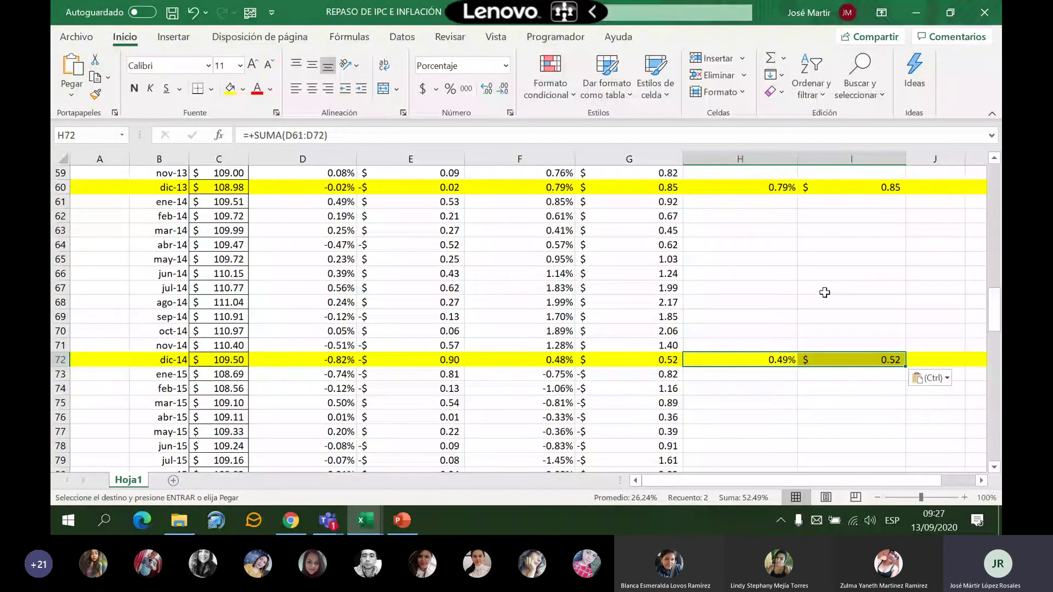
# Continue pasting the annual sums into the highlighted December rows through December 2017 at H108:I108
pyautogui.scroll(-13, 824, 292)
pyautogui.click(763, 317)
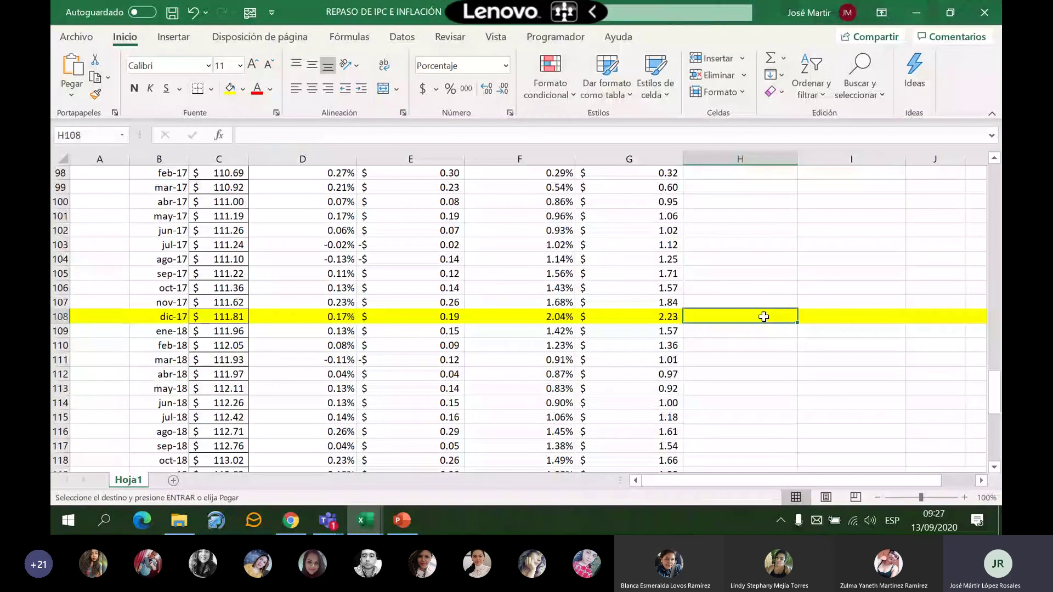
pyautogui.rightClick(763, 316)
pyautogui.click(790, 150)
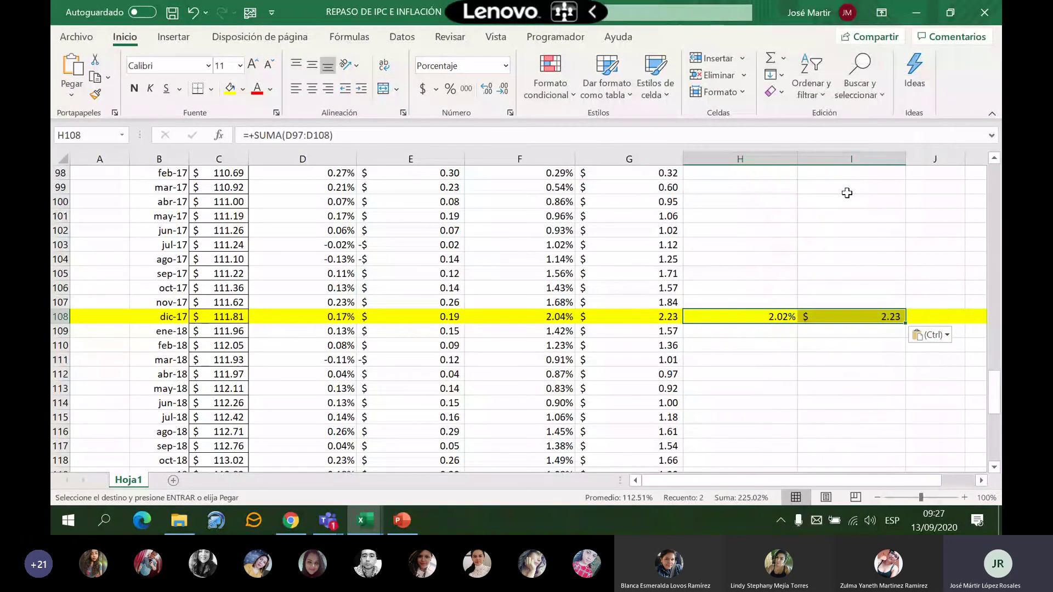
# Paste the annual sums into the December 2018 row at H120 and the December 2019 row at H132
pyautogui.scroll(-1, 849, 228)
pyautogui.scroll(-3, 849, 228)
pyautogui.click(778, 313)
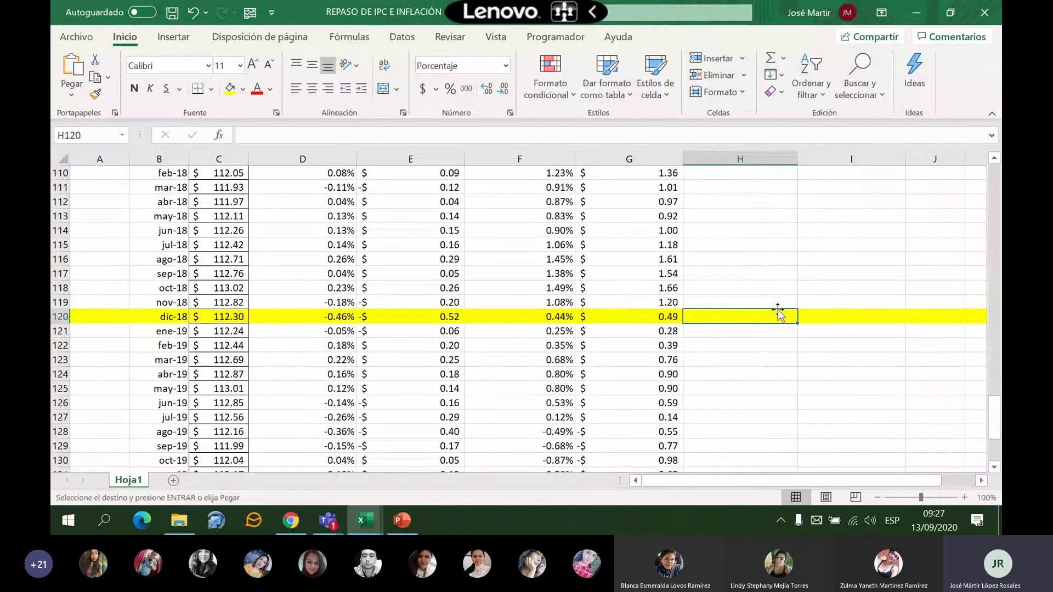
pyautogui.rightClick(778, 314)
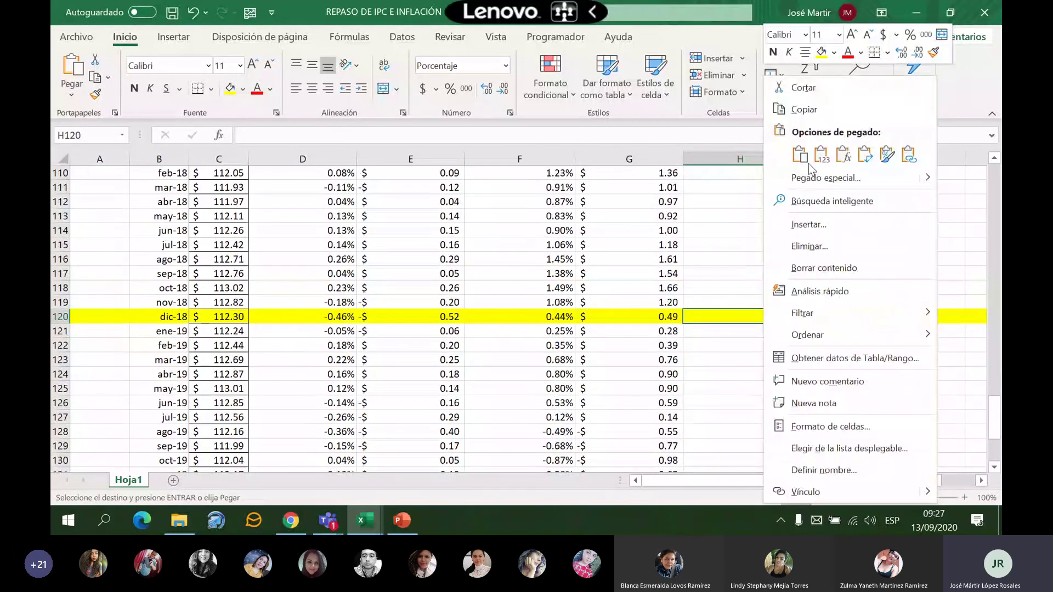
pyautogui.click(808, 163)
pyautogui.scroll(-5, 846, 218)
pyautogui.rightClick(758, 275)
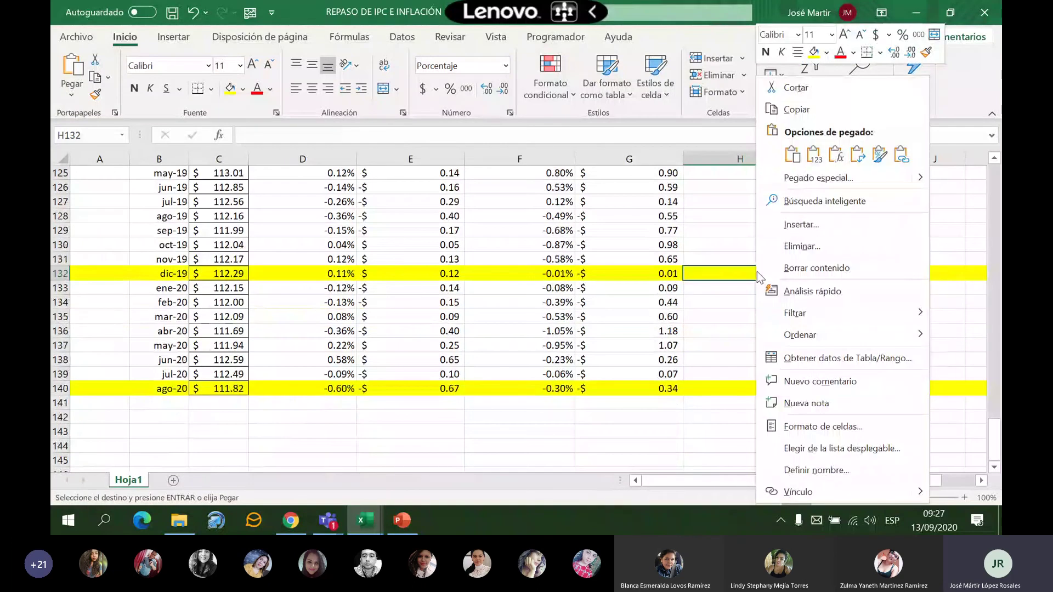
pyautogui.click(835, 155)
pyautogui.scroll(-1, 774, 341)
# Sum the January to August 2020 monthly inflation, D133:D140, in H140 and fill the formula across to I140
pyautogui.click(774, 341)
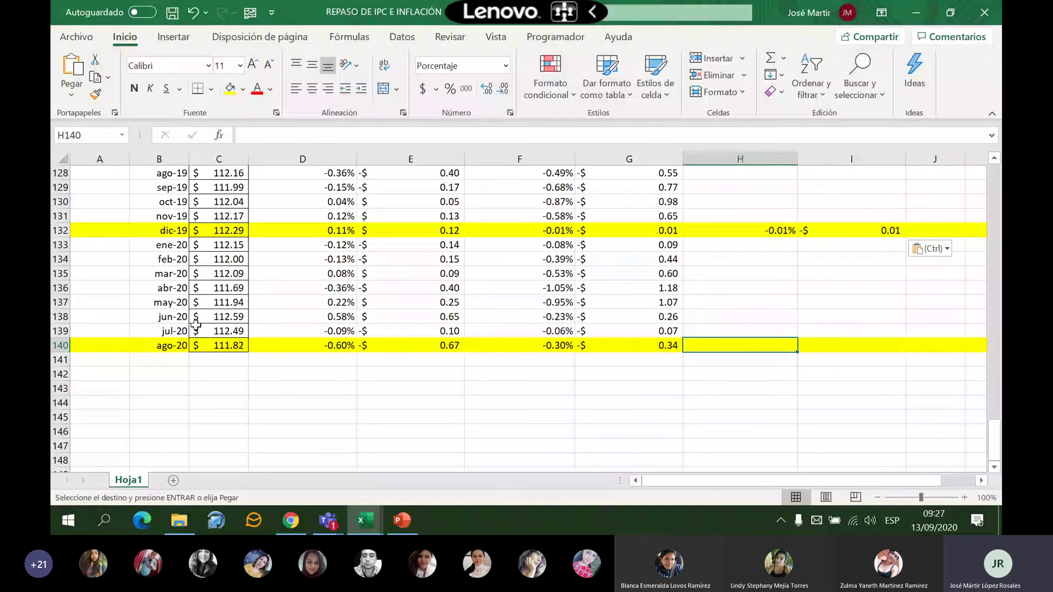
pyautogui.write('+su')
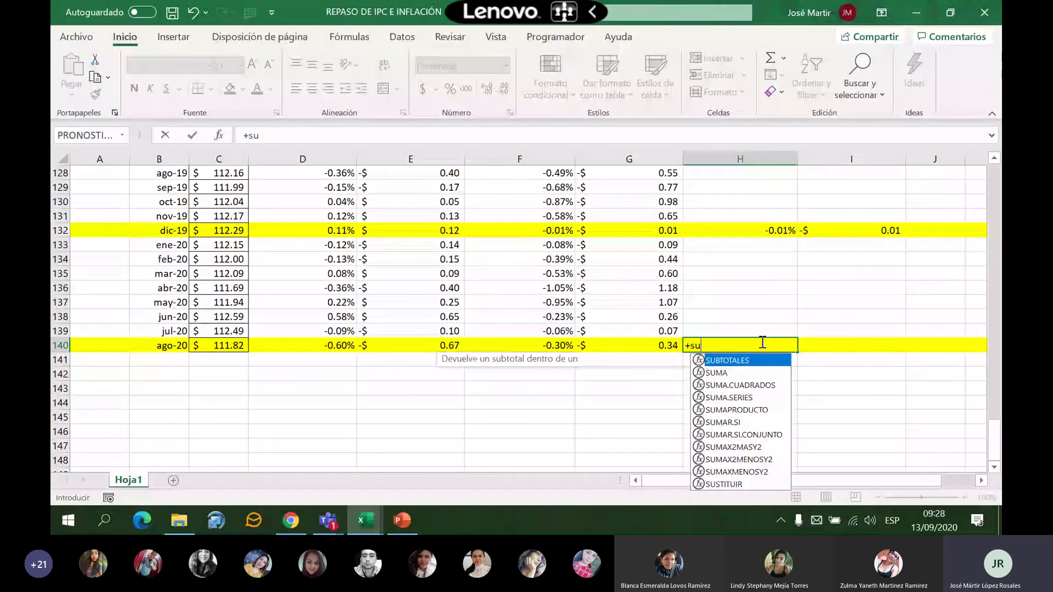
pyautogui.write('mma(')
pyautogui.moveTo(308, 244); pyautogui.dragTo(318, 344)
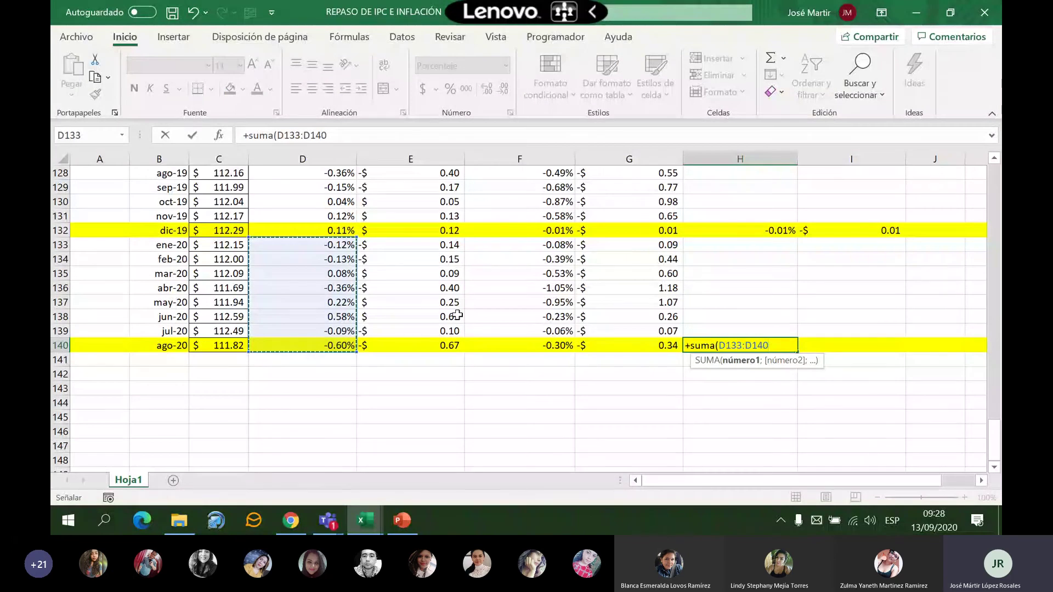
pyautogui.press('Return')
pyautogui.moveTo(798, 352); pyautogui.dragTo(884, 344)
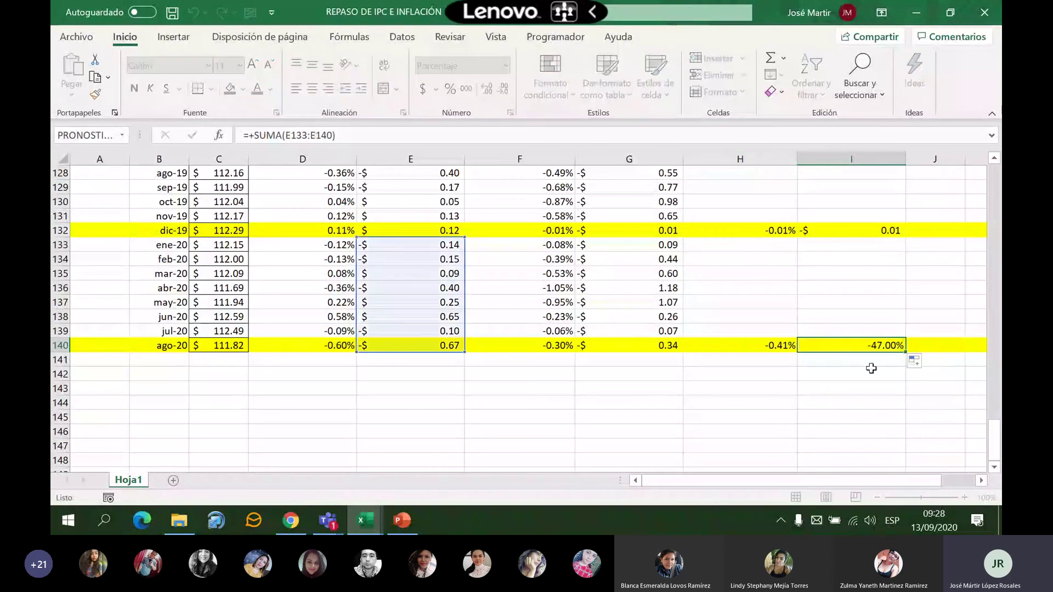
pyautogui.click(740, 388)
# Review the cumulative sums in columns H and I across the years, comparing the 2017 total with its monthly rates in column D
pyautogui.scroll(4, 903, 382)
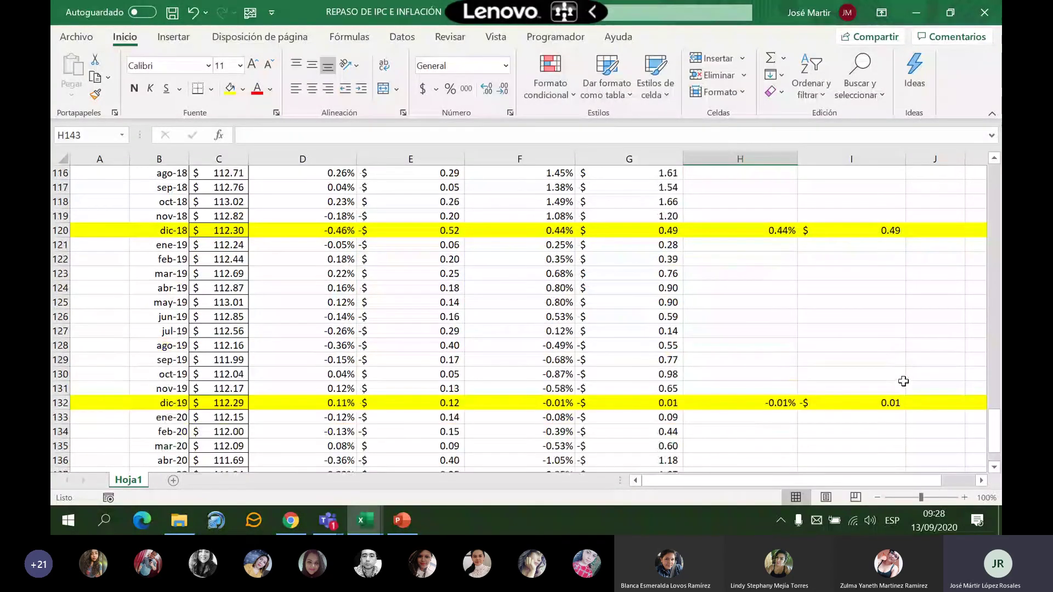
pyautogui.scroll(9, 635, 394)
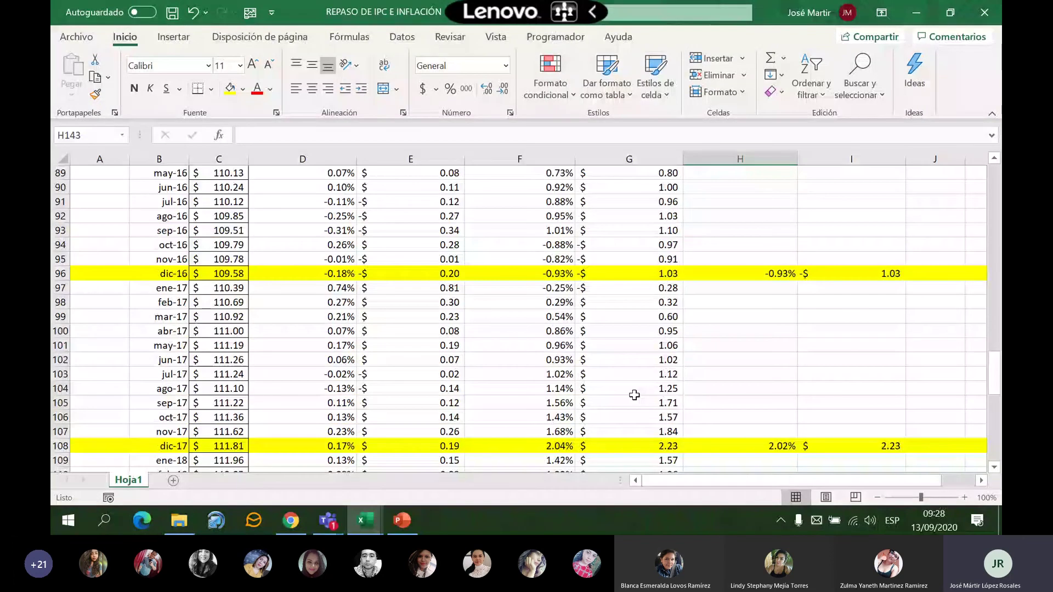
pyautogui.scroll(-1, 635, 395)
pyautogui.moveTo(329, 245); pyautogui.dragTo(332, 388)
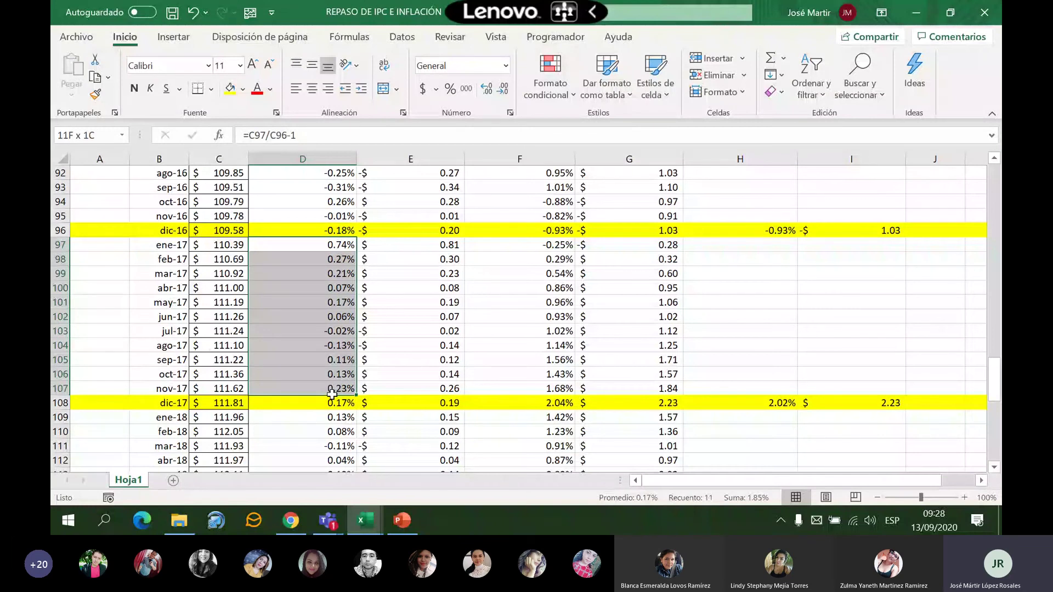
pyautogui.moveTo(329, 259); pyautogui.dragTo(384, 330)
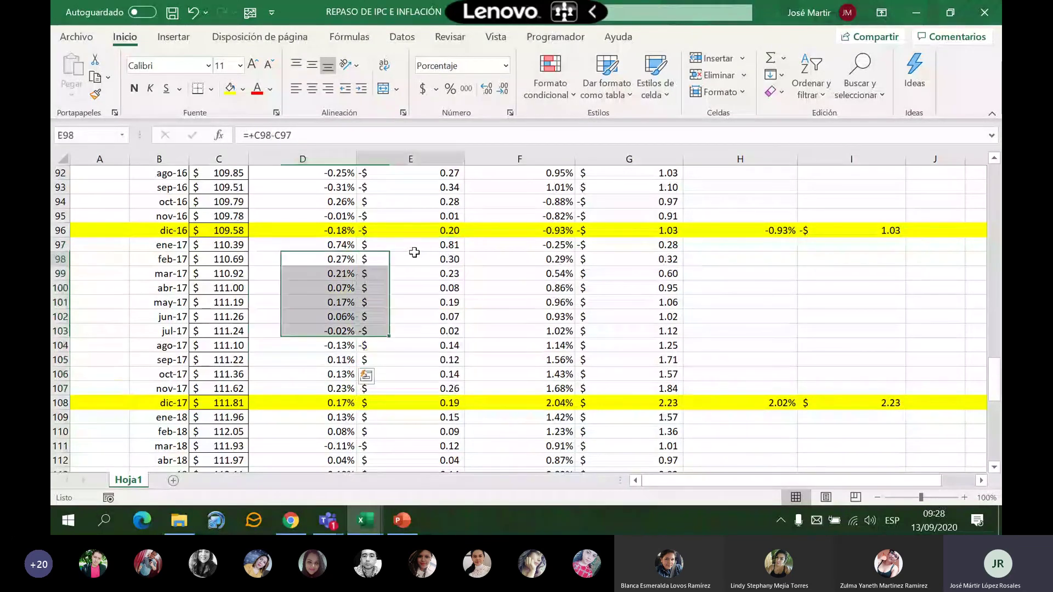
pyautogui.click(784, 302)
pyautogui.scroll(18, 788, 284)
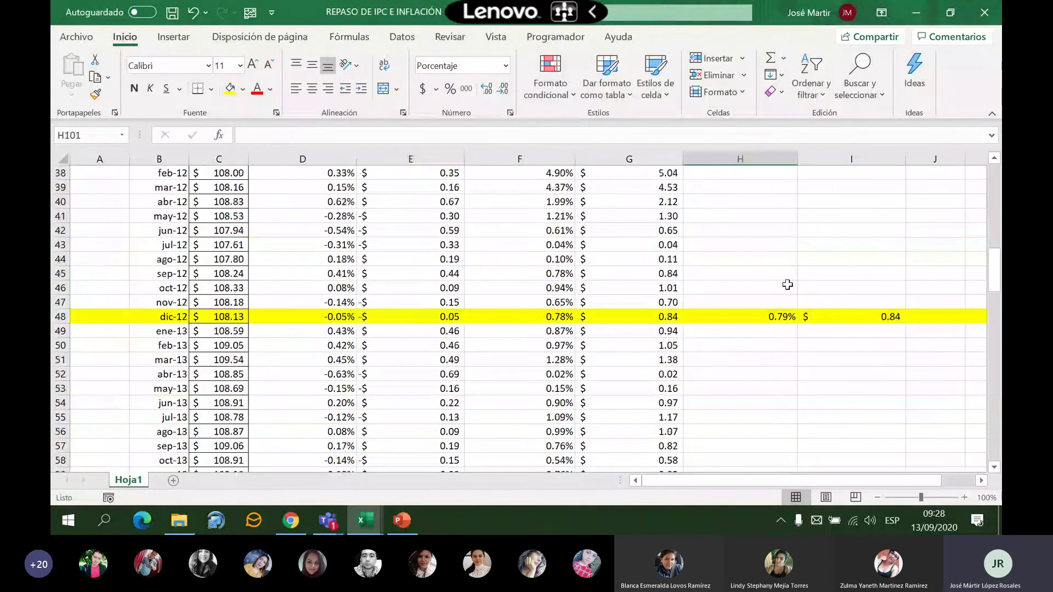
pyautogui.scroll(9, 788, 285)
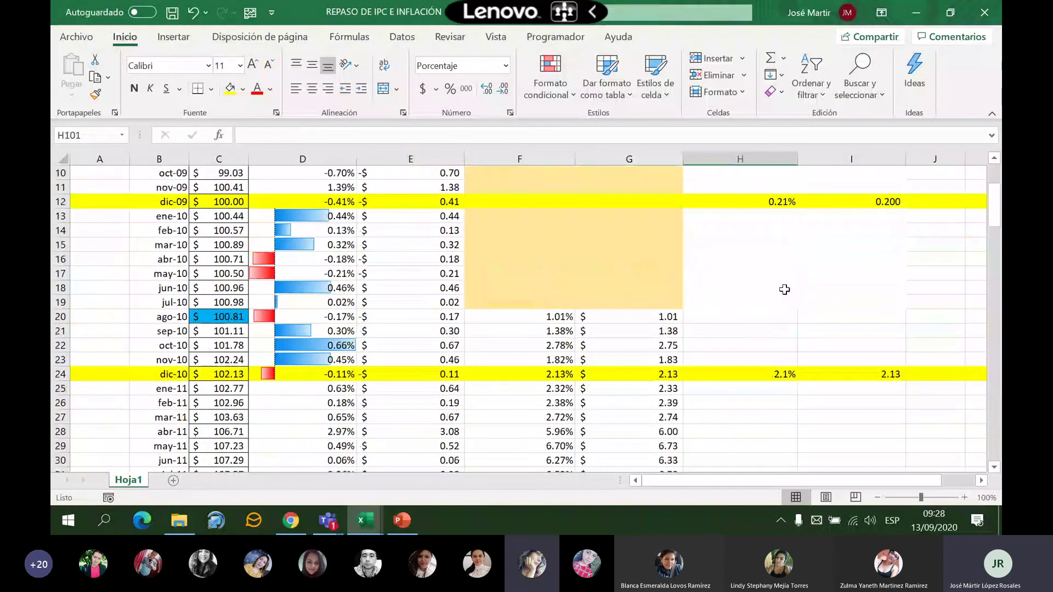
pyautogui.scroll(-20, 784, 290)
pyautogui.scroll(4, 783, 297)
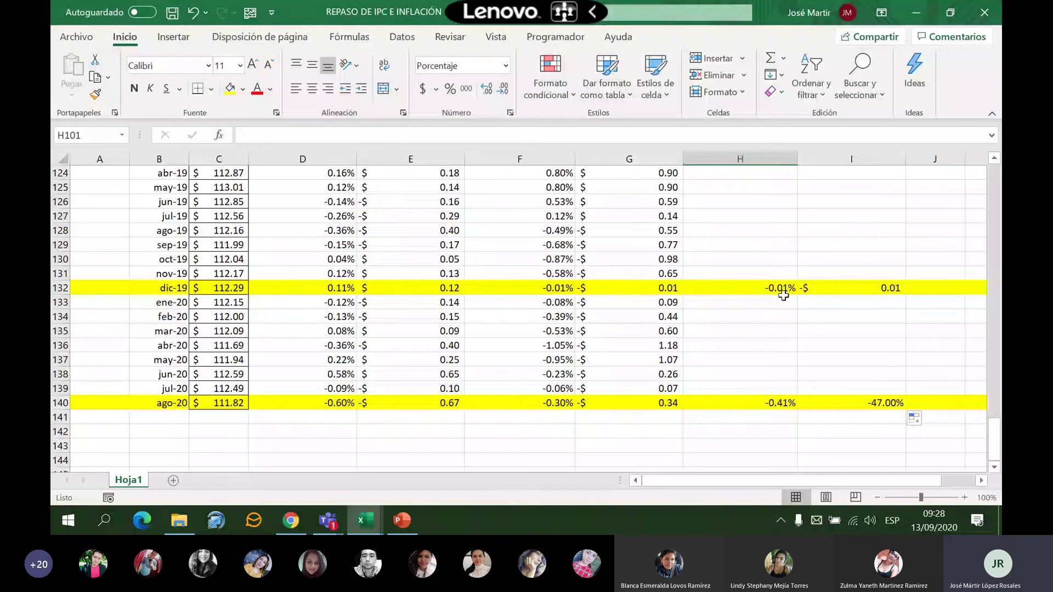
# Switch to Teams to view the class meeting, and return to the REPASO DE IPC E INFLACIÓN workbook in Excel
pyautogui.moveTo(328, 520)
pyautogui.click(381, 428)
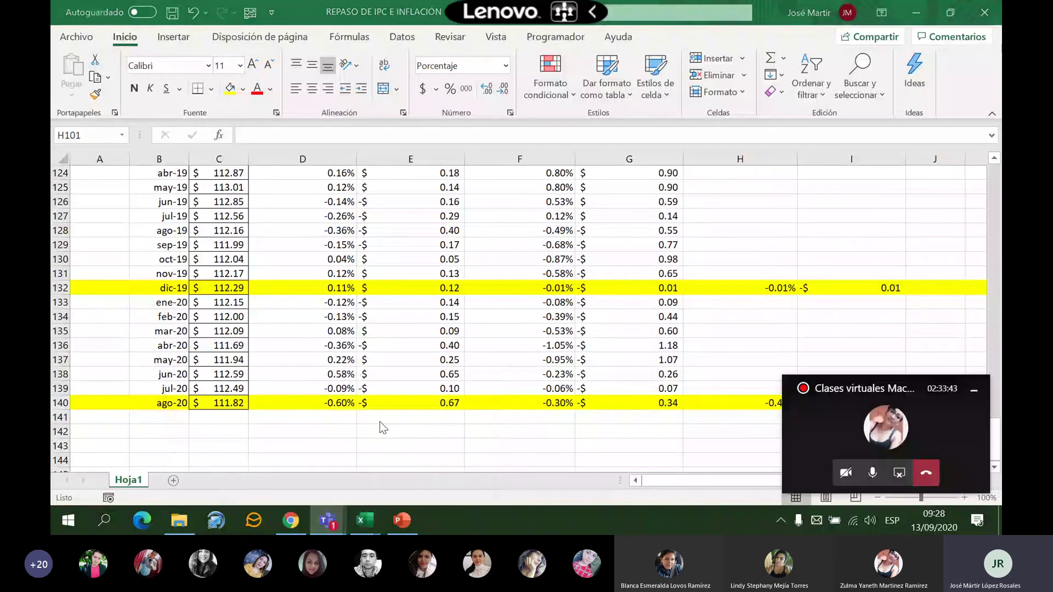
pyautogui.click(825, 420)
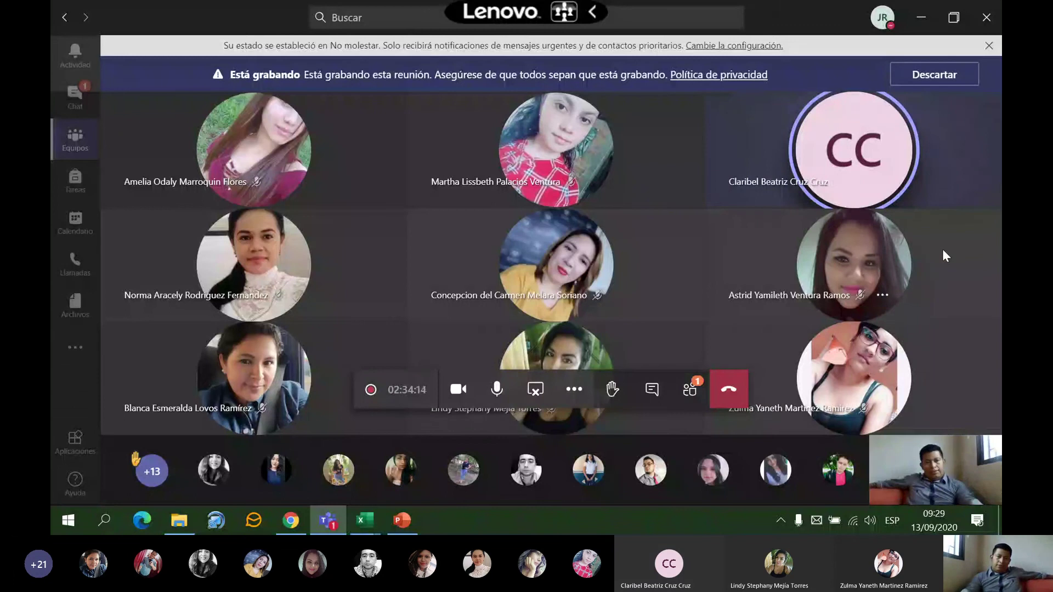
pyautogui.click(365, 520)
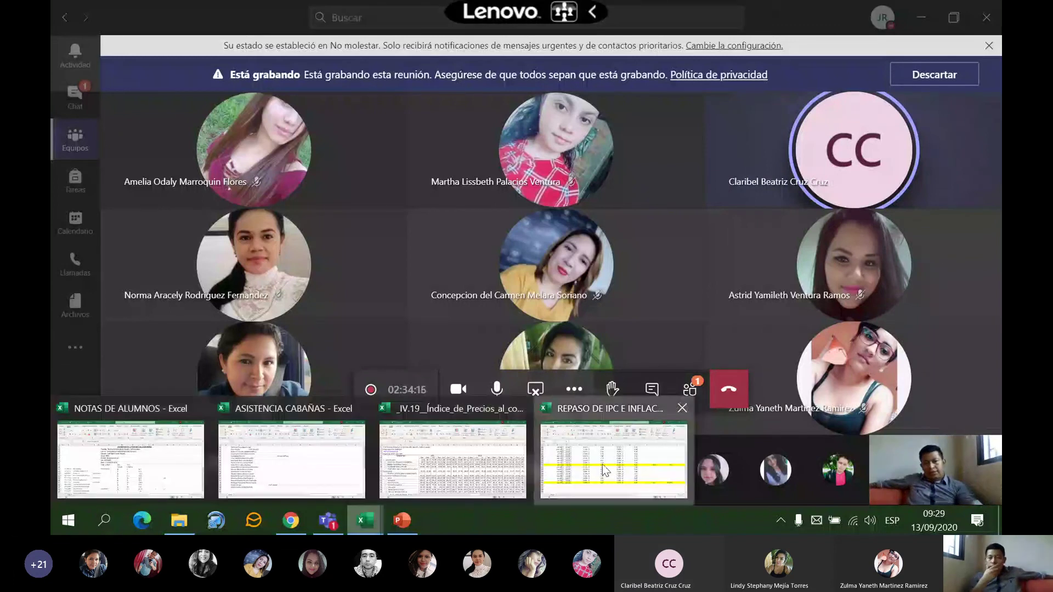
pyautogui.click(605, 470)
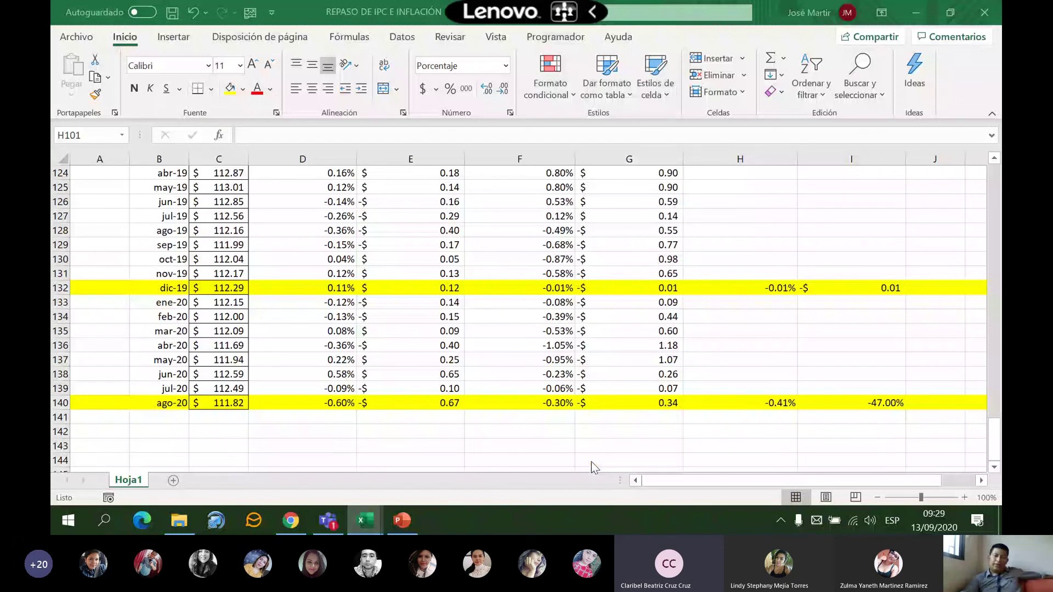
# Review the cumulative totals in the highlighted December rows against the 2019 monthly inflation and variation in columns D and E
pyautogui.click(752, 360)
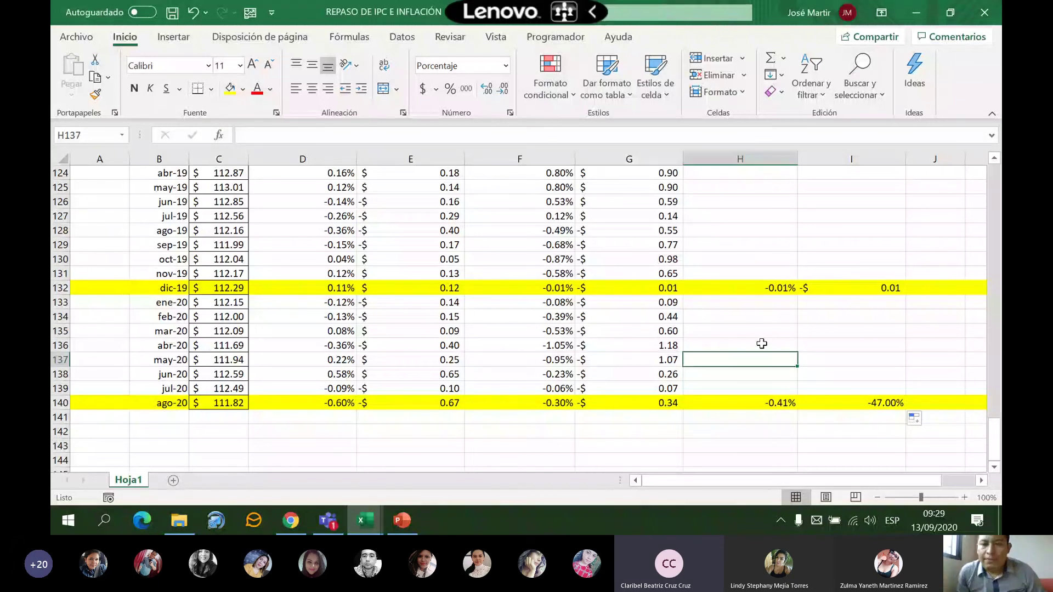
pyautogui.click(865, 351)
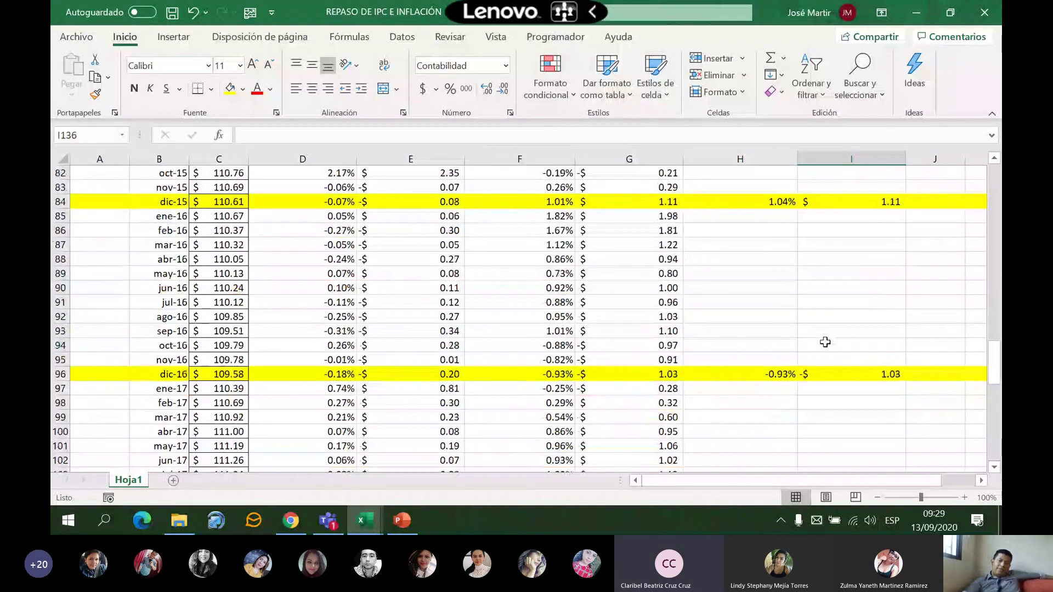
pyautogui.scroll(4, 826, 342)
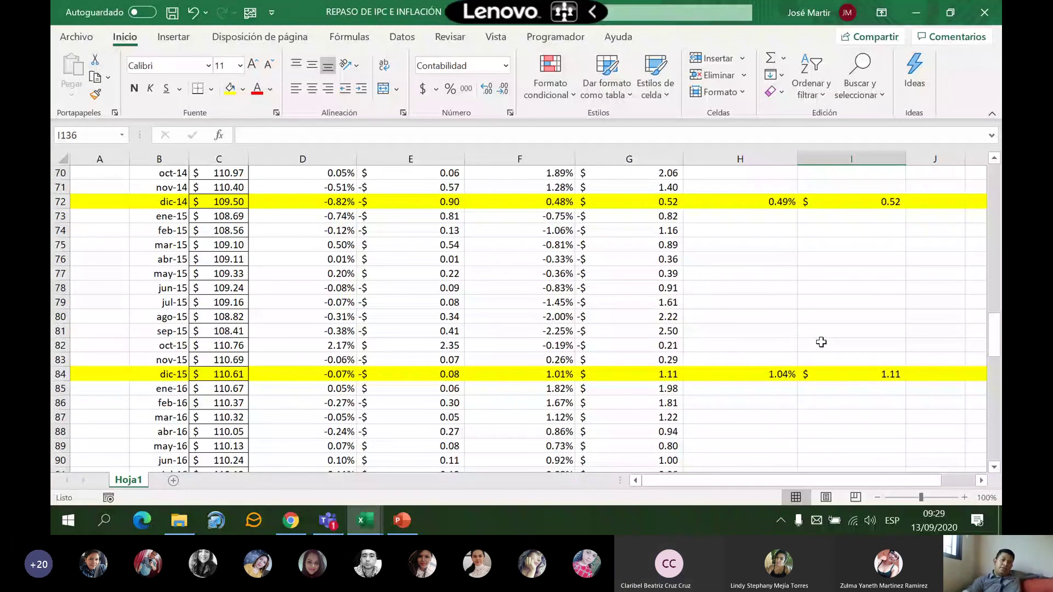
pyautogui.scroll(-15, 447, 332)
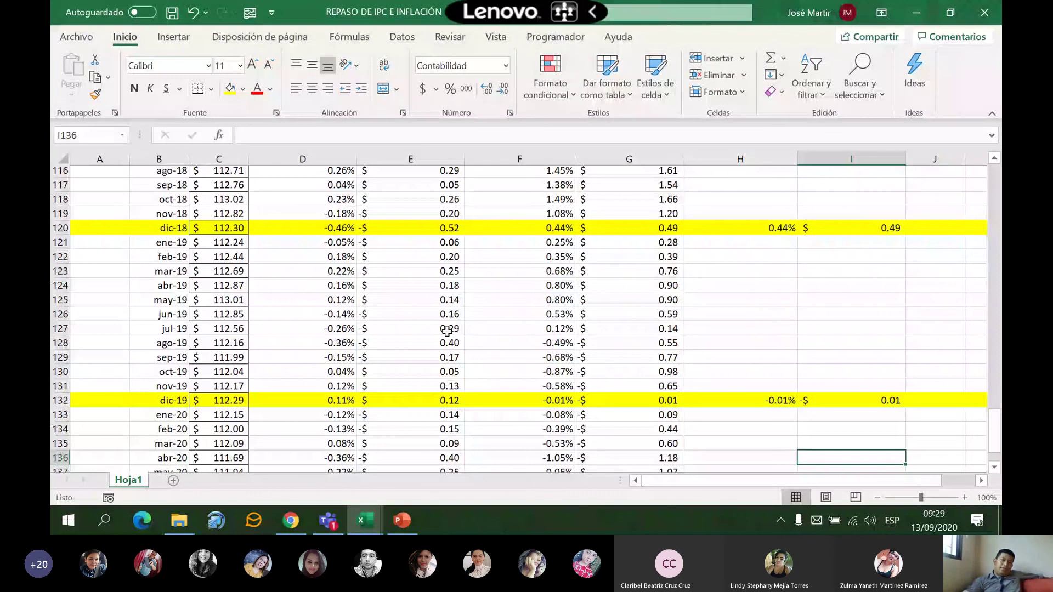
pyautogui.scroll(1, 447, 332)
pyautogui.moveTo(159, 259); pyautogui.dragTo(219, 288)
pyautogui.click(219, 331)
pyautogui.moveTo(307, 260); pyautogui.dragTo(318, 403)
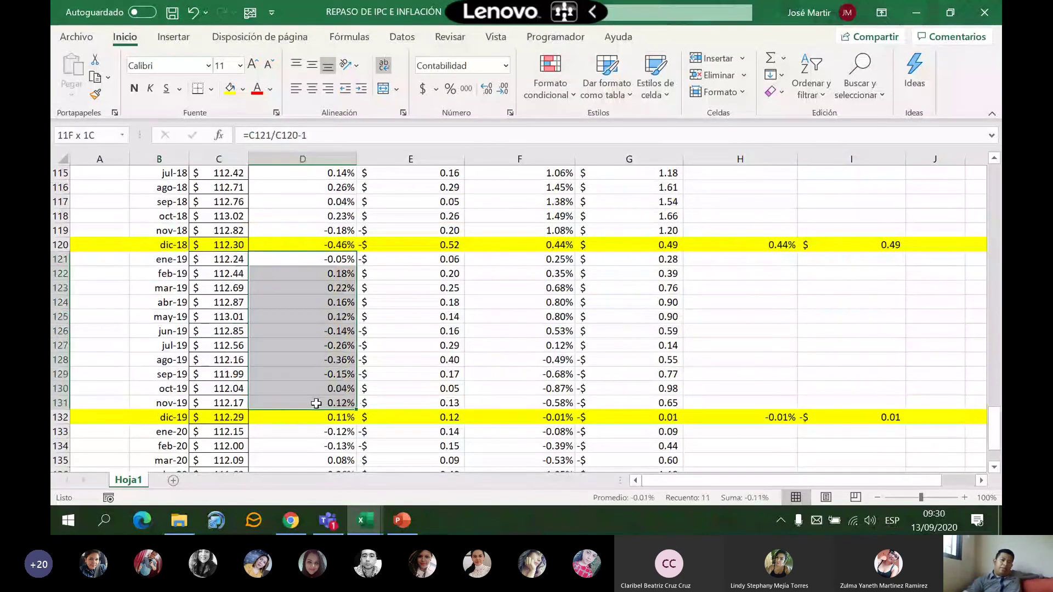
pyautogui.click(529, 328)
pyautogui.click(426, 264)
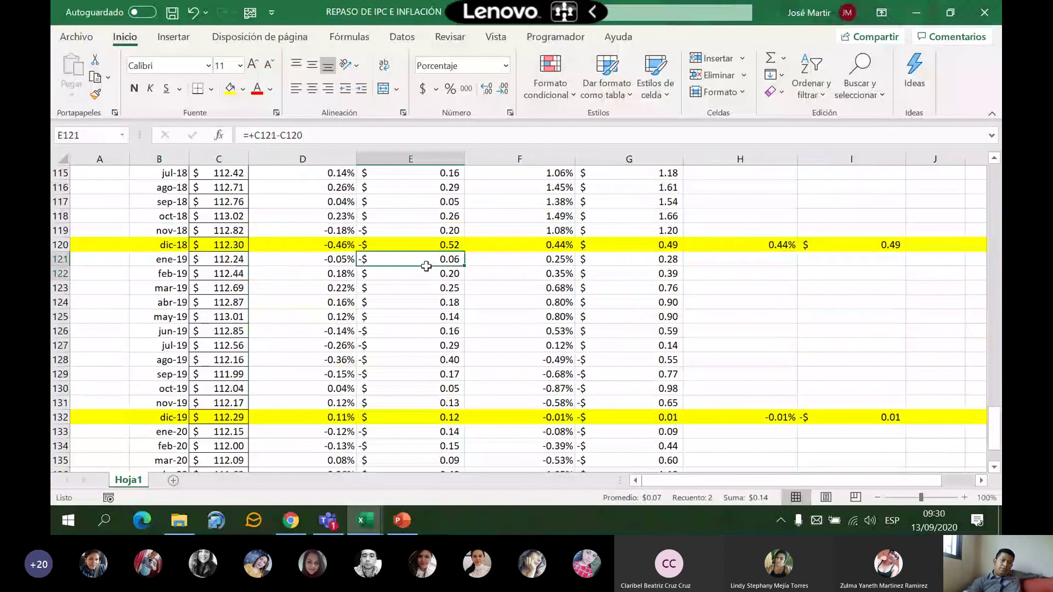
pyautogui.moveTo(426, 266); pyautogui.dragTo(422, 295)
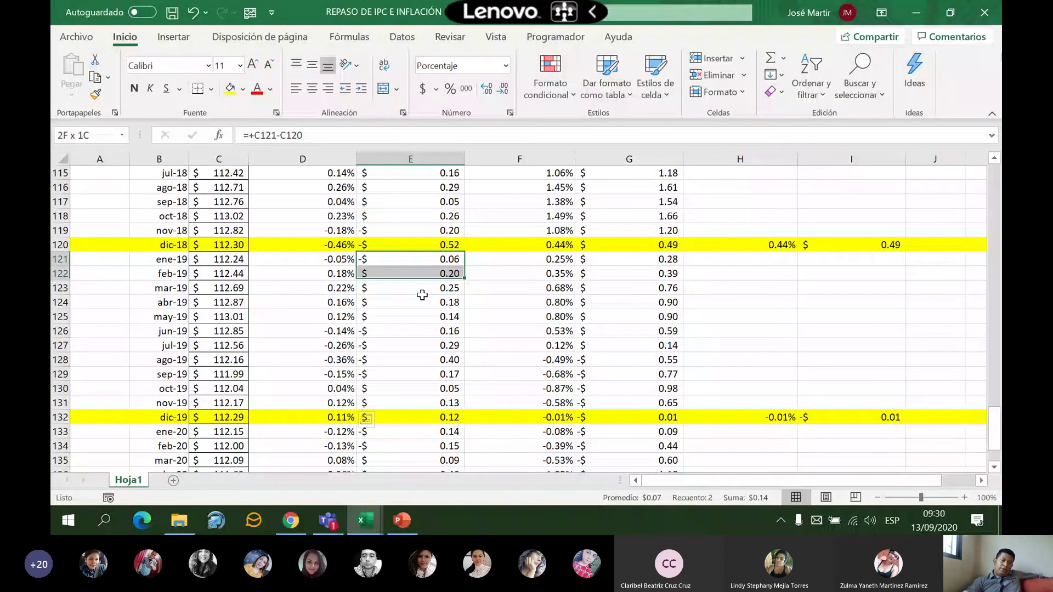
# Apply light blue gradient data bars to the 2019 monthly inflation, D121:D132, after previewing the color scales and icon sets
pyautogui.moveTo(329, 259); pyautogui.dragTo(328, 337)
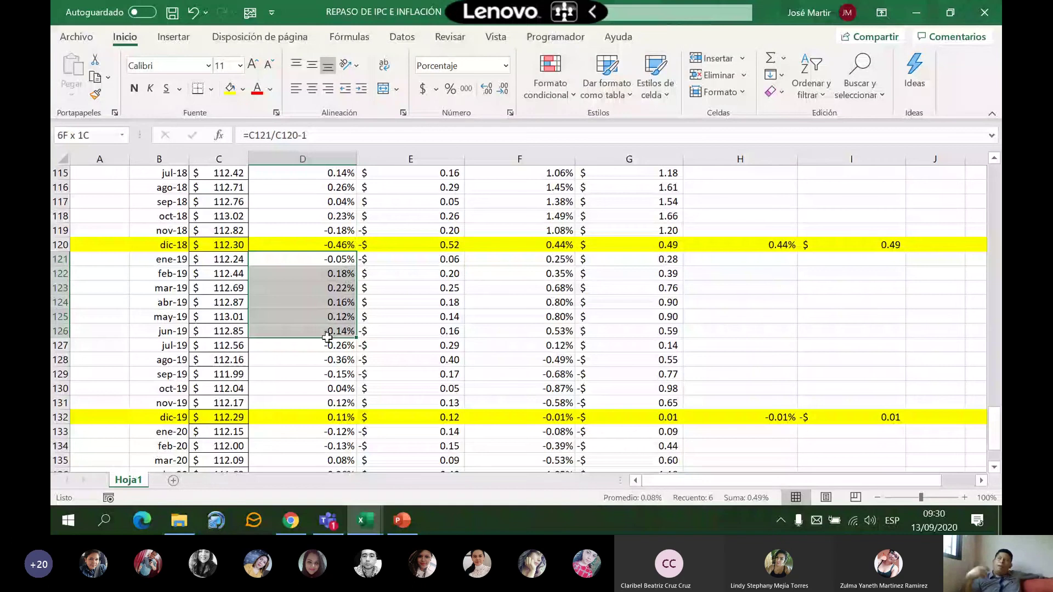
pyautogui.moveTo(327, 338); pyautogui.dragTo(327, 422)
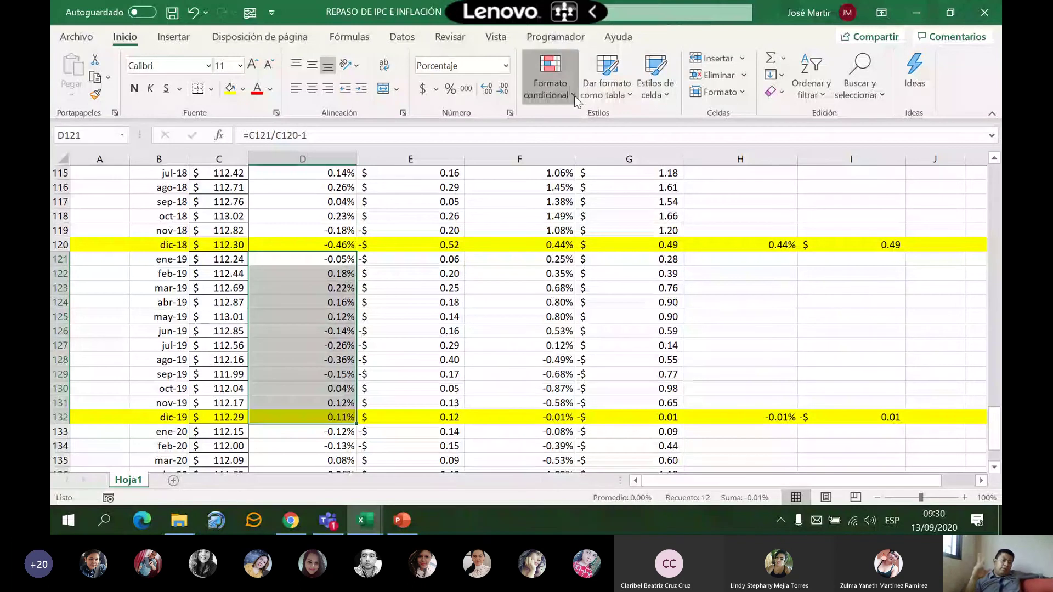
pyautogui.click(575, 95)
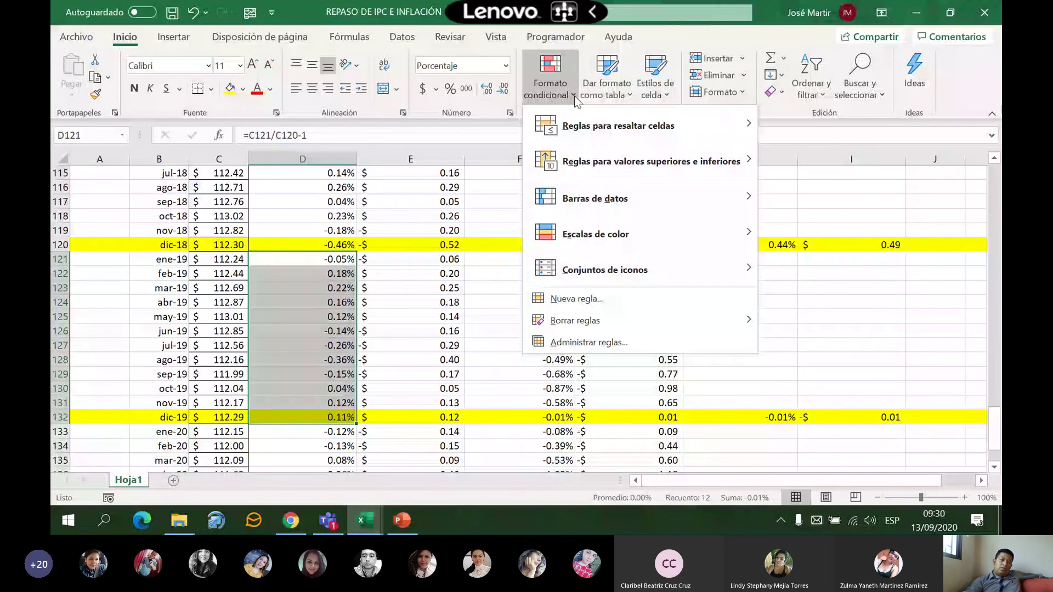
pyautogui.moveTo(595, 198)
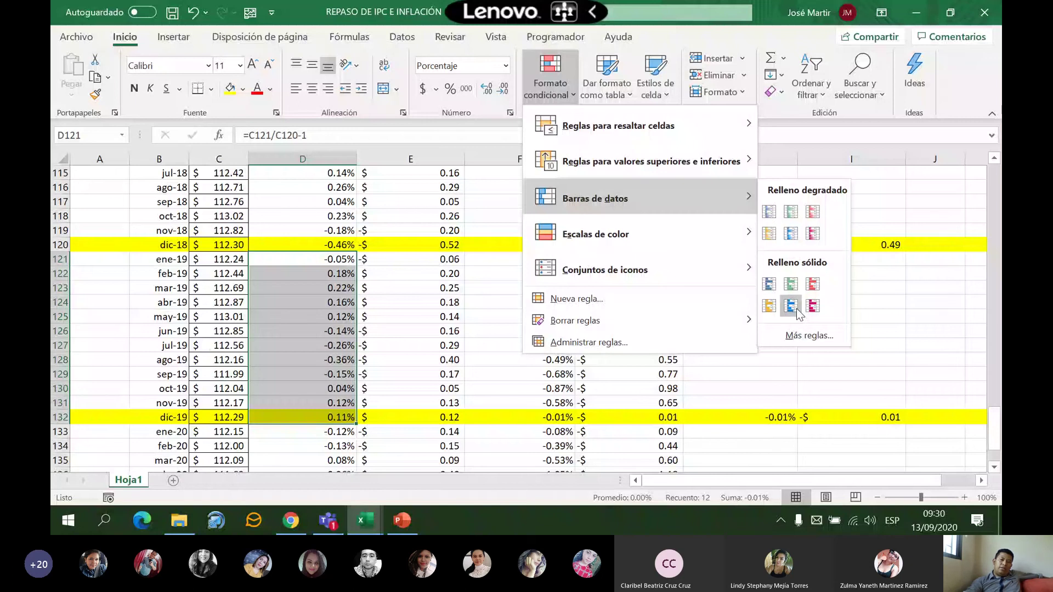
pyautogui.moveTo(650, 245)
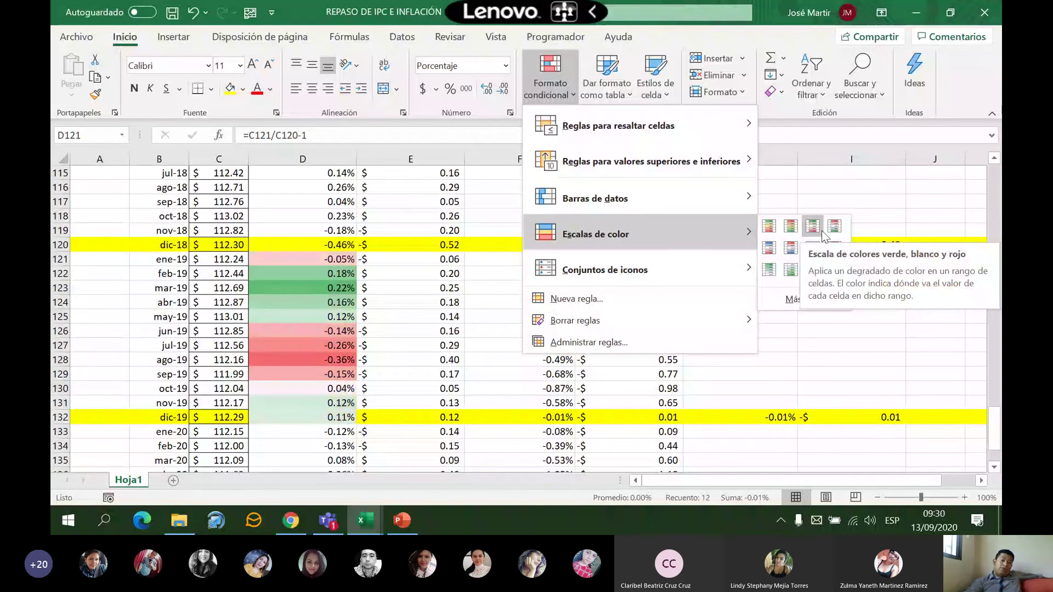
pyautogui.moveTo(735, 270)
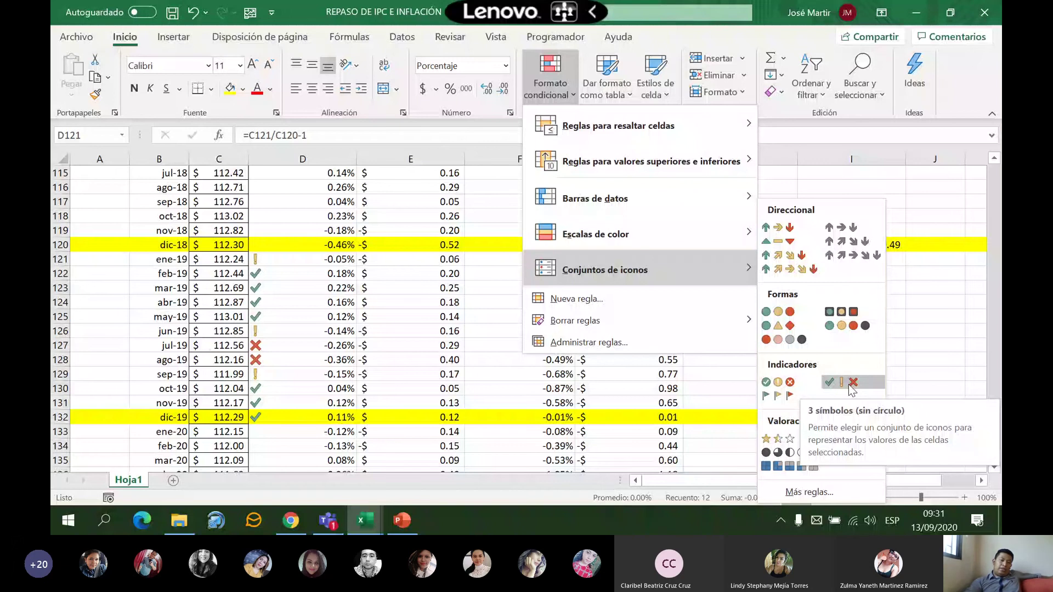
# Examine the 2019 data bars in column D alongside the year's cumulative totals in H132:I132
pyautogui.moveTo(308, 259); pyautogui.dragTo(319, 389)
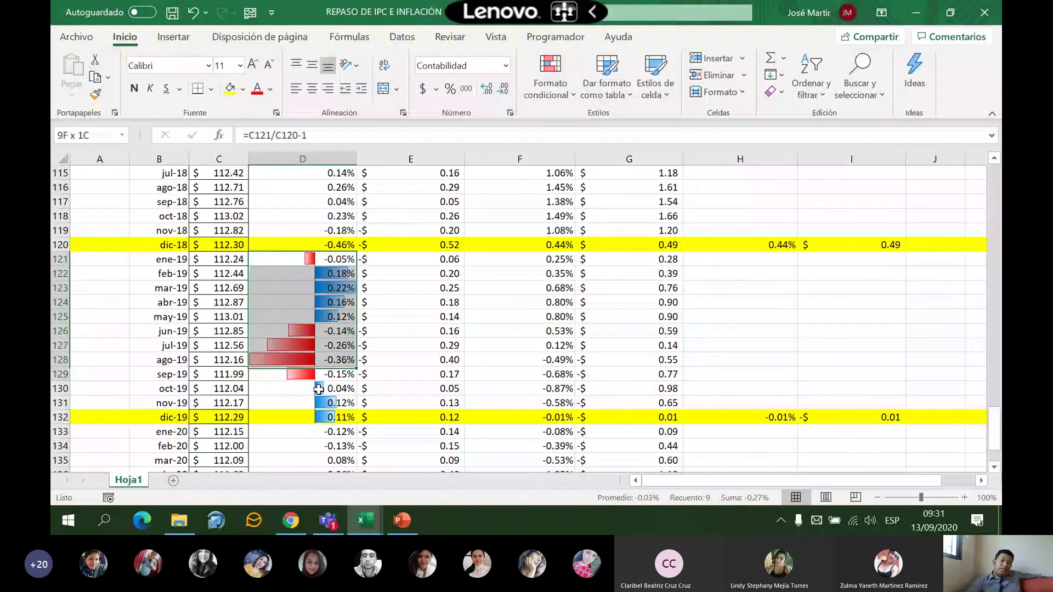
pyautogui.click(347, 277)
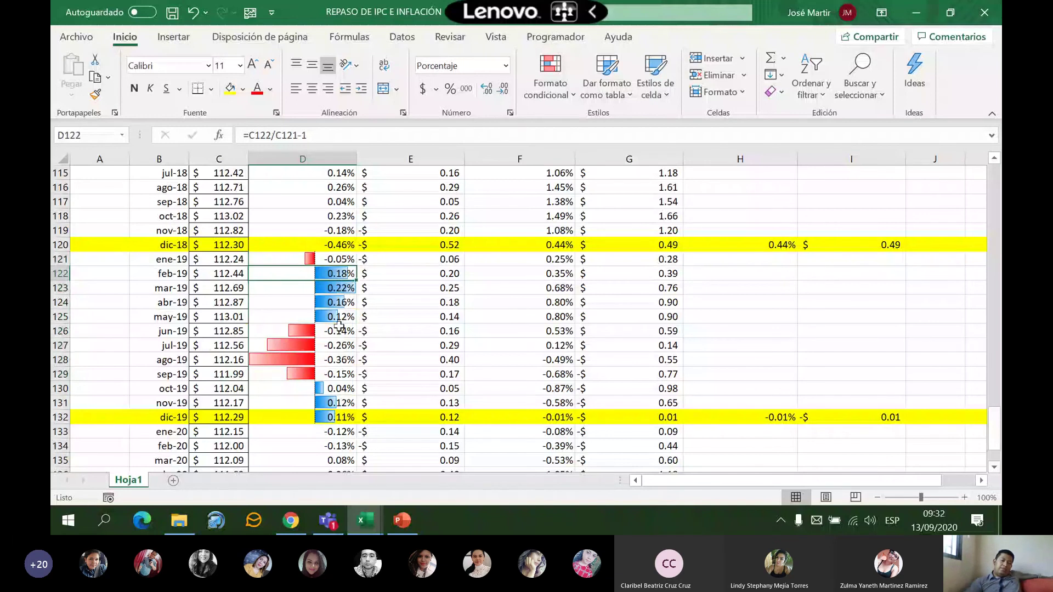
pyautogui.click(759, 335)
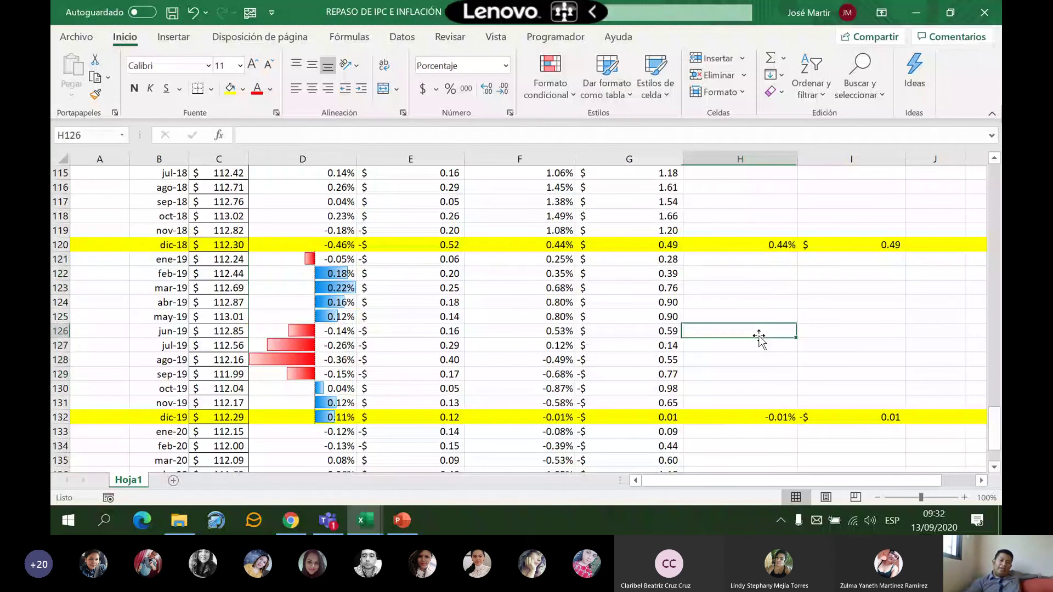
pyautogui.click(713, 417)
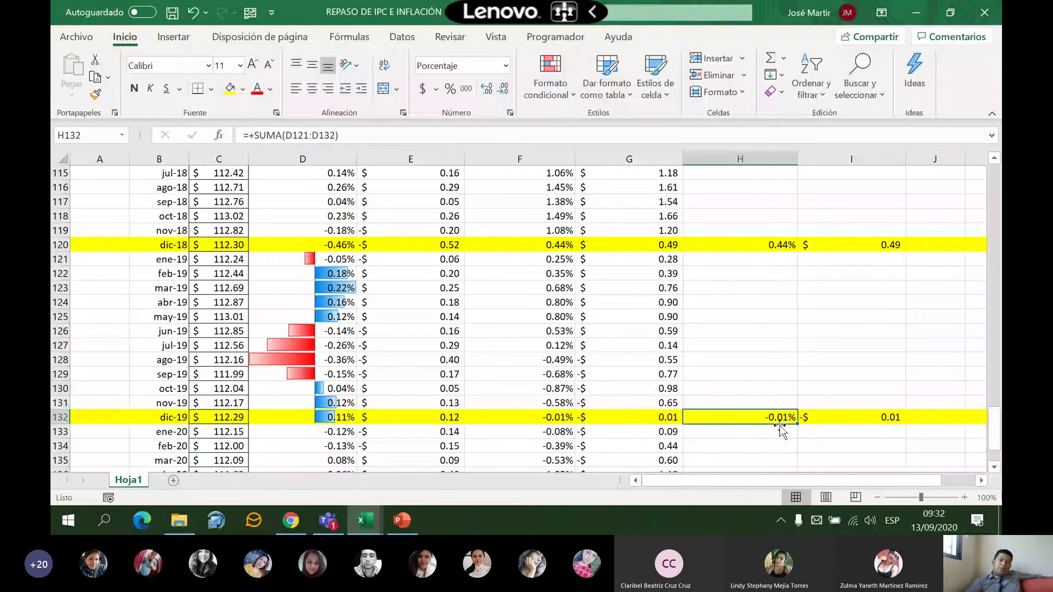
pyautogui.click(884, 423)
pyautogui.click(850, 387)
pyautogui.scroll(-1, 846, 377)
pyautogui.scroll(2, 847, 378)
pyautogui.scroll(-1, 846, 376)
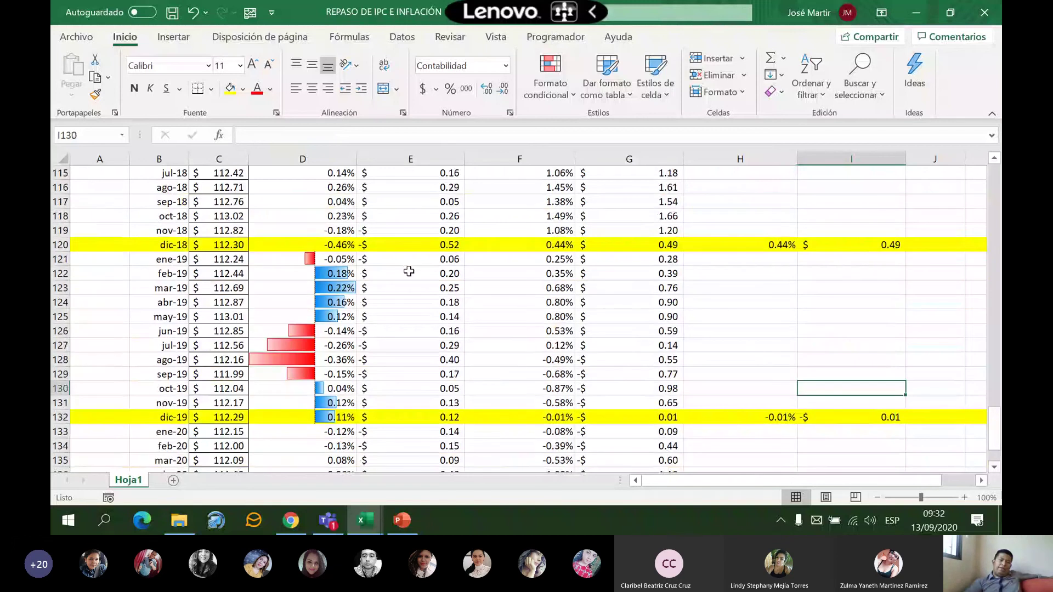
# Plot the 2019 monthly inflation, D121:D132, as a line chart on the sheet, and delete the chart
pyautogui.click(337, 261)
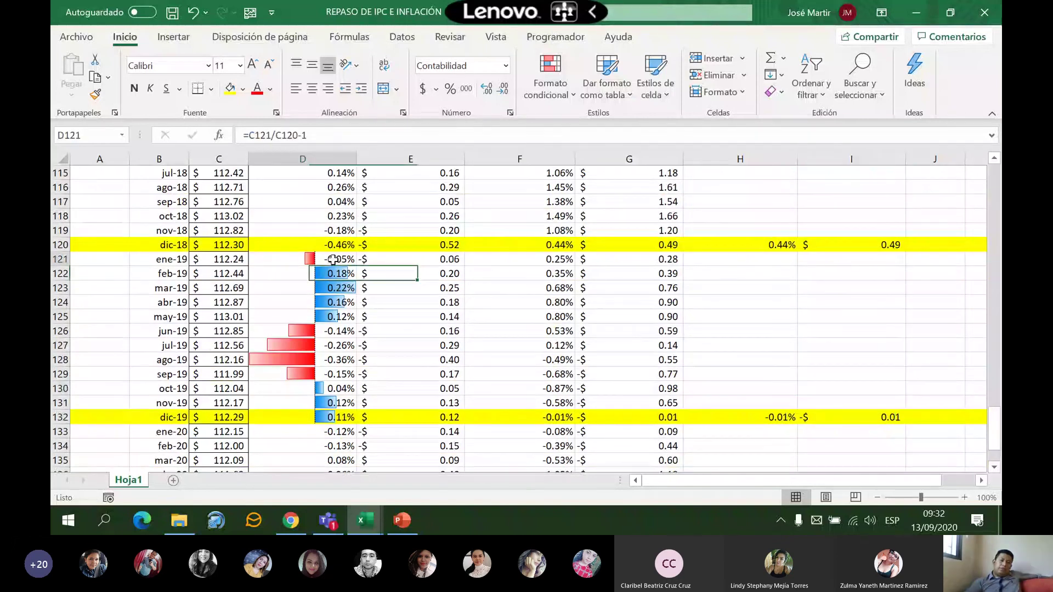
pyautogui.keyDown('shift'); pyautogui.click(334, 418); pyautogui.keyUp('shift')
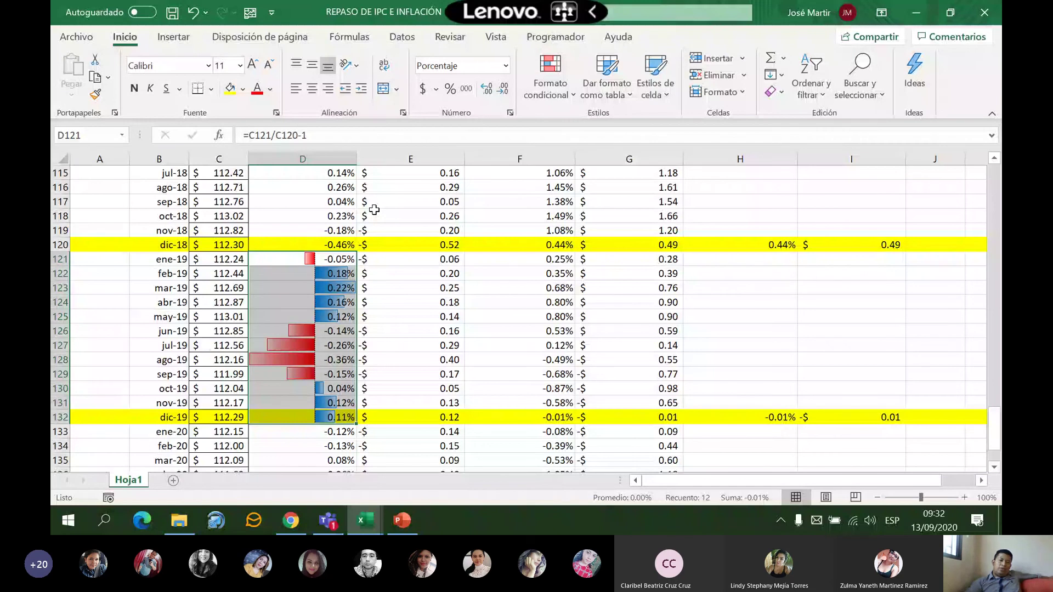
pyautogui.hotkey('alt', 'F1')
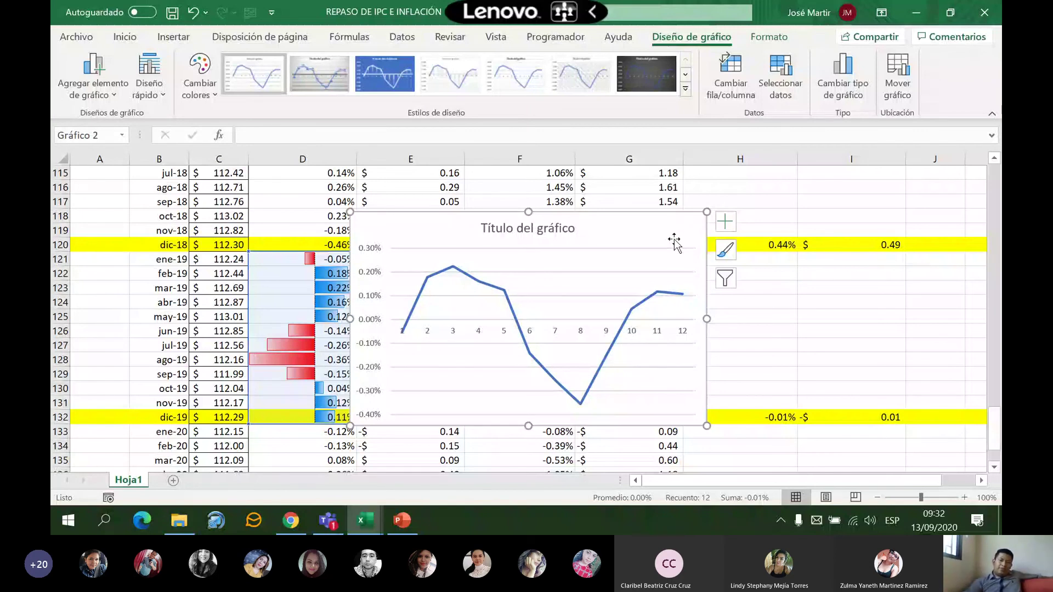
pyautogui.press('Delete')
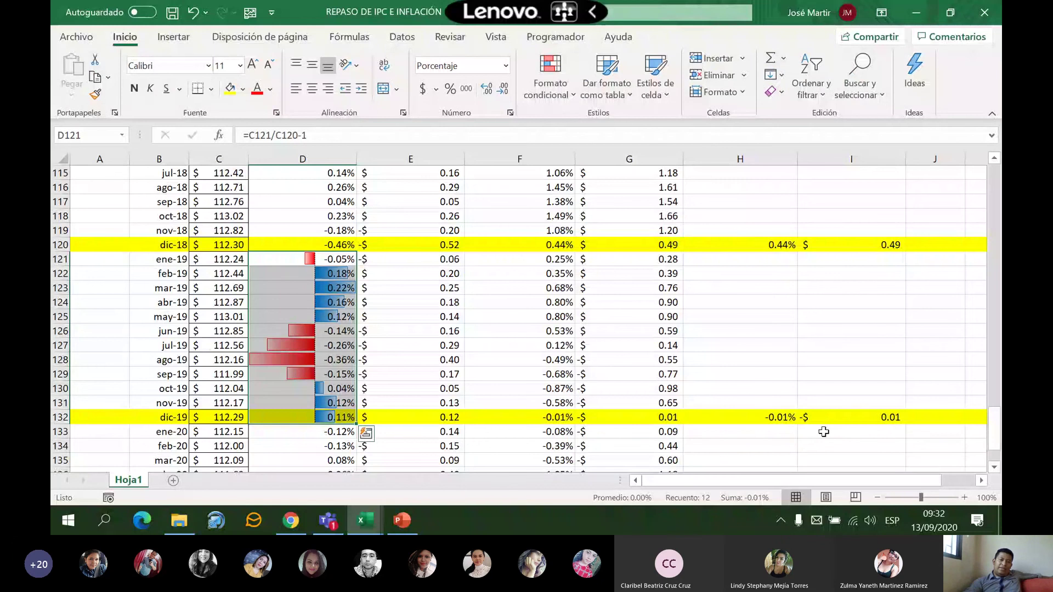
pyautogui.click(789, 308)
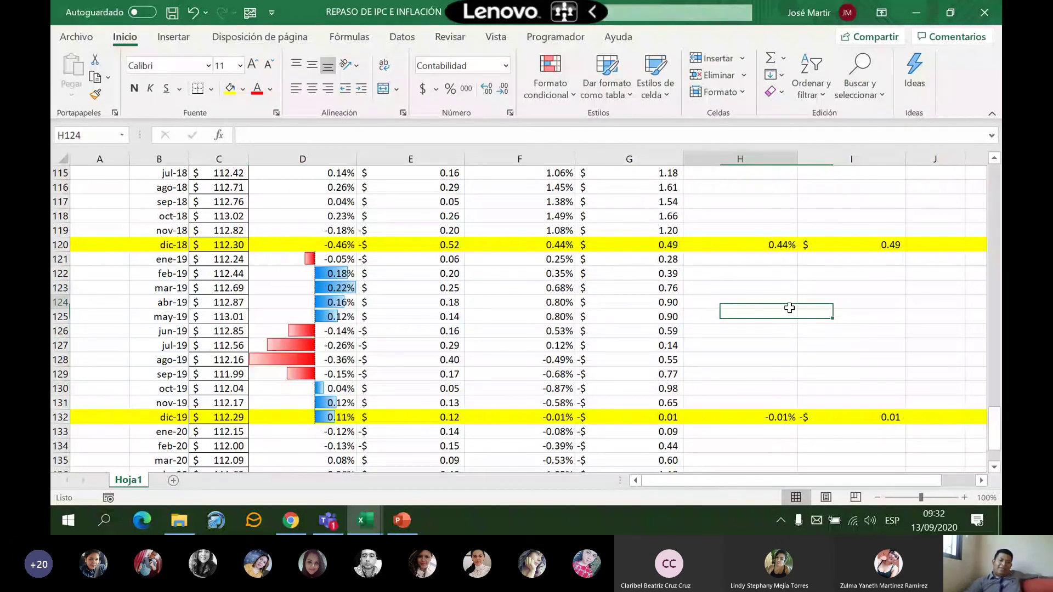
pyautogui.press('Down')
pyautogui.press('Down')
pyautogui.press('Left')
pyautogui.press('Left')
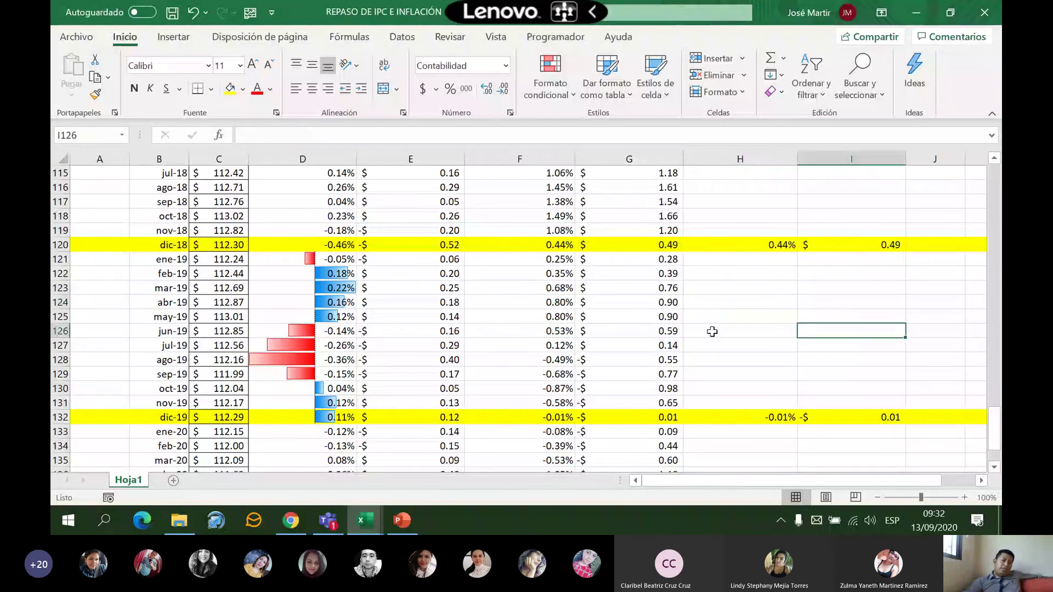
pyautogui.click(730, 336)
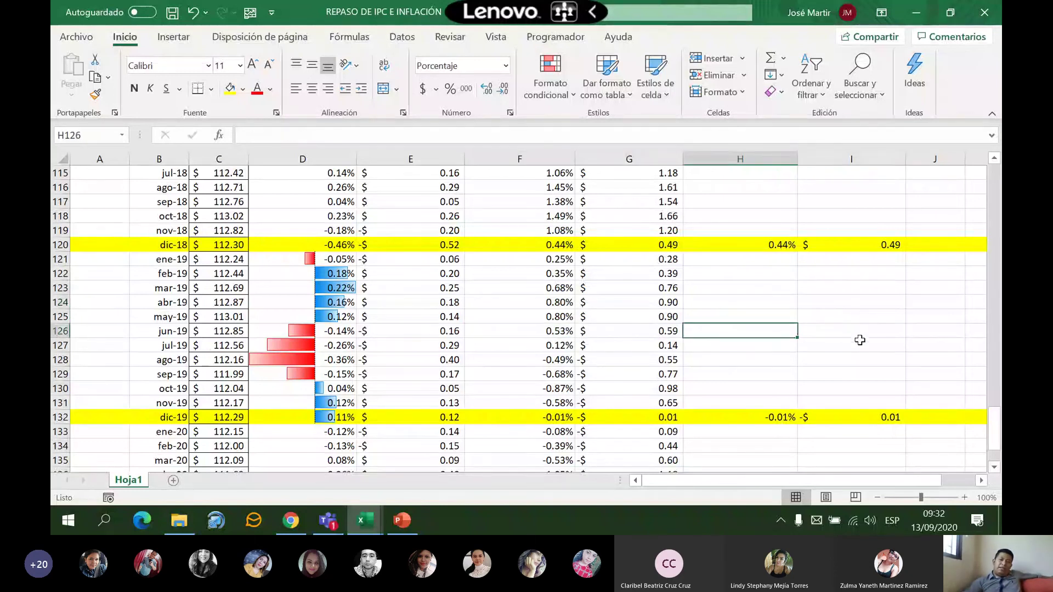
# Apply light blue gradient data bars to the monthly variation in column E from January 2010 to August 2020, E13:E140
pyautogui.scroll(-2, 856, 336)
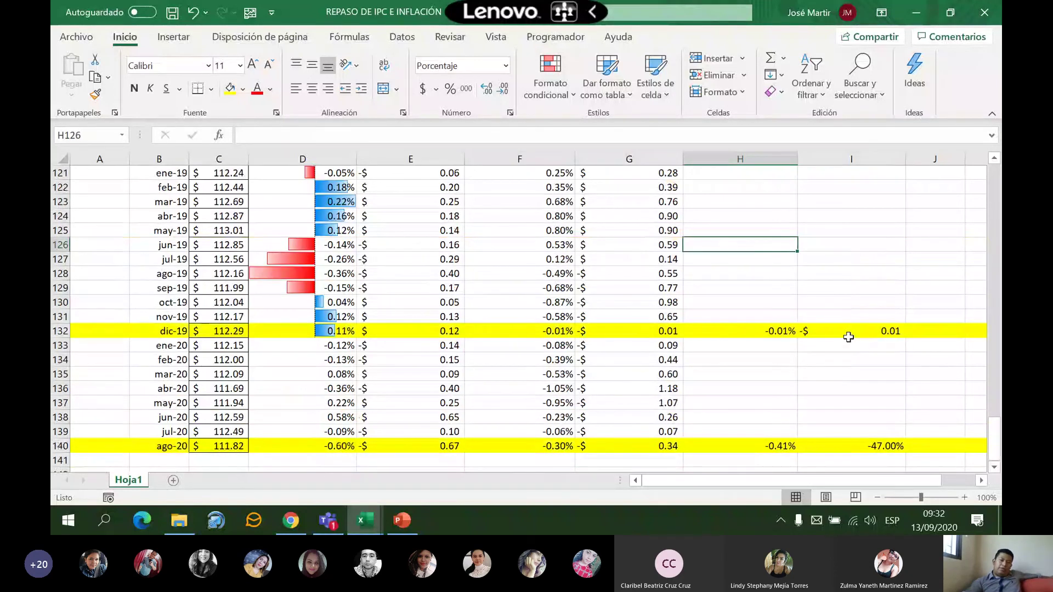
pyautogui.scroll(-1, 841, 315)
pyautogui.scroll(8, 840, 314)
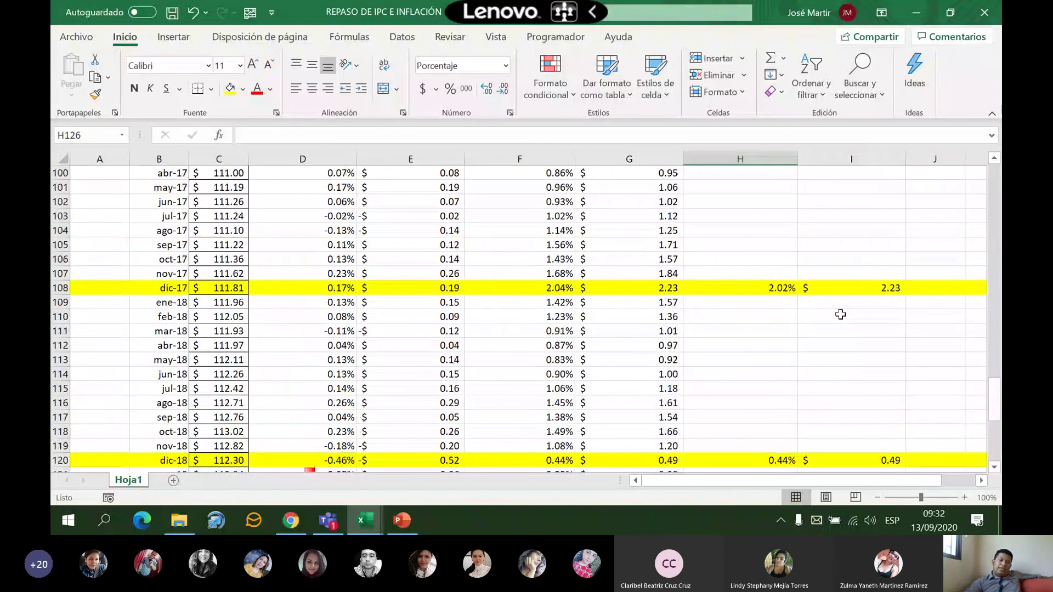
pyautogui.scroll(20, 840, 314)
pyautogui.scroll(-1, 836, 313)
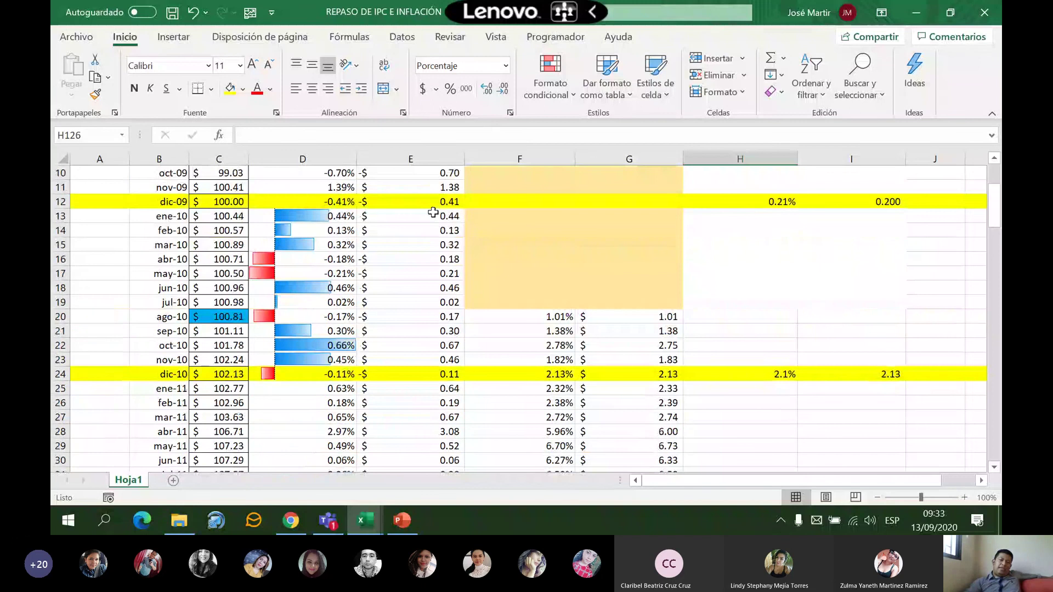
pyautogui.moveTo(433, 212); pyautogui.dragTo(465, 532)
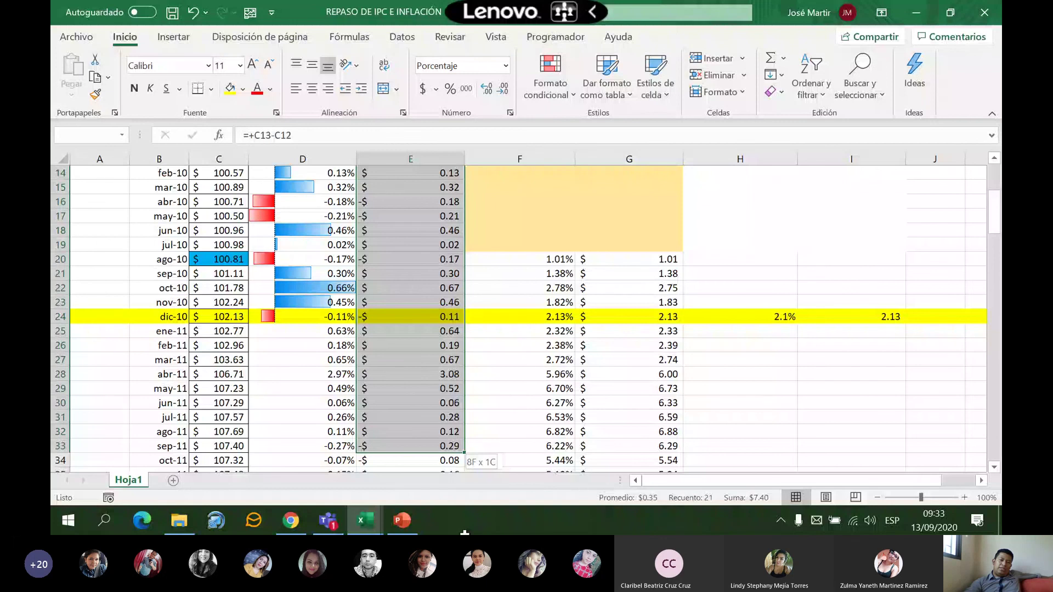
pyautogui.hotkey('ctrl', 'shift', 'Down')
pyautogui.click(550, 77)
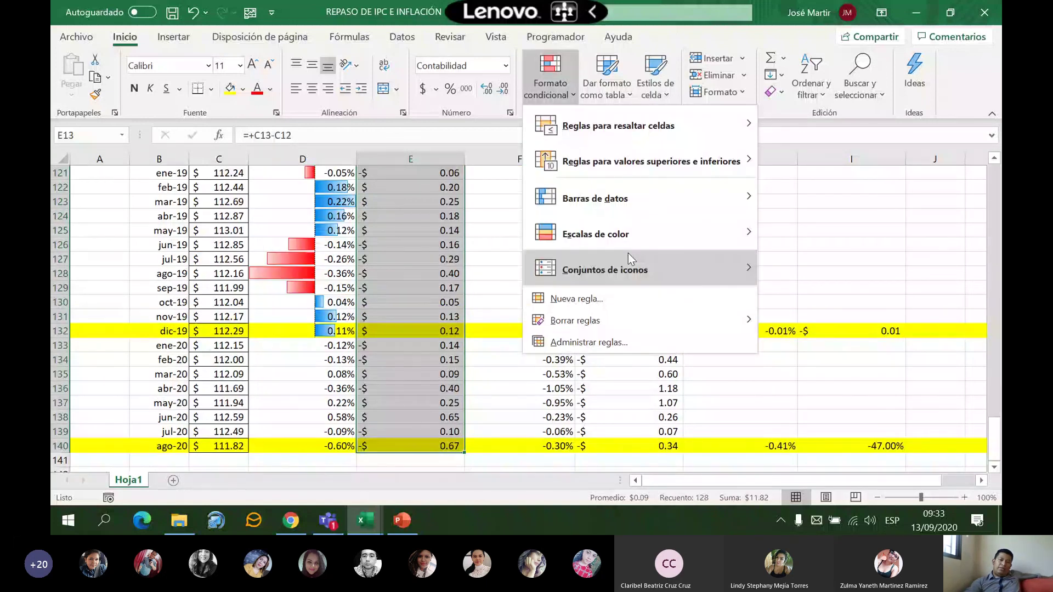
pyautogui.moveTo(631, 198)
pyautogui.click(790, 232)
pyautogui.scroll(4, 577, 389)
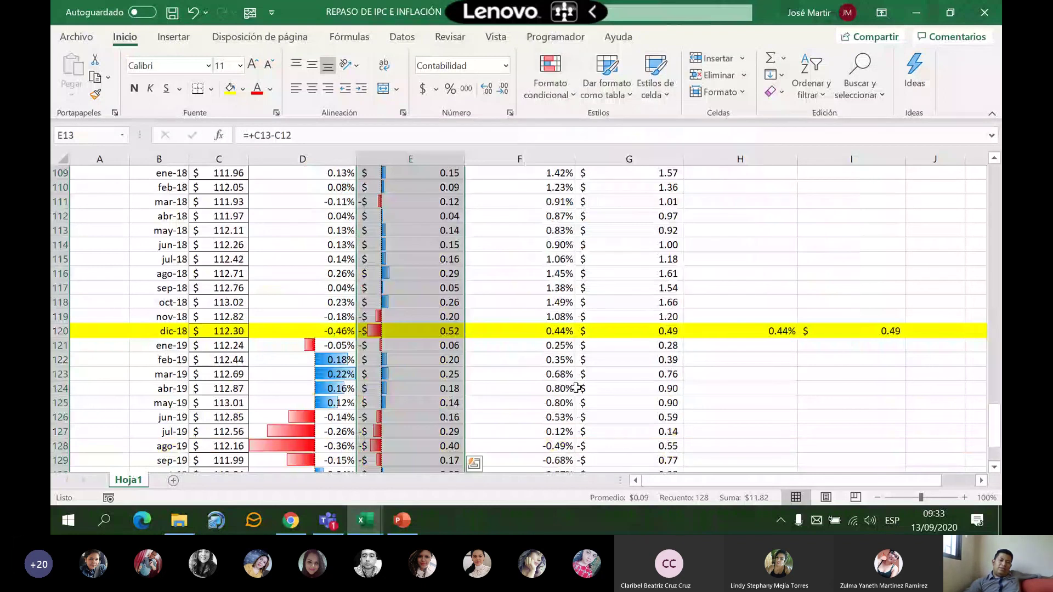
# Undo the data bars in E13:E140, plot that monthly variation as a line chart, and delete the chart
pyautogui.scroll(6, 576, 388)
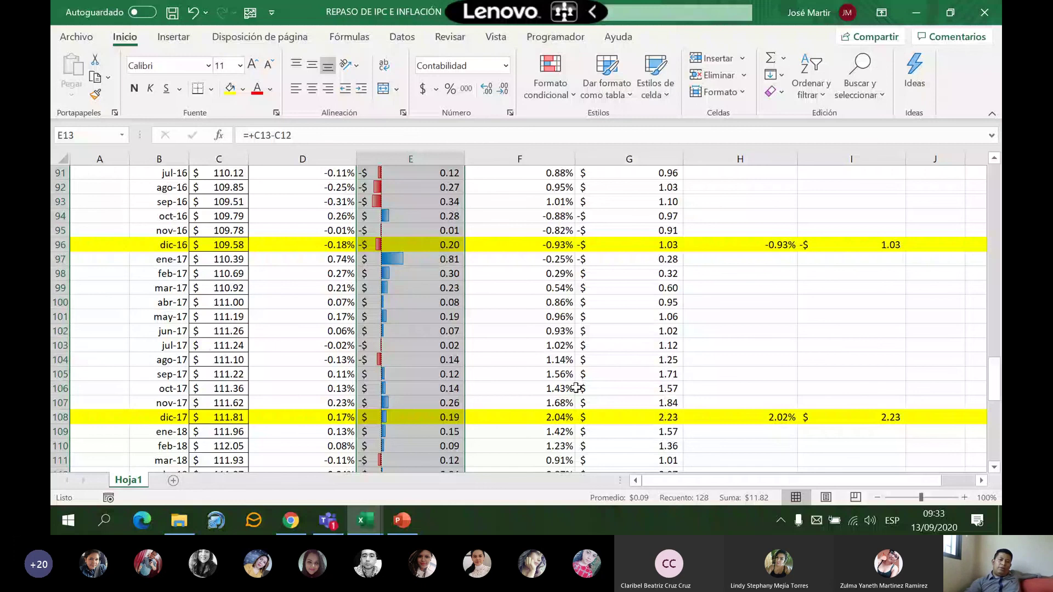
pyautogui.scroll(19, 577, 389)
pyautogui.scroll(-20, 579, 391)
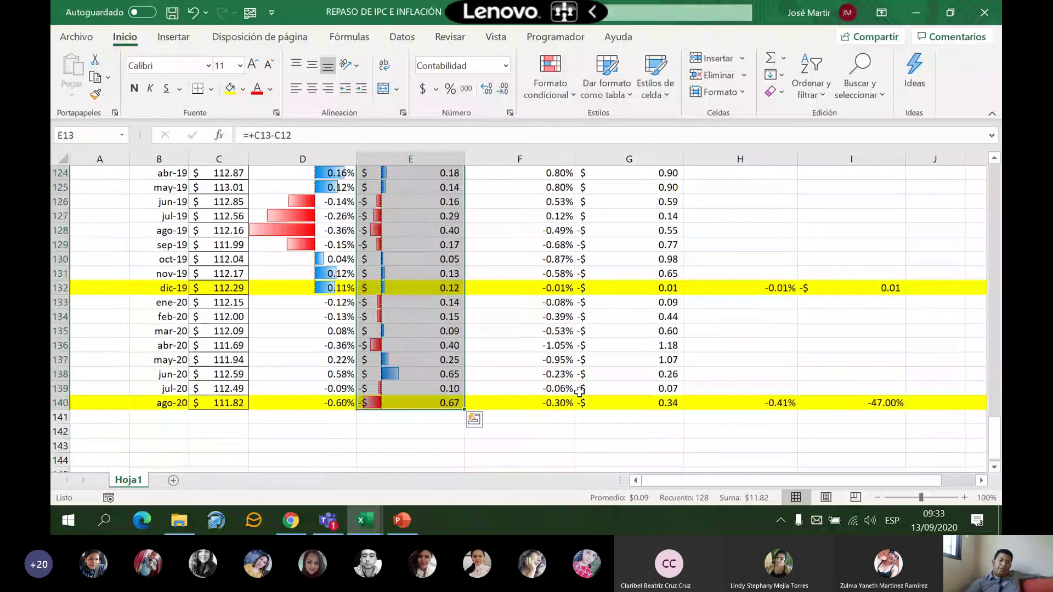
pyautogui.scroll(-2, 579, 392)
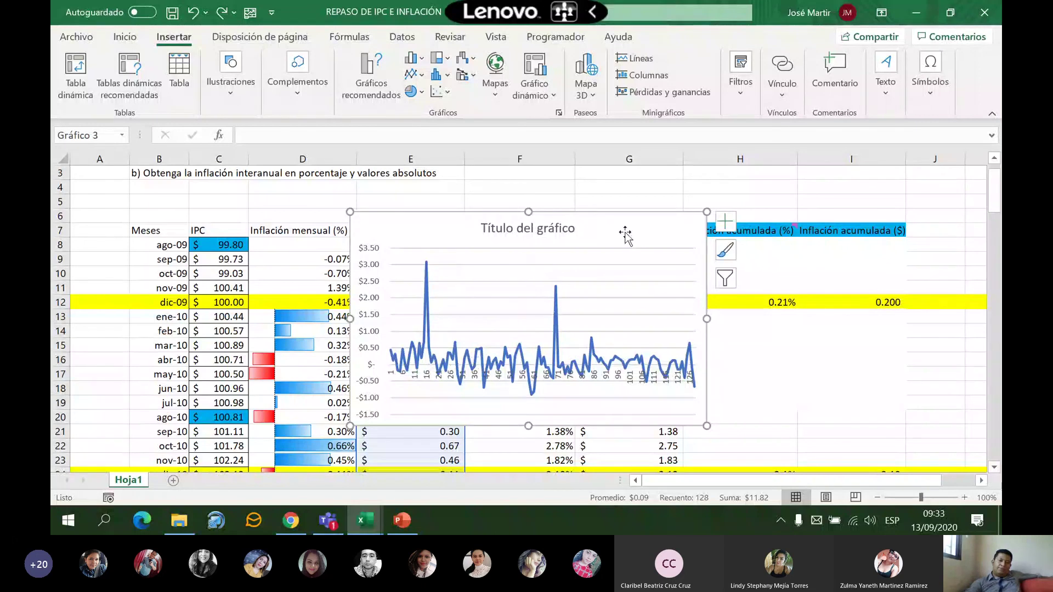
pyautogui.press('Delete')
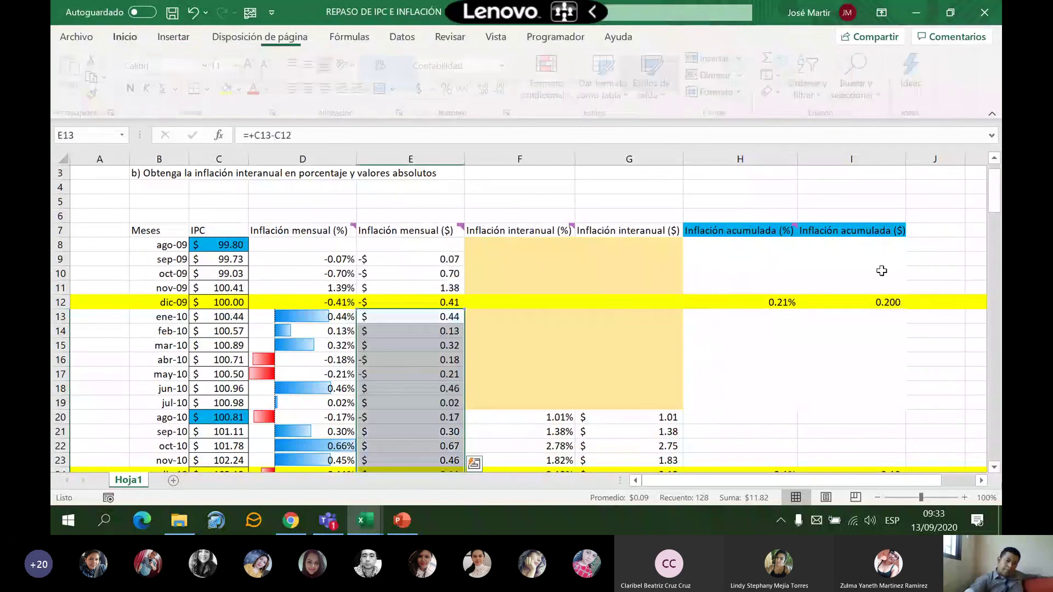
pyautogui.click(742, 388)
# Review the monthly, year-over-year and cumulative inflation columns from December 2009 through 2018
pyautogui.scroll(-1, 742, 374)
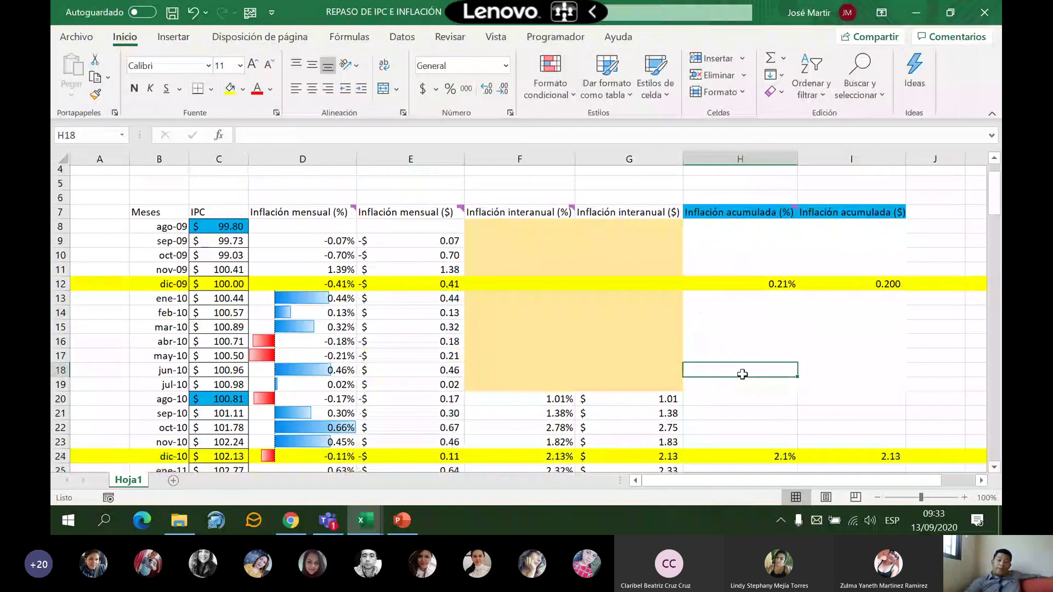
pyautogui.scroll(-3, 742, 374)
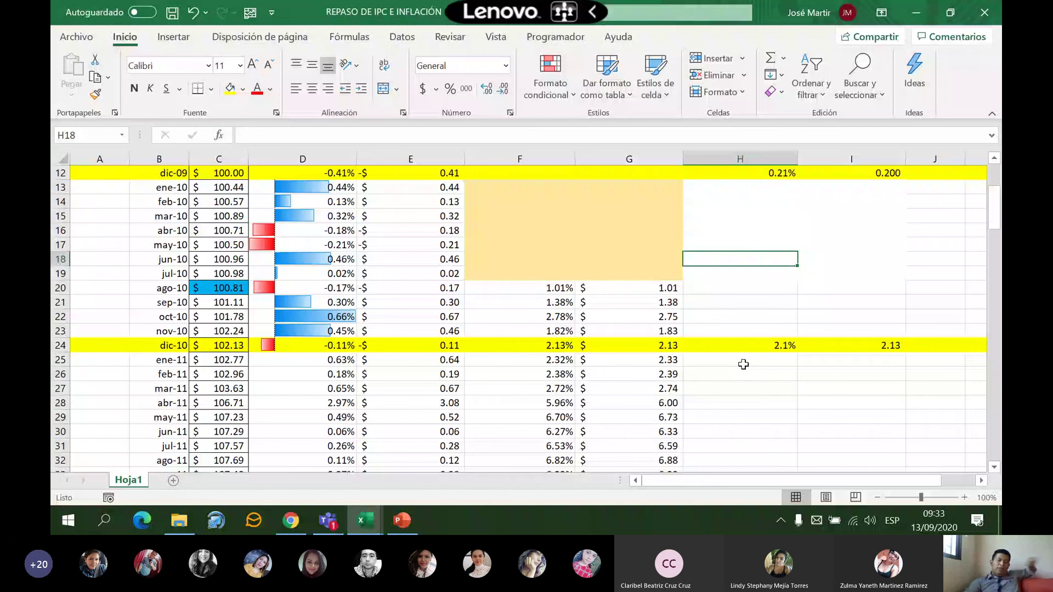
pyautogui.scroll(-20, 745, 362)
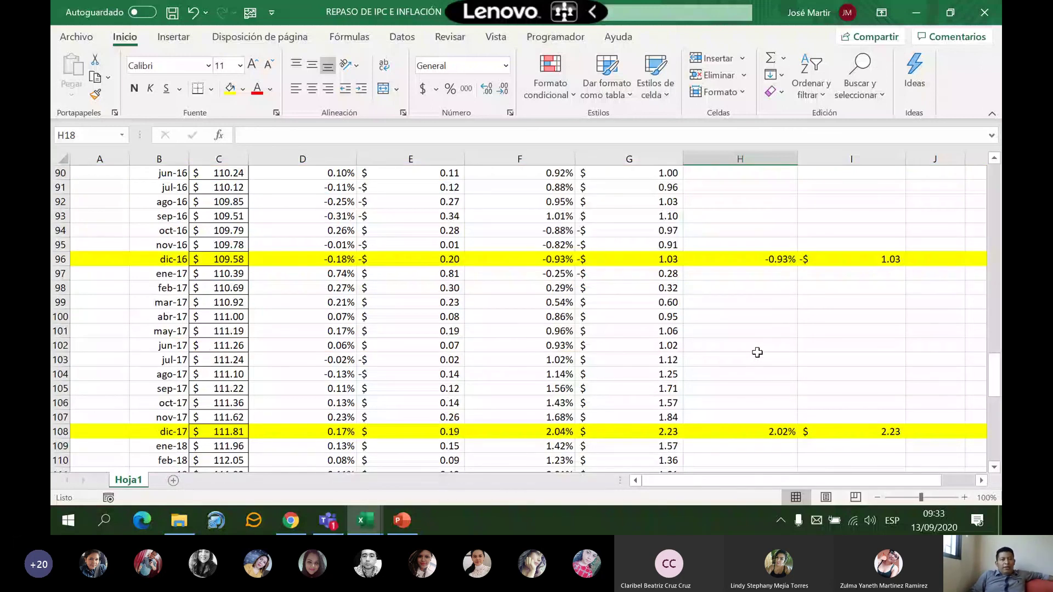
pyautogui.scroll(-2, 757, 352)
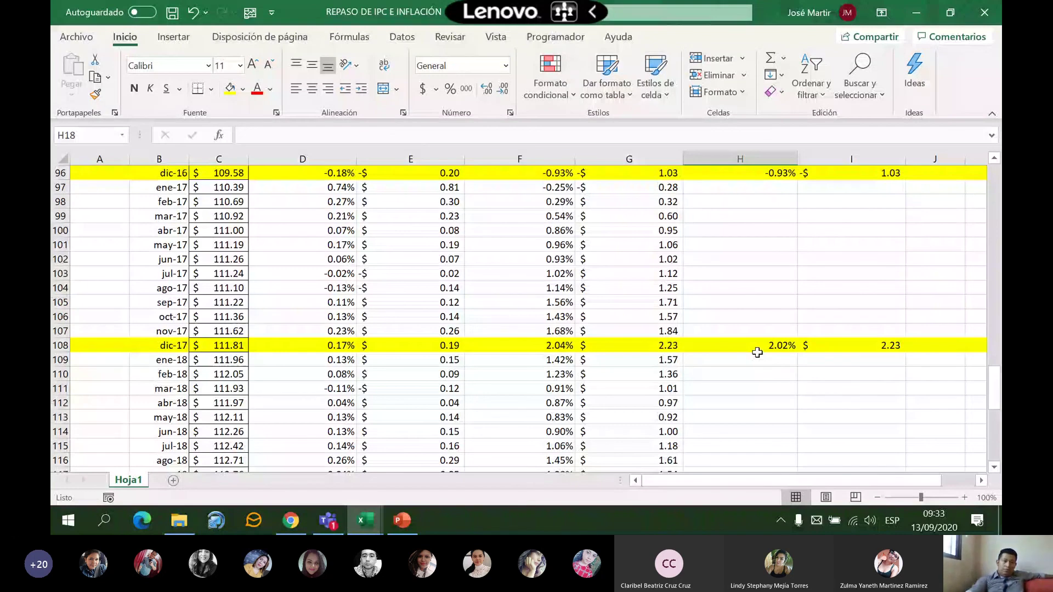
# Check the class meeting in Teams, and save the REPASO DE IPC E INFLACIÓN workbook in Excel
pyautogui.hotkey('alt', 'Tab')
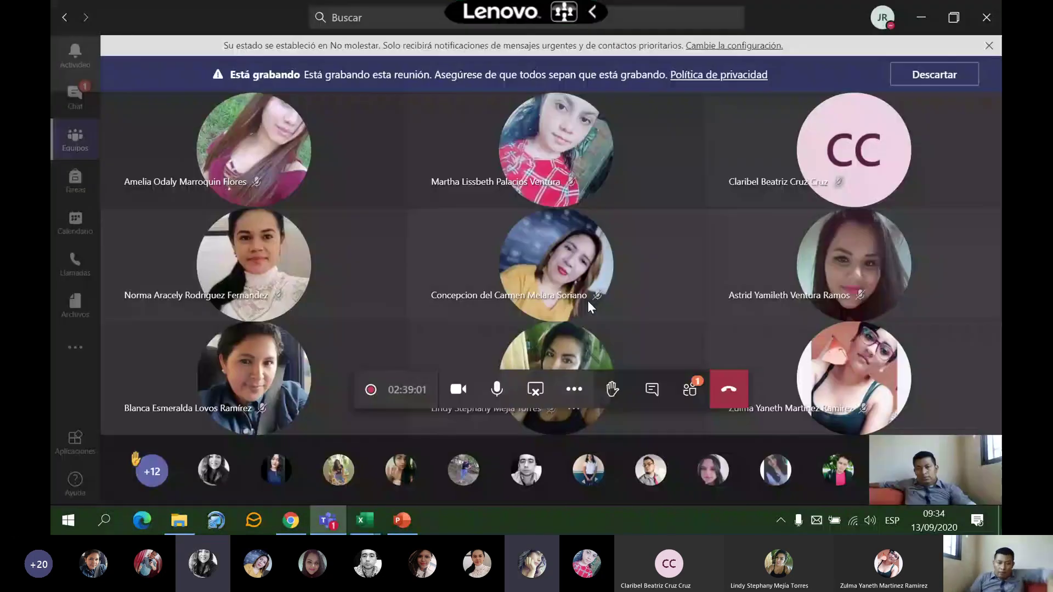
pyautogui.moveTo(588, 301)
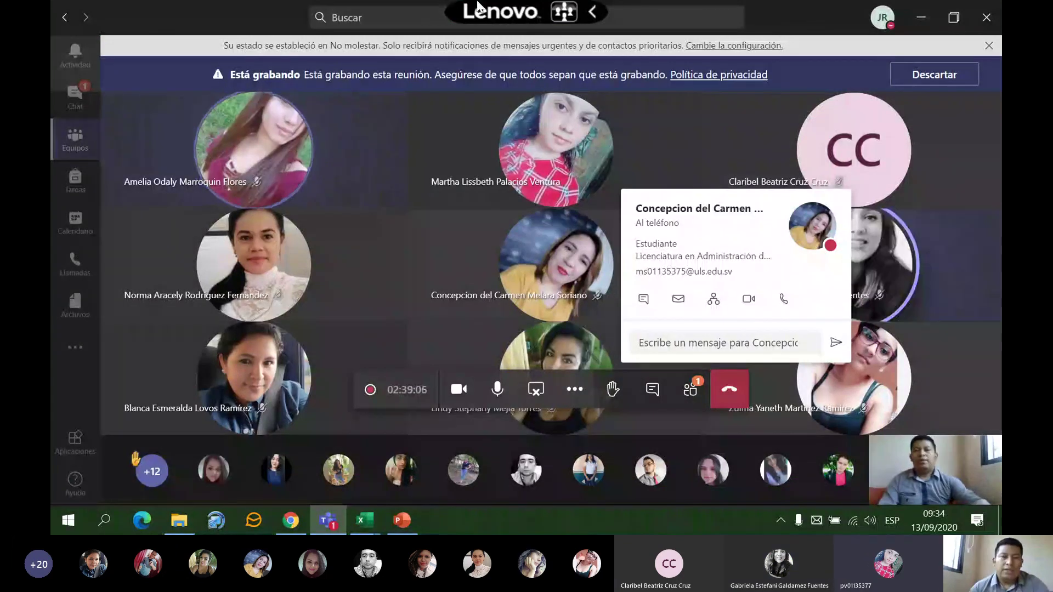
pyautogui.click(376, 518)
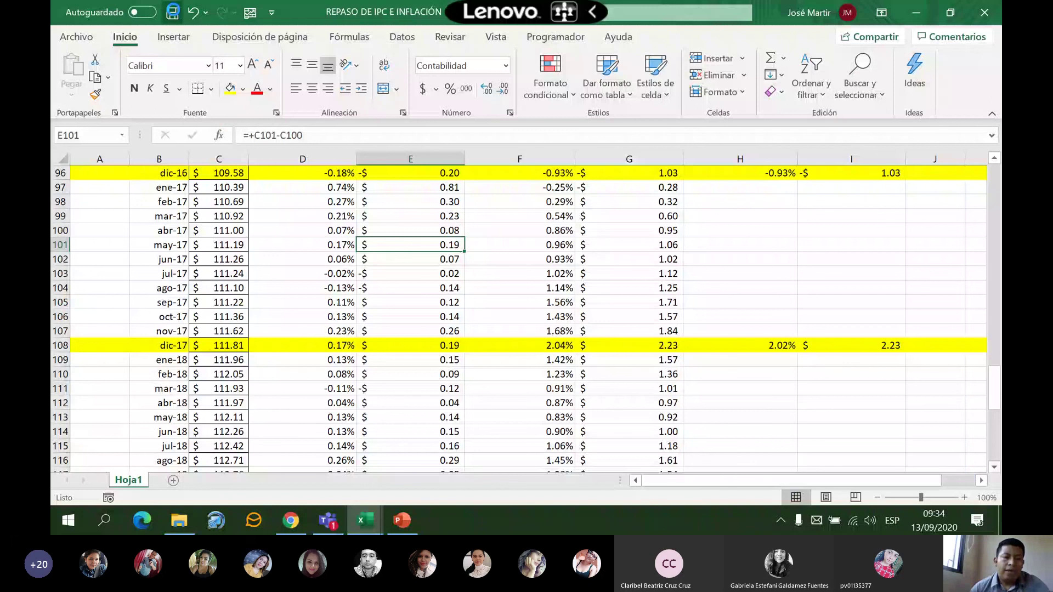
pyautogui.click(984, 12)
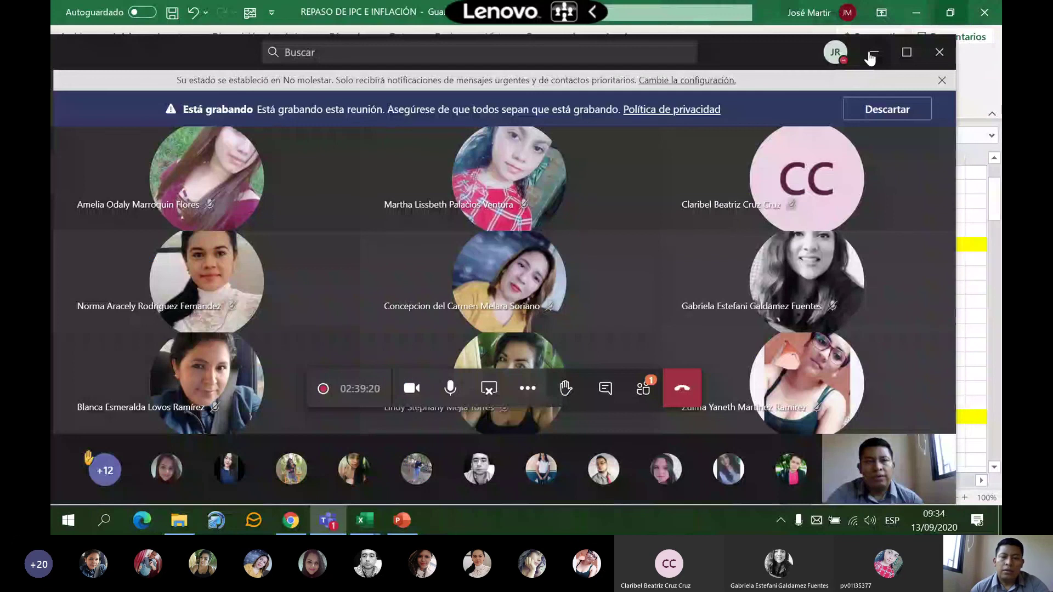
pyautogui.click(872, 53)
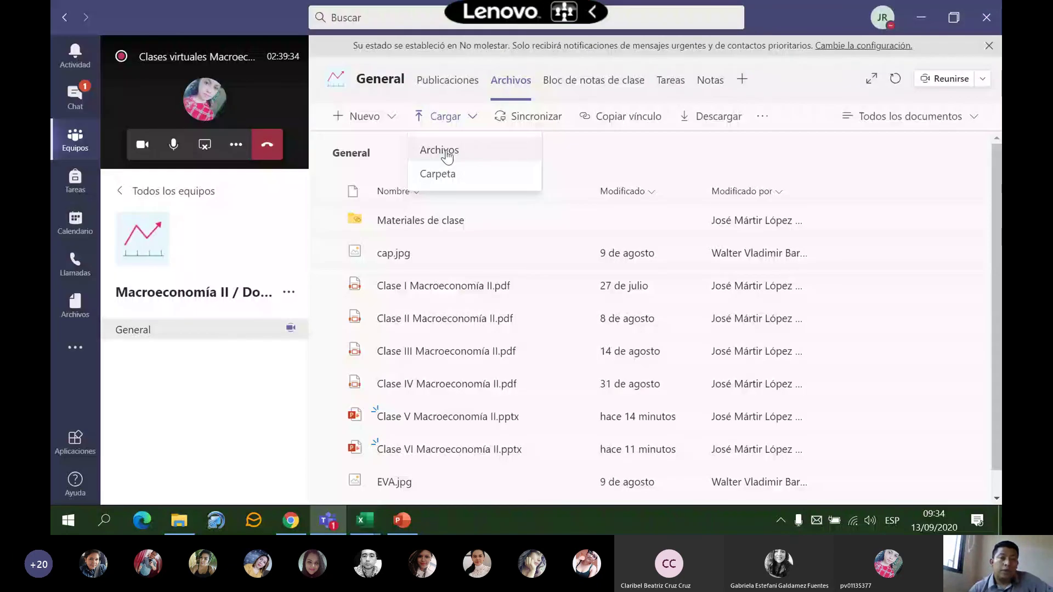
# Upload the REPASO DE IPC E INFLACIÓN workbook to the files of the General channel in Teams
pyautogui.click(446, 153)
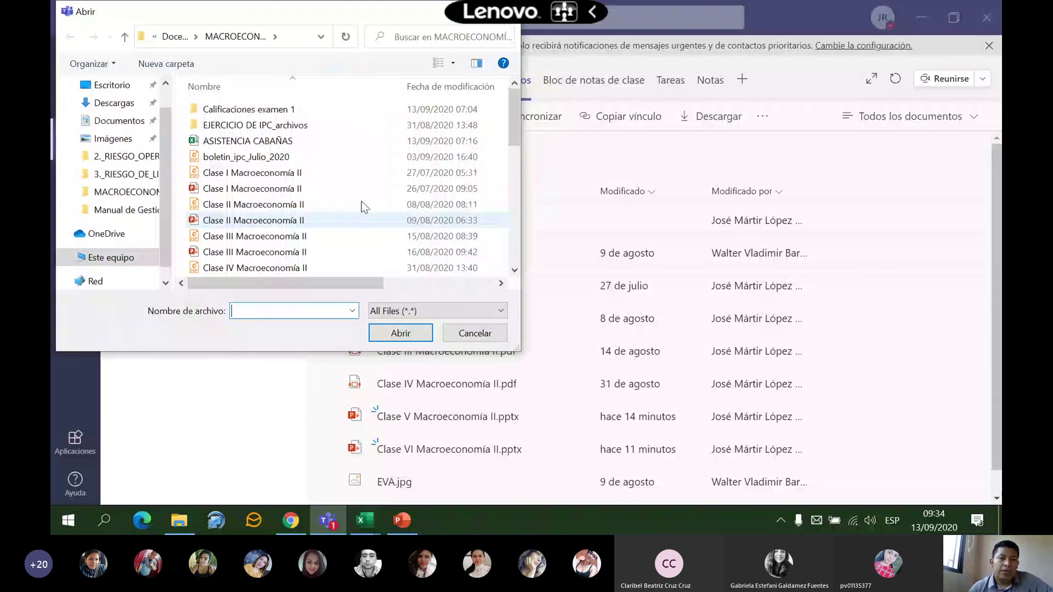
pyautogui.scroll(-8, 499, 235)
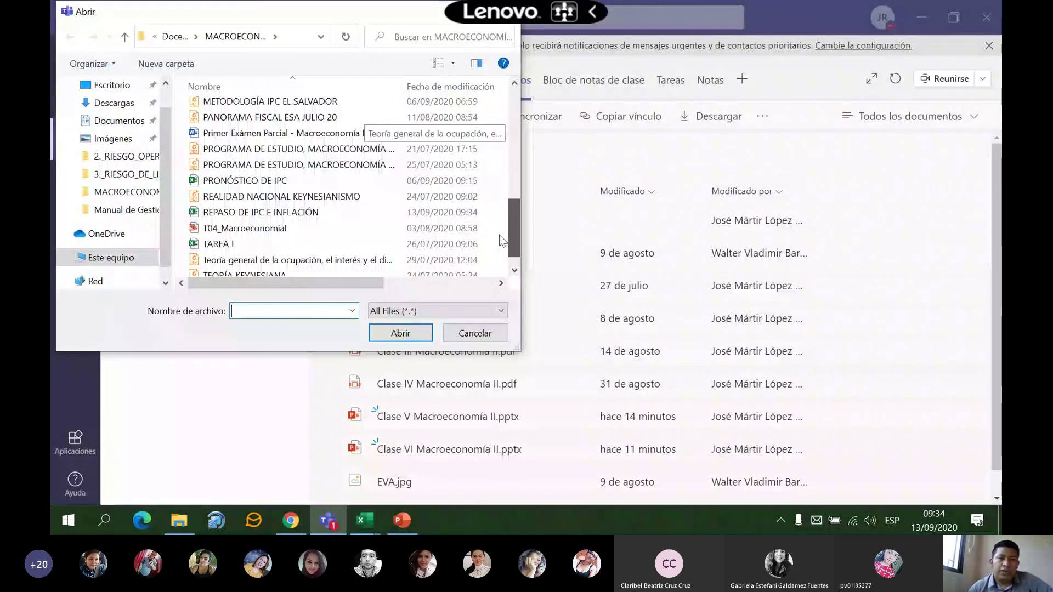
pyautogui.press('Escape')
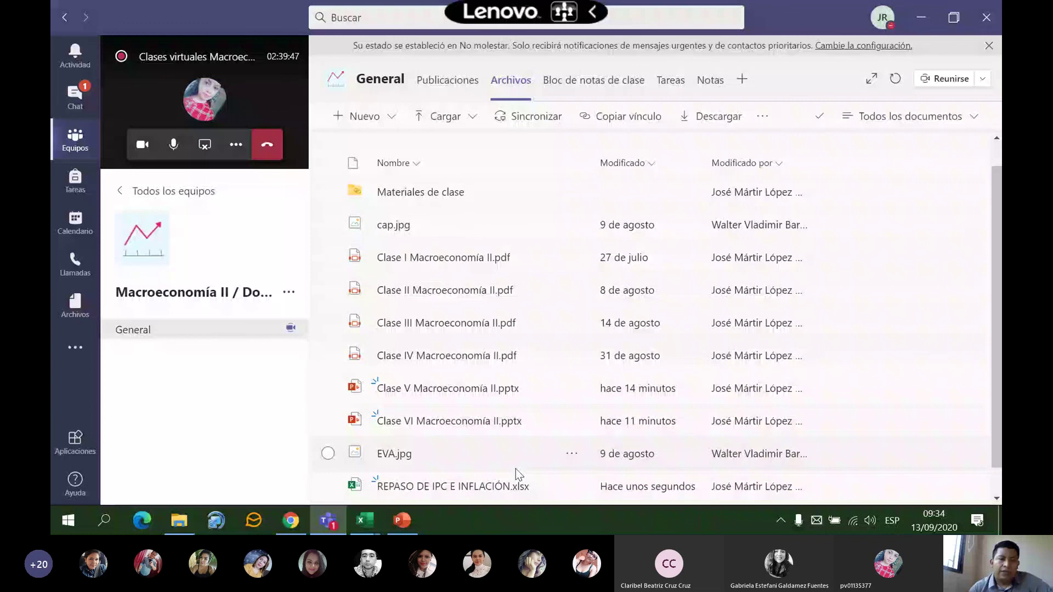
pyautogui.scroll(-1, 516, 469)
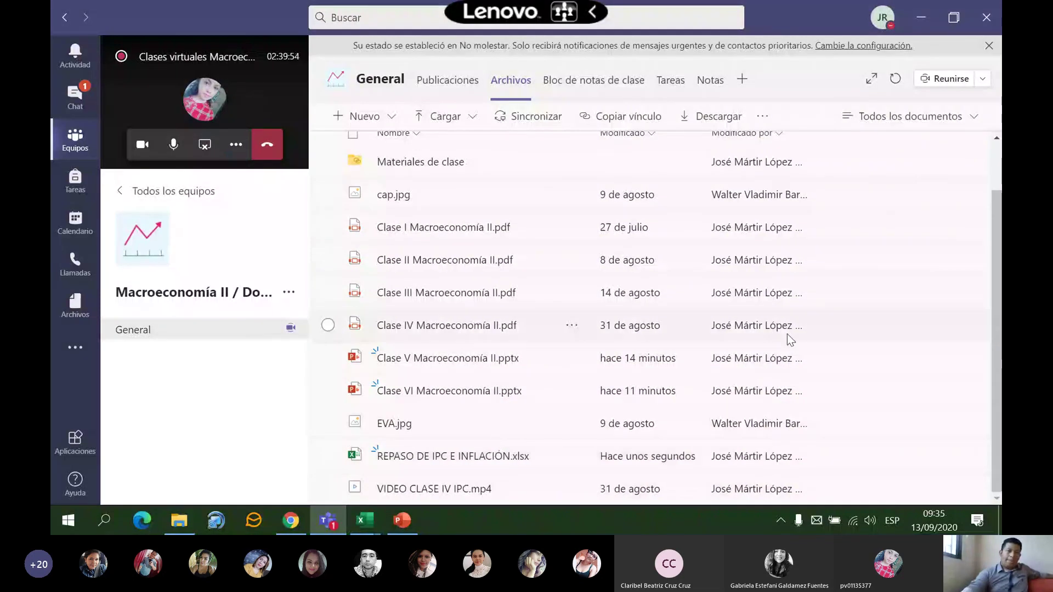